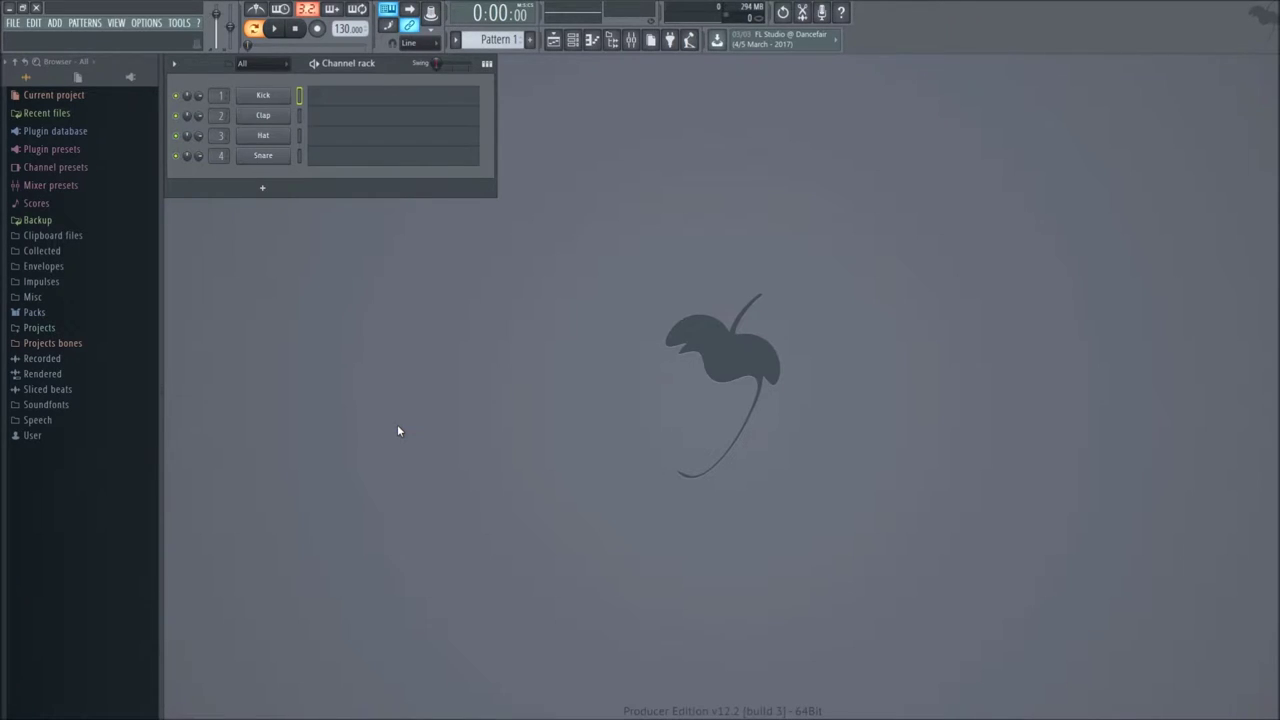
View the program's About information in the settings window and close it.
left_click(18, 27)
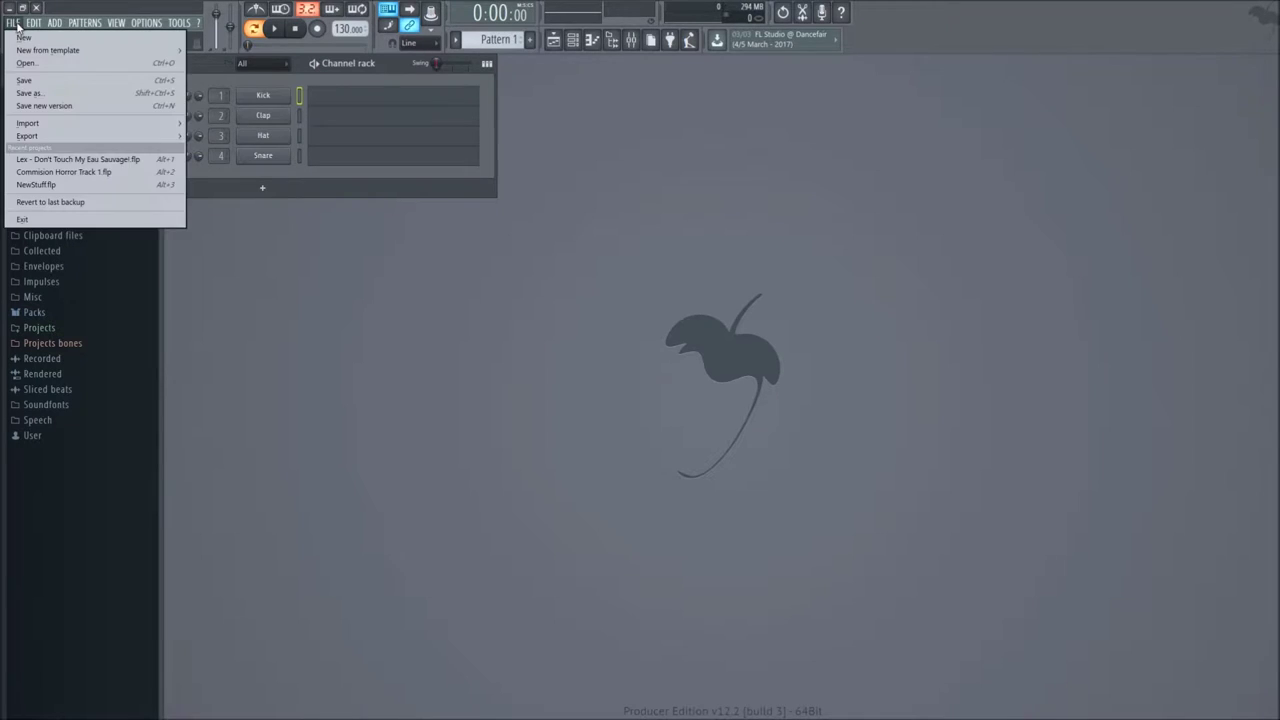
mouse_move(134, 36)
mouse_move(186, 21)
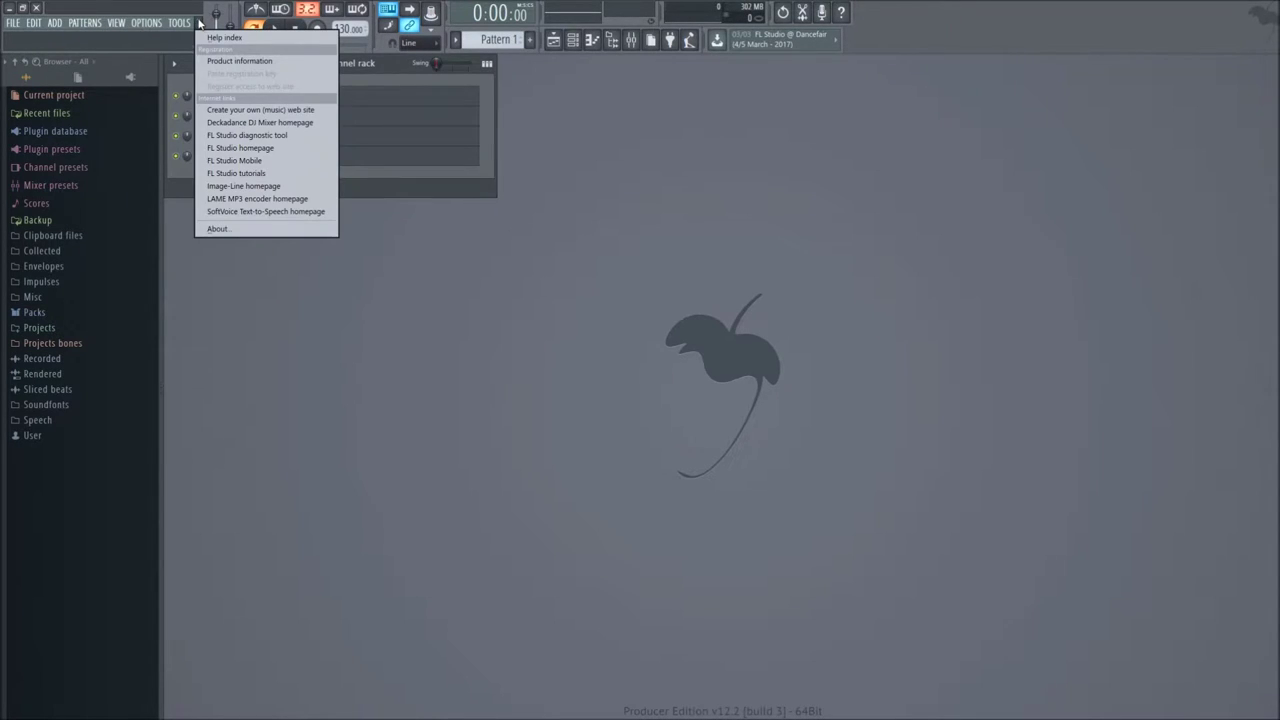
left_click(239, 226)
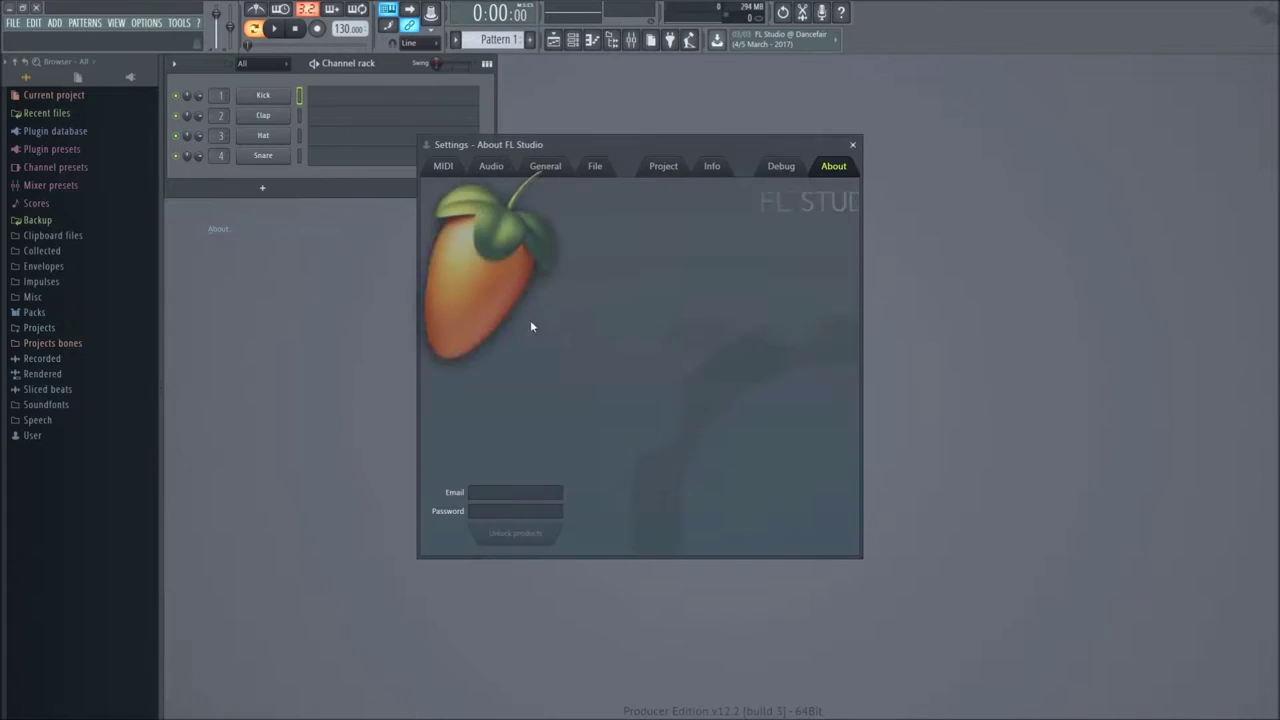
left_click(853, 144)
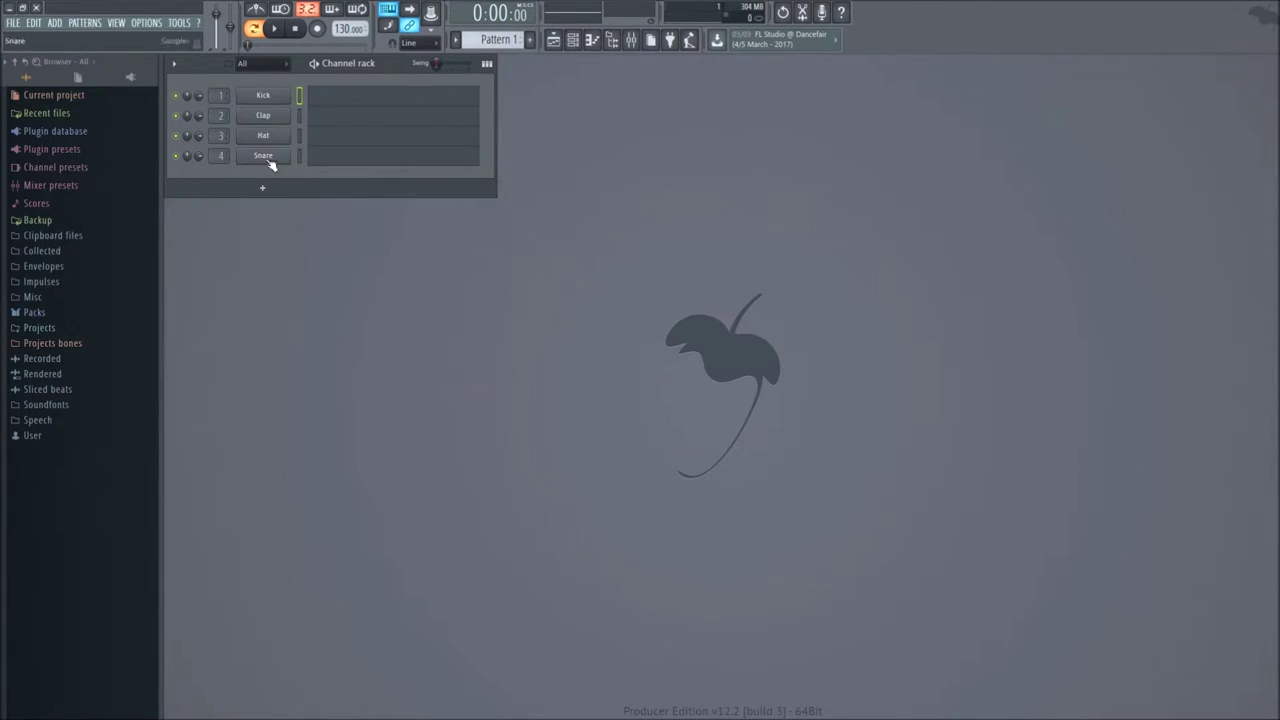
left_click(258, 100)
right_click(262, 100)
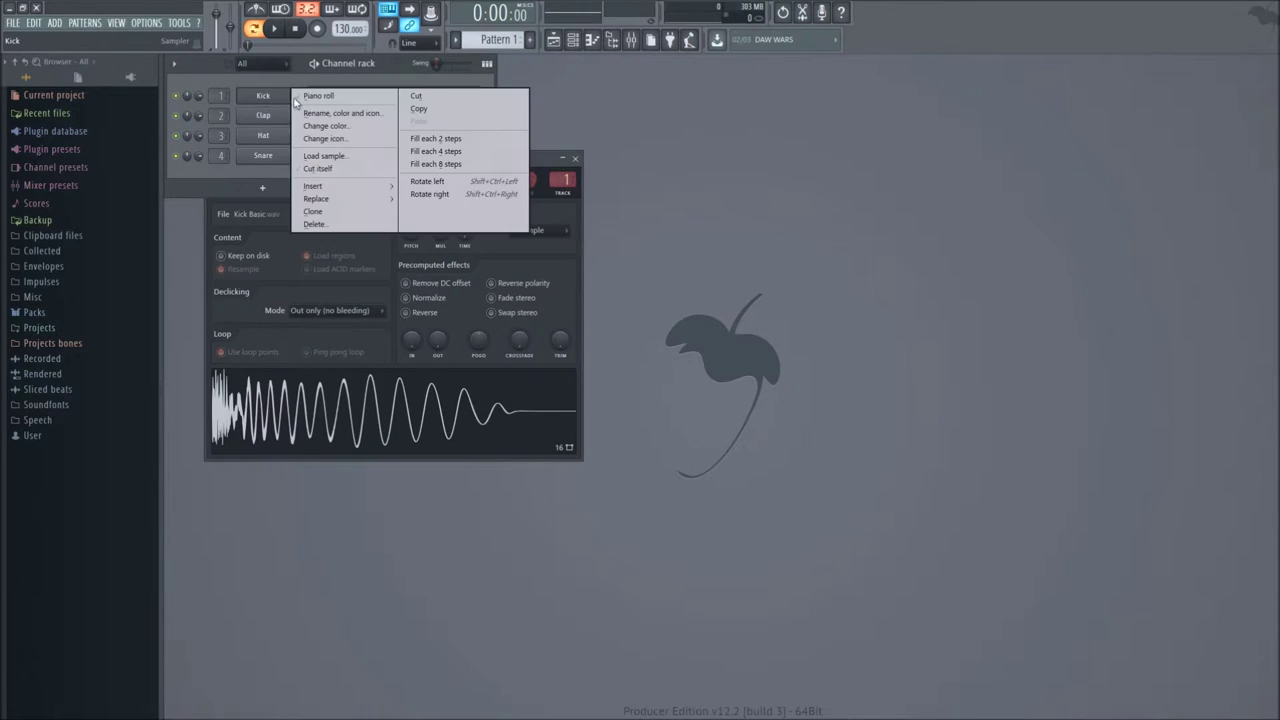
left_click(809, 293)
left_click(576, 159)
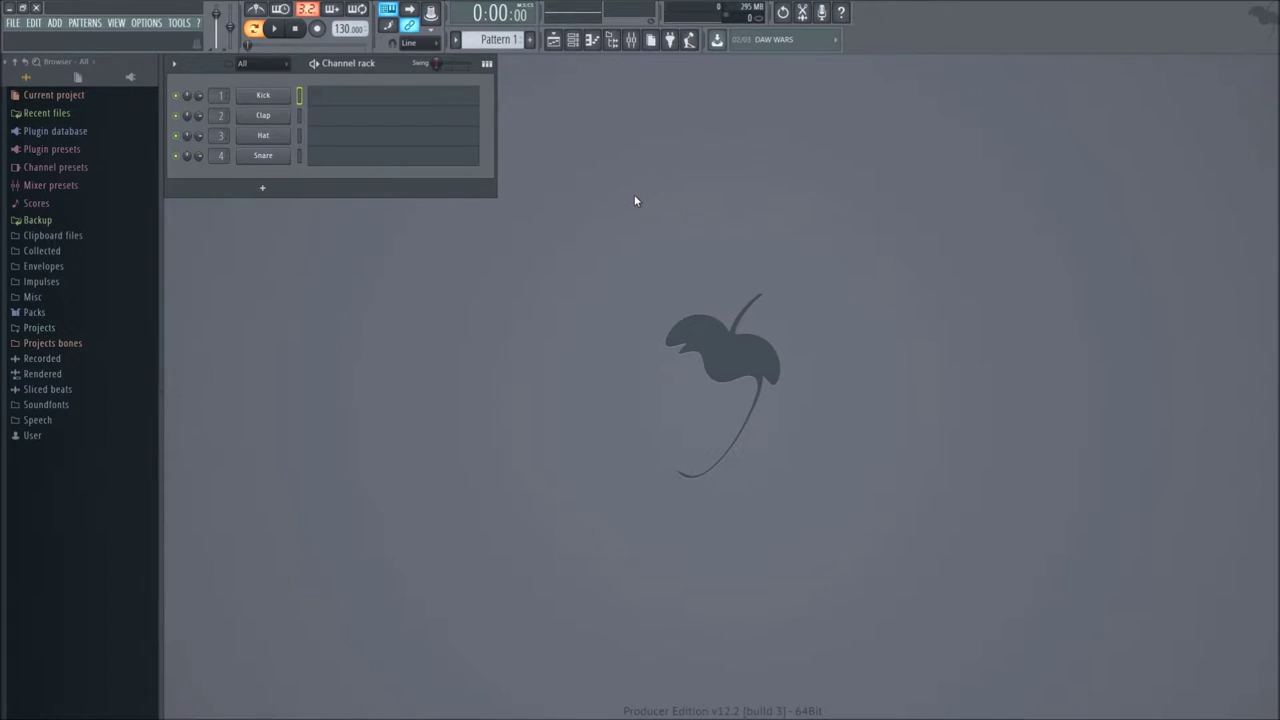
Replace the Kick channel in the channel rack with the Mini V2 synthesizer.
left_click(282, 94)
right_click(282, 94)
mouse_move(366, 205)
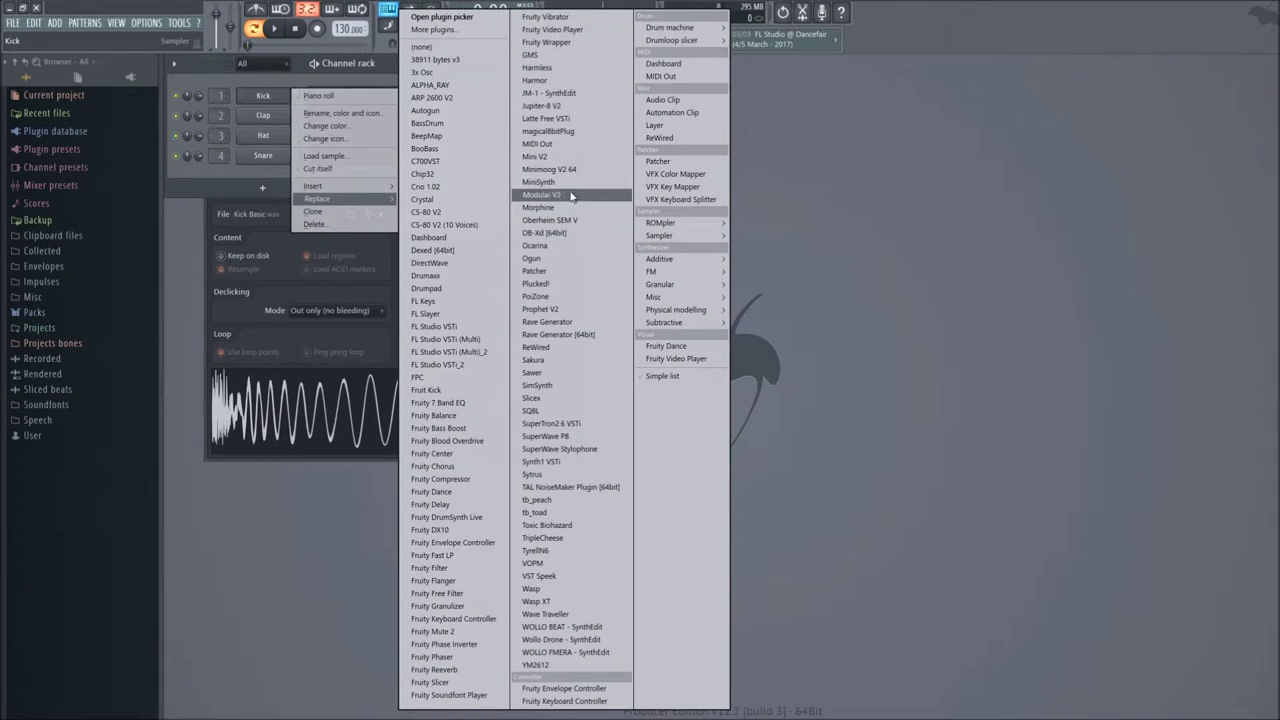
left_click(537, 157)
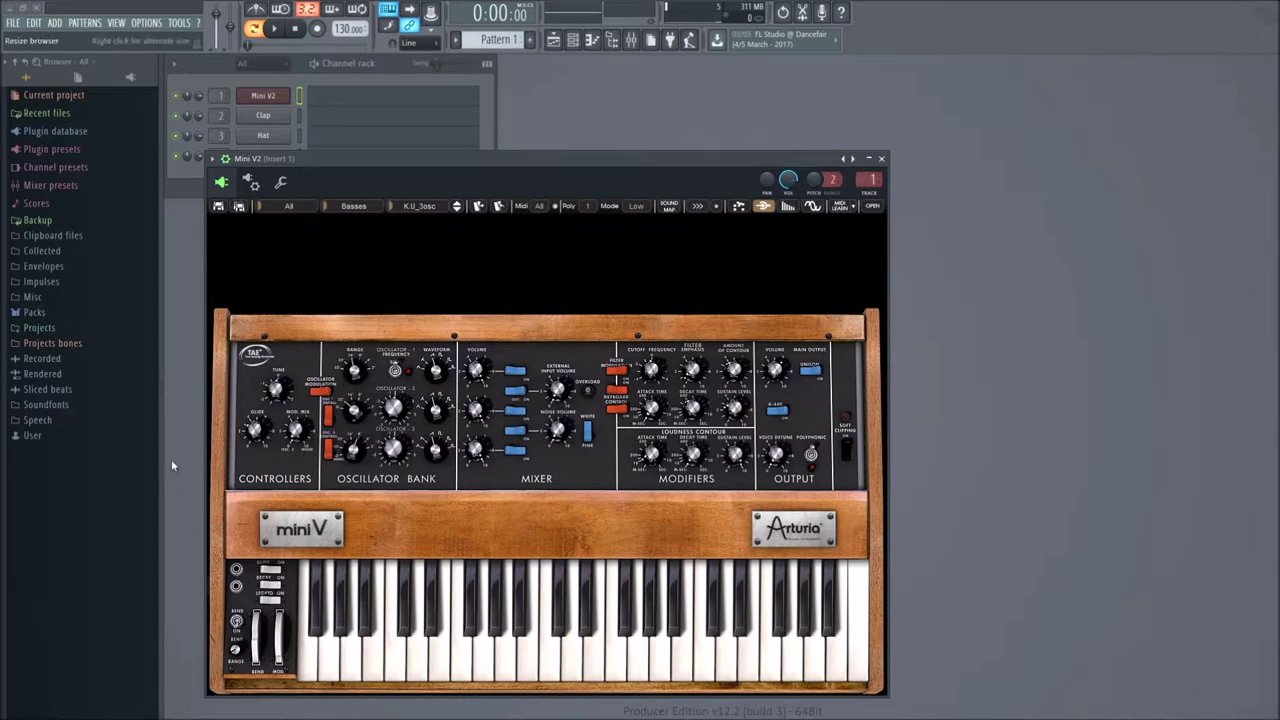
Inspect the Mini V2's upper modulation panel, close it, and audition the K.U_3osc bass preset with a few notes.
left_click(604, 326)
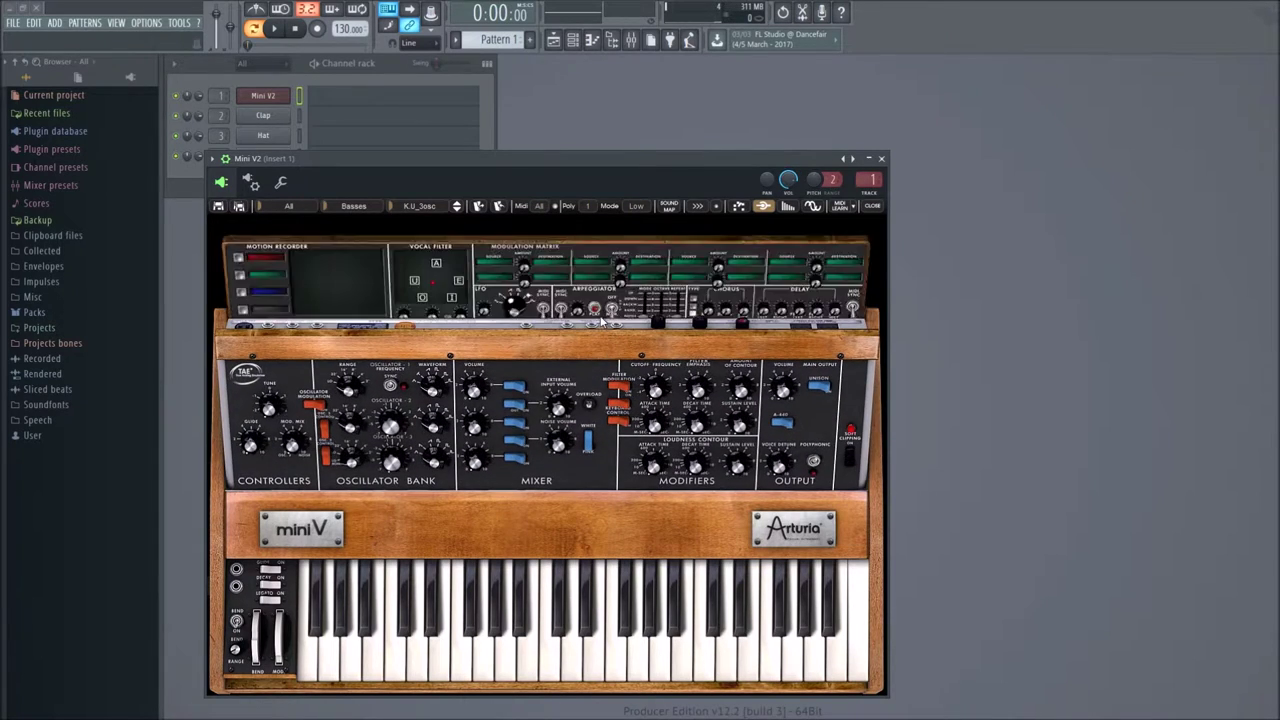
left_click(511, 340)
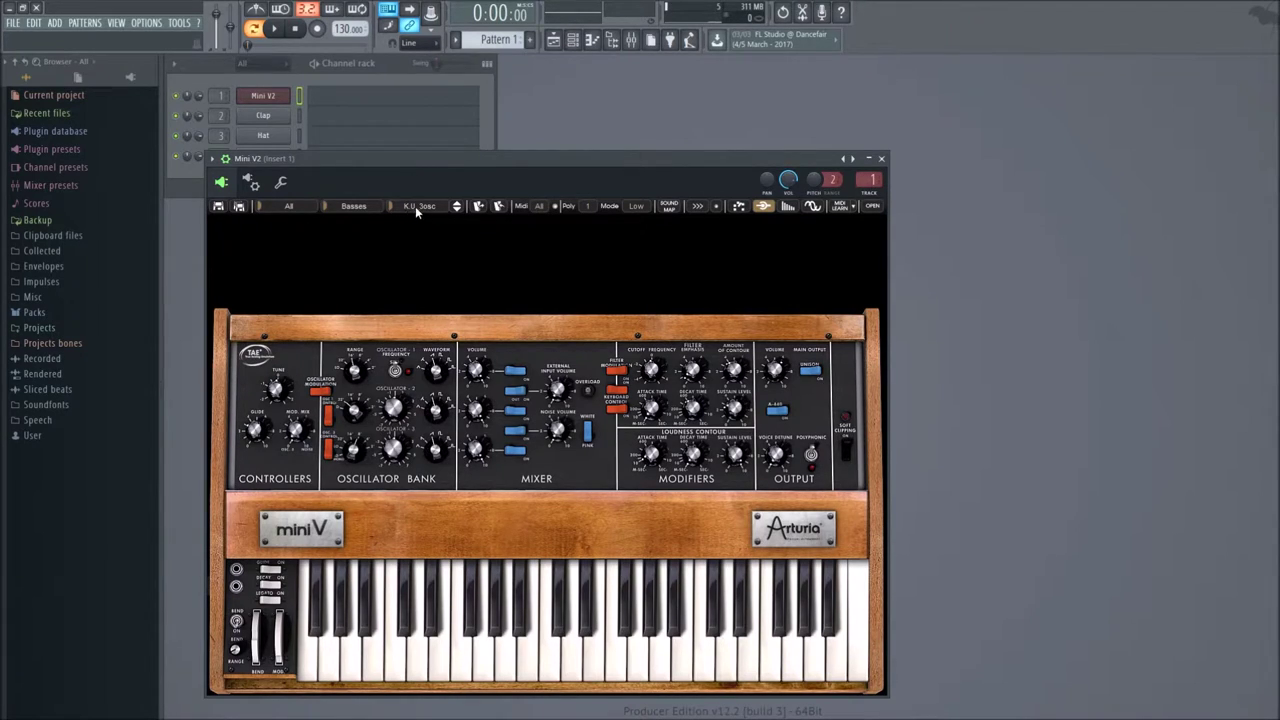
key("c")
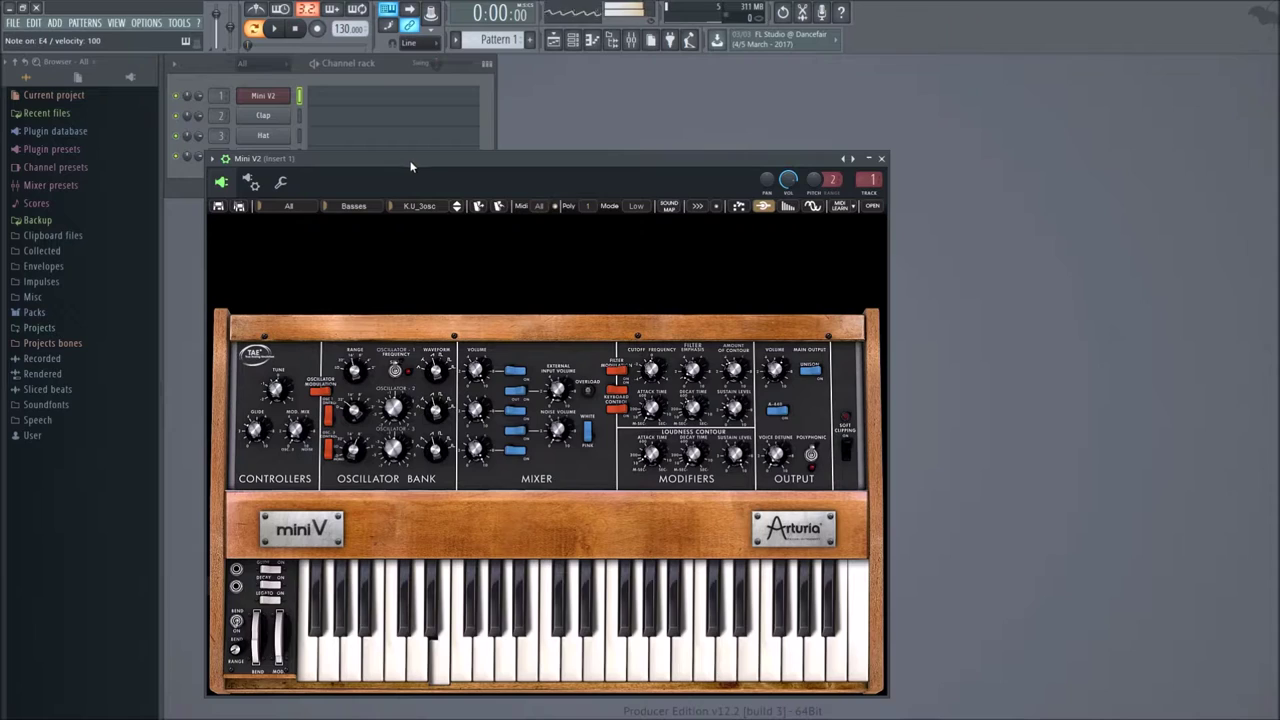
key("b")
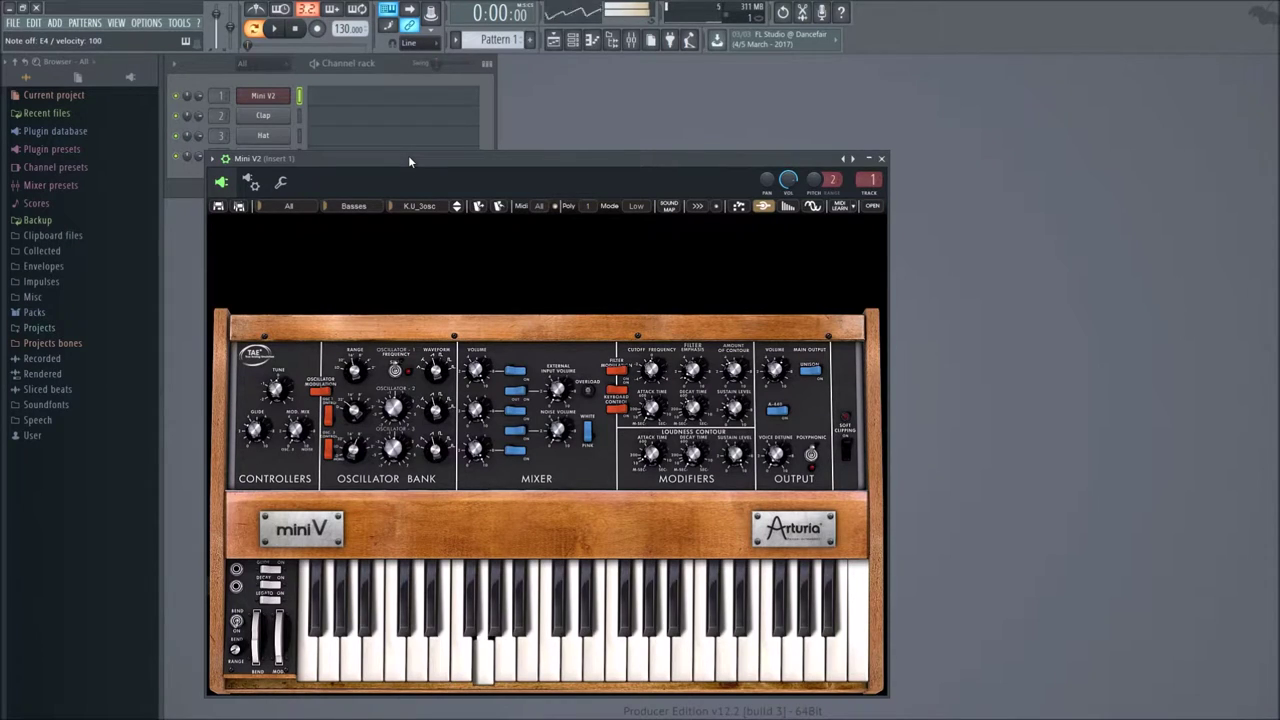
key("n")
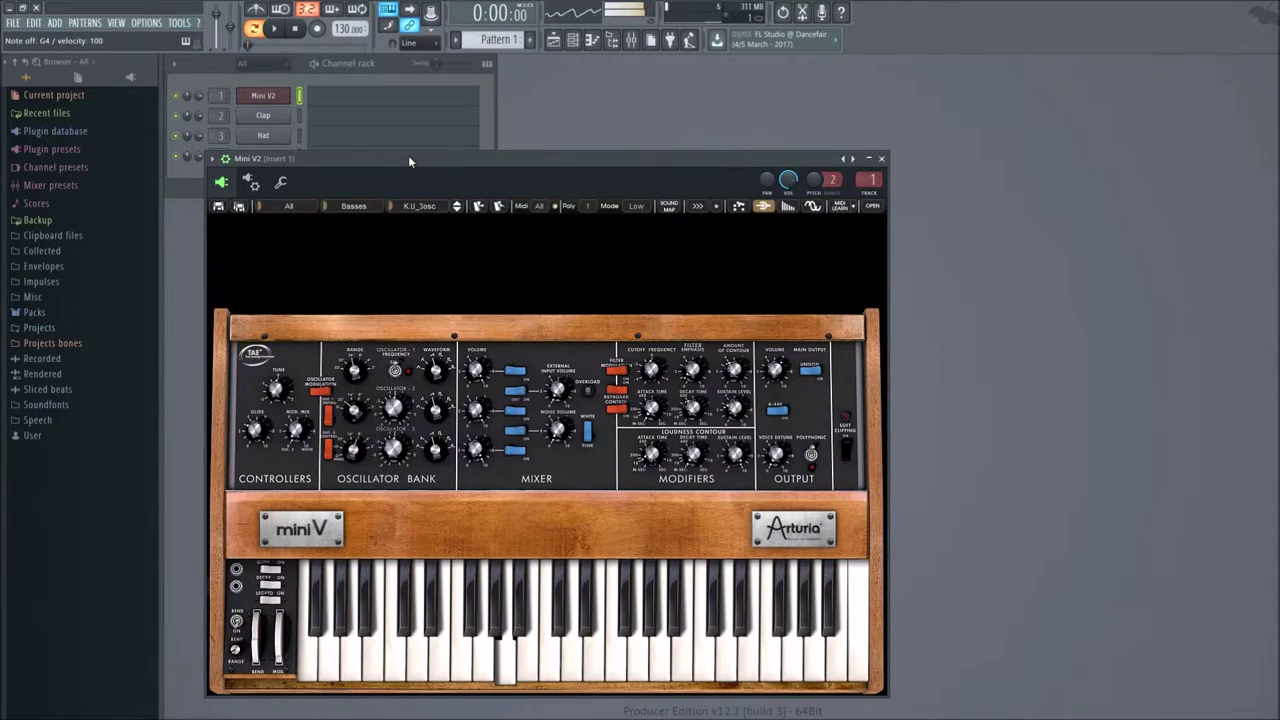
key("comma")
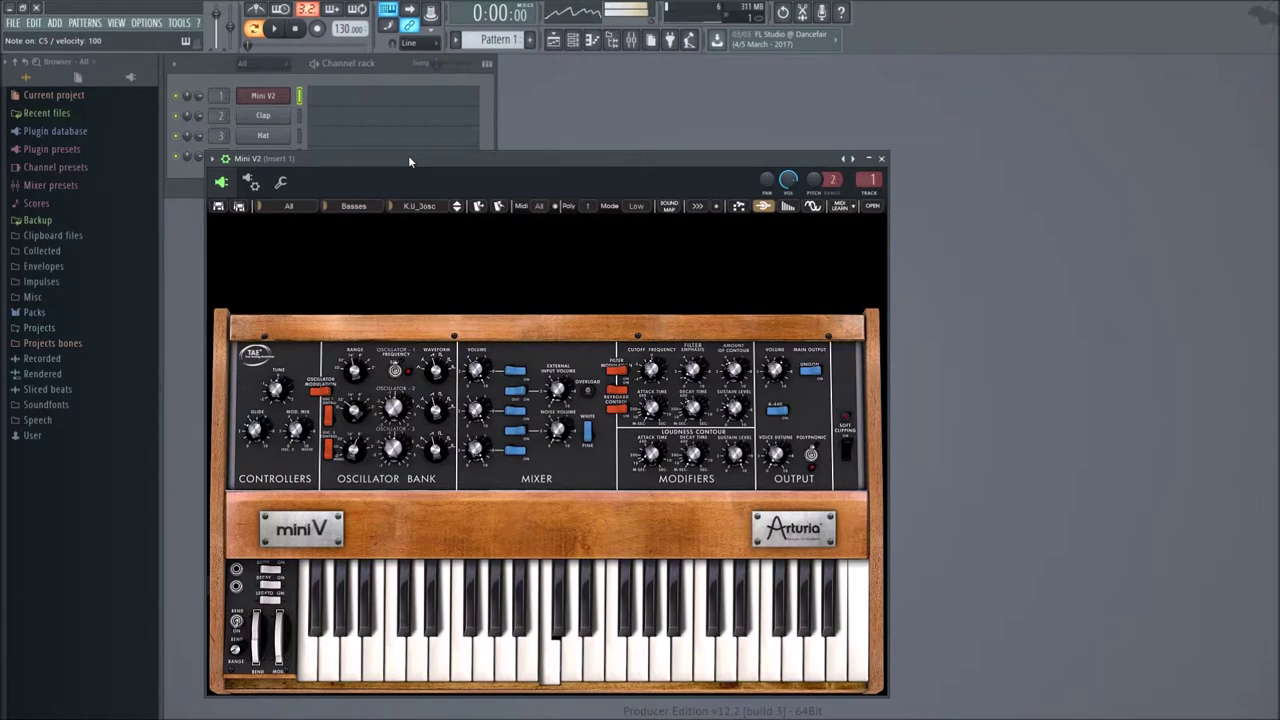
key("m")
key("c")
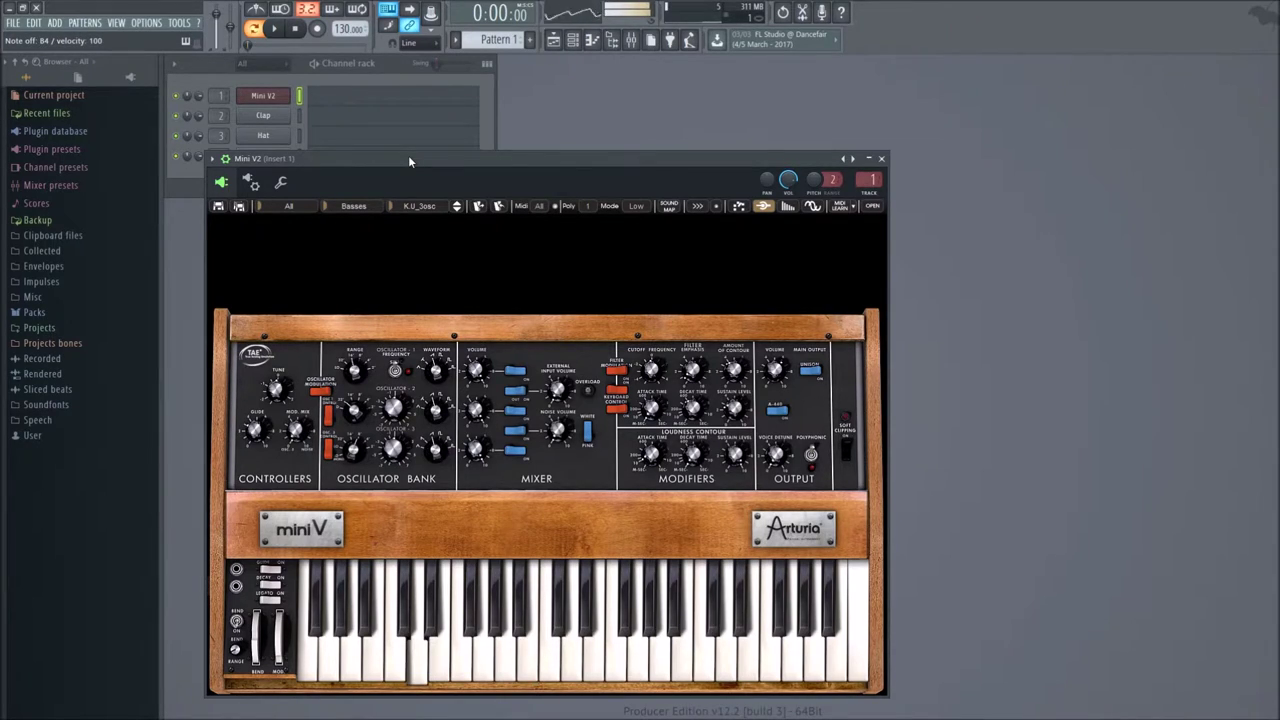
key("x")
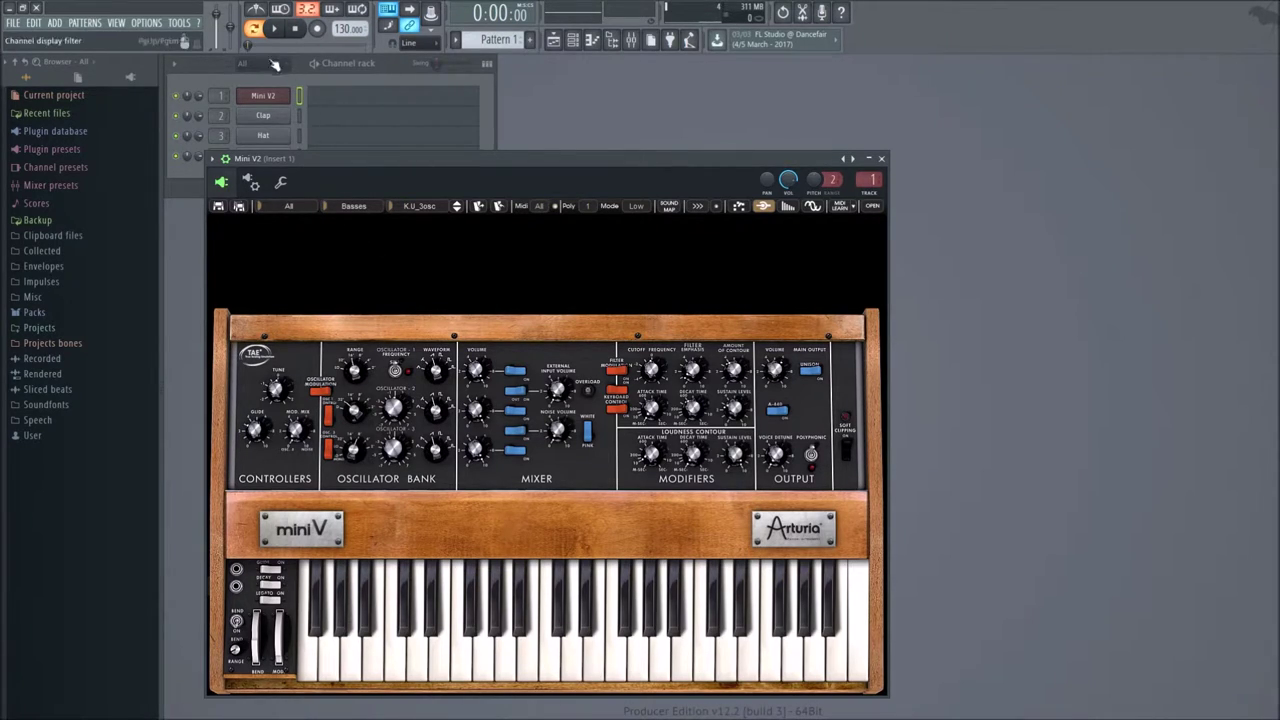
Load the bass preset K.U_ELPevil in Mini V2 and audition it with a short run of notes.
left_click(456, 210)
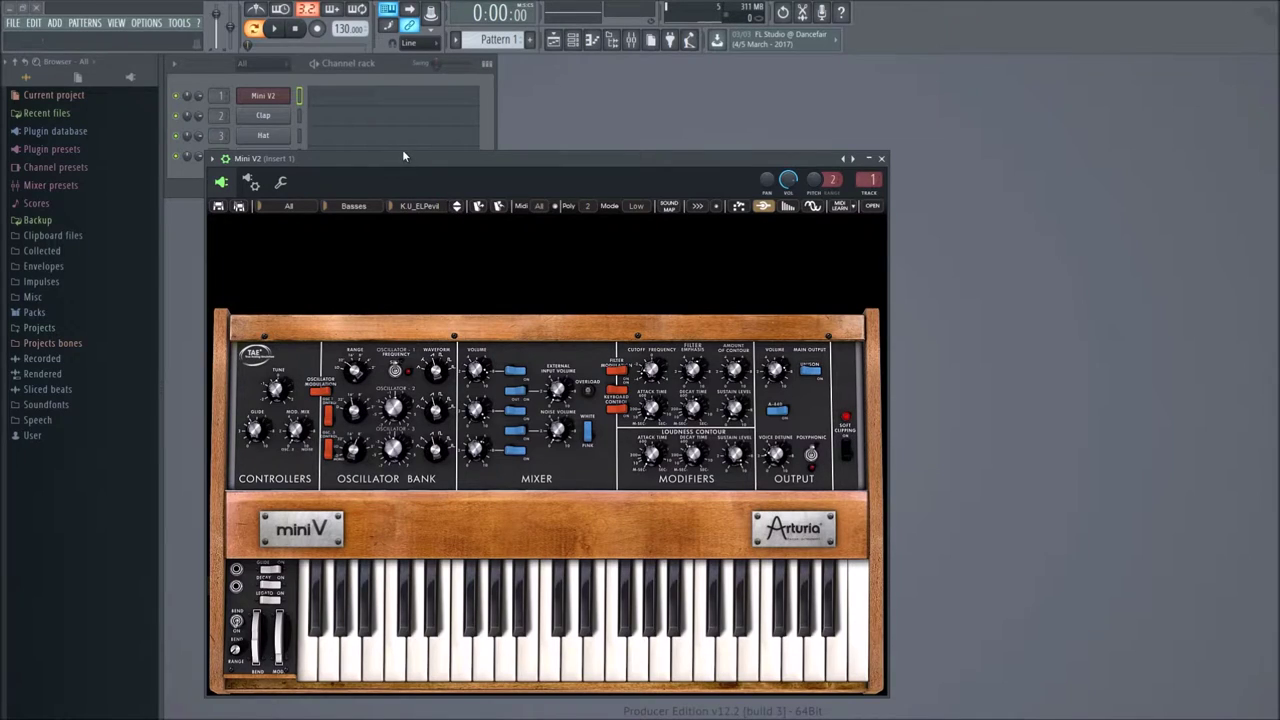
key("x")
key("b")
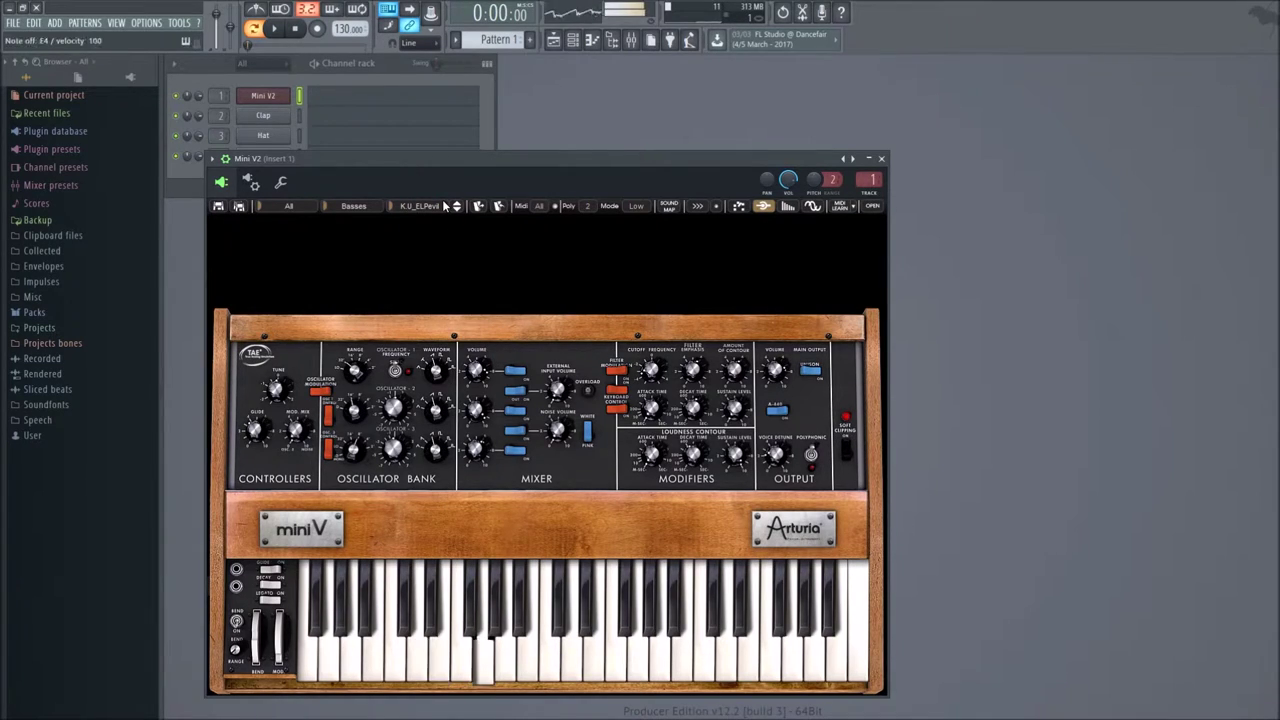
key("v")
key("comma")
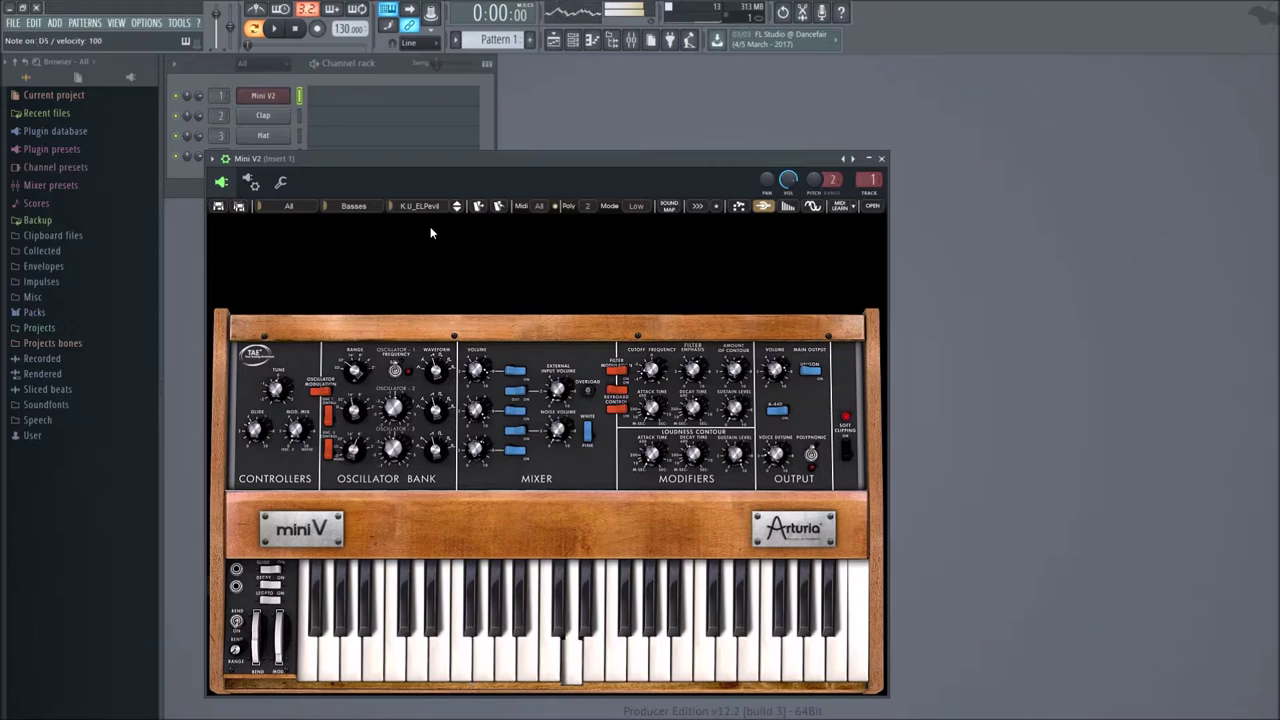
key("m")
key("v")
key("n")
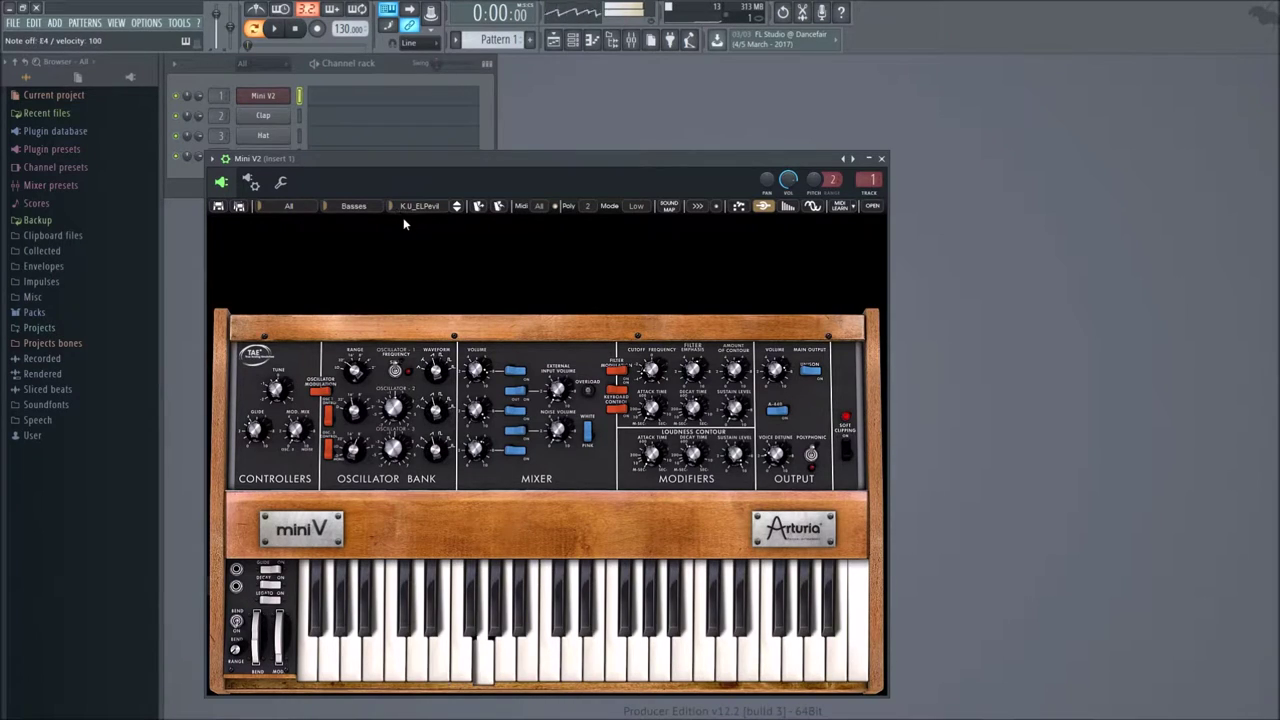
key("z")
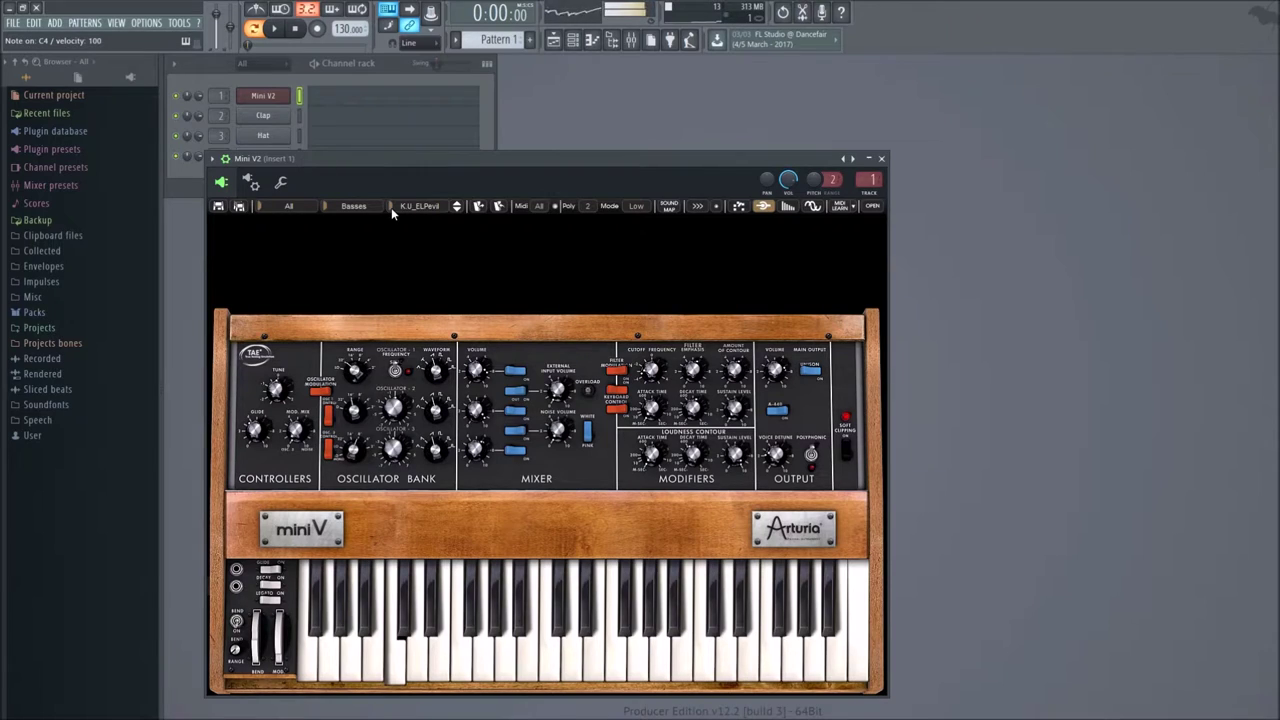
Load the CP_softbass preset in Mini V2 and audition it with high and low notes.
left_click(390, 205)
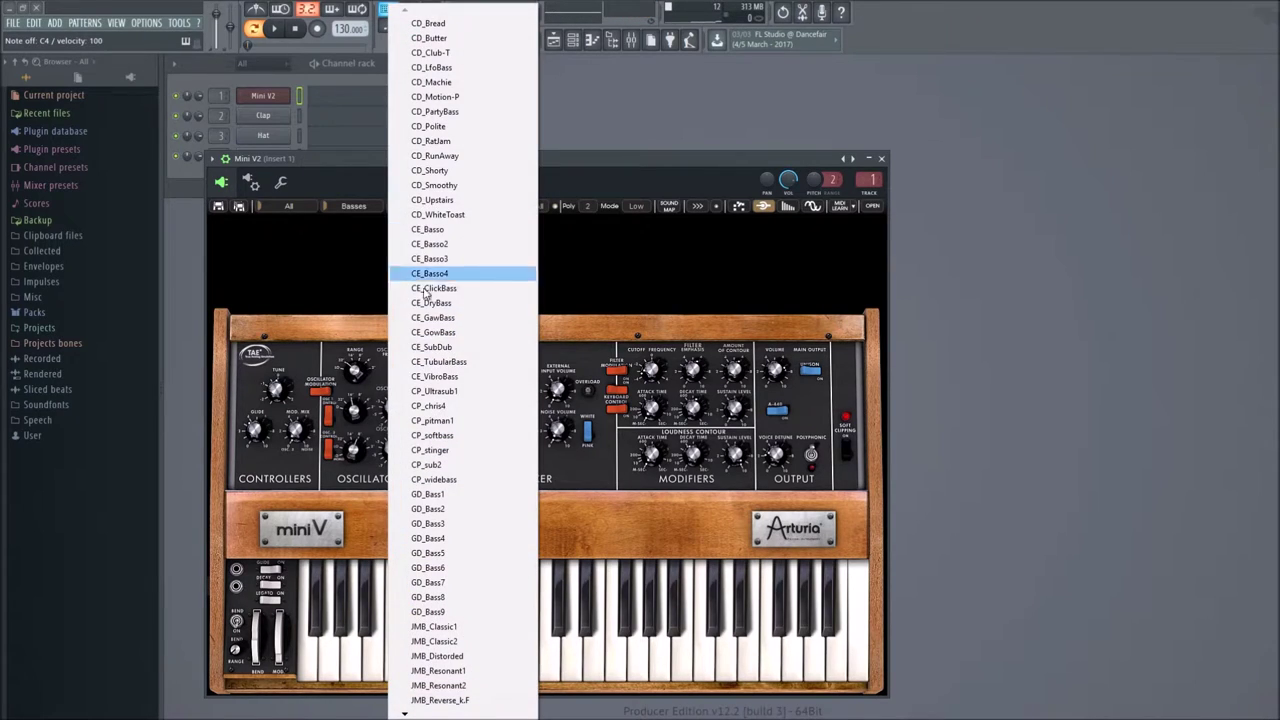
left_click(468, 437)
key("e")
key("t")
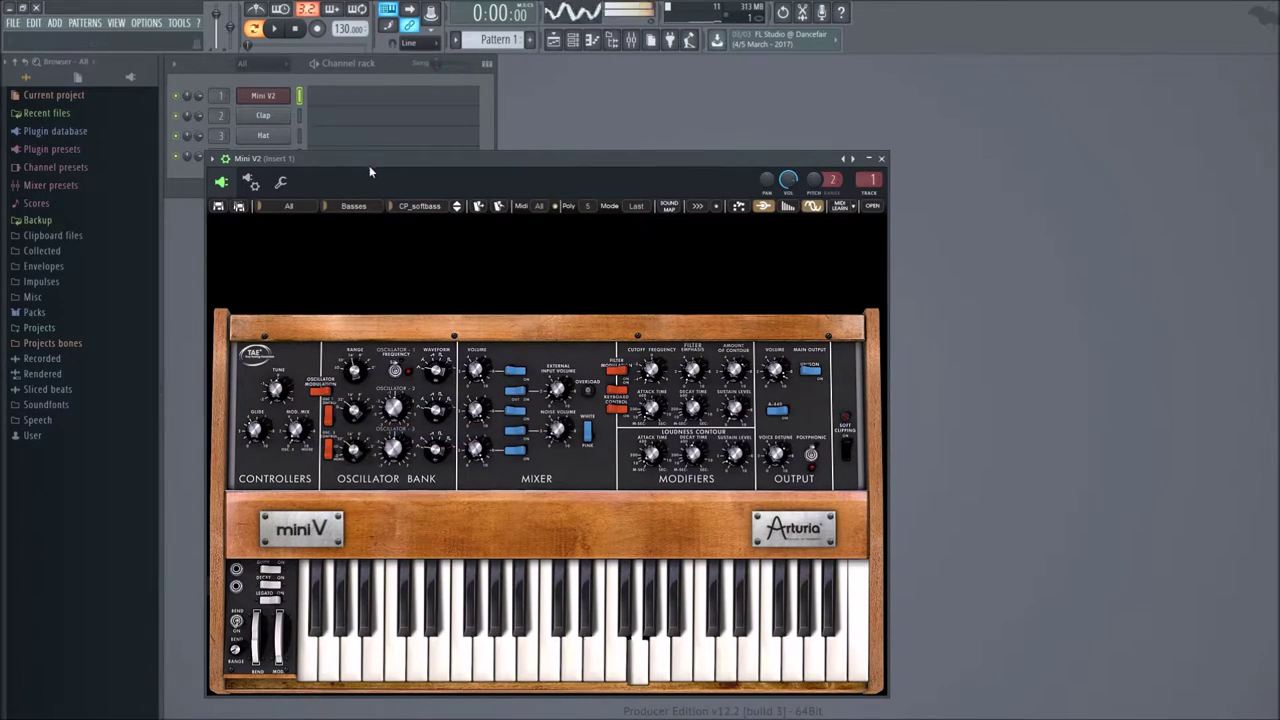
key("y")
key("e")
key("t")
key("y")
key("c")
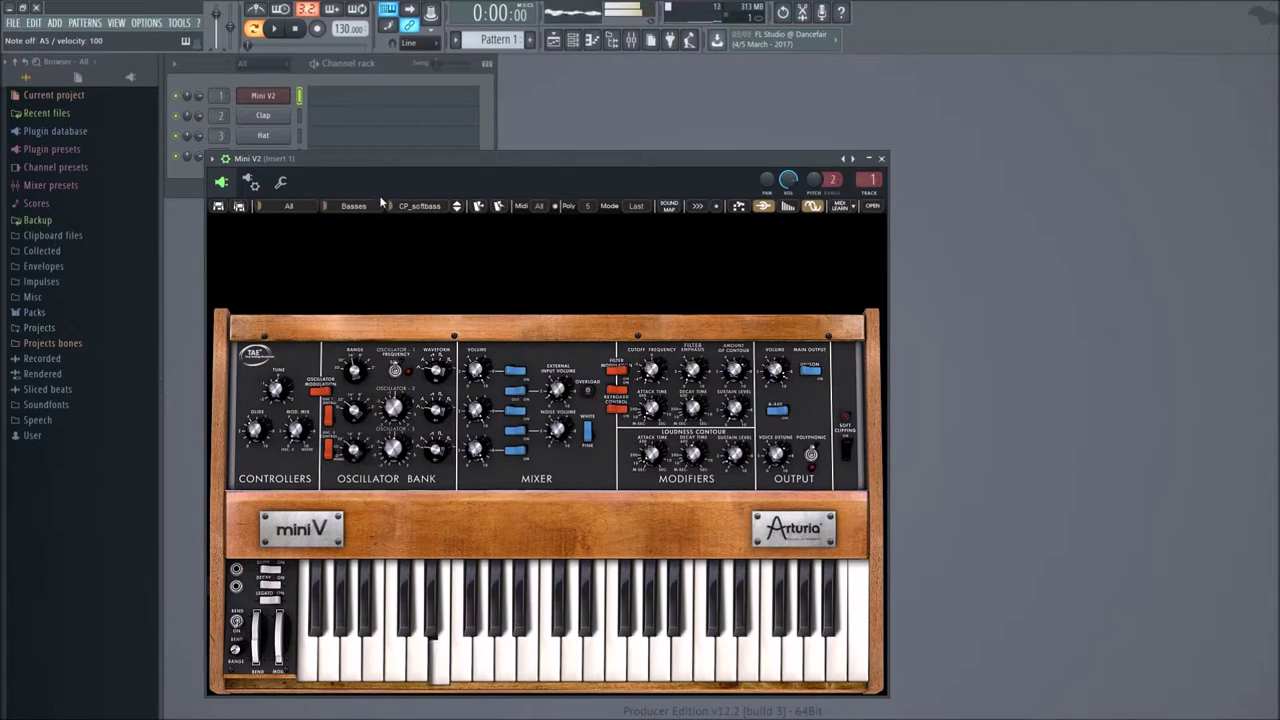
key("b")
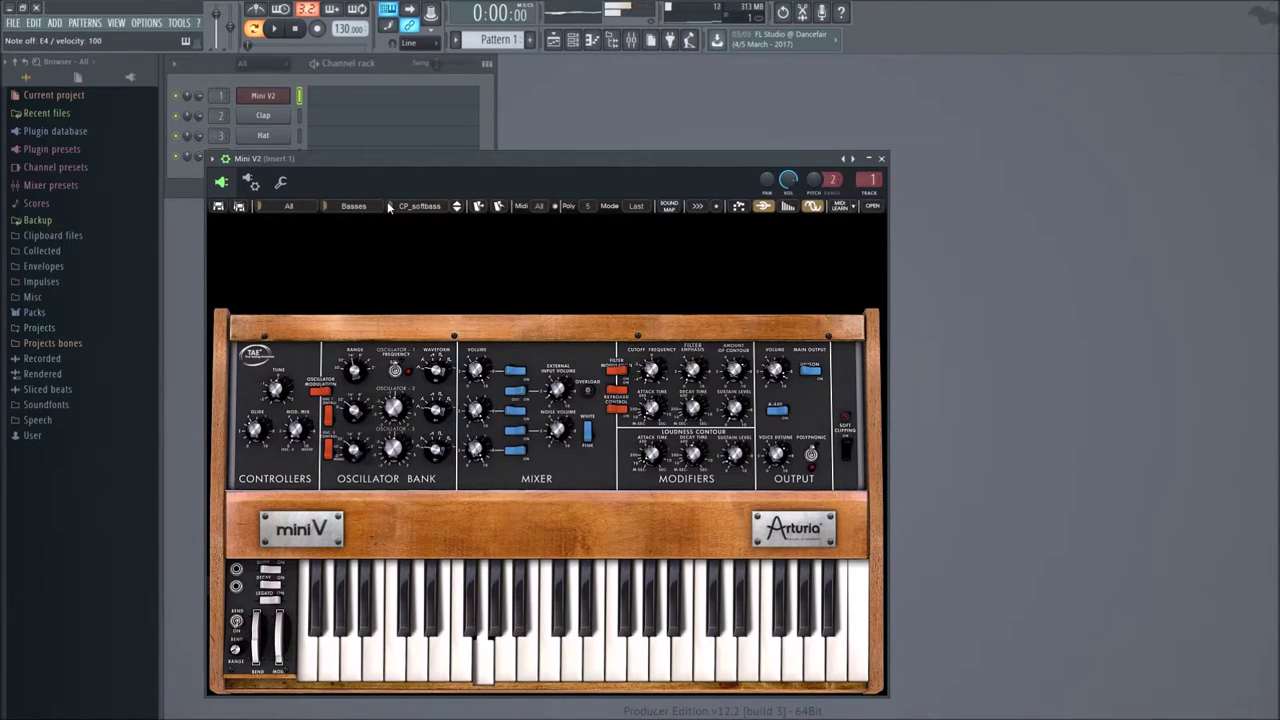
key("n")
key("x")
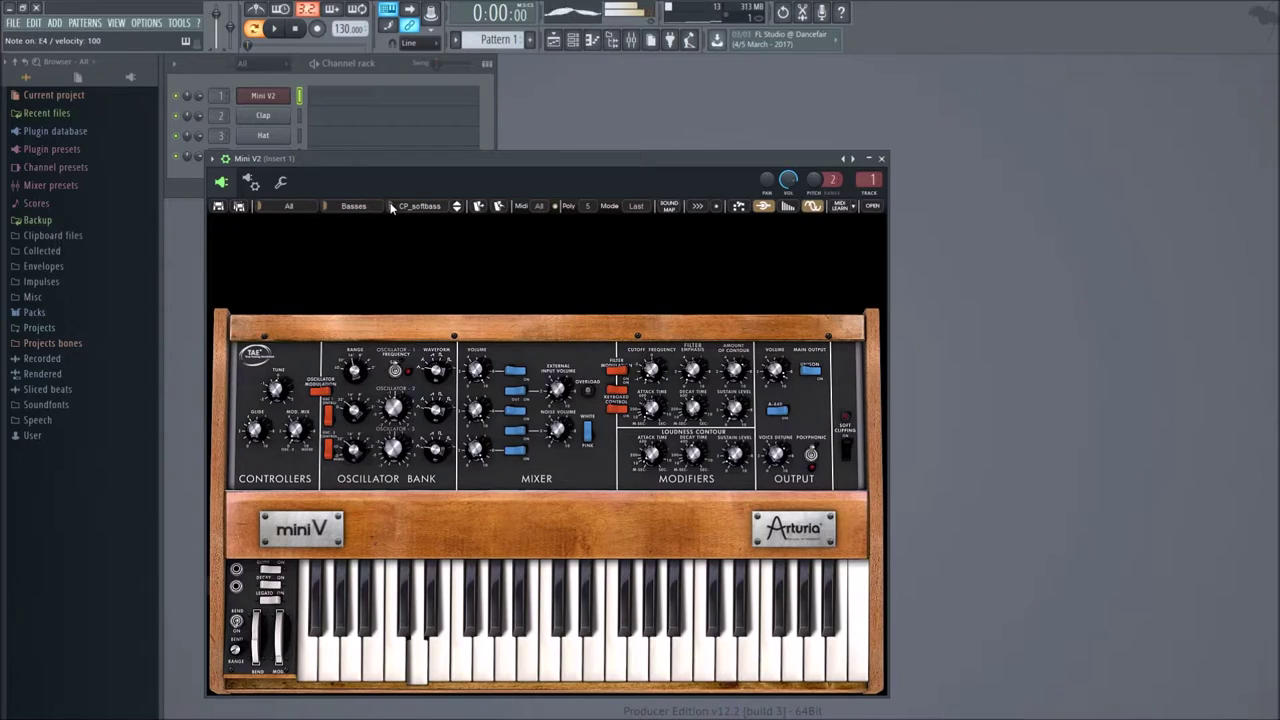
key("c")
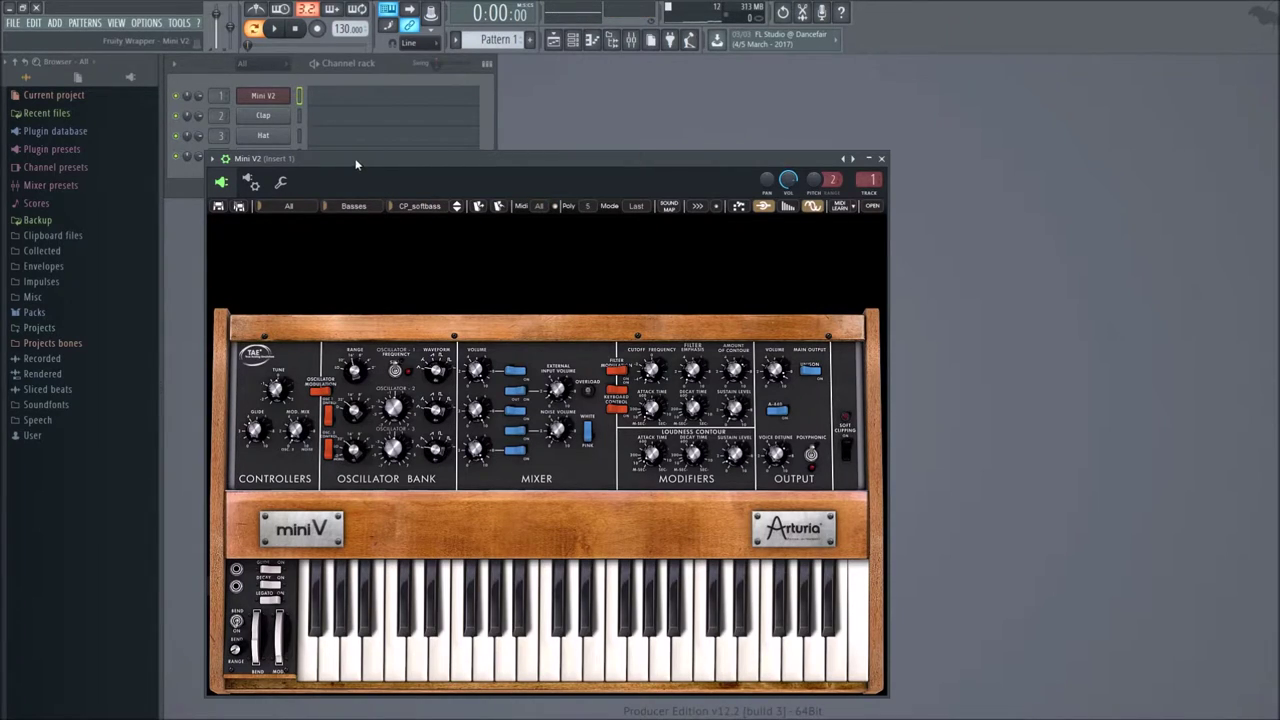
Play a bass phrase on Mini V2 alternating E4 with G4, A4 and B5, ending on D4 and C4.
key("c")
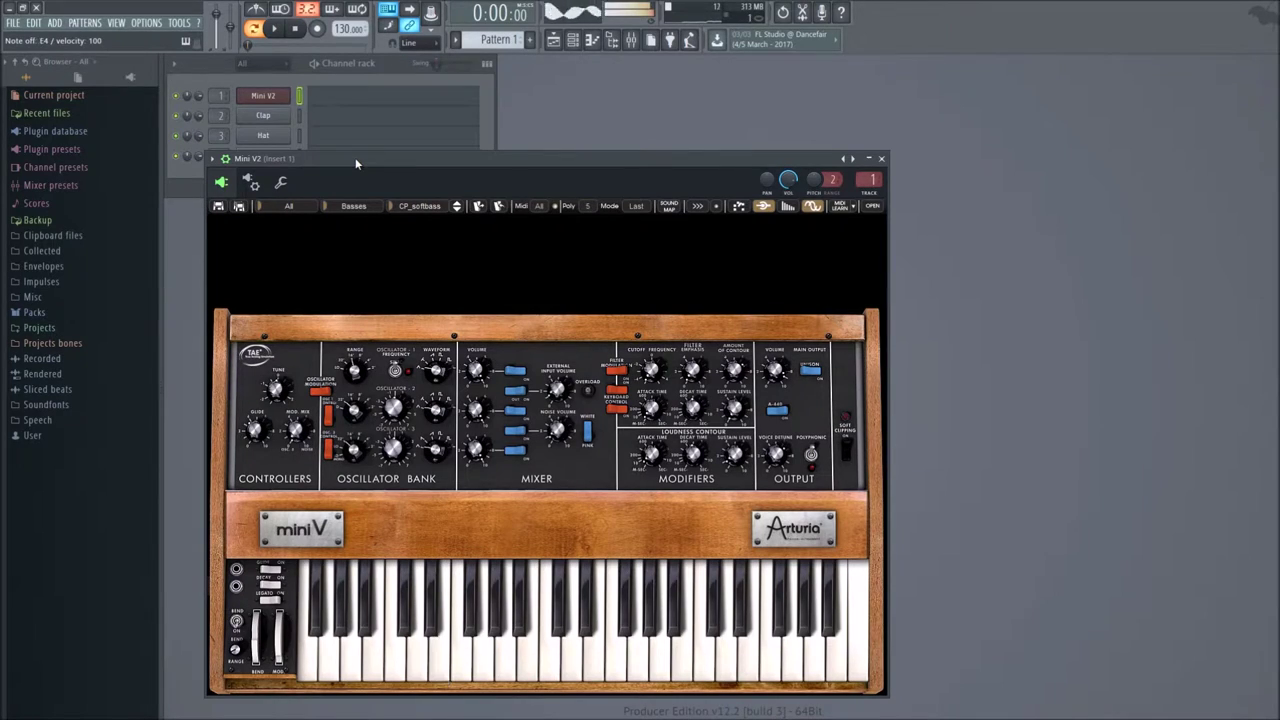
key("c")
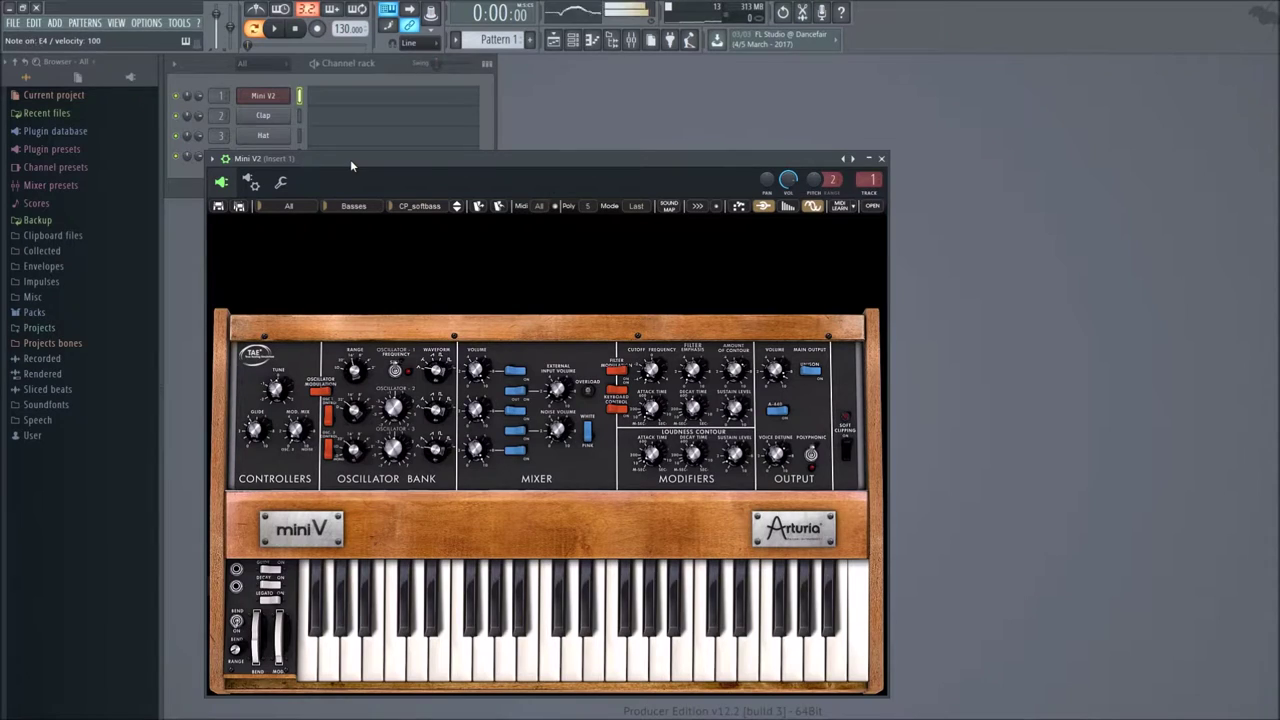
key("c")
key("b")
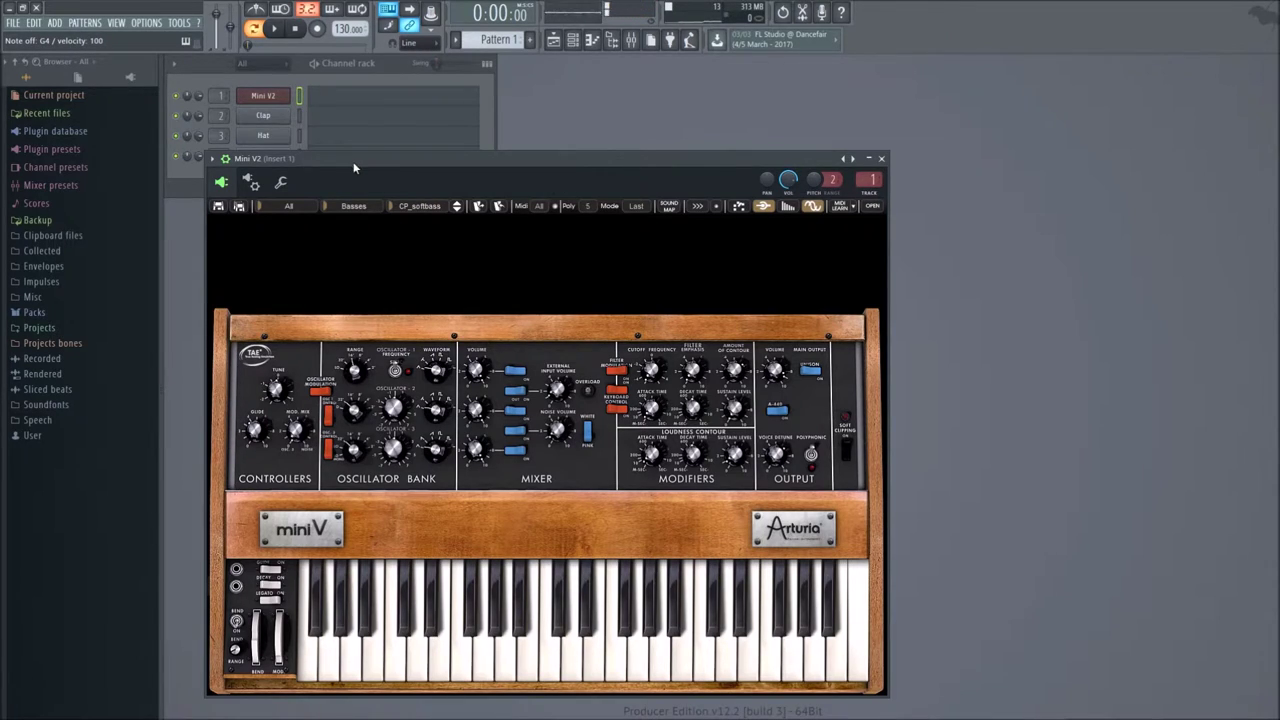
key("c")
key("n")
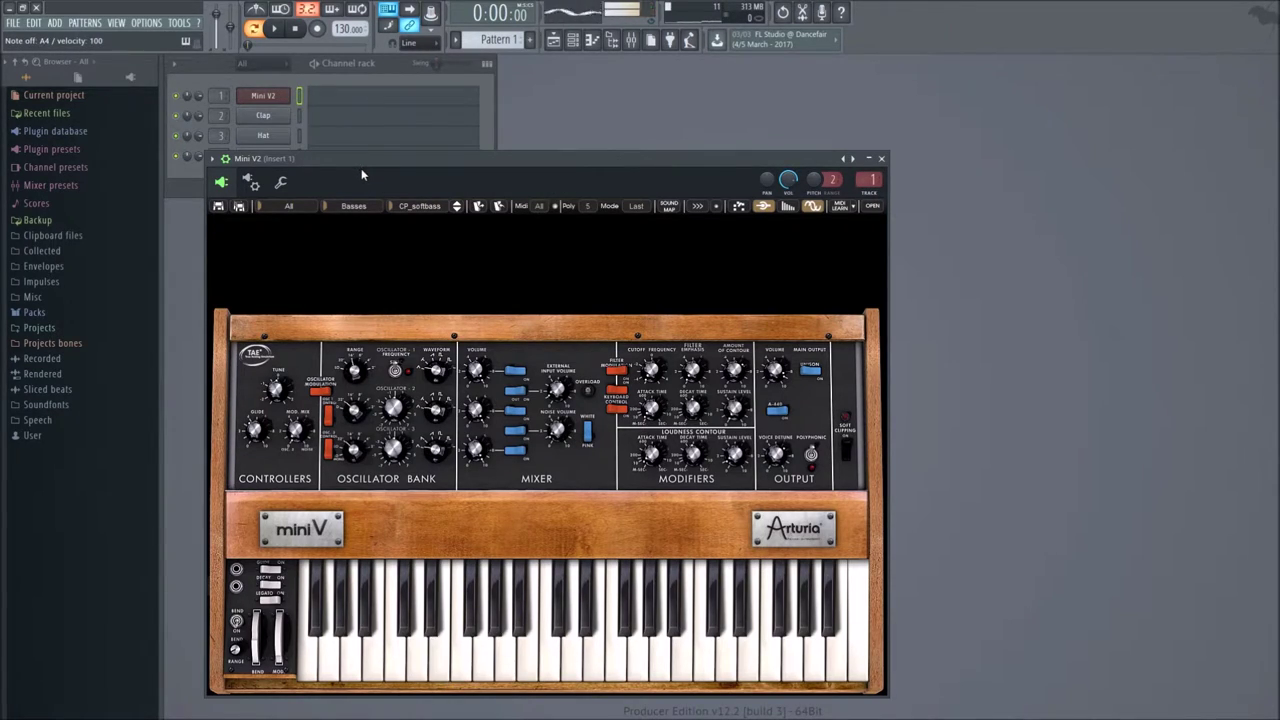
key("c")
key("u")
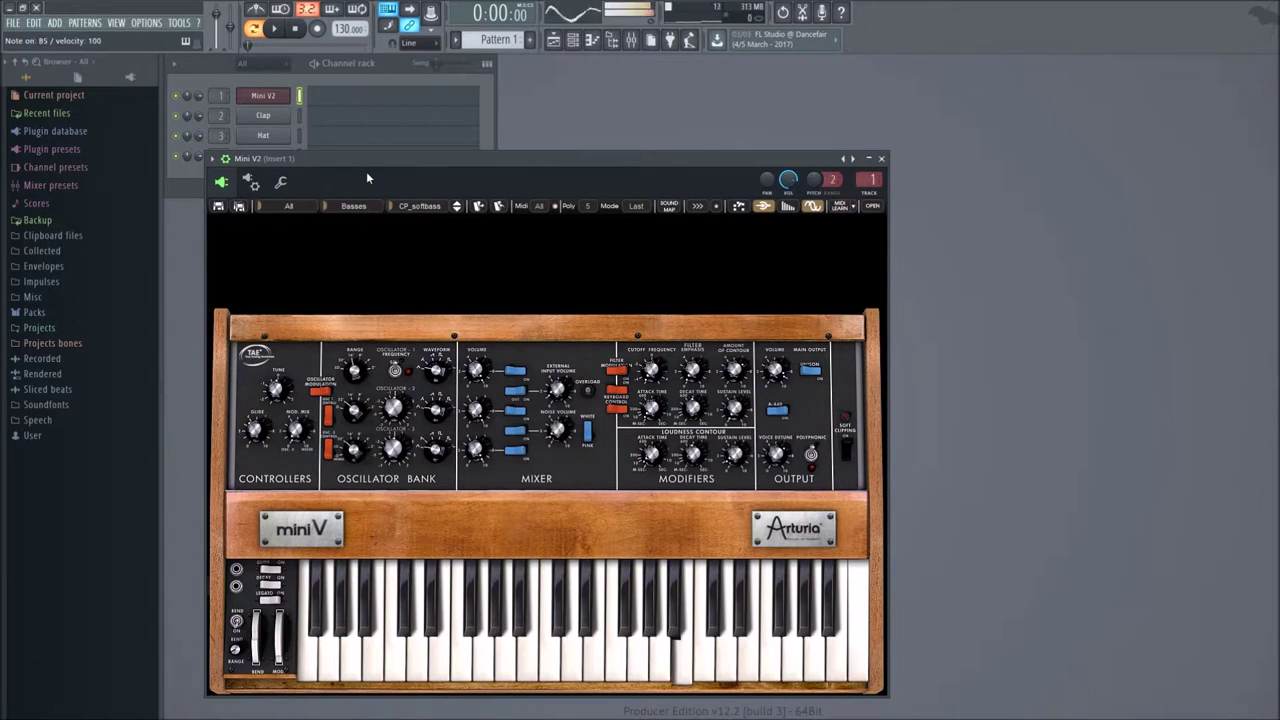
key("c")
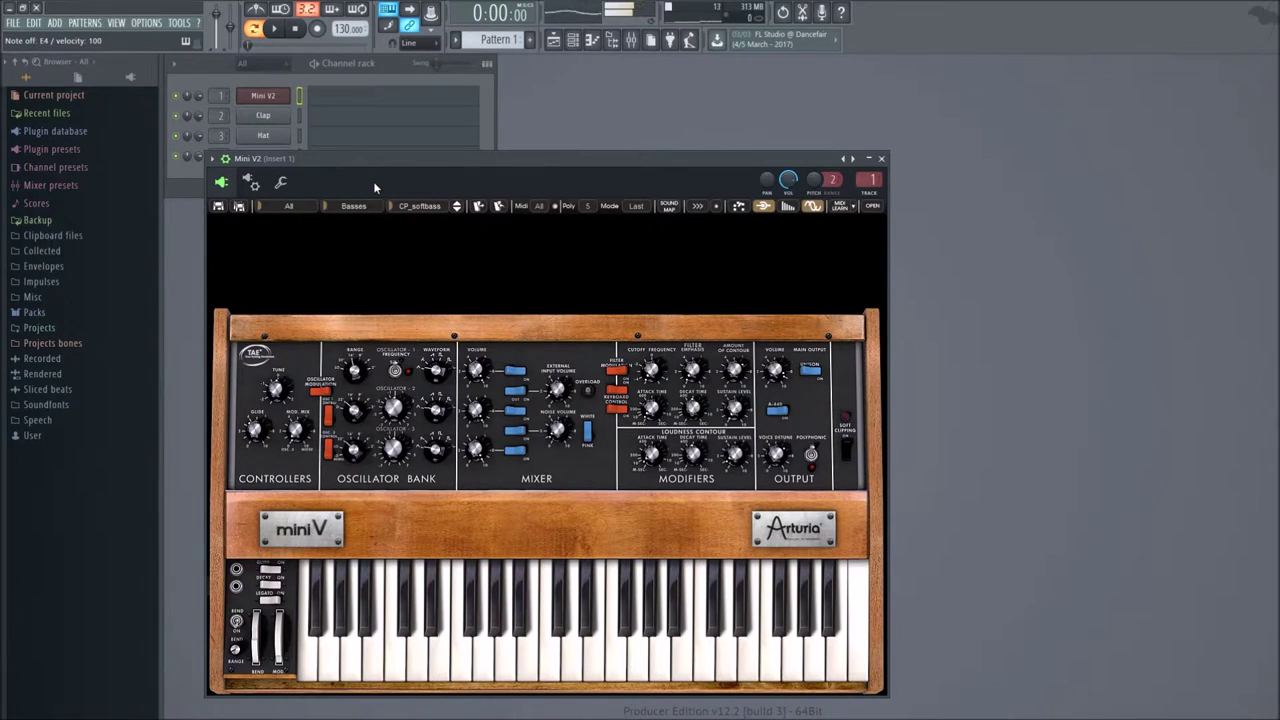
key("x")
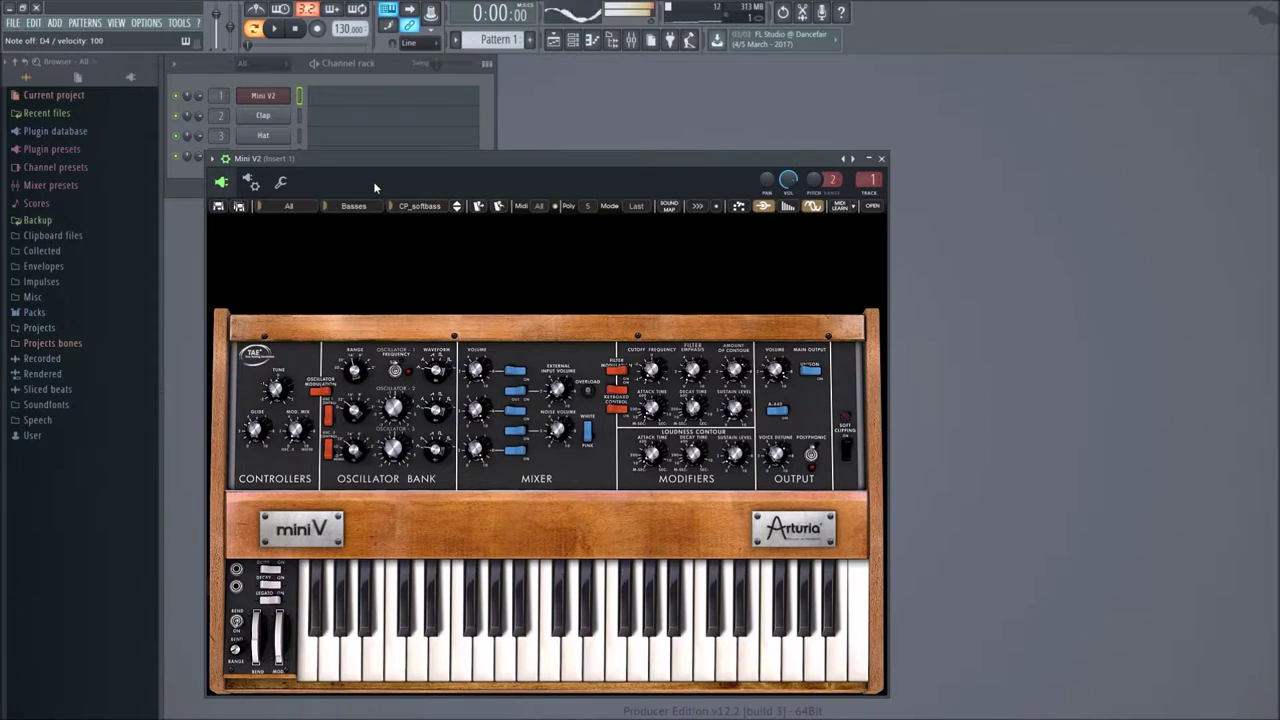
key("z")
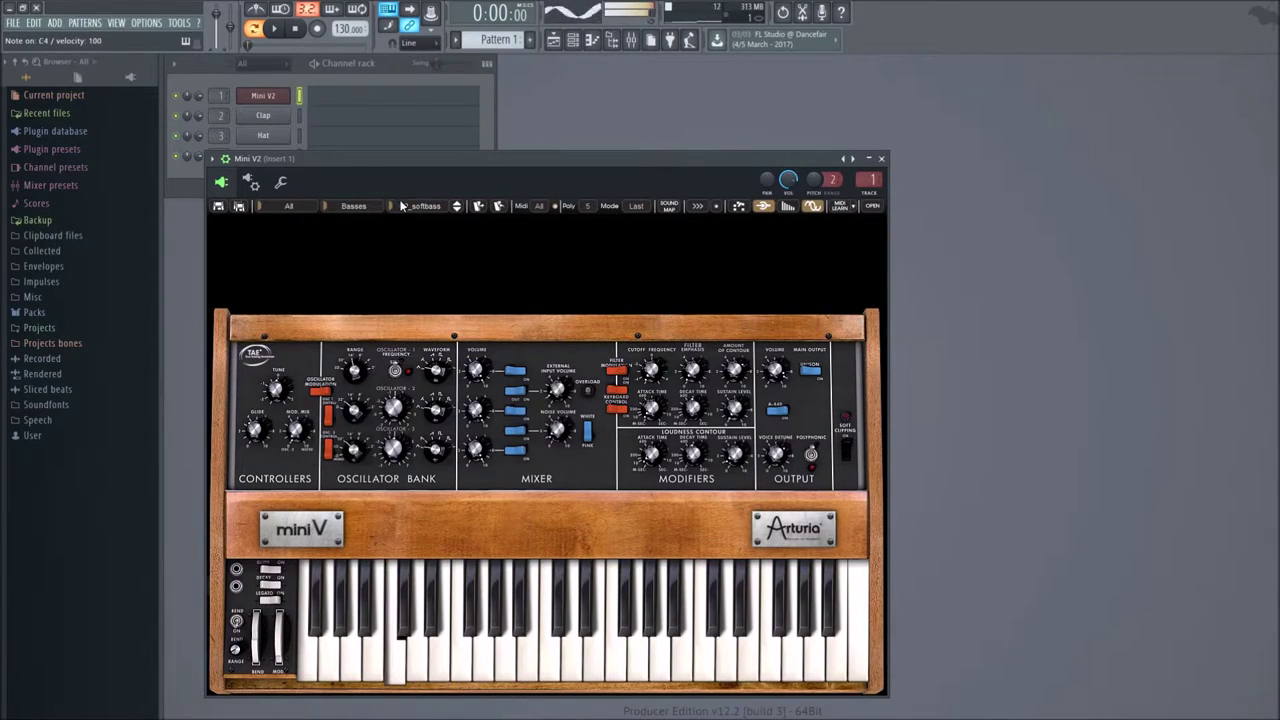
Play a few more low notes on Mini V2 with the CP_softbass preset.
key("z")
key("z")
key("x")
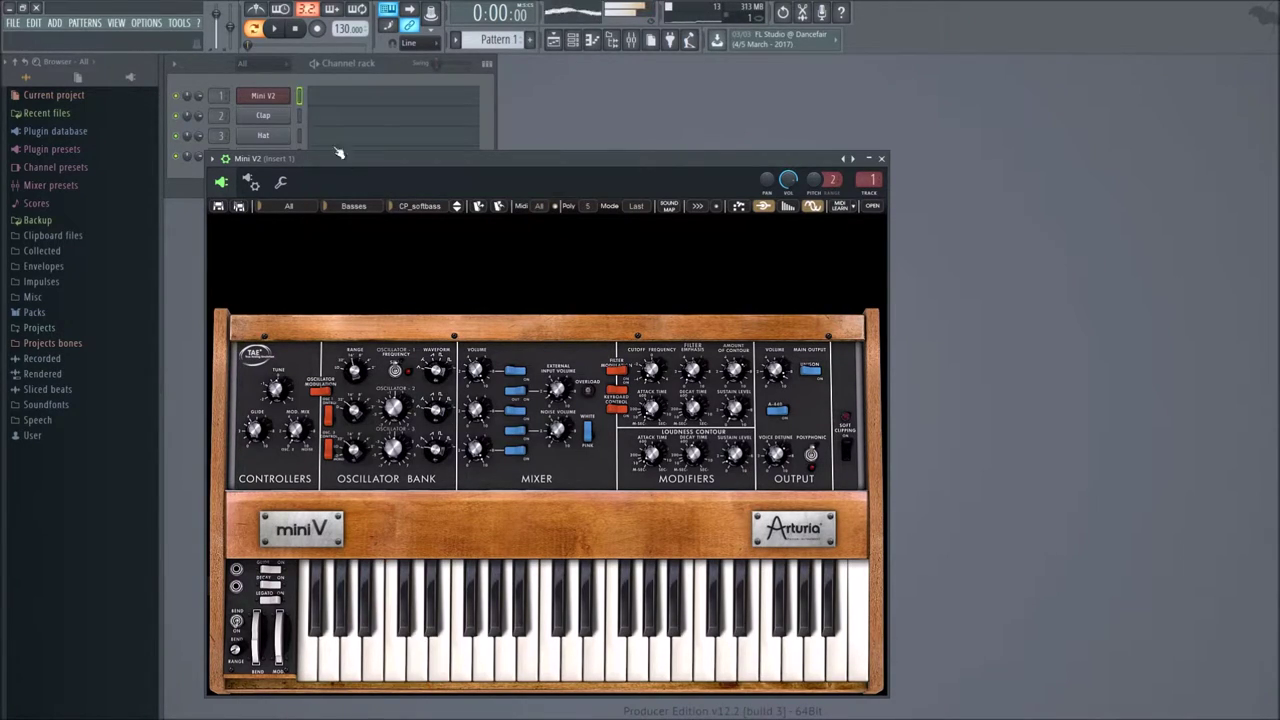
Load the percussive preset JMB_SDS_Snare on the Mini V2 channel.
left_click(345, 206)
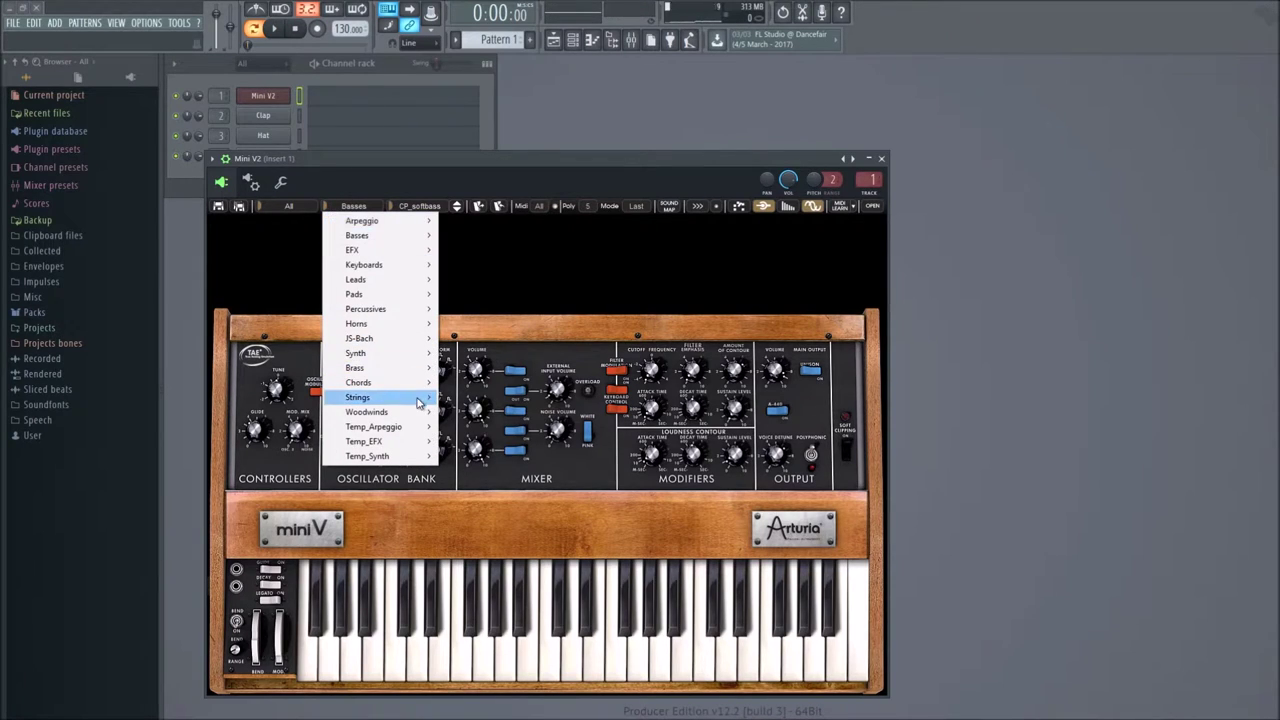
mouse_move(400, 310)
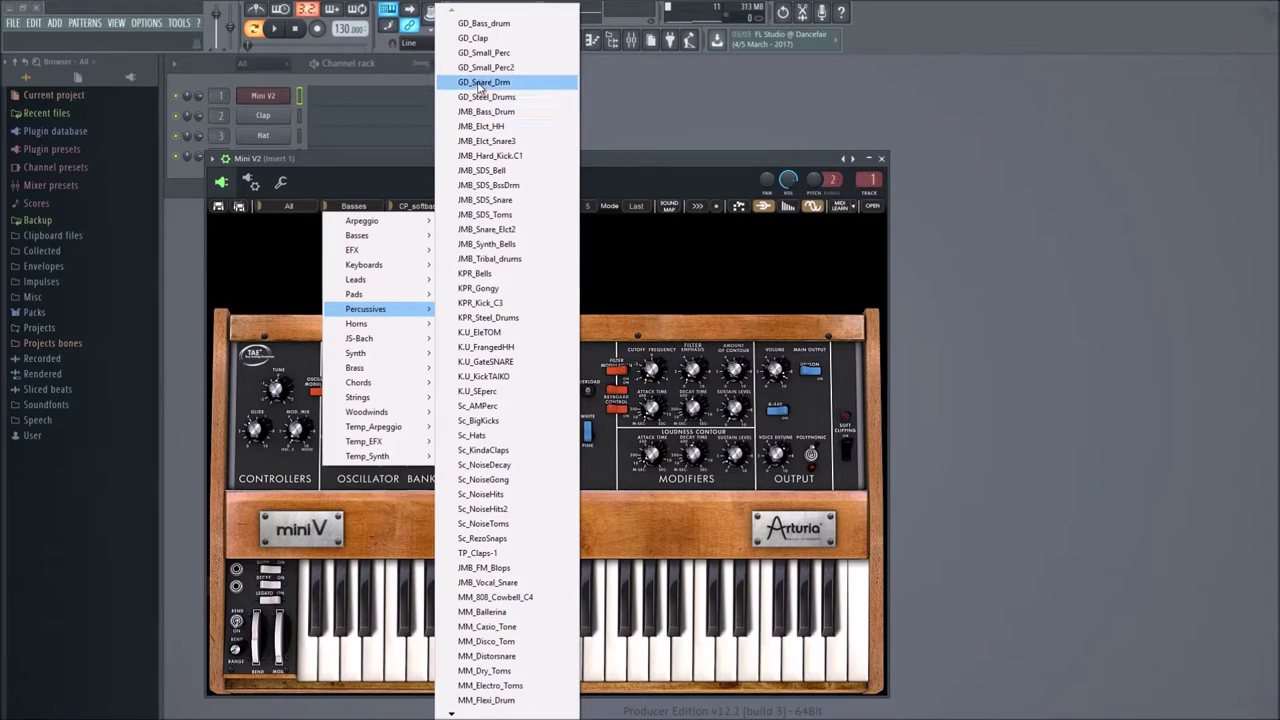
left_click(486, 202)
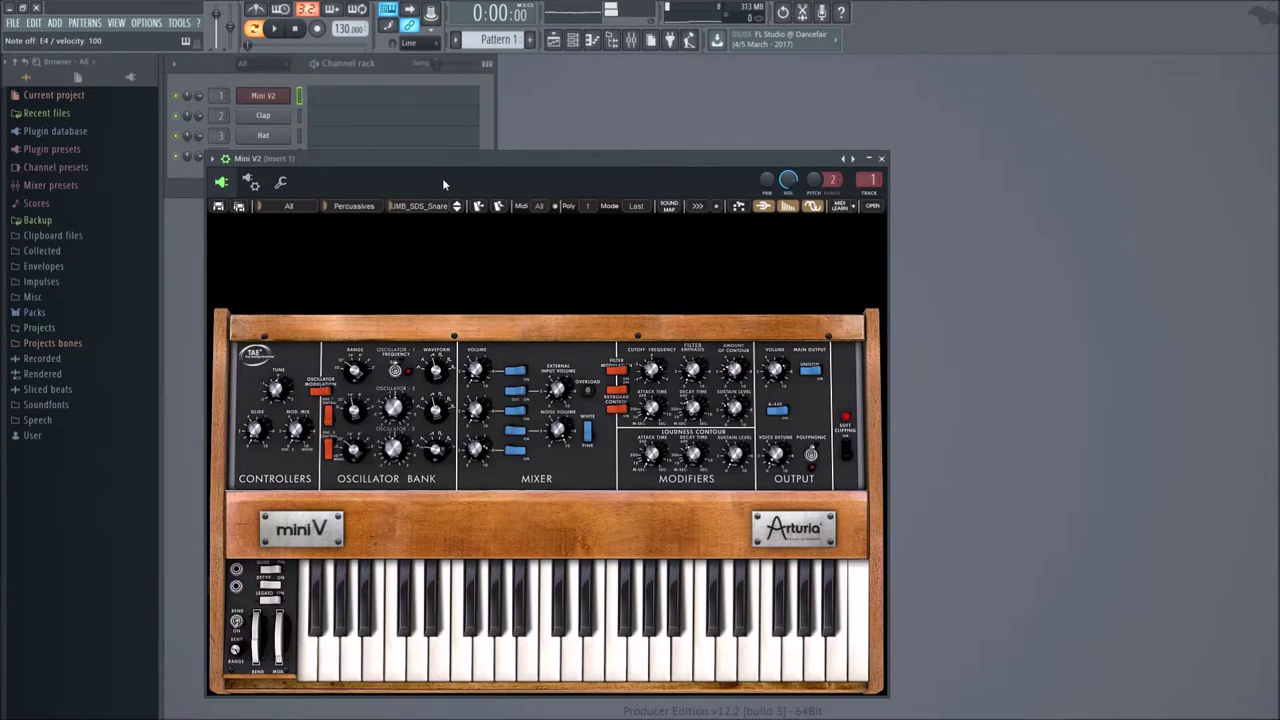
Clone the Mini V2 channel and load the bass preset CP_softbass in the clone.
right_click(268, 99)
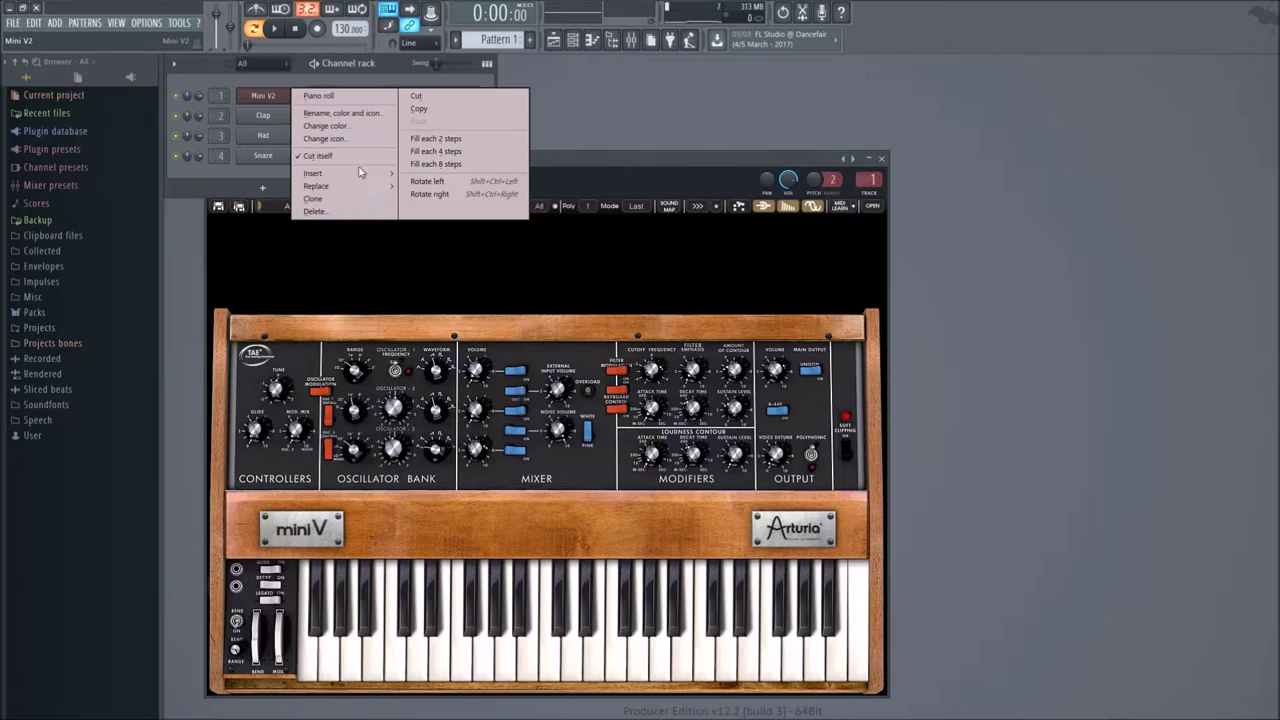
left_click(353, 197)
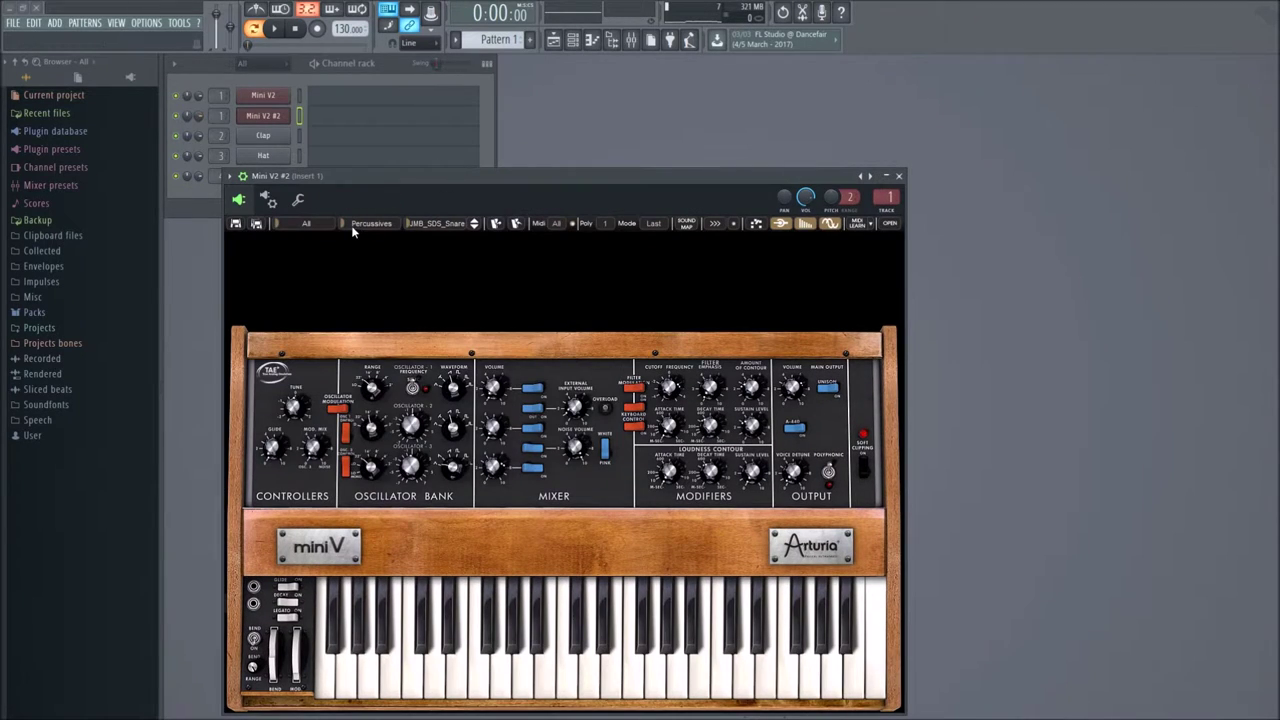
left_click(355, 224)
mouse_move(417, 262)
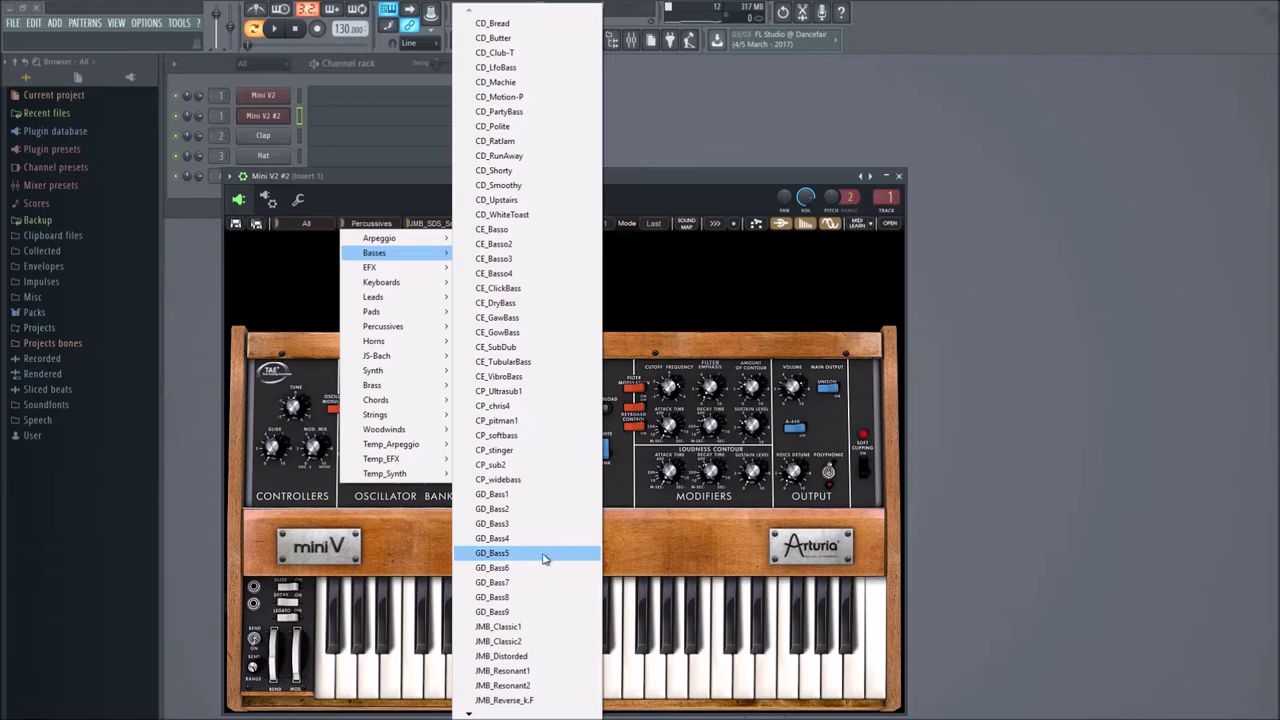
left_click(510, 435)
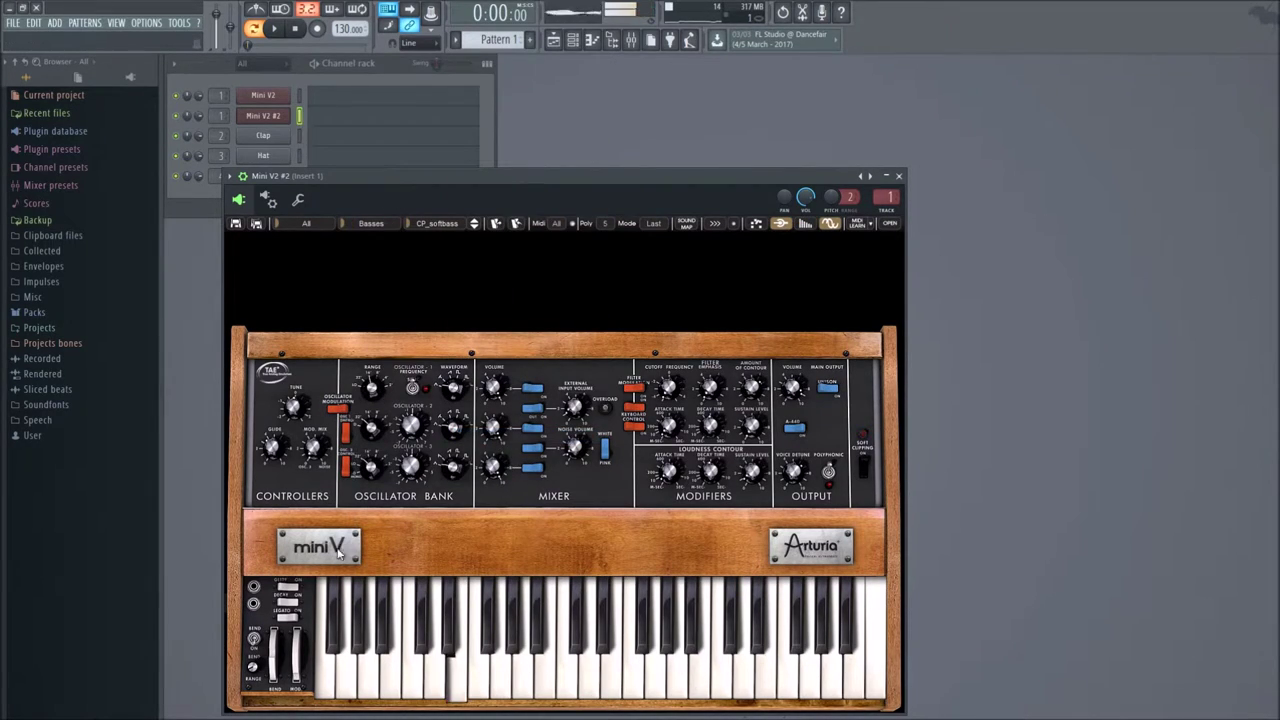
Draw a four-bar E4 note in the Mini V2 #2 piano roll and play the pattern.
right_click(263, 117)
left_click(305, 117)
scroll(307, 120, "down", 2)
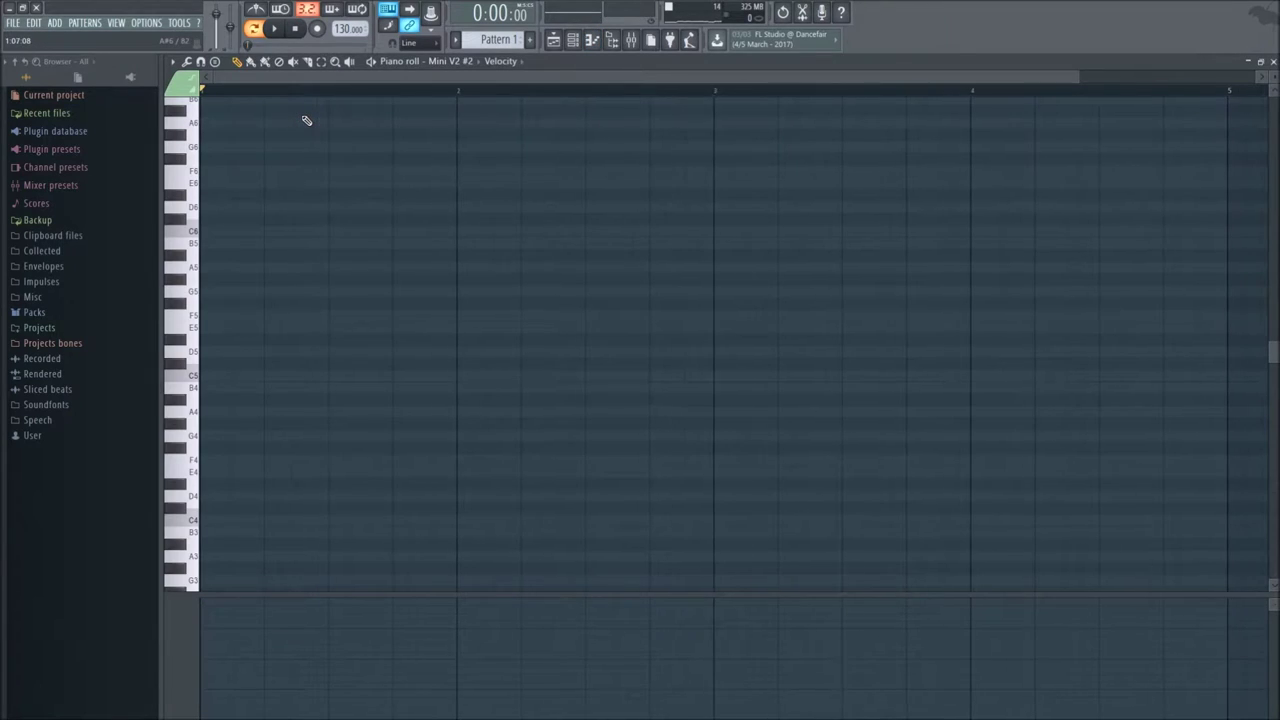
left_click(228, 474)
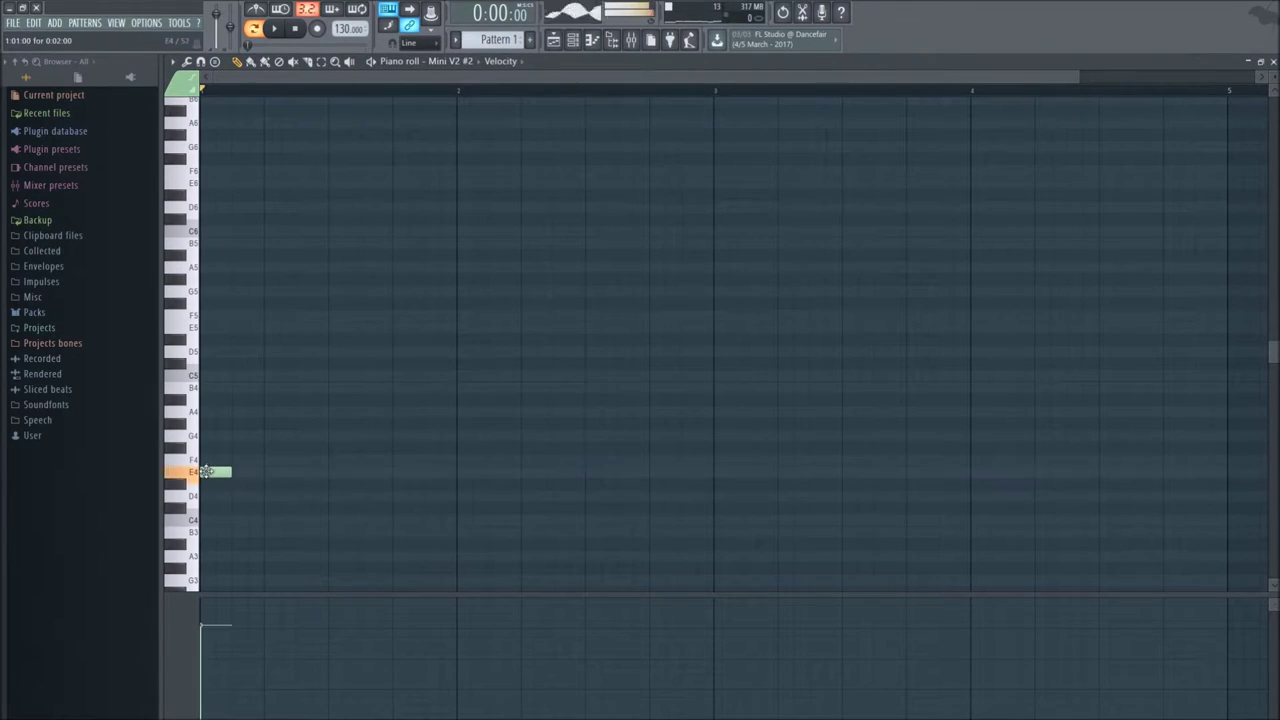
left_click_drag(232, 473, 1228, 457)
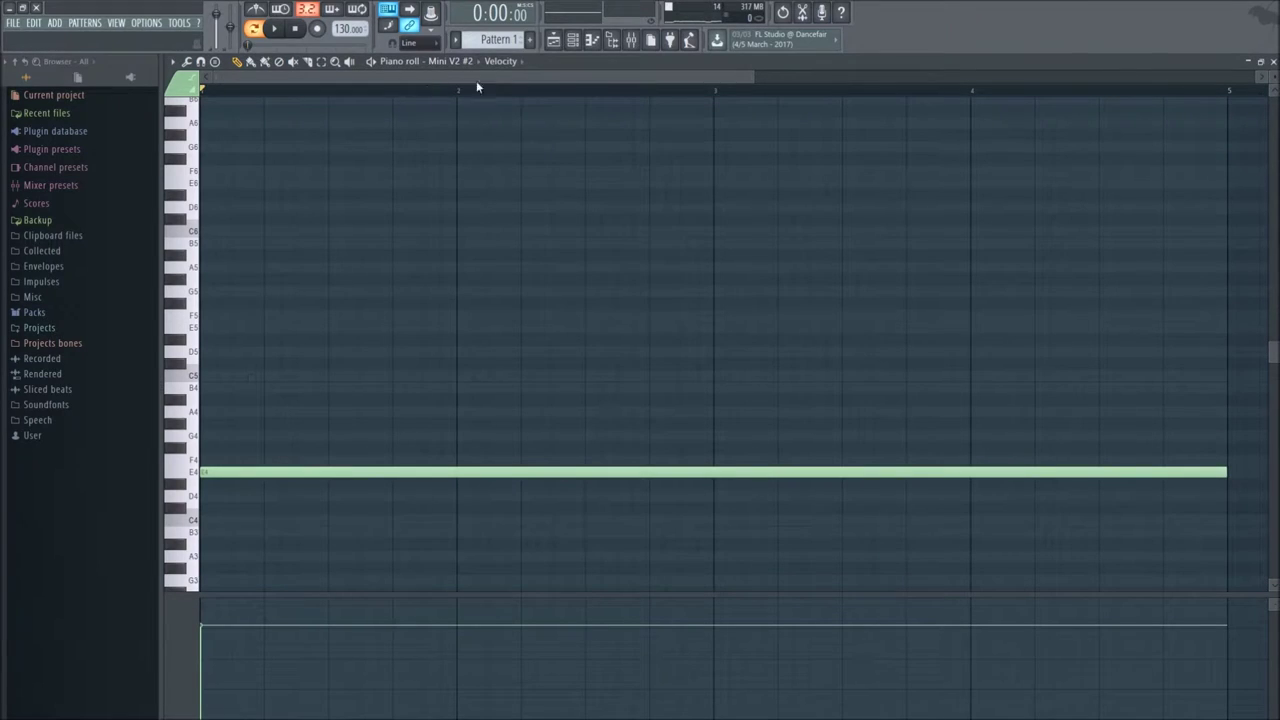
left_click(1273, 61)
left_click(279, 28)
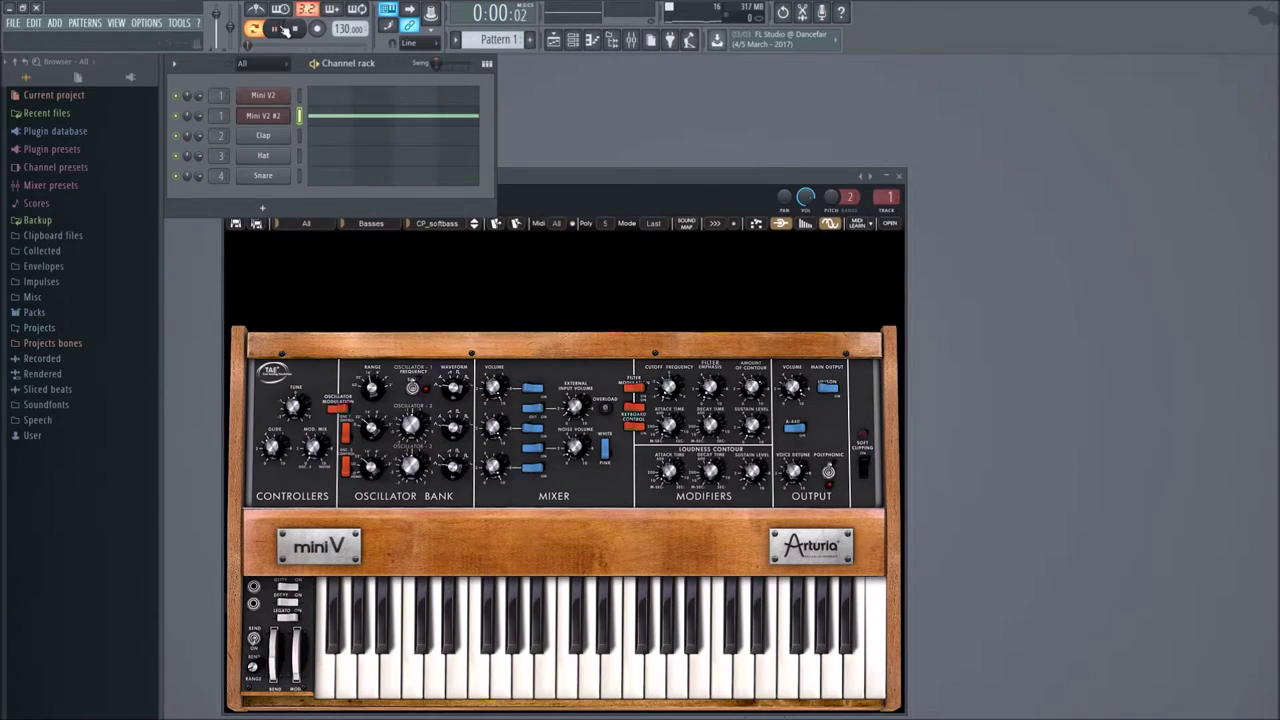
Stop playback, place a new E4 note at bar 1 for Mini V2 #2, and shorten it to just over one bar.
right_click(296, 117)
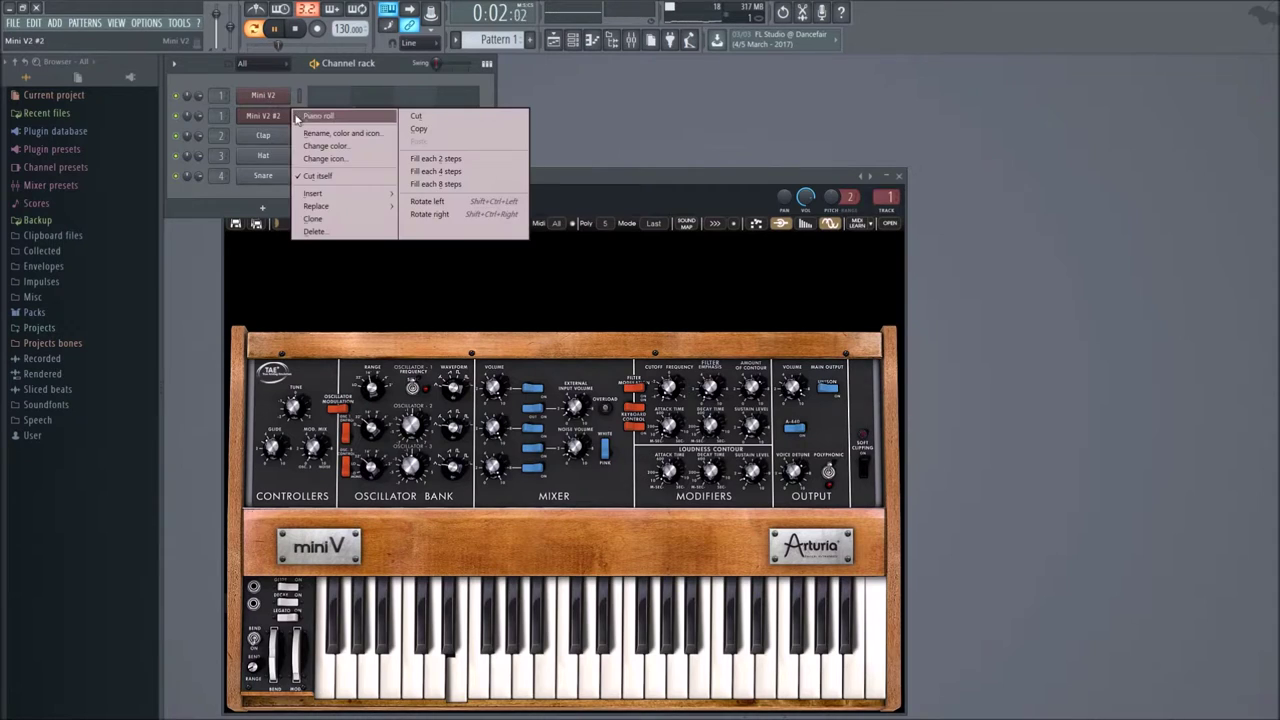
left_click(302, 116)
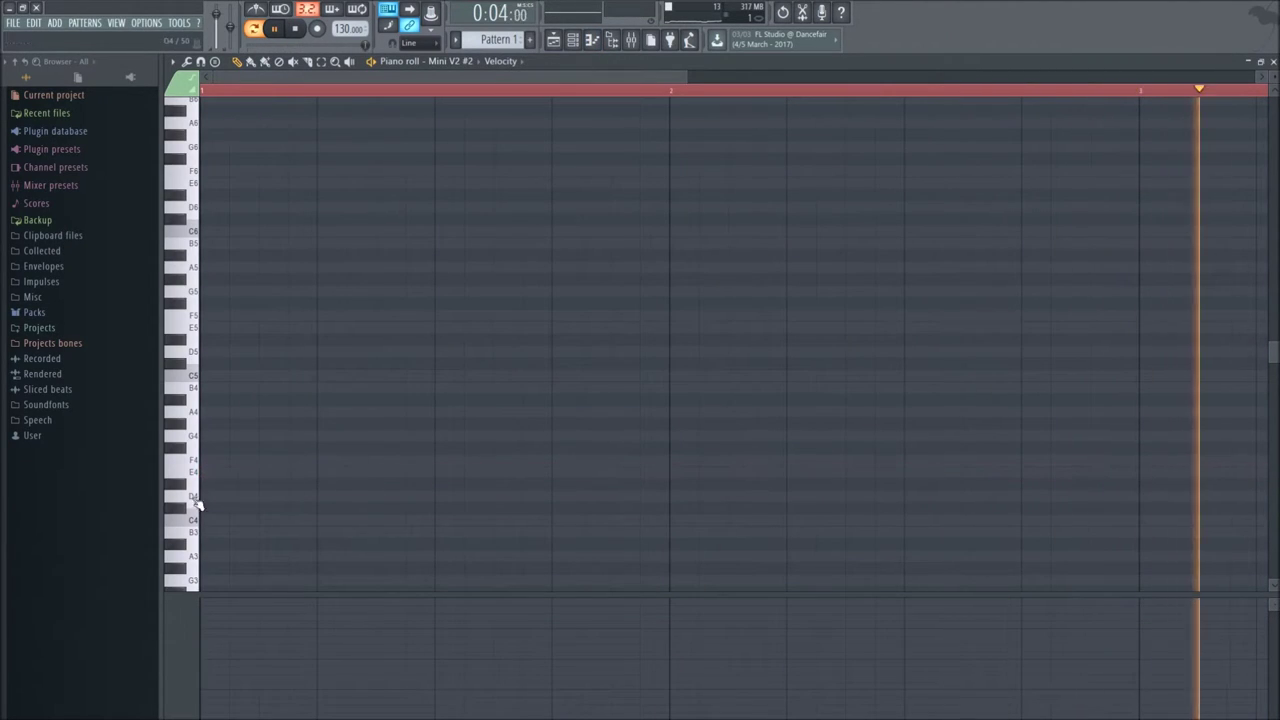
left_click(295, 28)
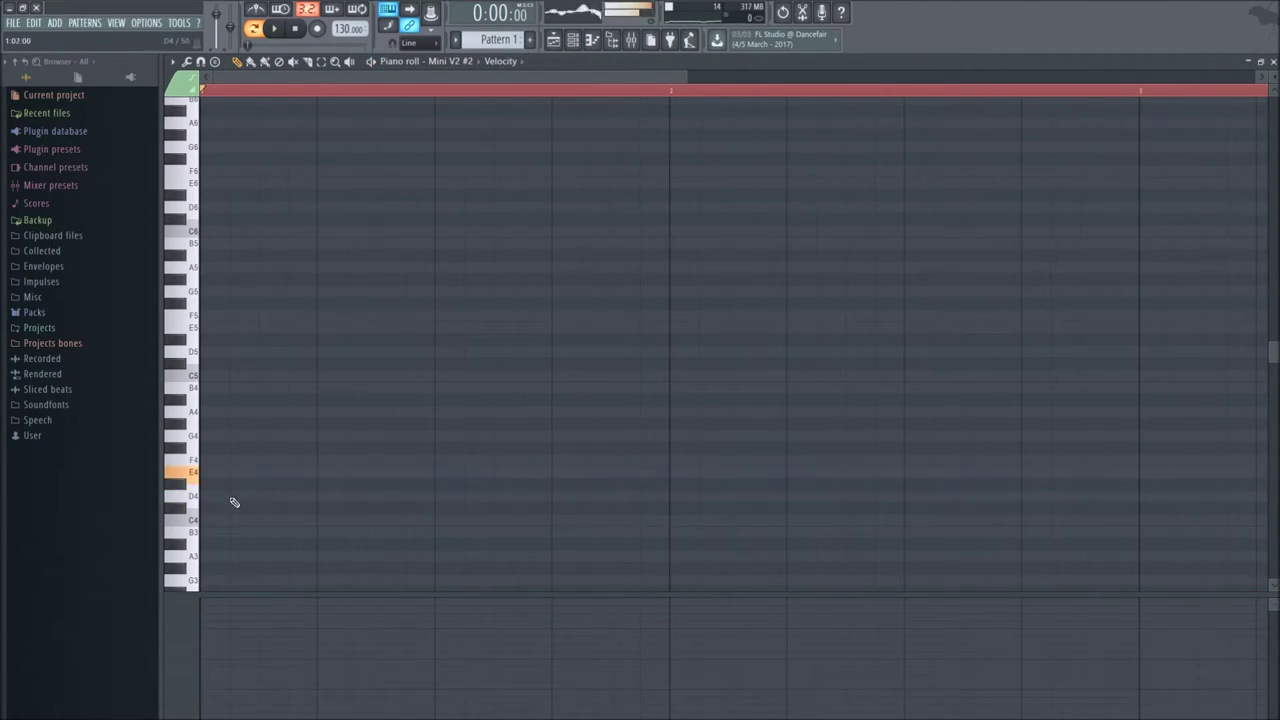
left_click(234, 472)
left_click_drag(443, 78, 628, 78)
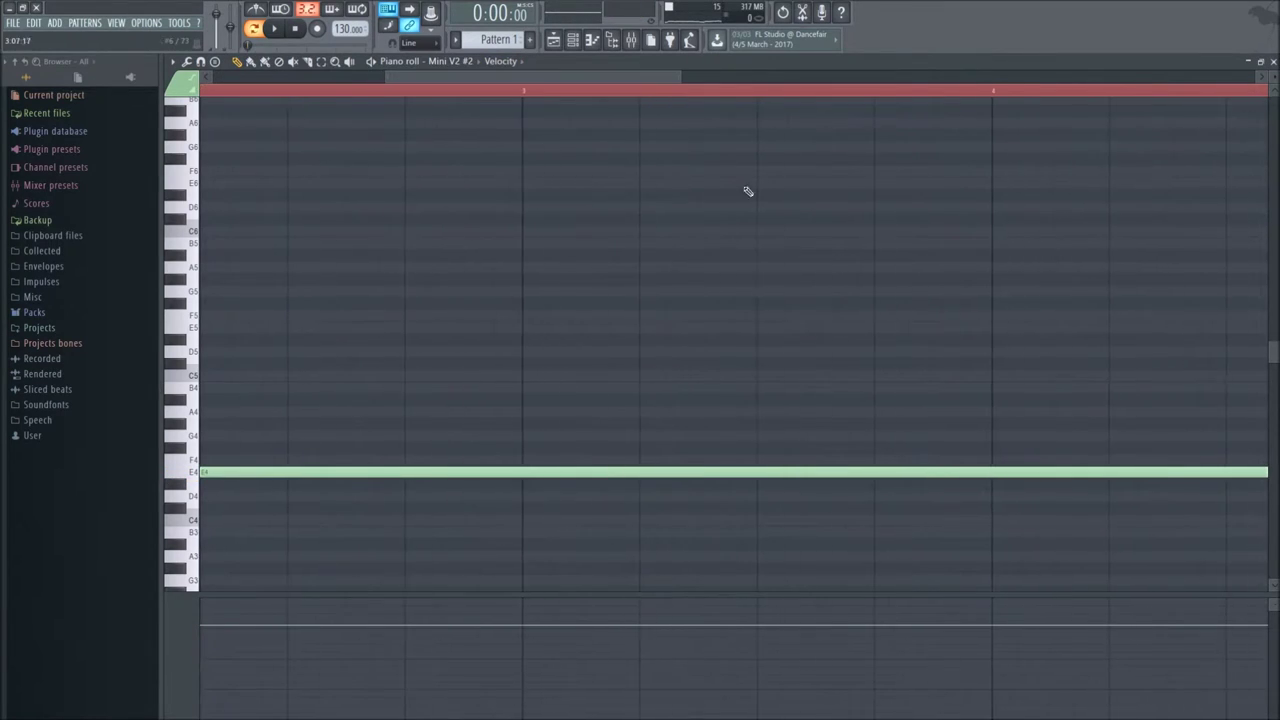
left_click_drag(389, 76, 564, 78)
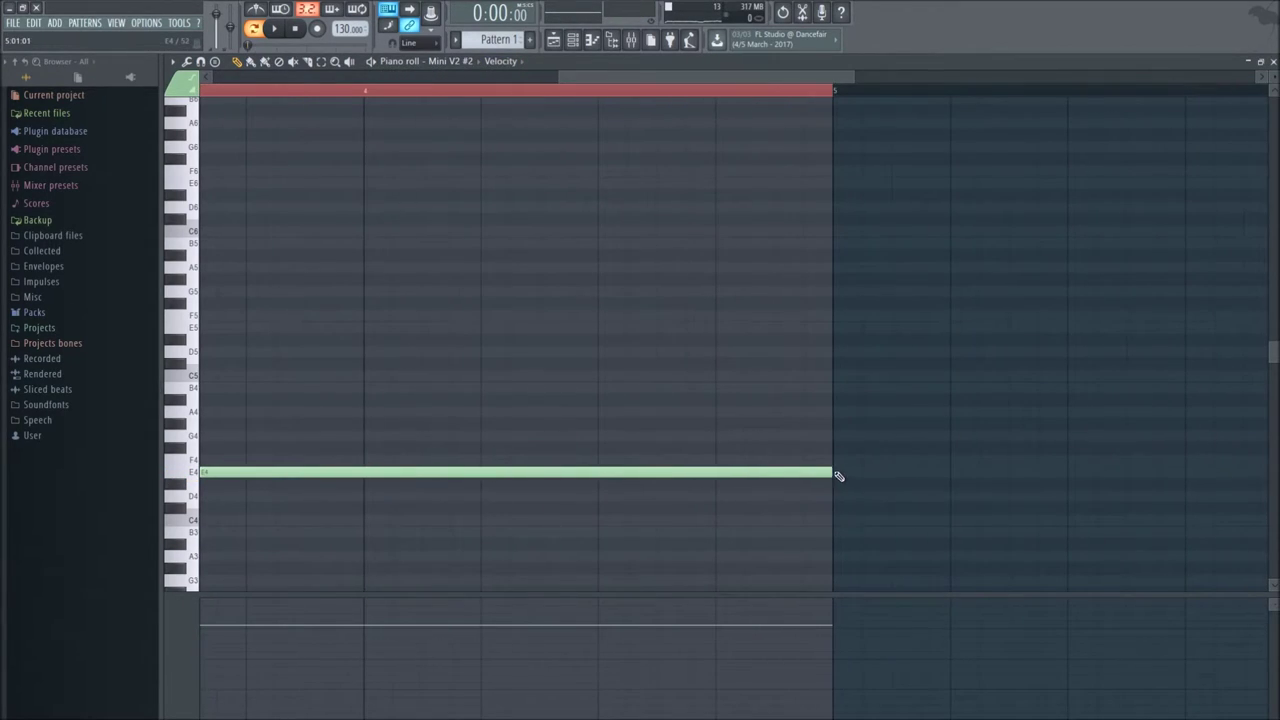
left_click_drag(838, 476, 244, 474)
left_click_drag(685, 76, 440, 120)
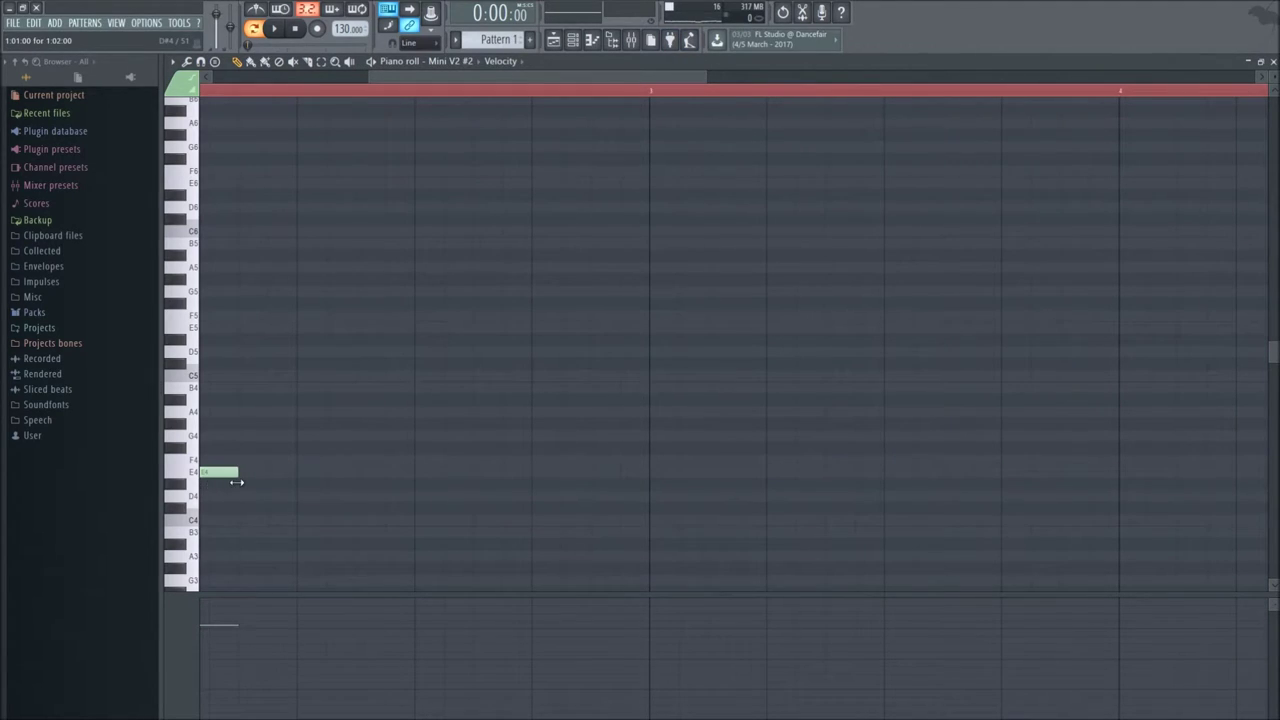
Add a second E4 note in the middle of bar 2 and shorten it to two steps.
left_click(426, 484)
right_click(460, 486)
left_click(424, 479)
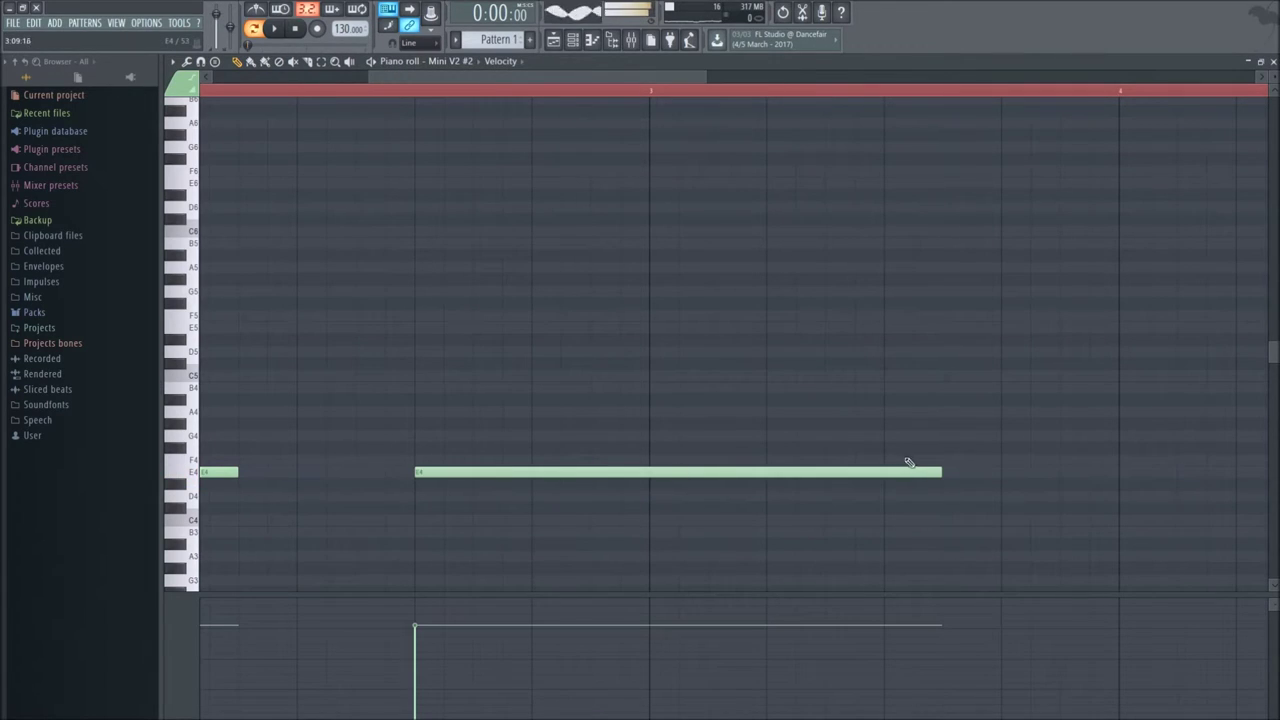
left_click_drag(940, 471, 465, 494)
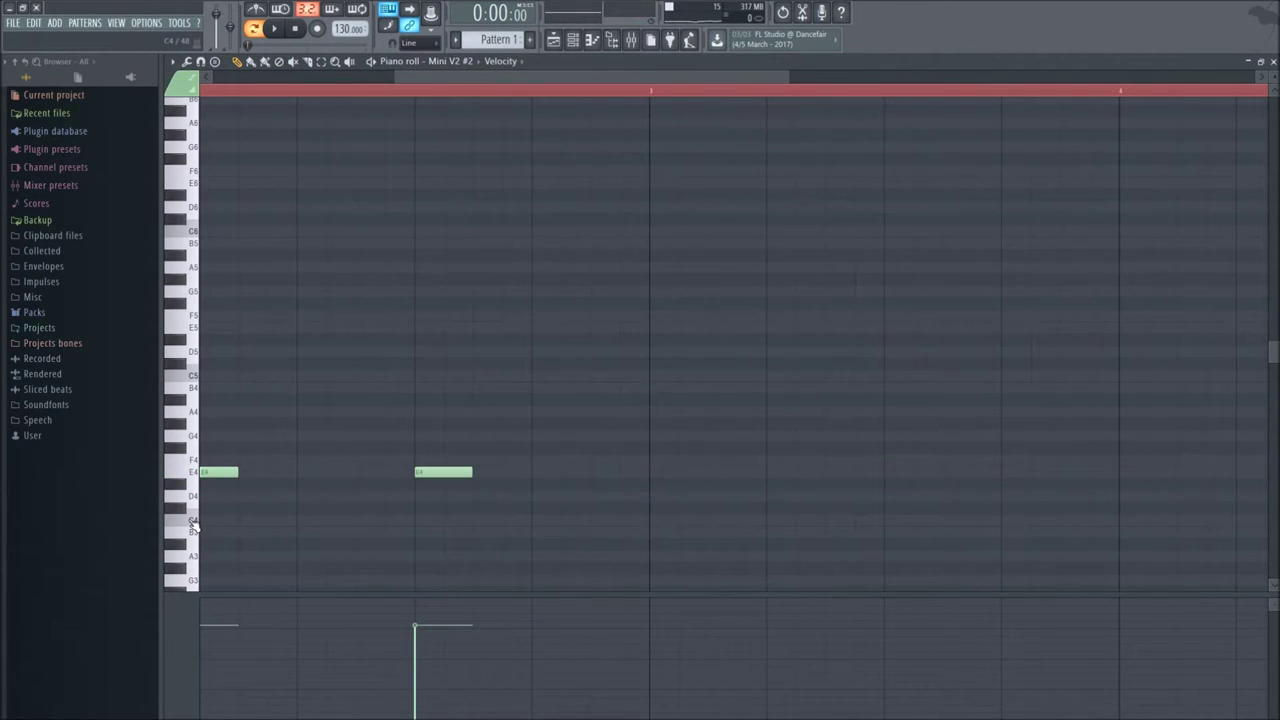
Shorten the first E4 note to two steps and move the second E4 note to the start of bar 2.
scroll(193, 525, "down", 2)
left_click_drag(446, 88, 282, 110)
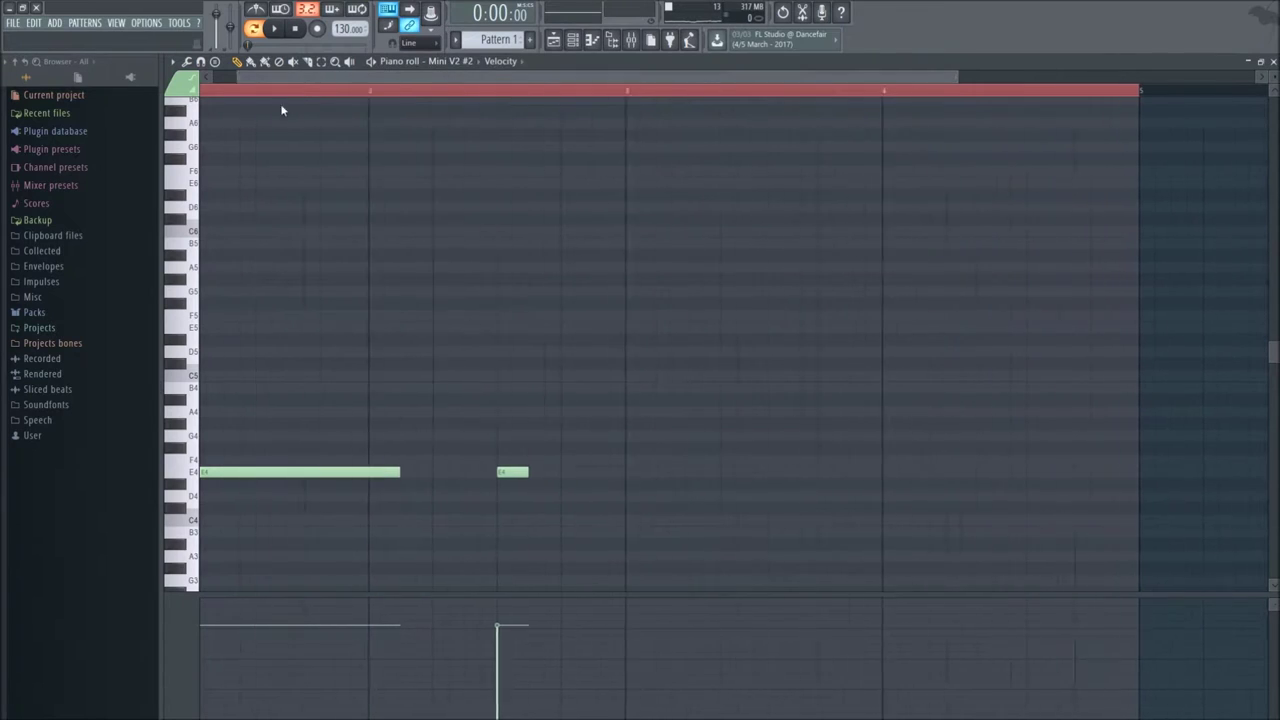
left_click_drag(455, 474, 230, 477)
left_click_drag(598, 472, 470, 472)
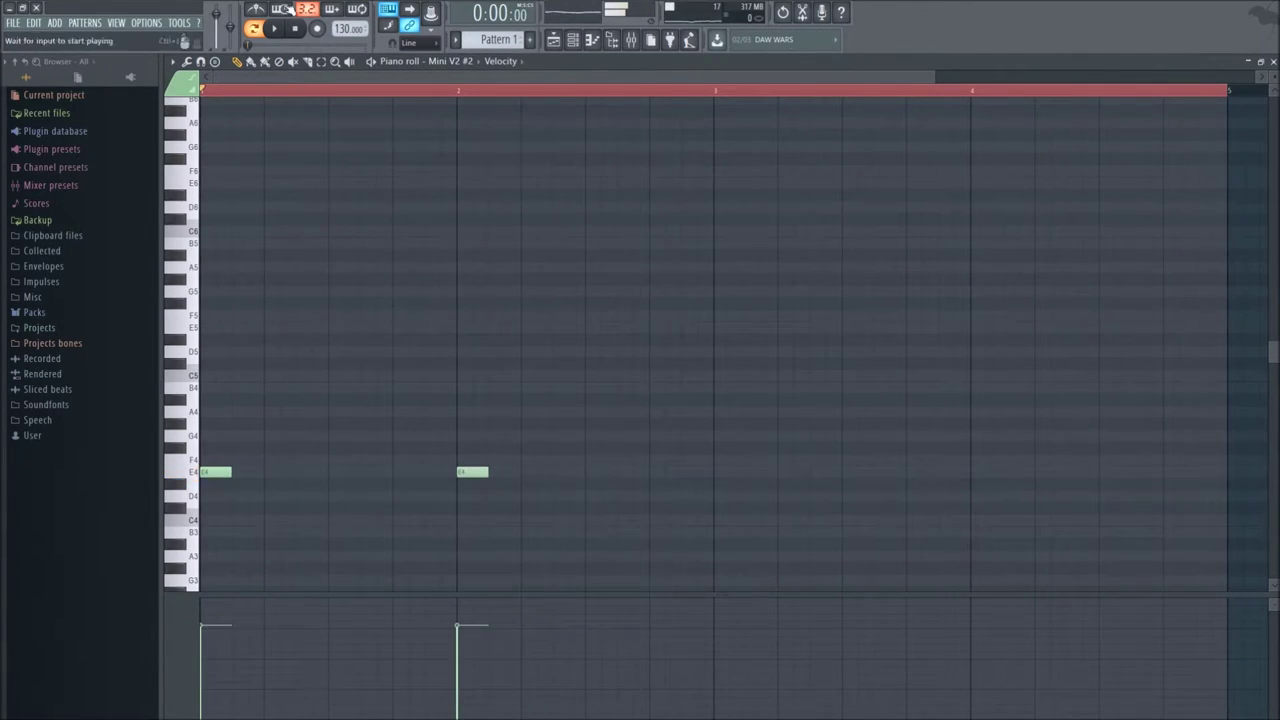
Play the pattern, move the second E4 note to the middle of bar 1, and restart playback.
left_click(276, 29)
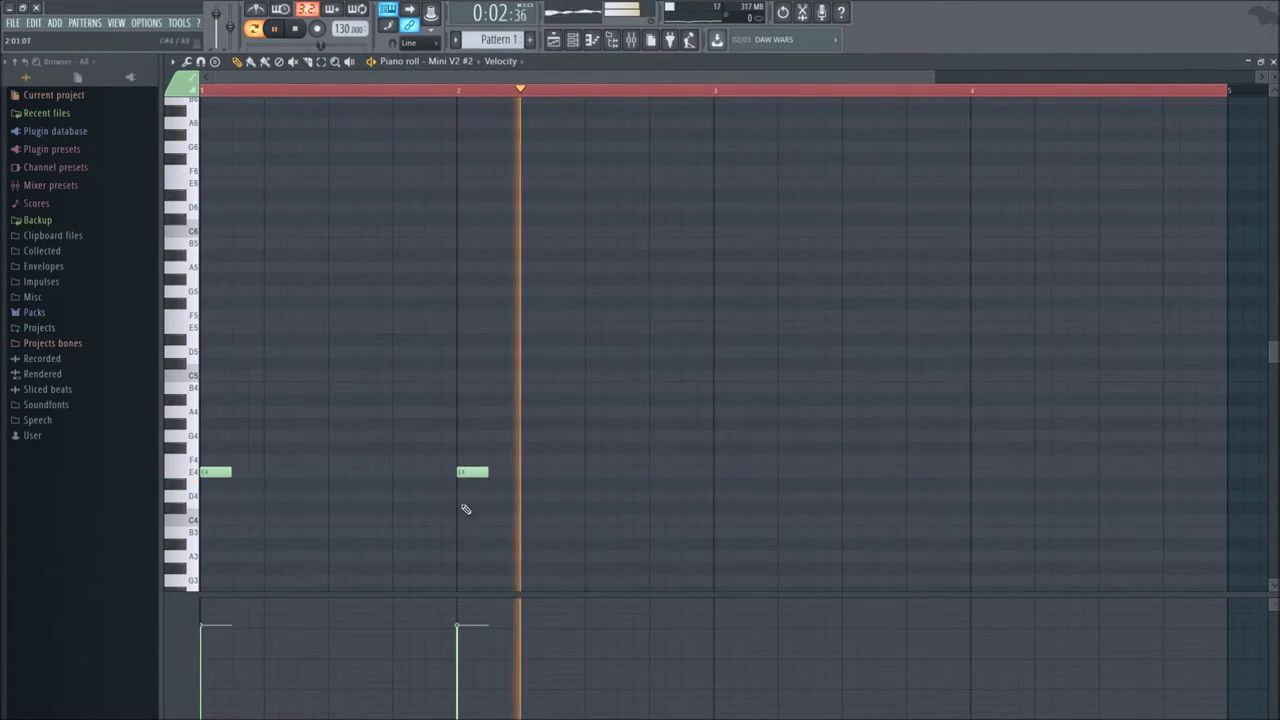
left_click_drag(463, 472, 337, 474)
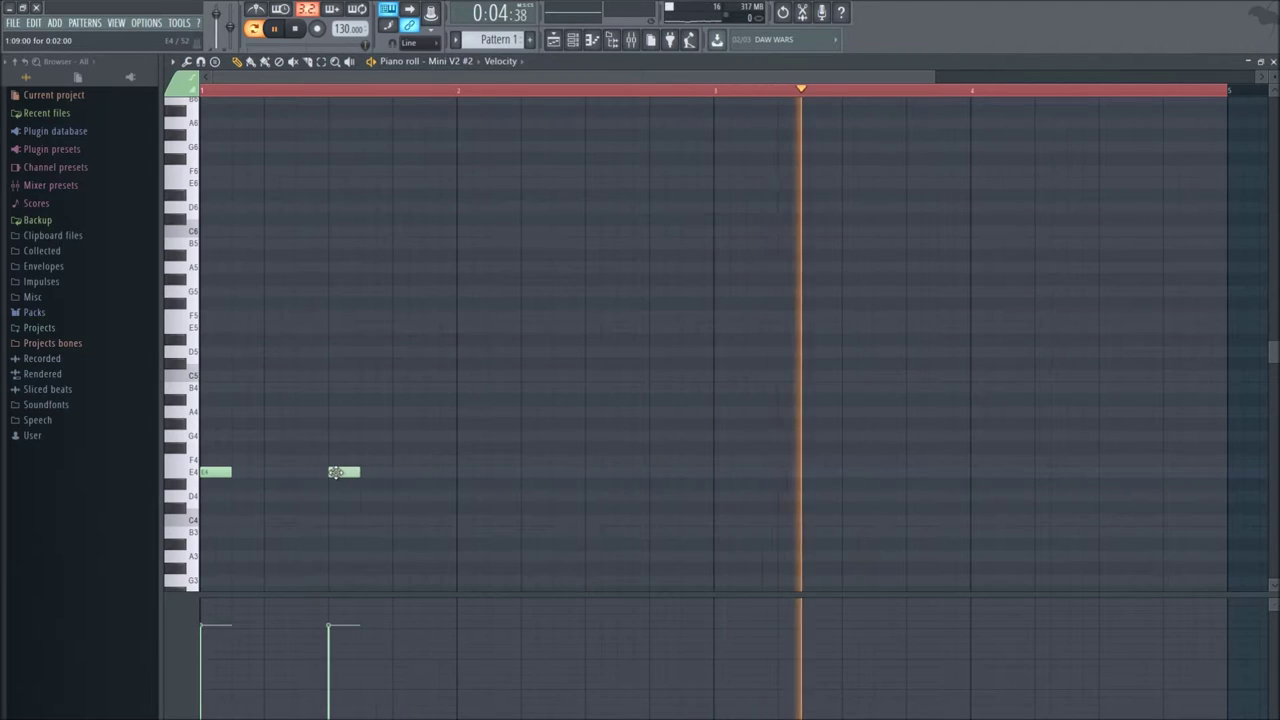
left_click(295, 29)
left_click(274, 29)
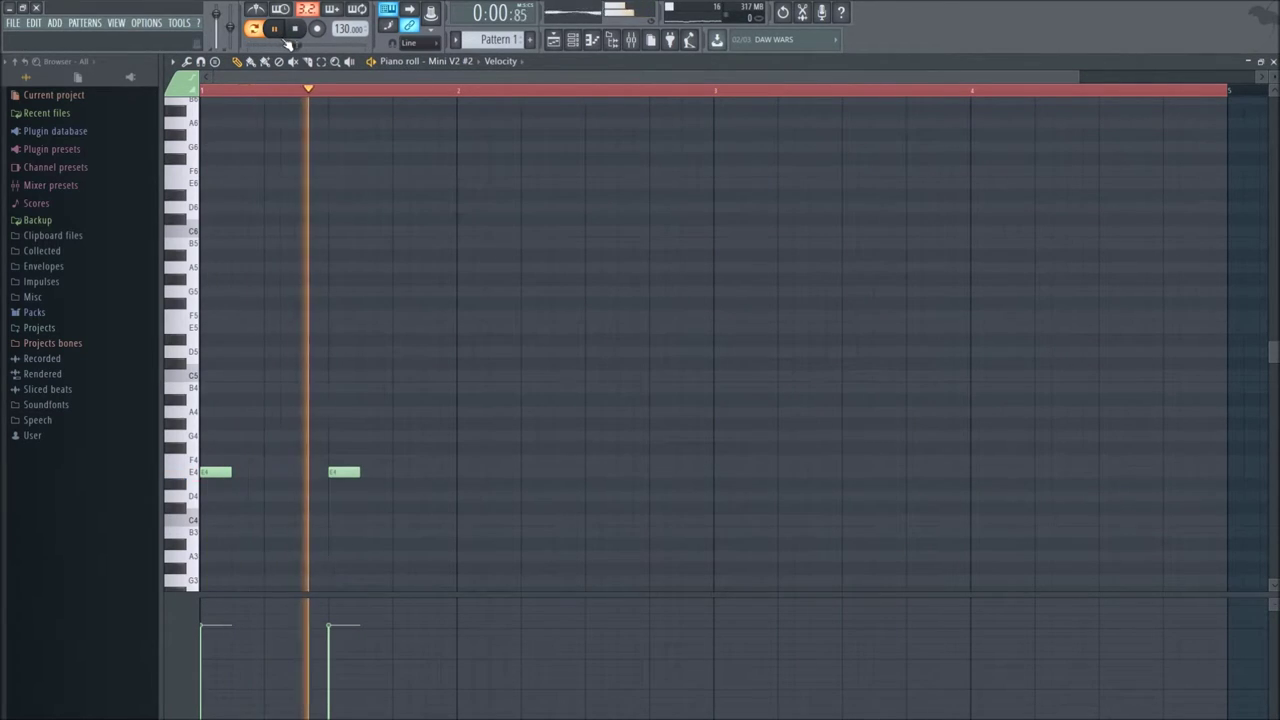
Add E4 notes at the start and middle of bar 2, and duplicate the notes to fill eight bars.
left_click(464, 473)
left_click(606, 472)
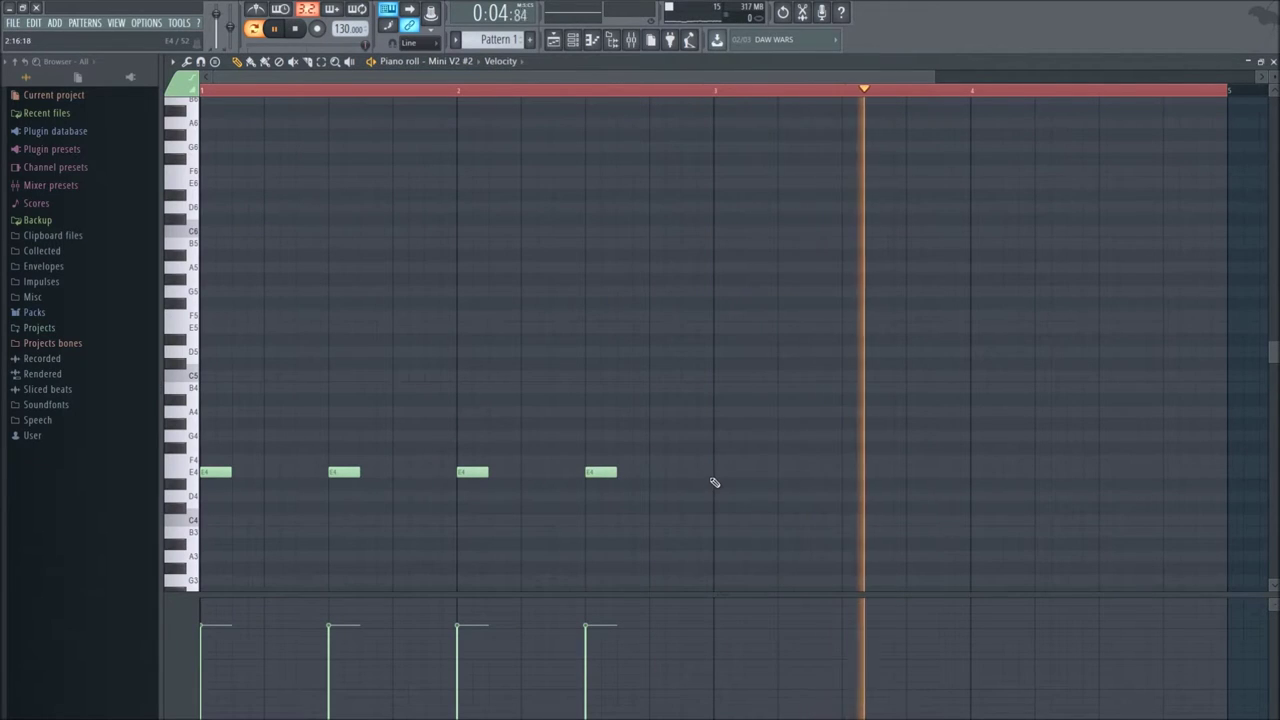
key("ctrl+a")
key("ctrl+b")
left_click_drag(347, 76, 759, 146)
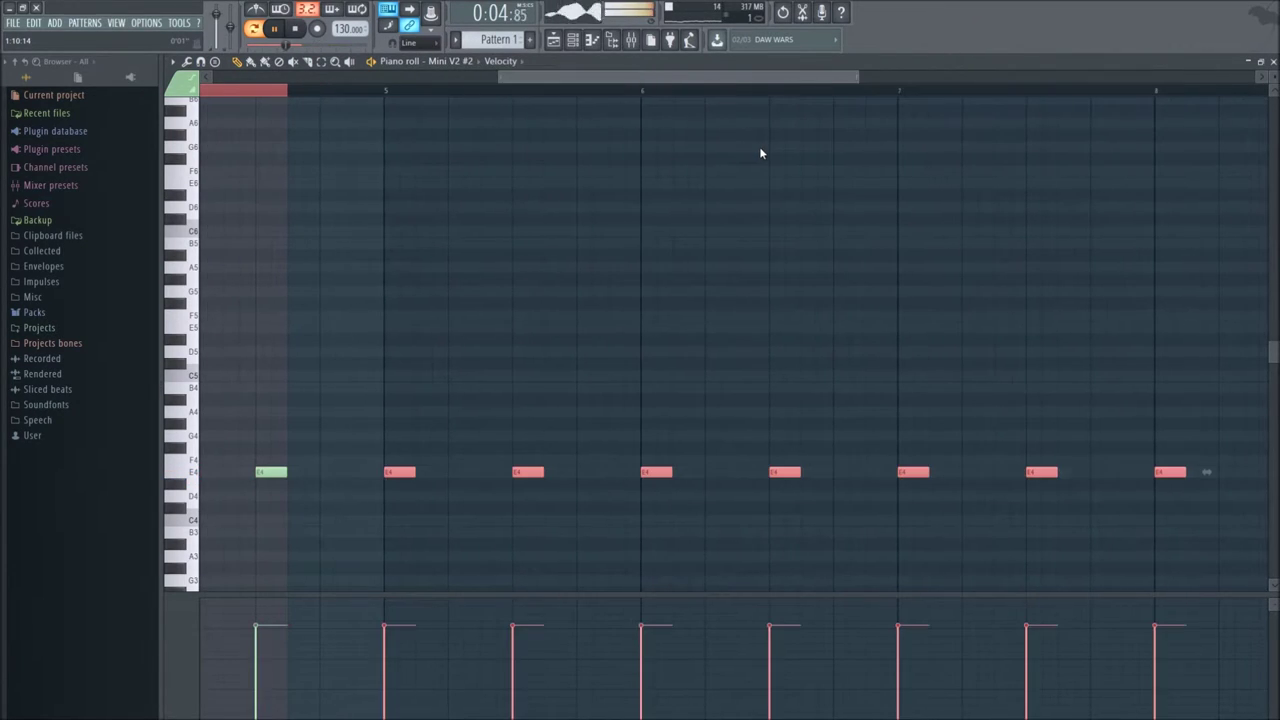
Open the piano roll of the original Mini V2 channel with the snare preset and stop playback.
key("F7")
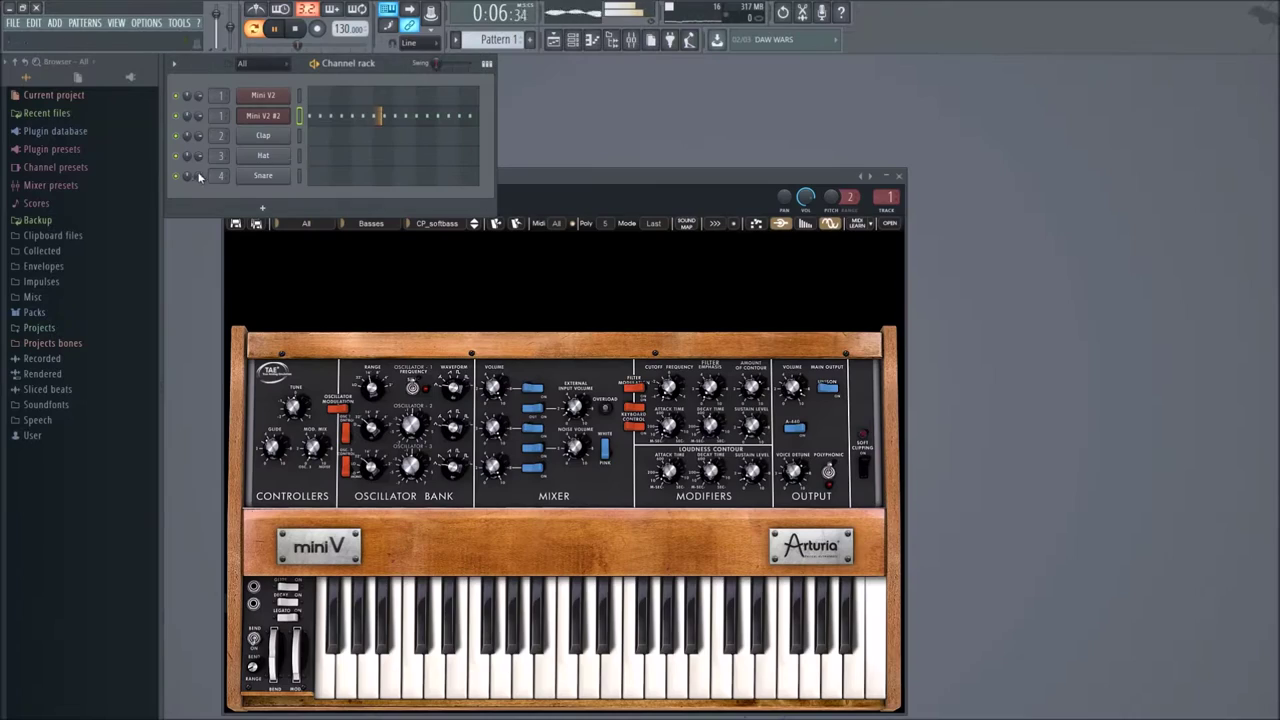
left_click(263, 95)
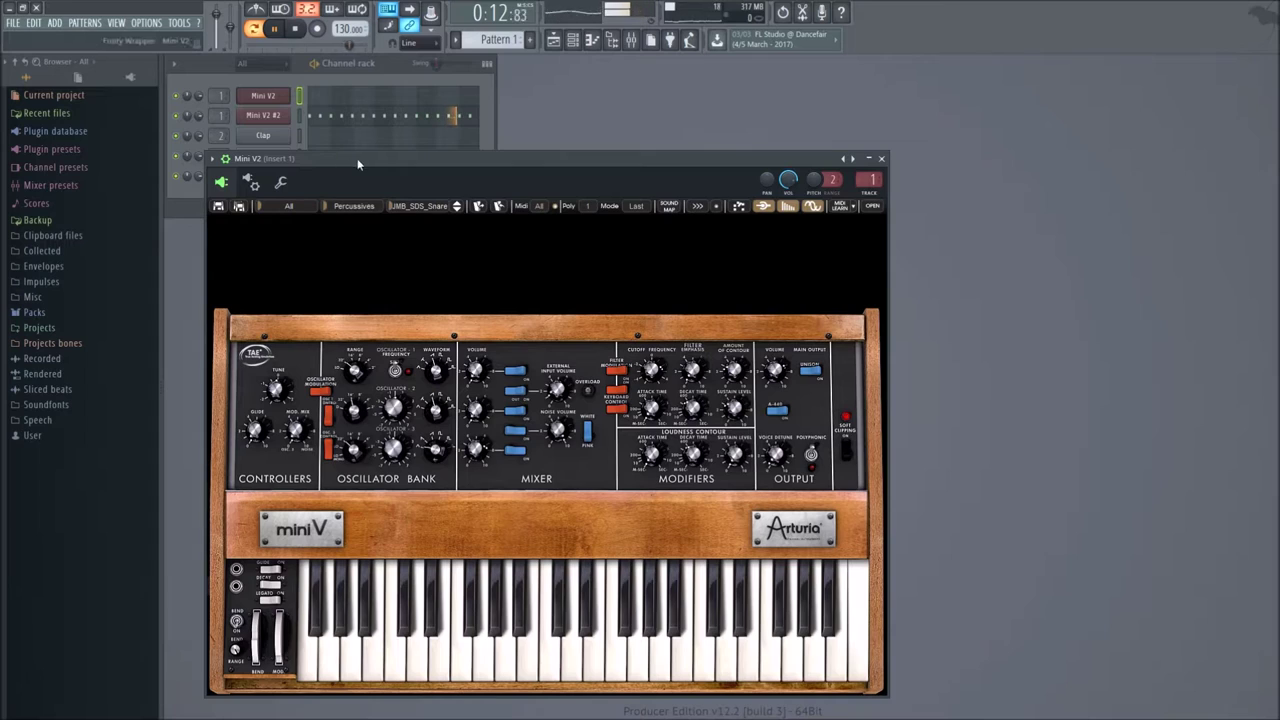
right_click(280, 125)
left_click(322, 98)
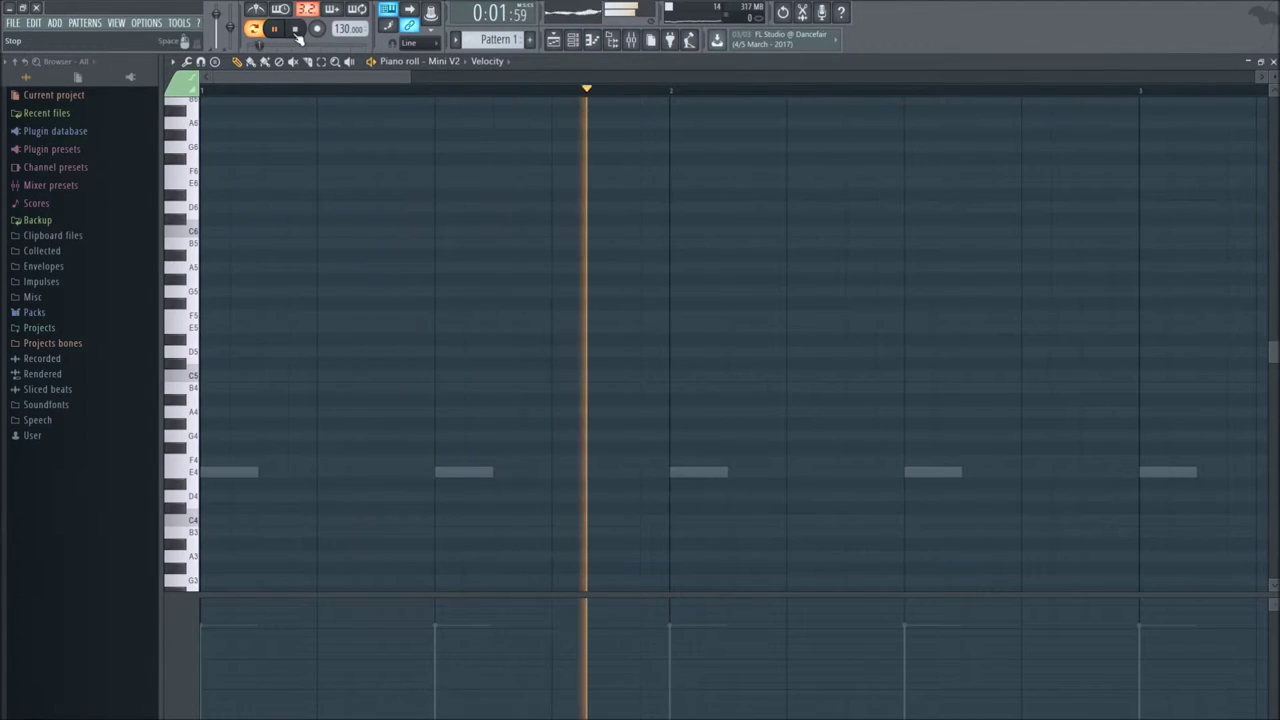
left_click_drag(298, 40, 290, 40)
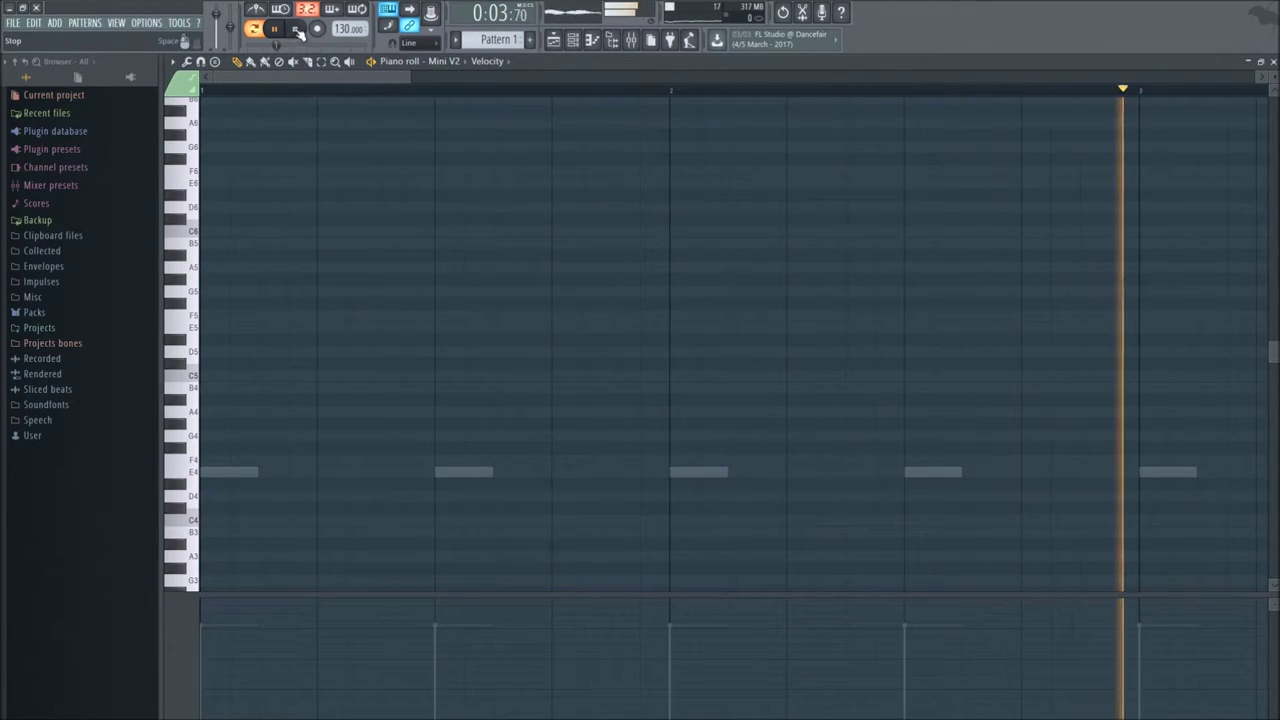
key("space")
scroll(368, 452, "down", 2)
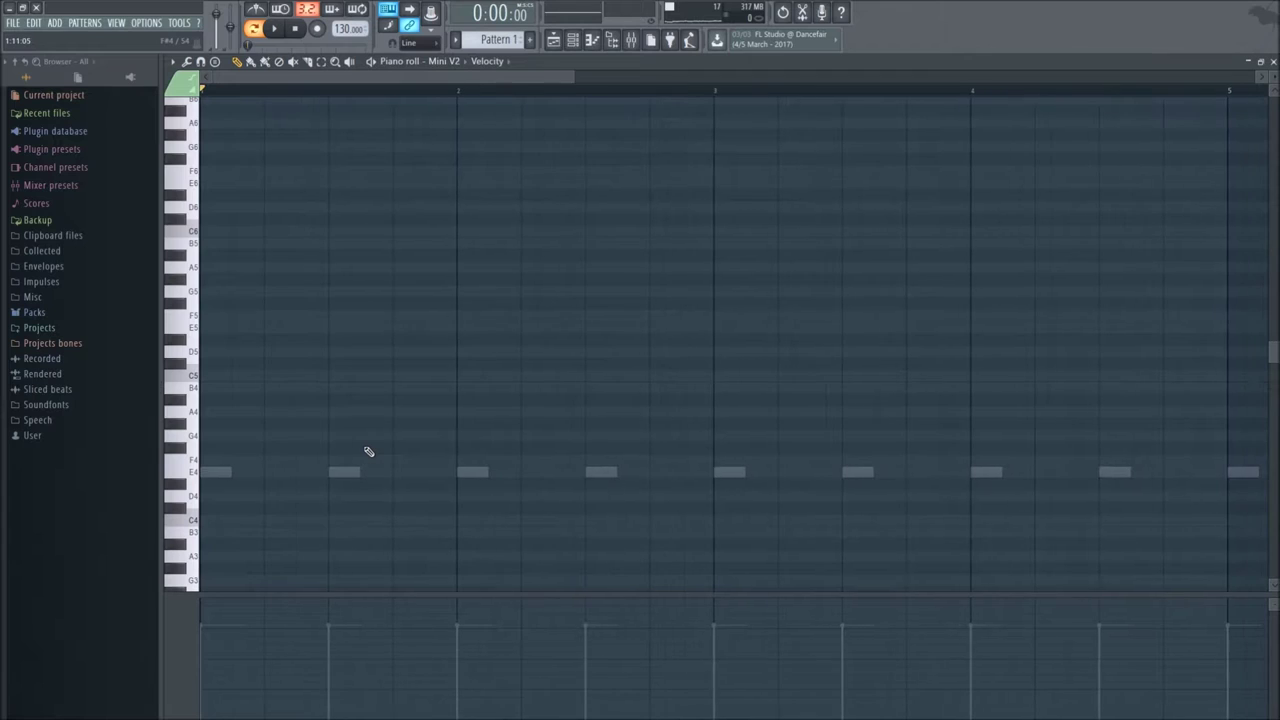
Place two-step E4 snare notes in the middle of bar 1 and at steps 5 and 9 of bar 2, auditioning the pattern.
left_click(334, 472)
left_click(601, 472)
left_click(623, 472)
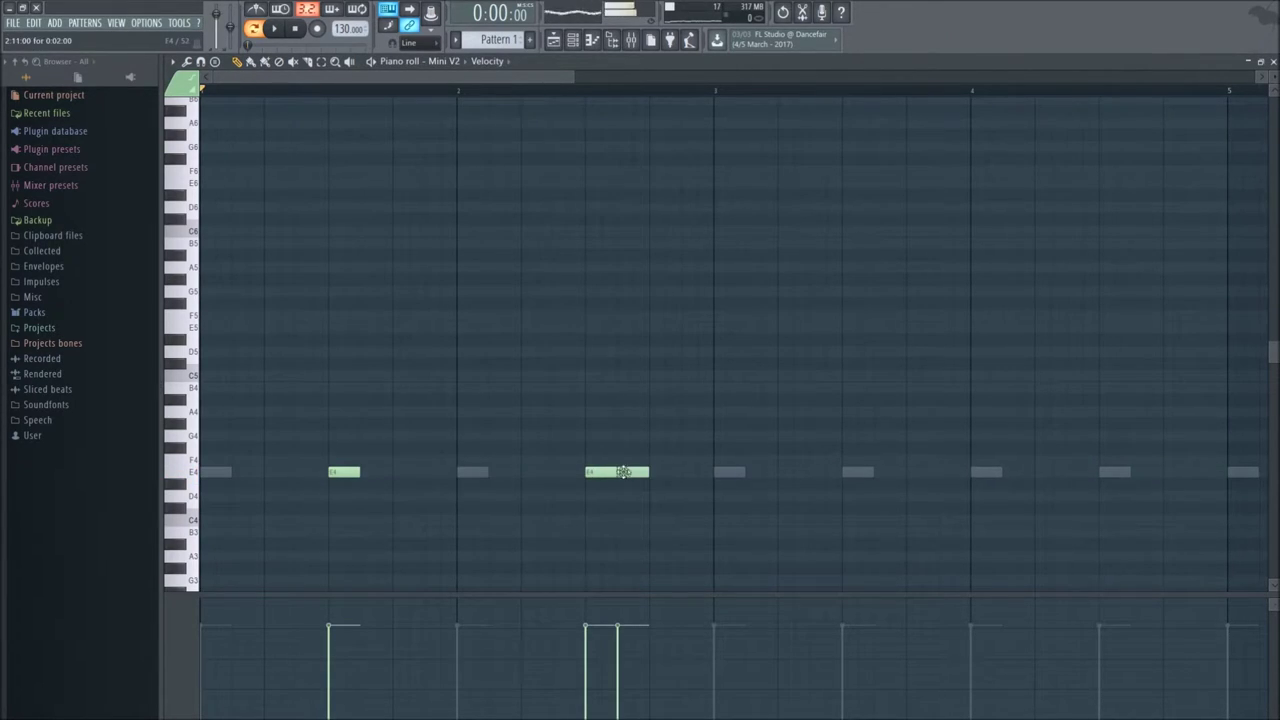
left_click(273, 29)
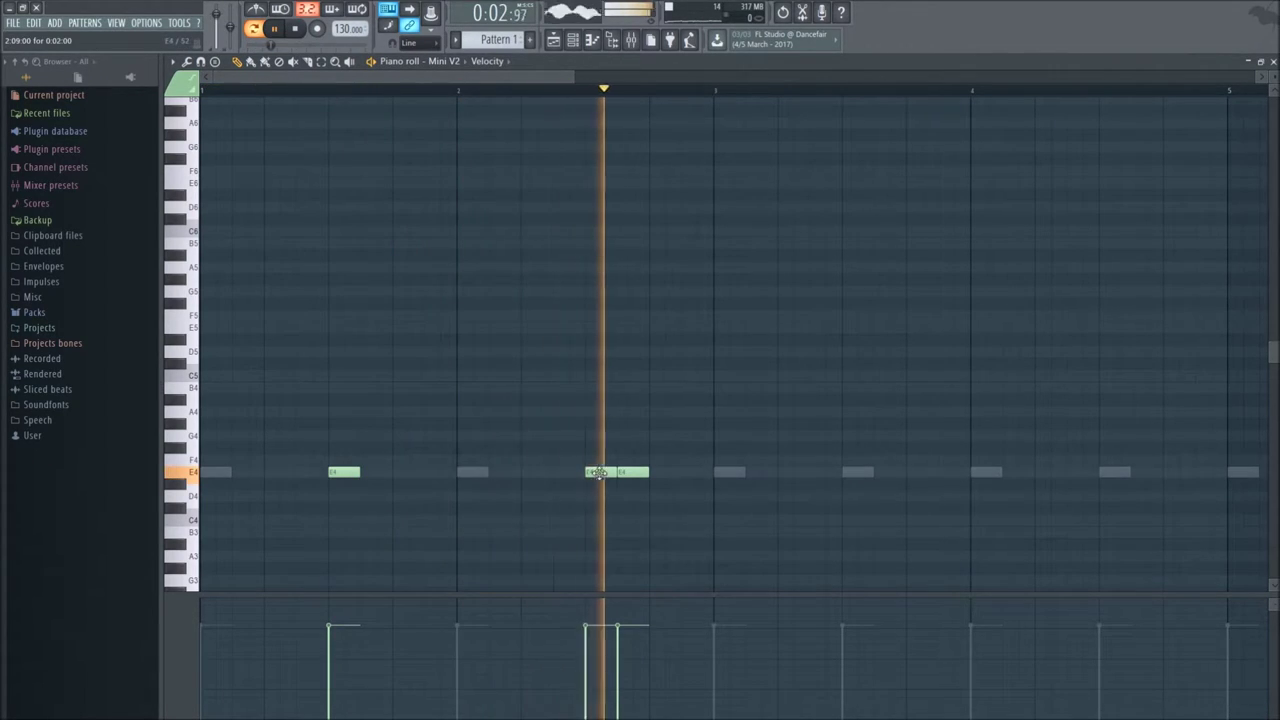
mouse_move(600, 472)
left_mouse_down()
mouse_move(536, 472)
mouse_move(598, 471)
left_mouse_up()
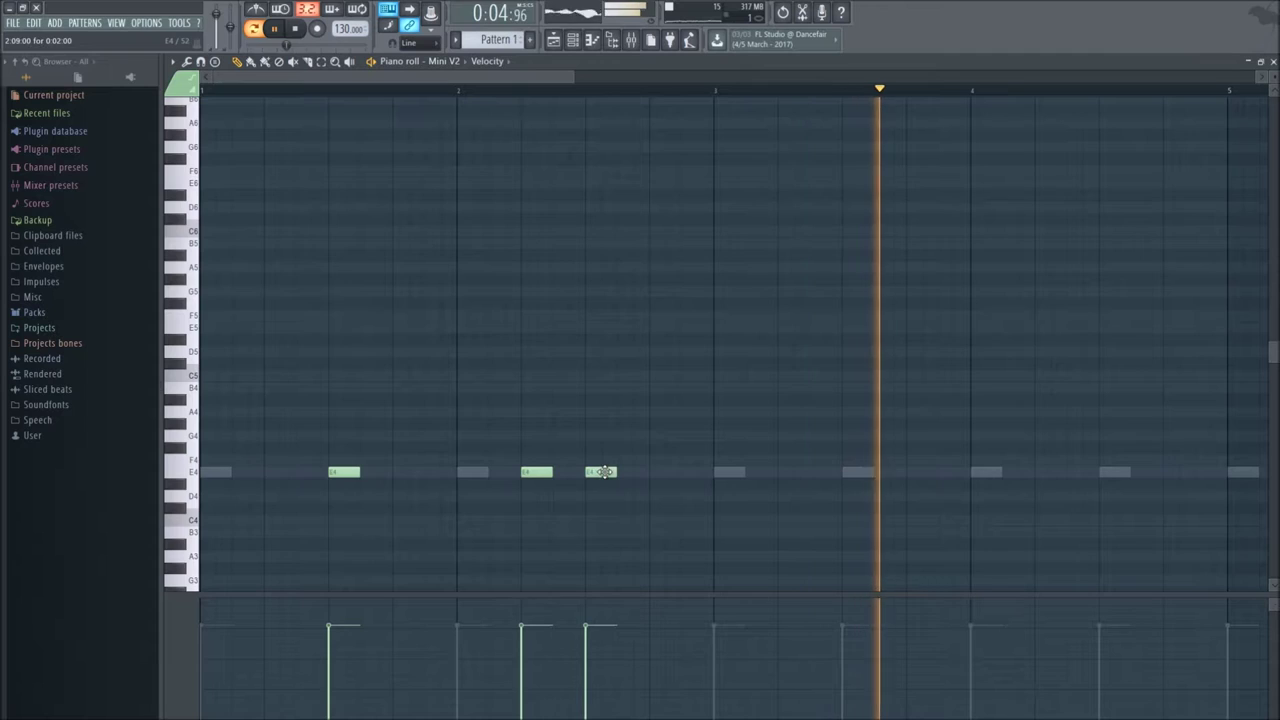
Duplicate the snare notes into bars 3 and 4 during playback, and add an E4 note at step 13 of bar 4.
left_click(375, 92)
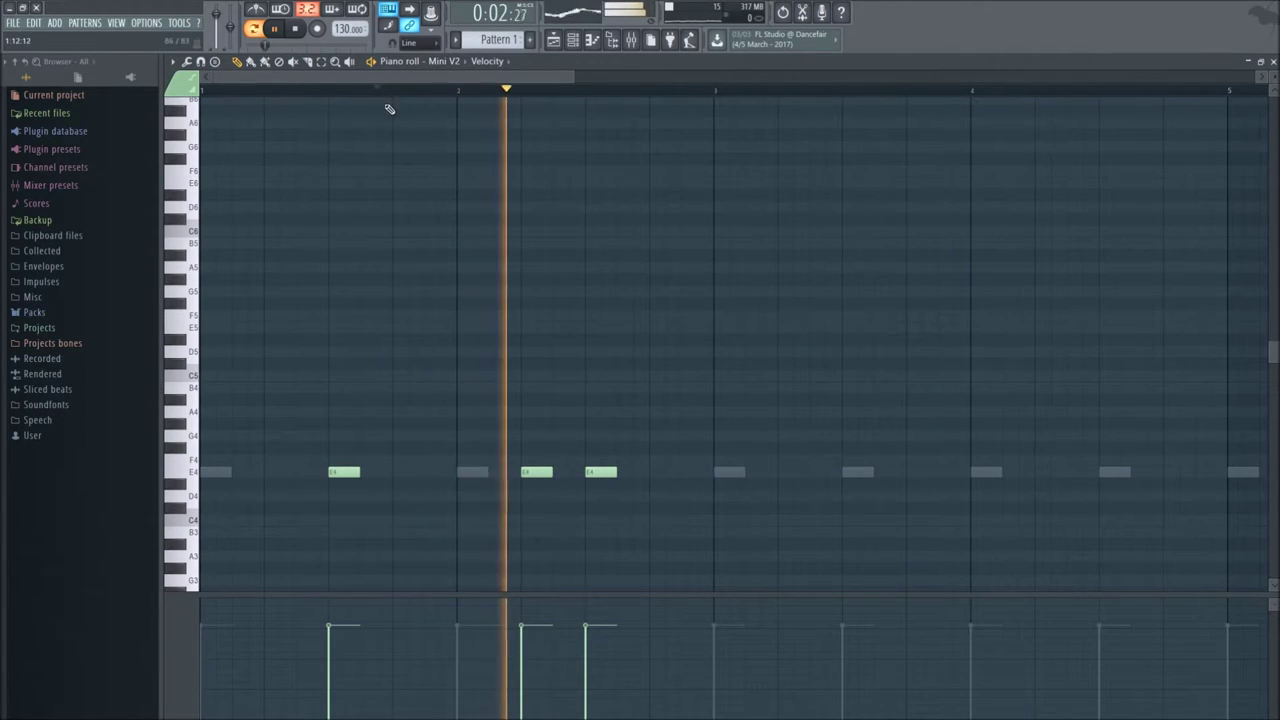
left_click(213, 94)
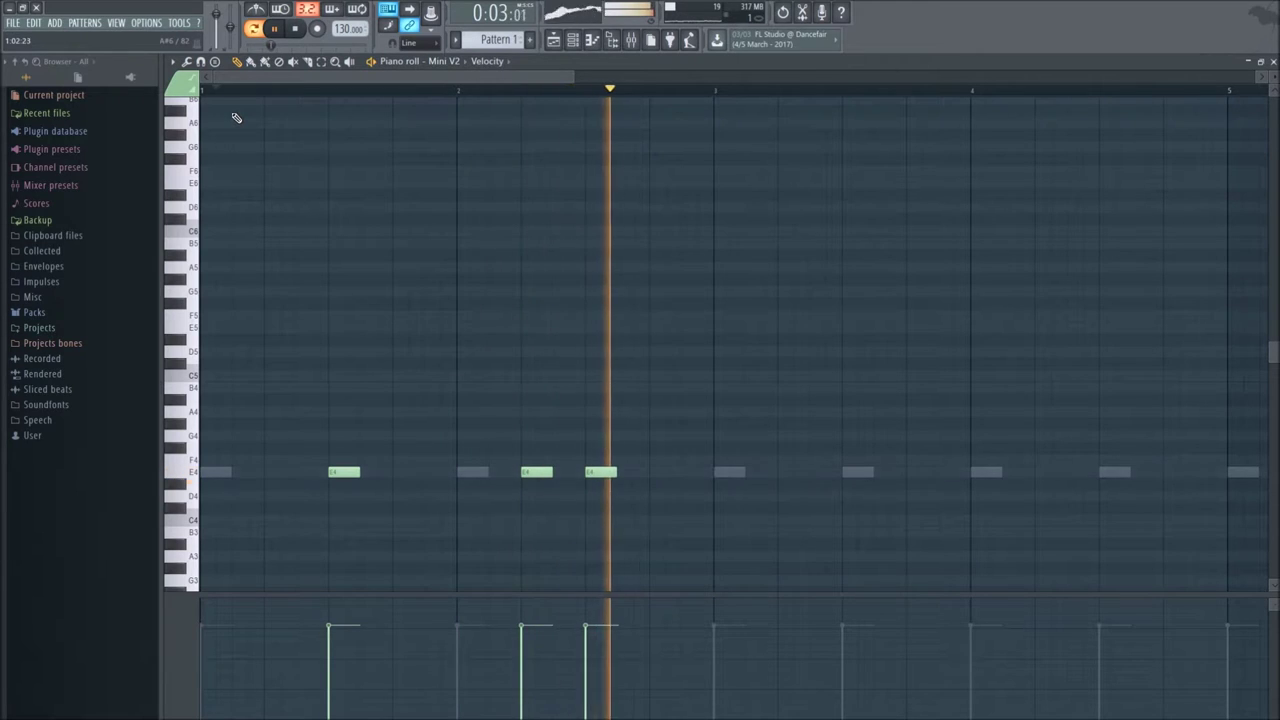
key("ctrl+a")
left_click_drag(306, 76, 423, 82)
left_click(829, 471)
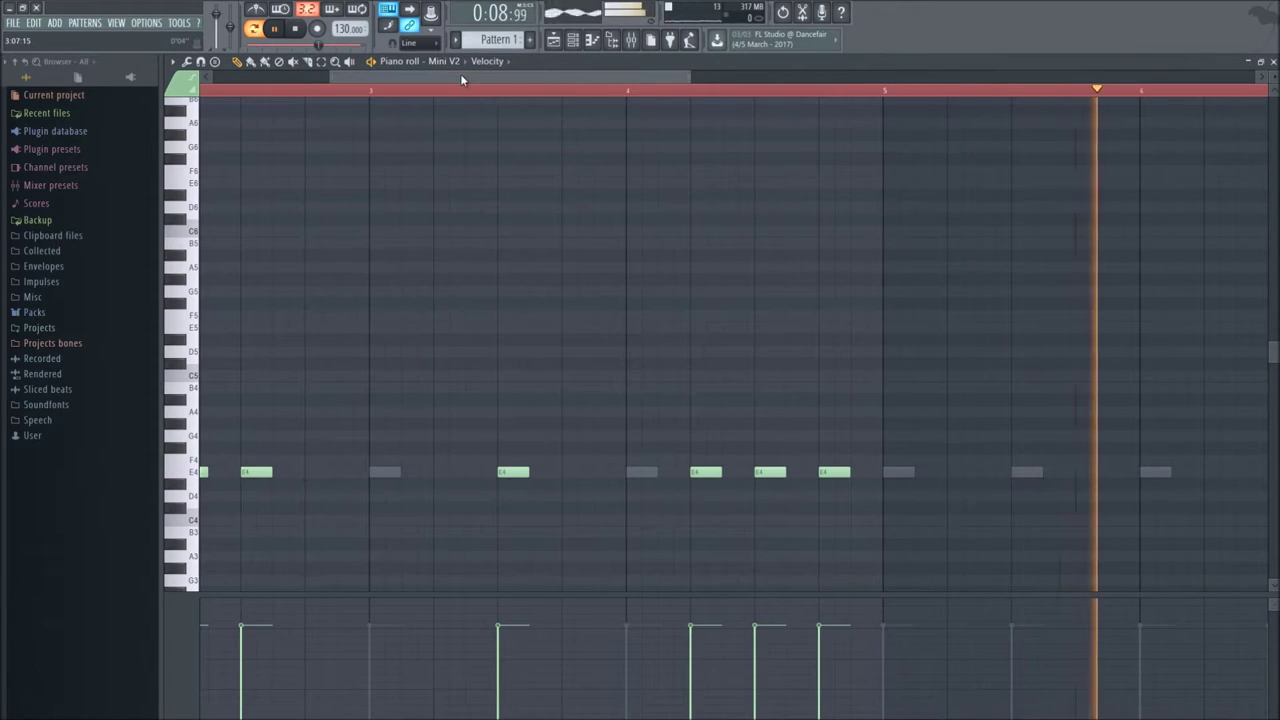
Duplicate the four-bar snare part to fill eight bars and close the piano roll.
key("ctrl+a")
left_click_drag(460, 74, 670, 101)
key("ctrl+b")
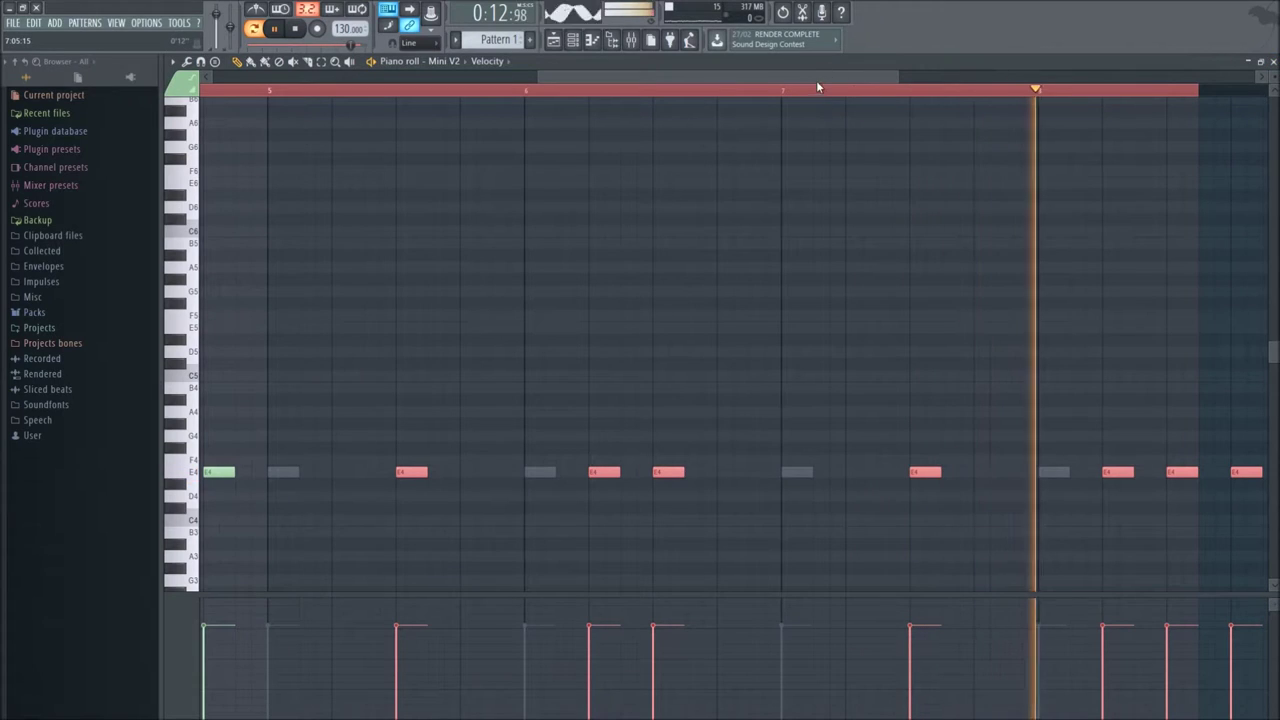
left_click_drag(816, 80, 929, 80)
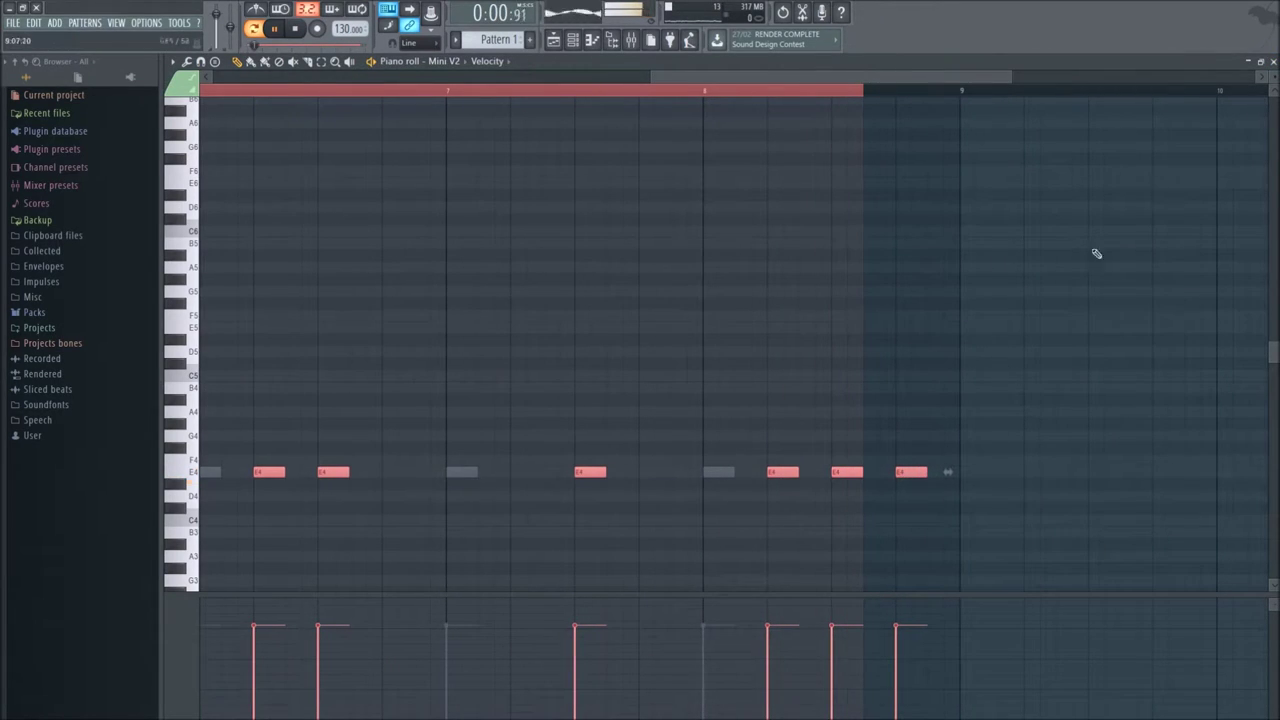
left_click(1273, 61)
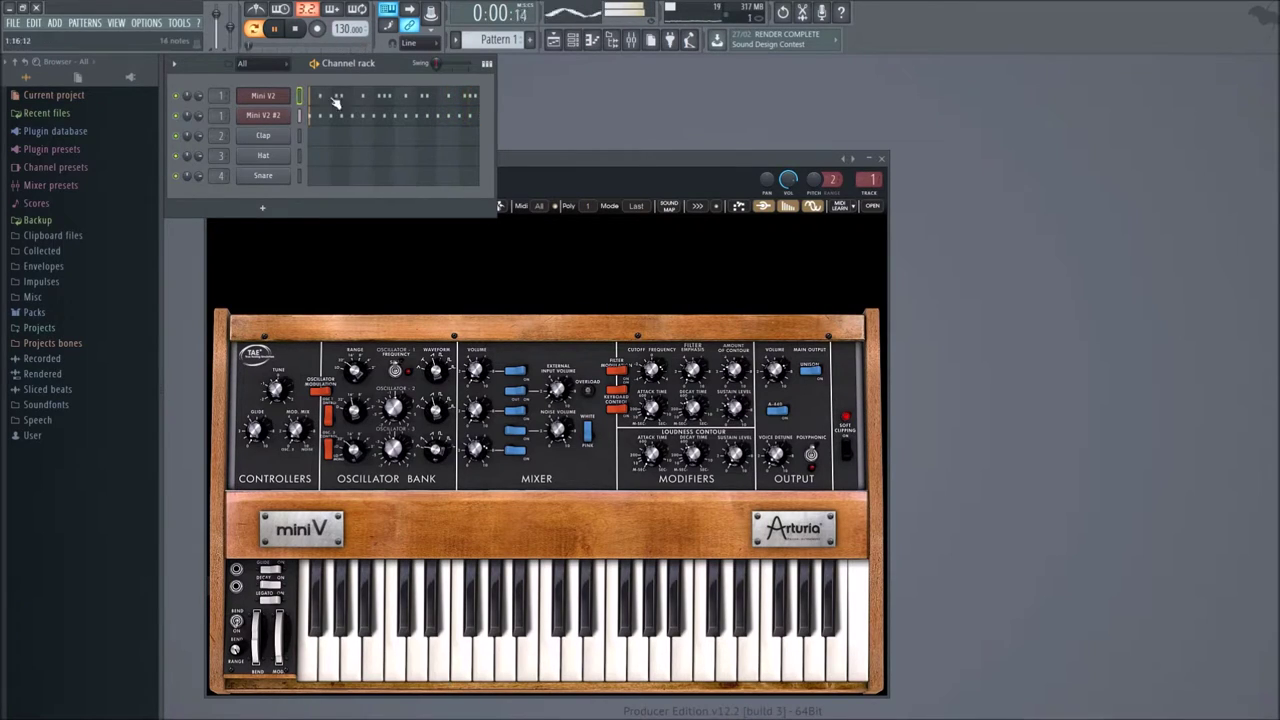
Clone the Mini V2 #2 channel and browse the preset types of the clone.
right_click(289, 115)
left_click(313, 218)
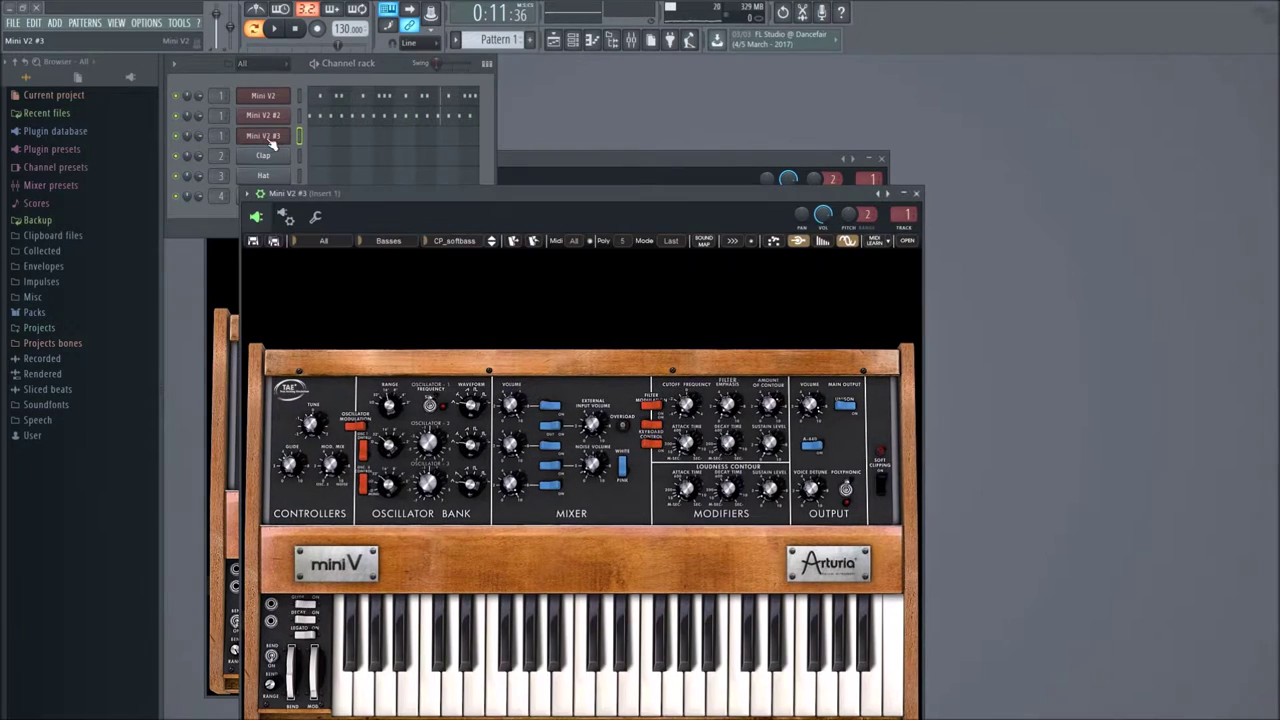
left_click(359, 243)
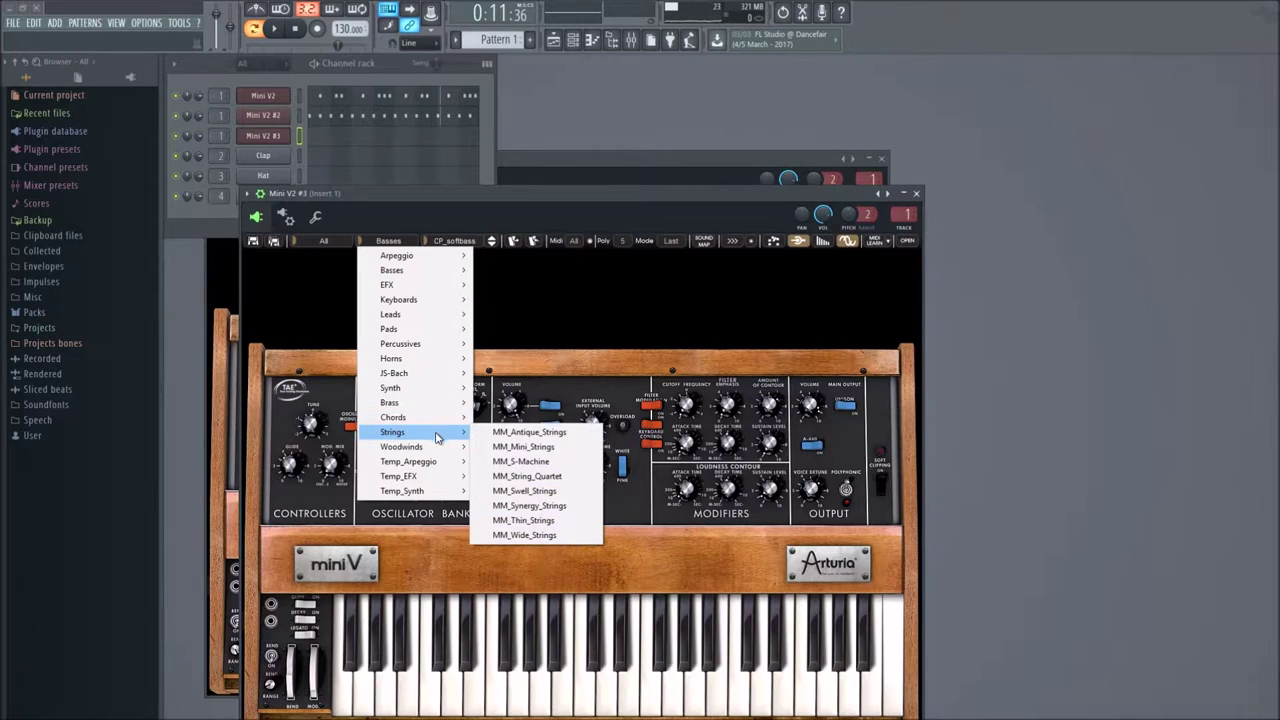
mouse_move(439, 272)
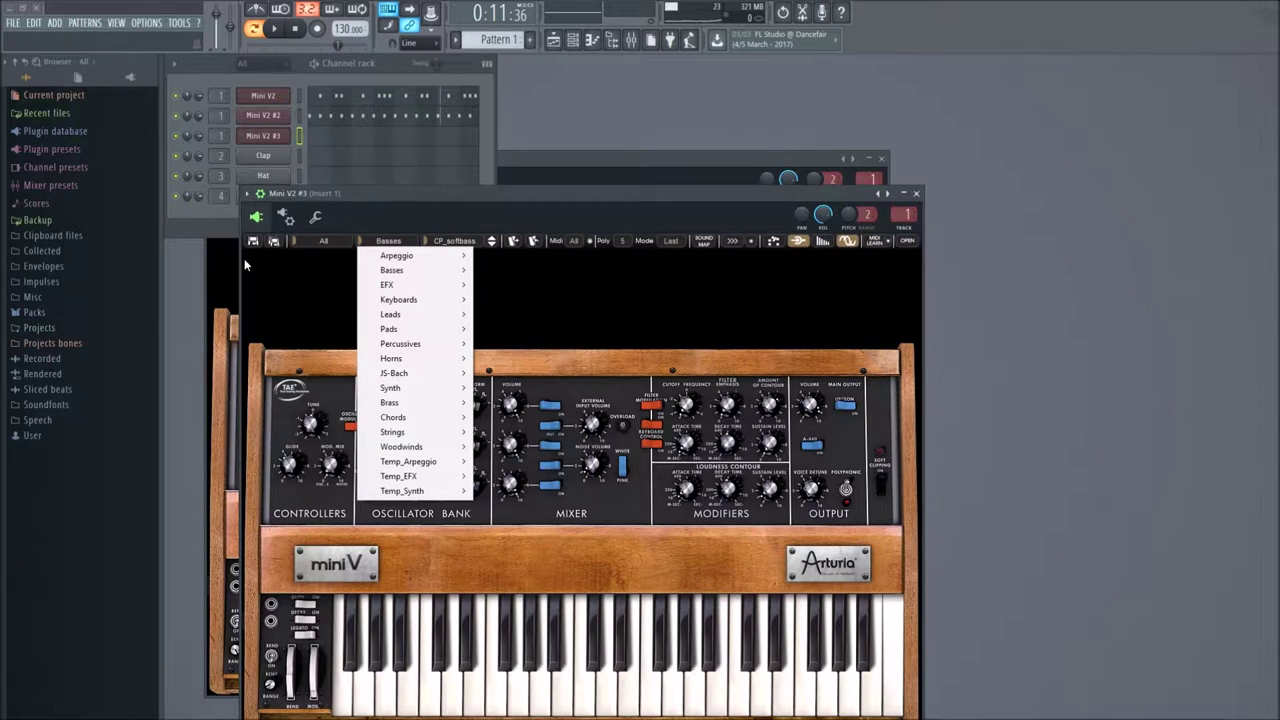
Replace the Clap channel's sampler with the OB-Xd [64bit] synth.
left_click(264, 156)
right_click(267, 158)
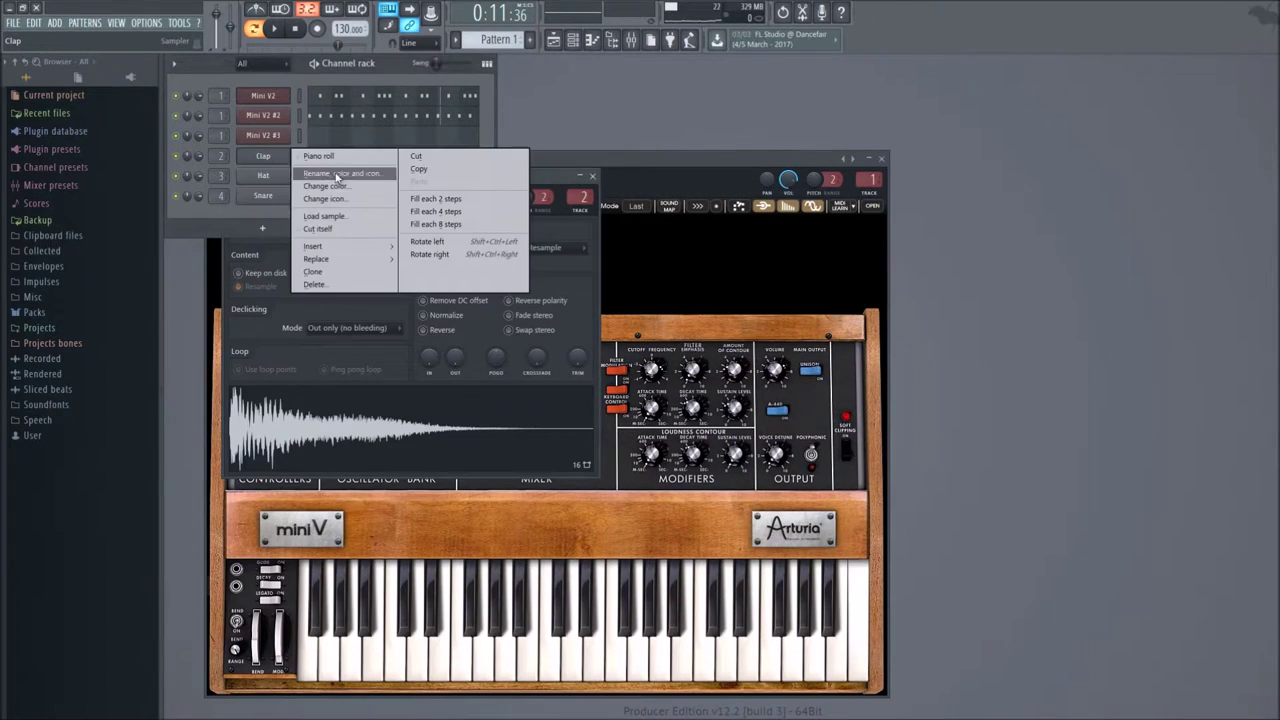
left_click(593, 175)
right_click(284, 163)
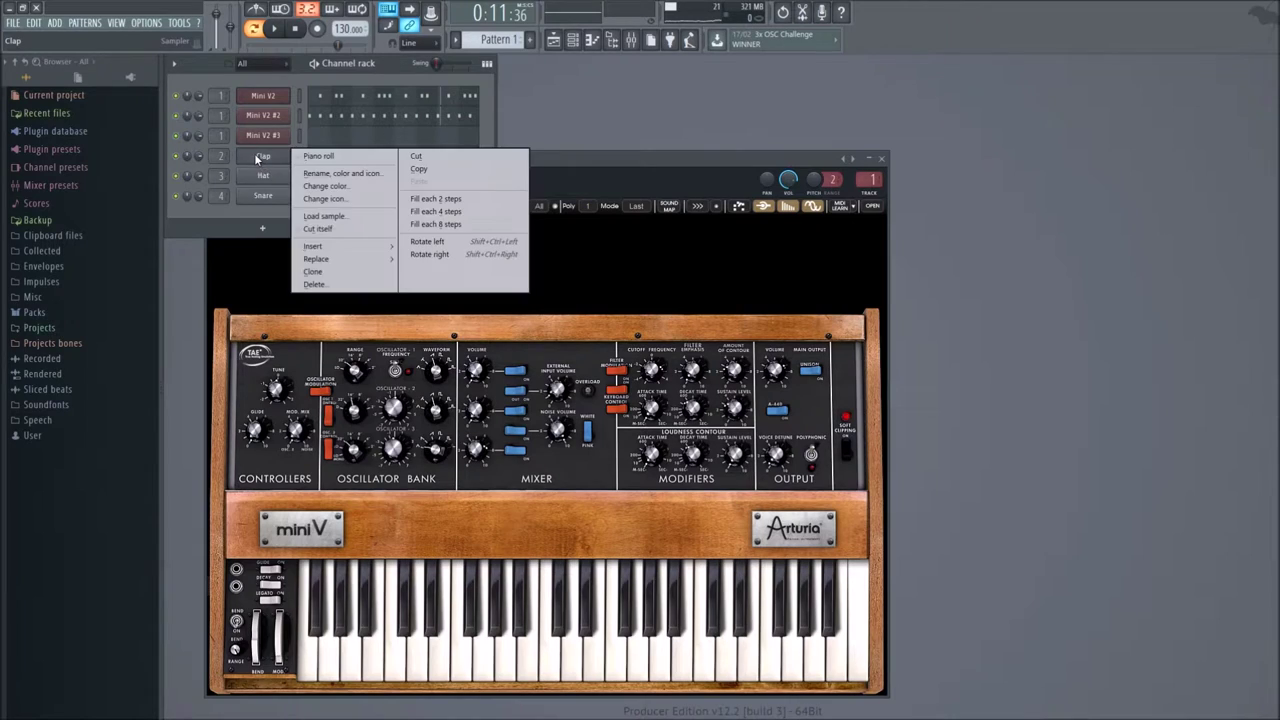
mouse_move(330, 258)
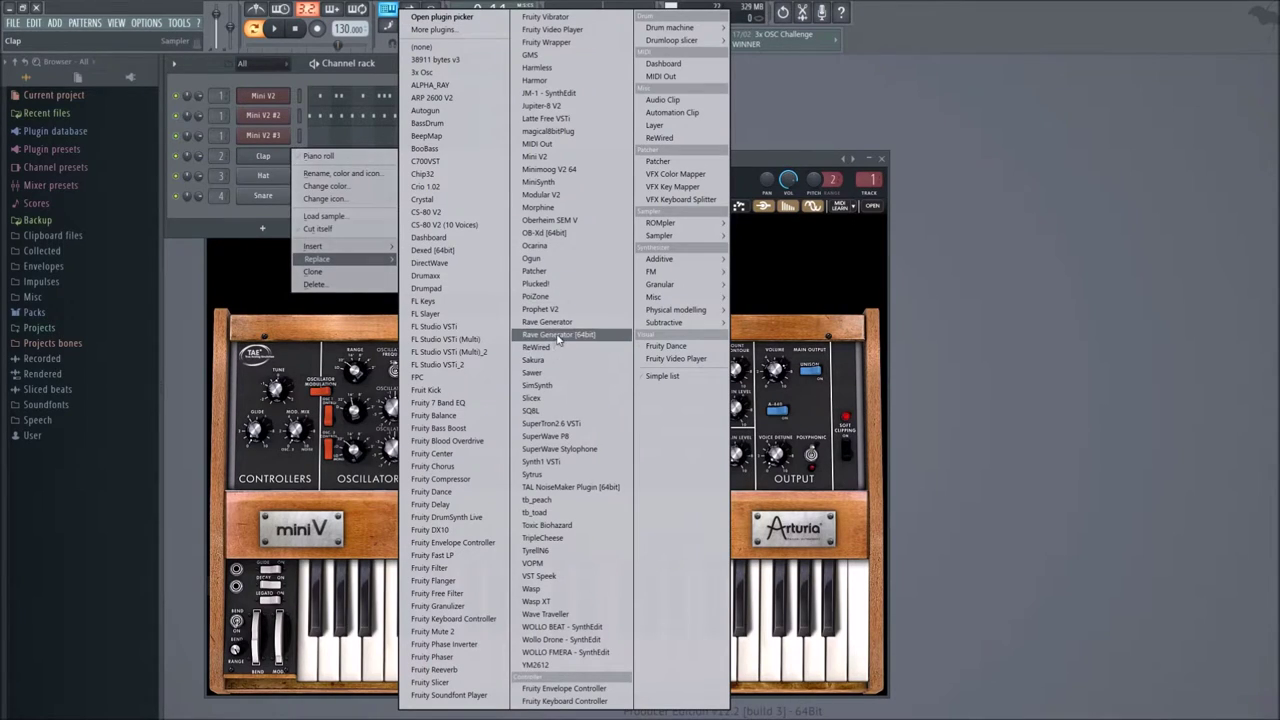
left_click(545, 232)
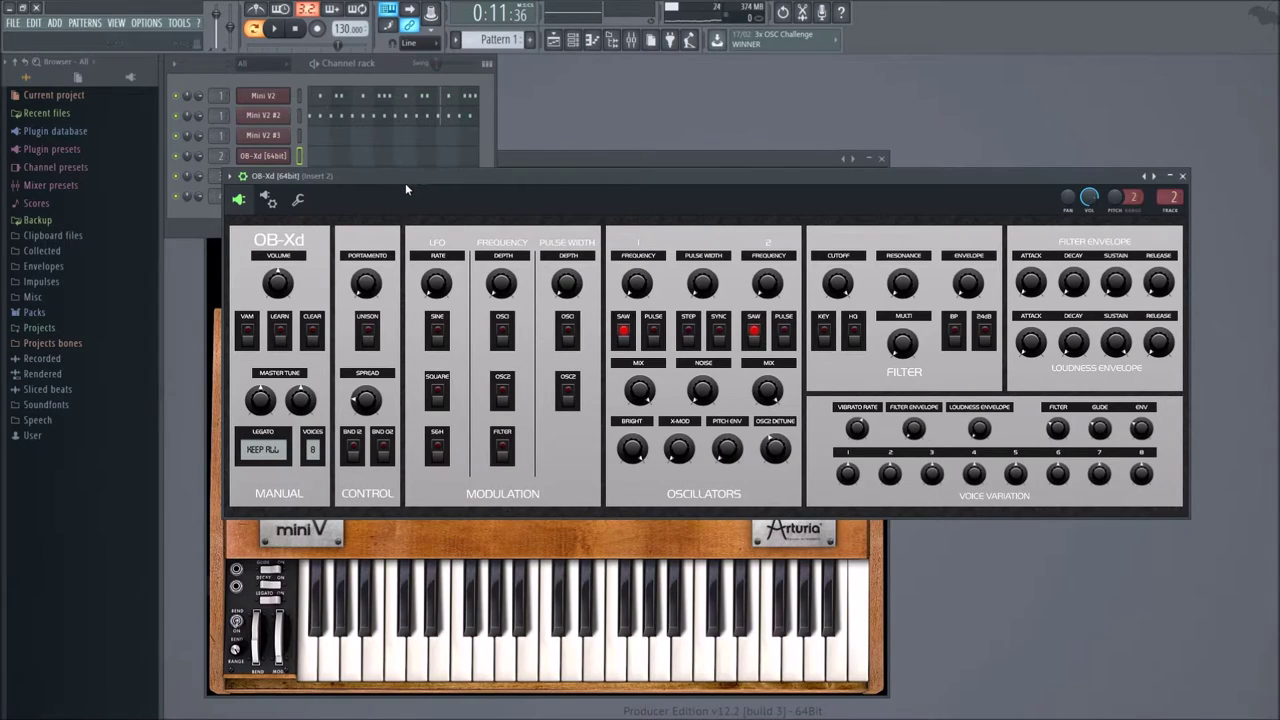
Play a few test notes on the OB-Xd synth to audition its sound.
key("c")
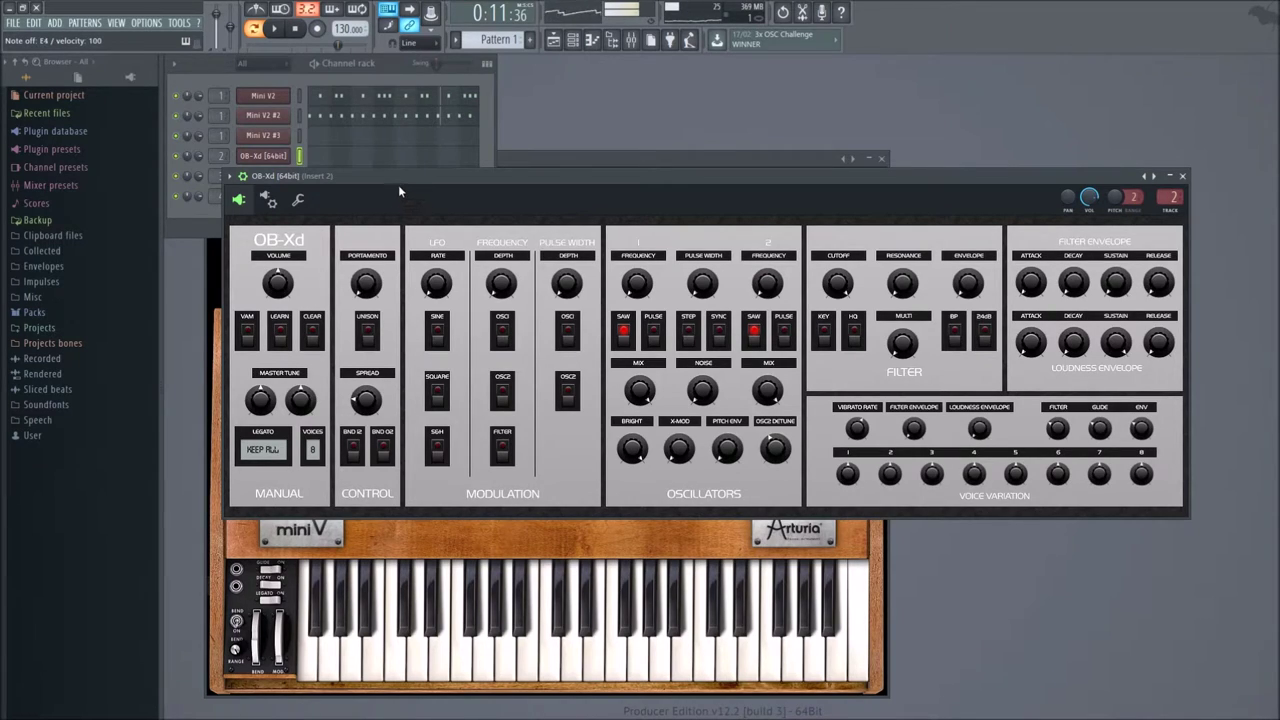
key("b")
key("n")
key("u")
Replace the OB-Xd [64bit] channel with Oberheim SEM V and close its plugin window.
right_click(261, 157)
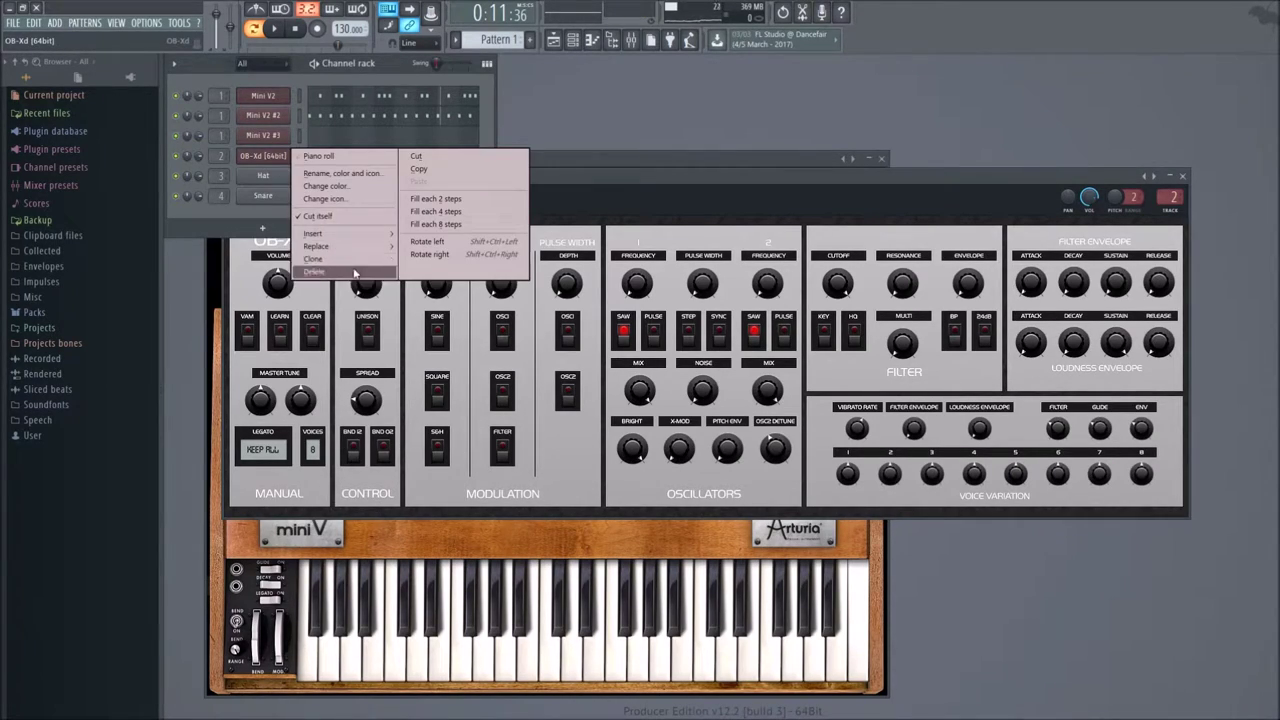
mouse_move(318, 246)
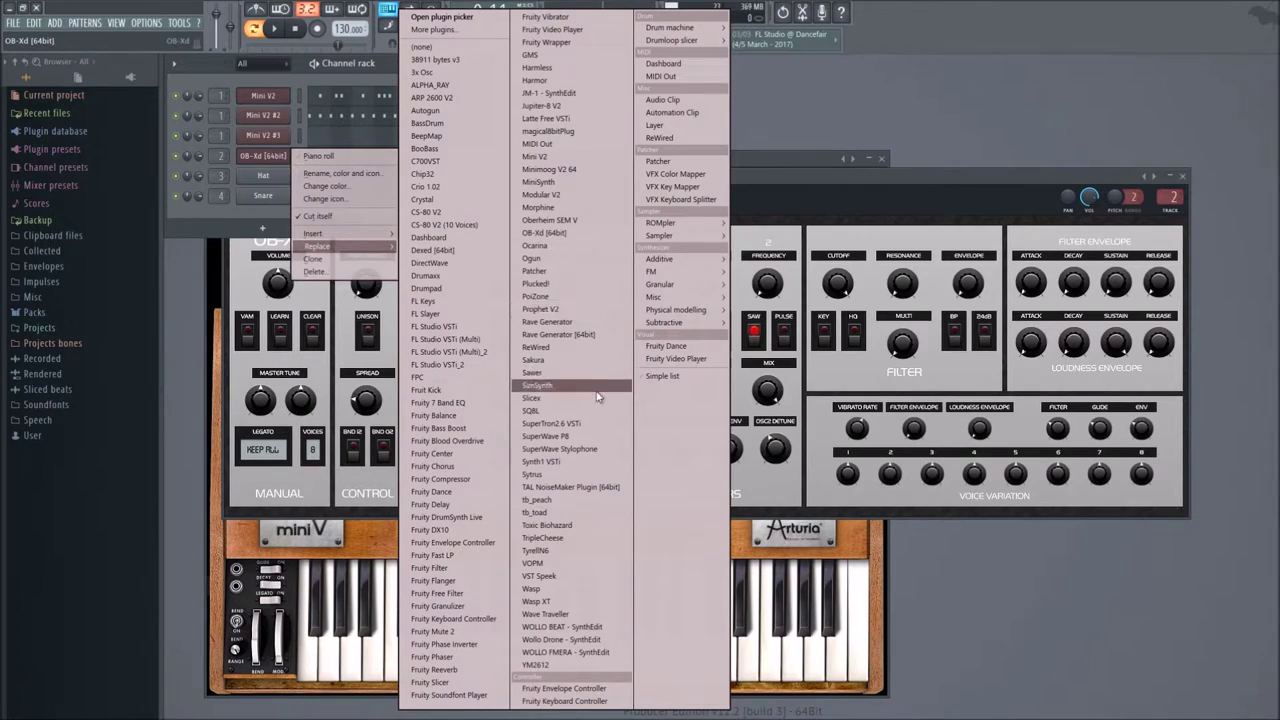
left_click(572, 220)
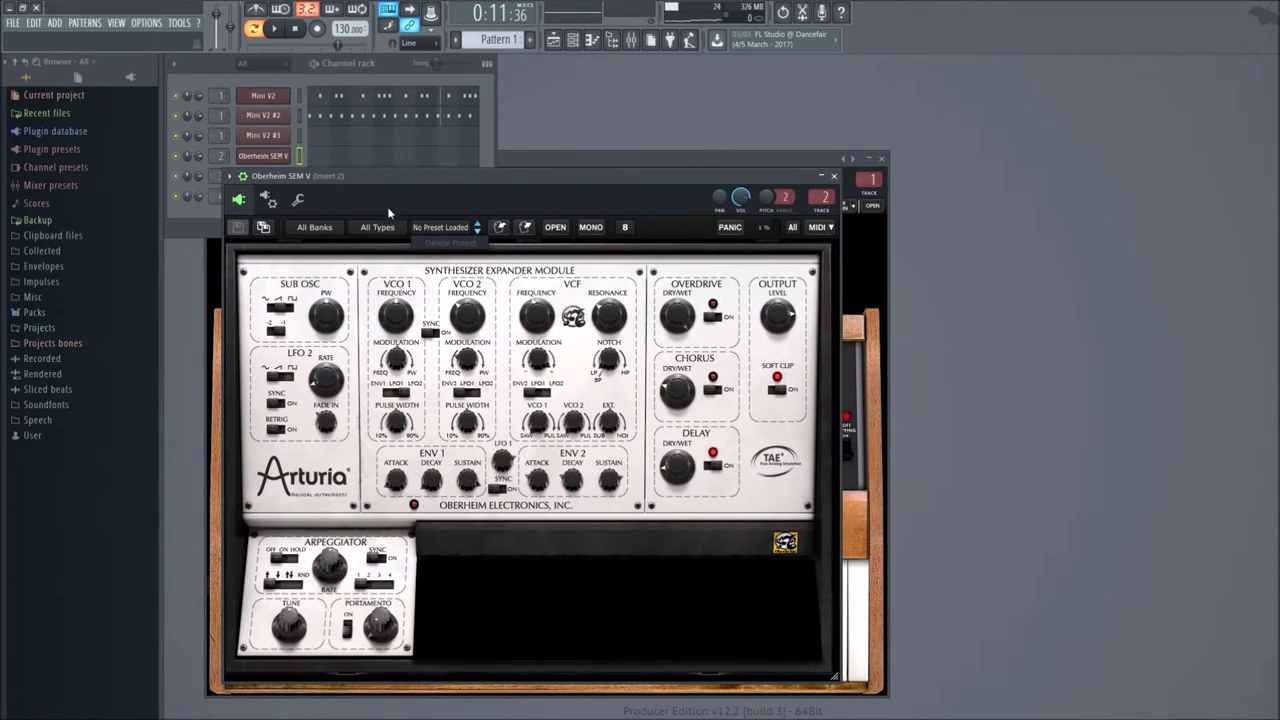
left_click(835, 177)
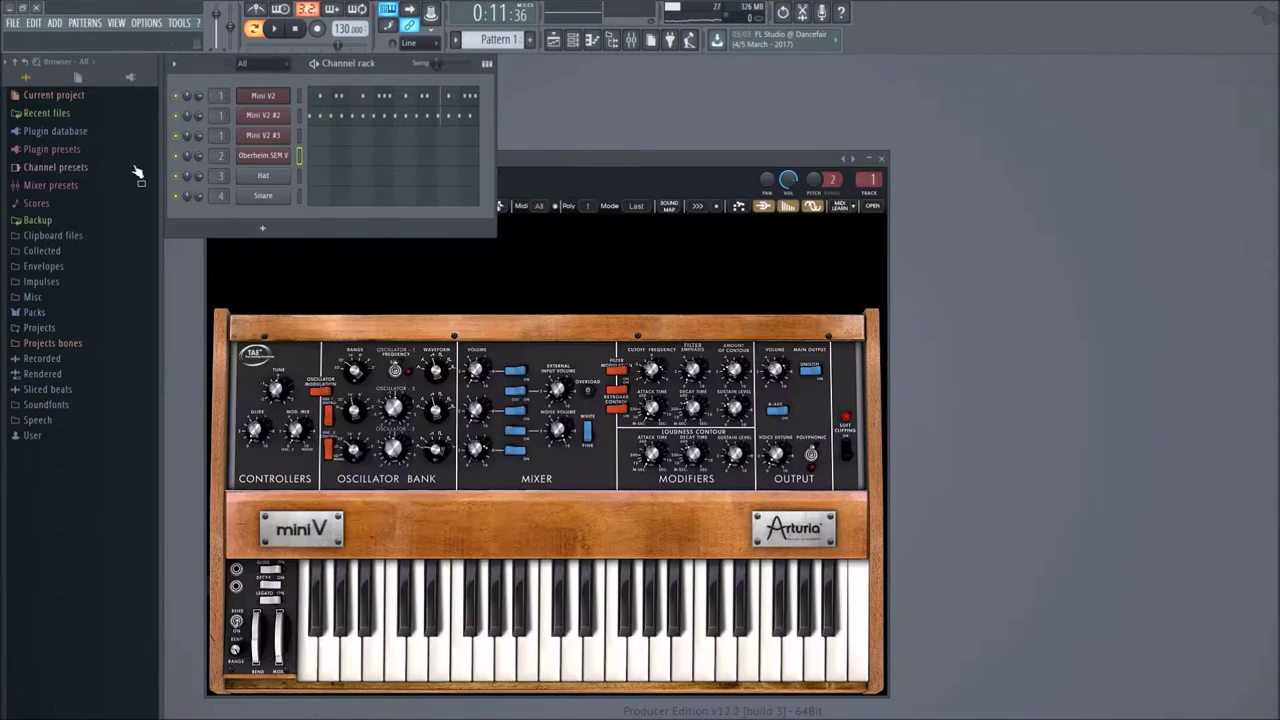
Insert Prophet V2 above the Oberheim SEM V channel, try to reload the plugin, and close the open plugin windows.
right_click(282, 155)
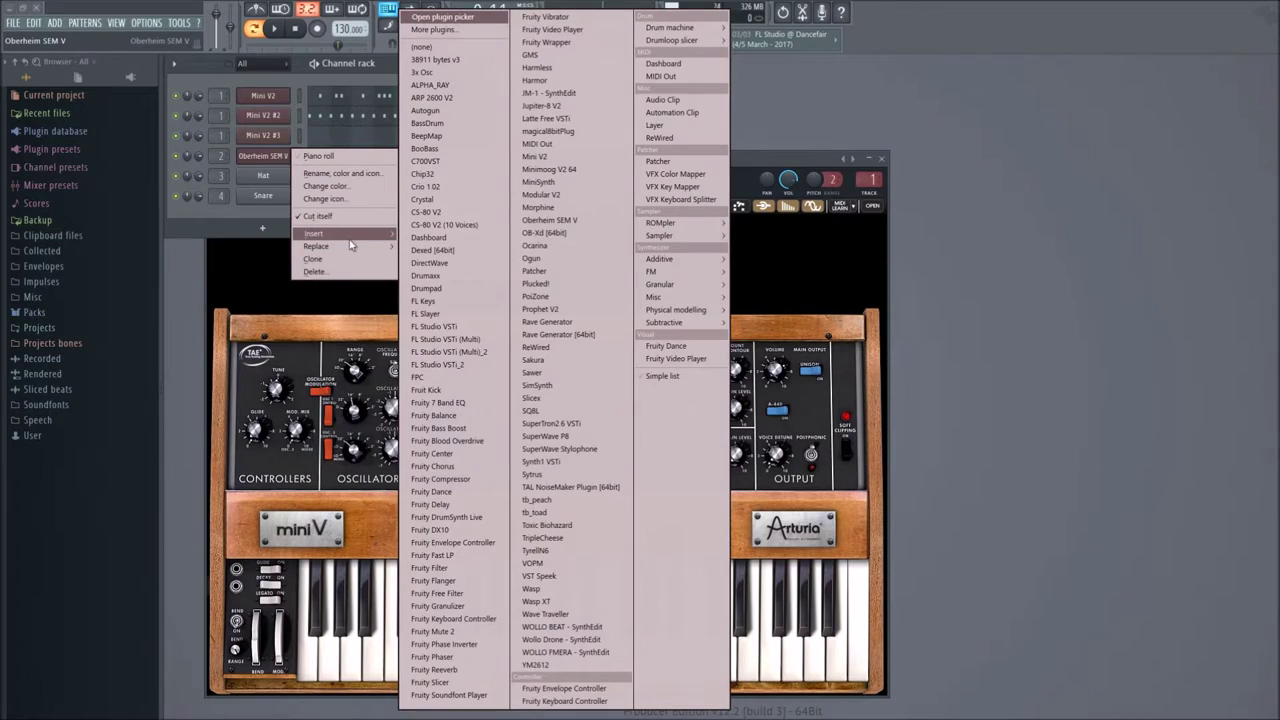
left_click(351, 248)
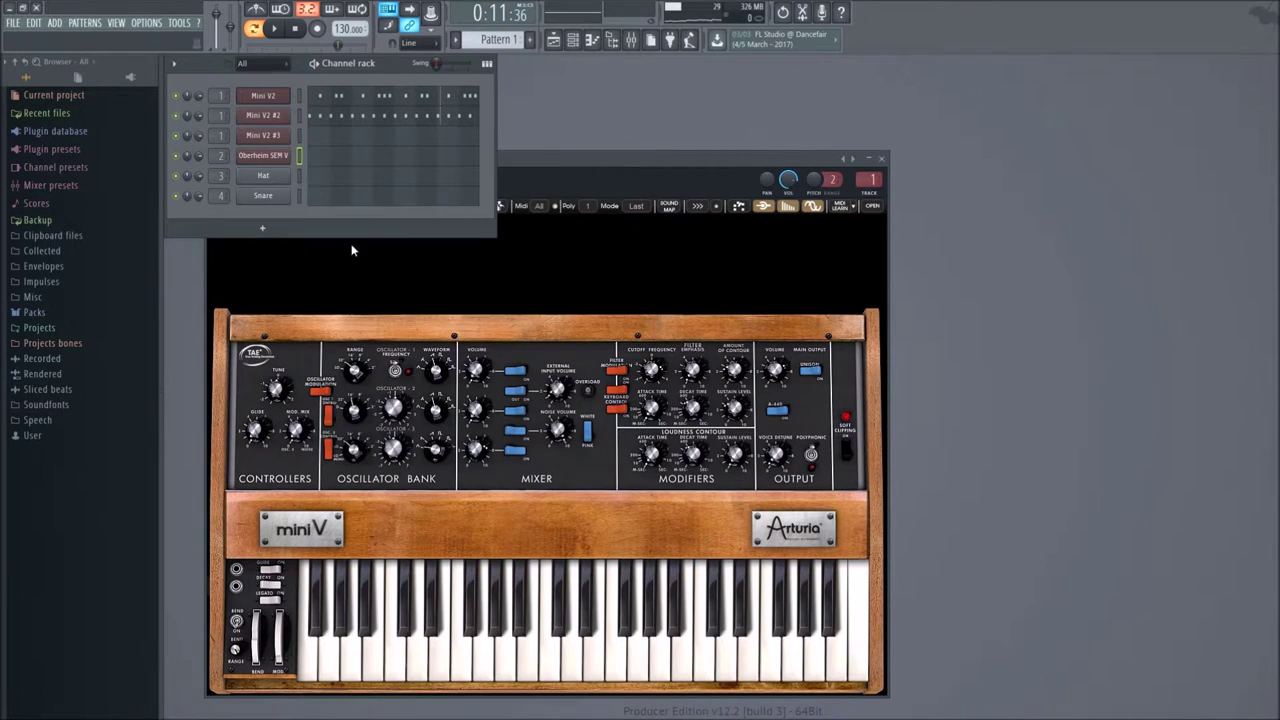
right_click(275, 157)
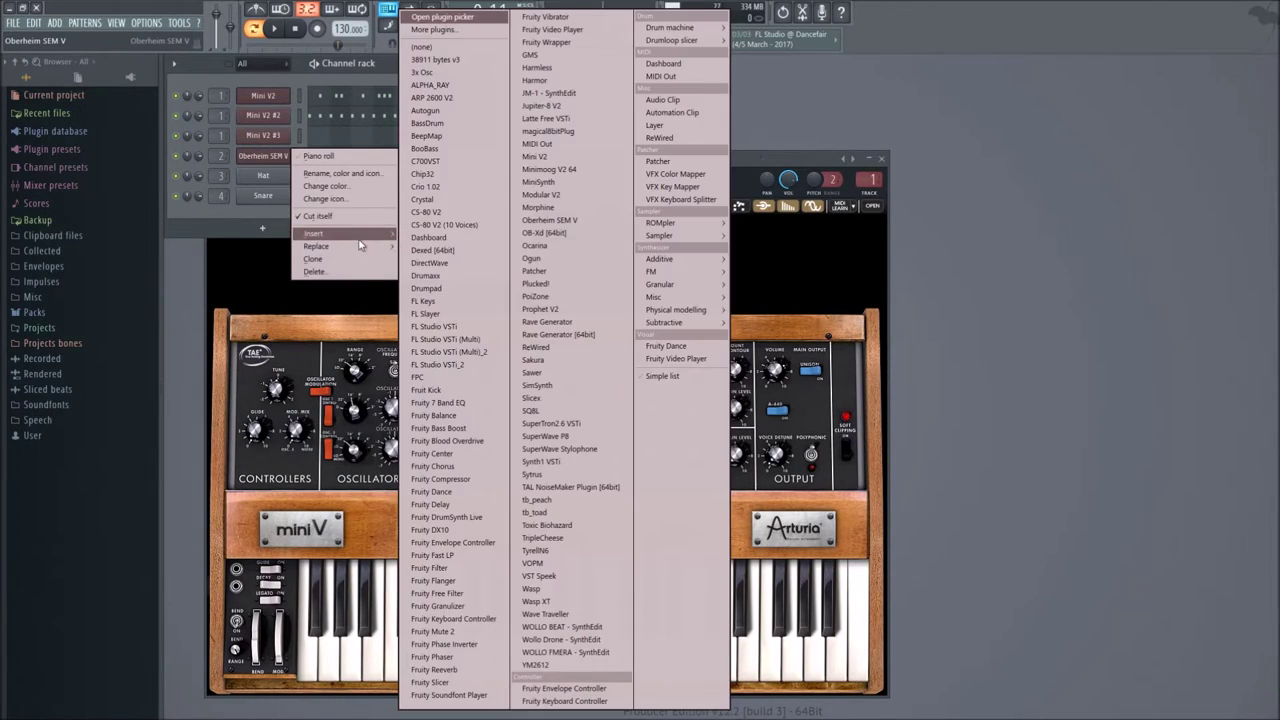
mouse_move(345, 233)
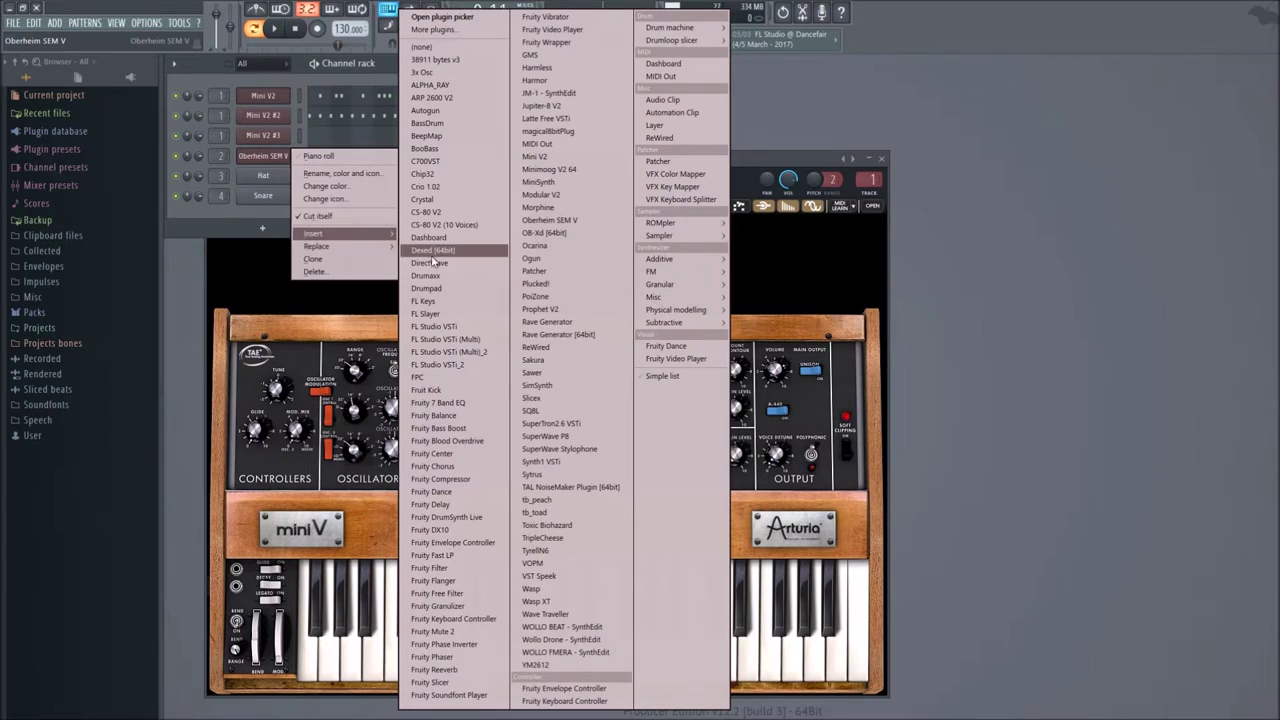
left_click(545, 309)
left_click(481, 429)
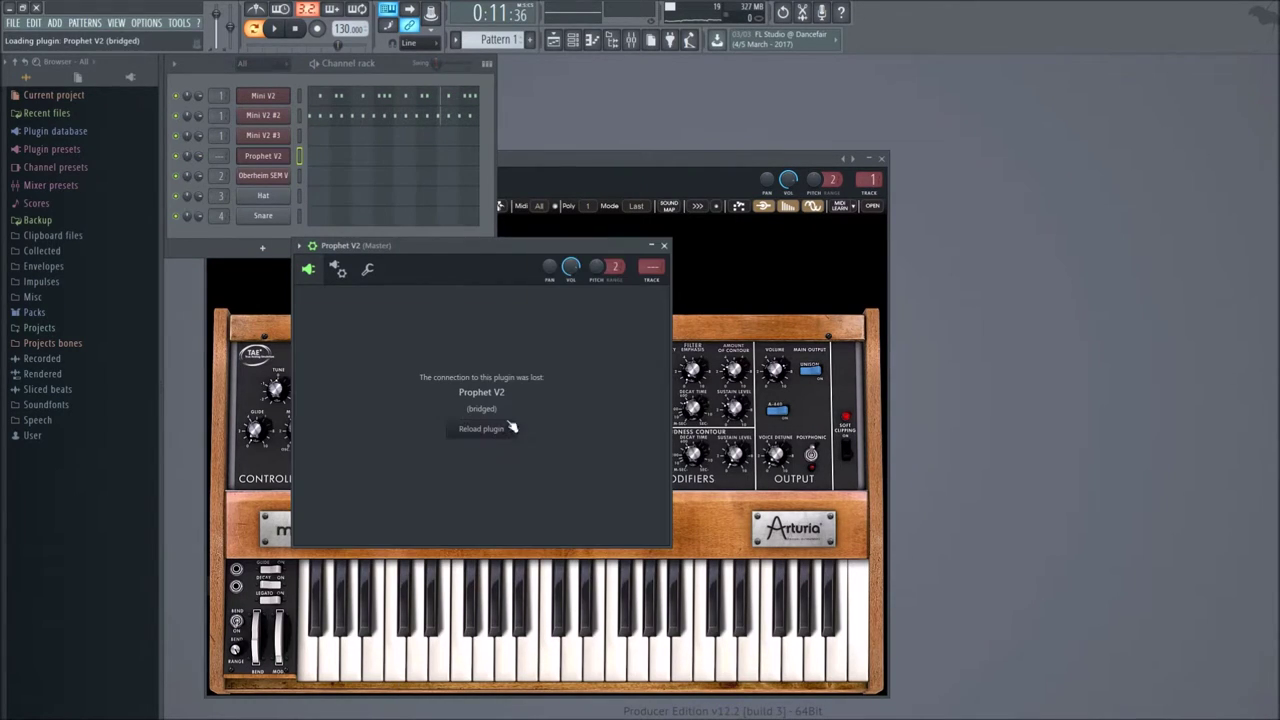
left_click(664, 245)
left_click(884, 162)
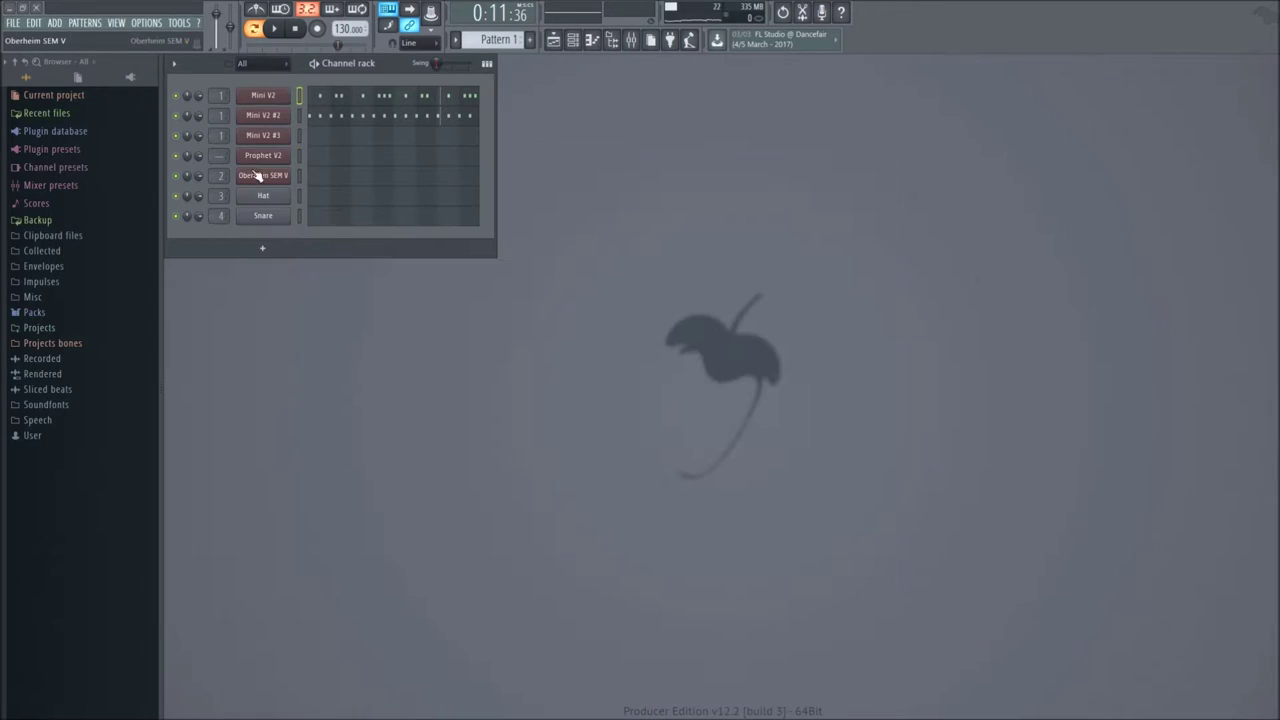
Delete the Oberheim SEM V and Prophet V2 channels from the channel rack.
right_click(262, 175)
left_click(340, 291)
left_click(707, 402)
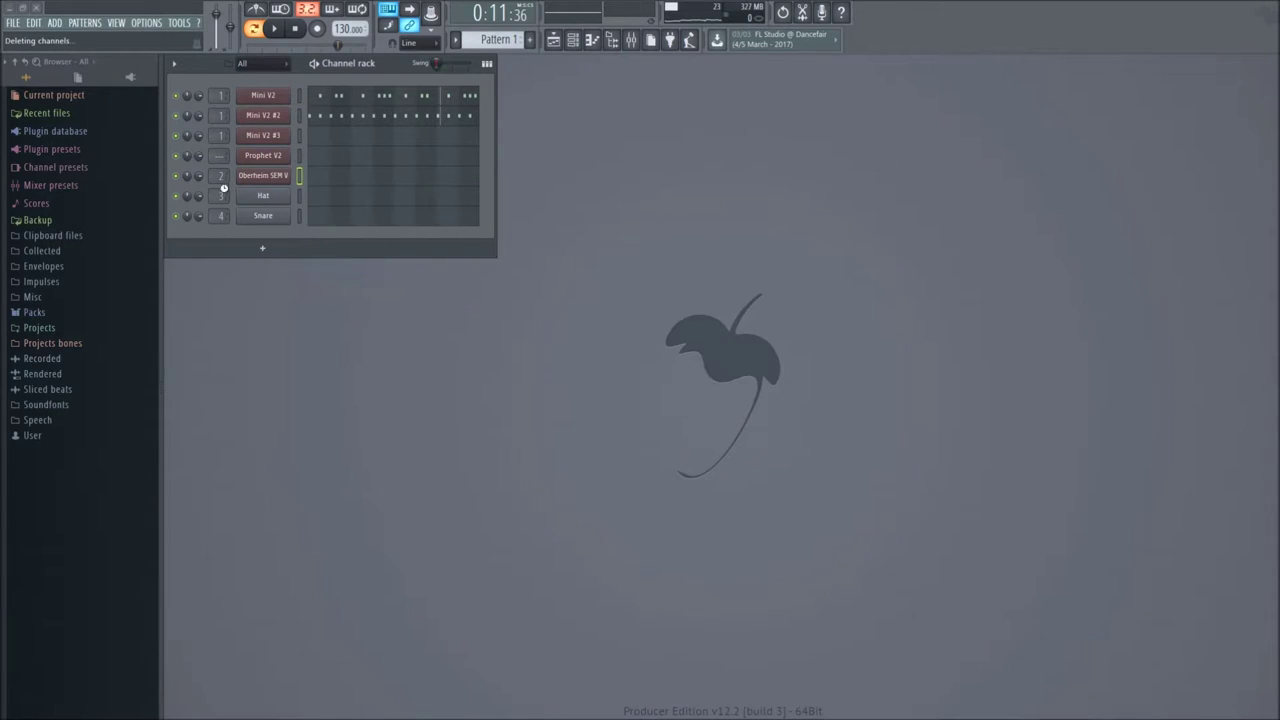
right_click(267, 167)
left_click(313, 272)
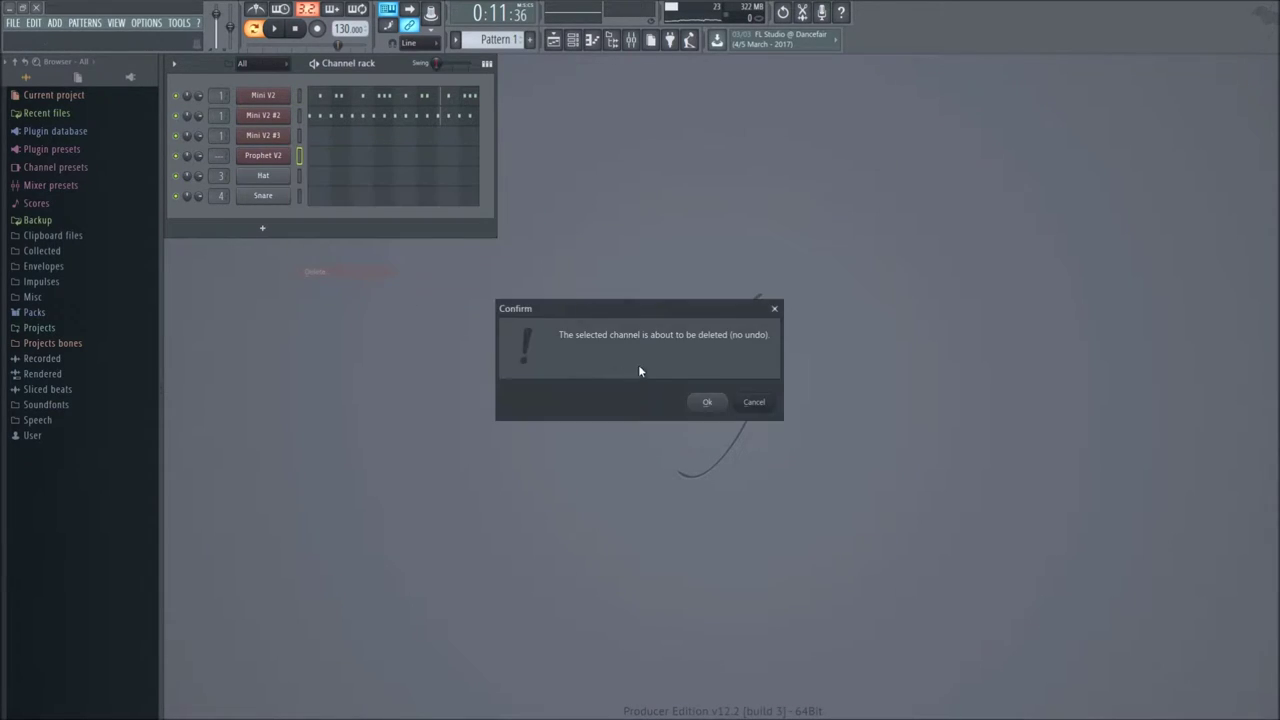
left_click(707, 402)
Audition the Pads presets CD_Need and CD_NipBit on Mini V2 #3, and settle on CD_SHANO1.
left_click(266, 143)
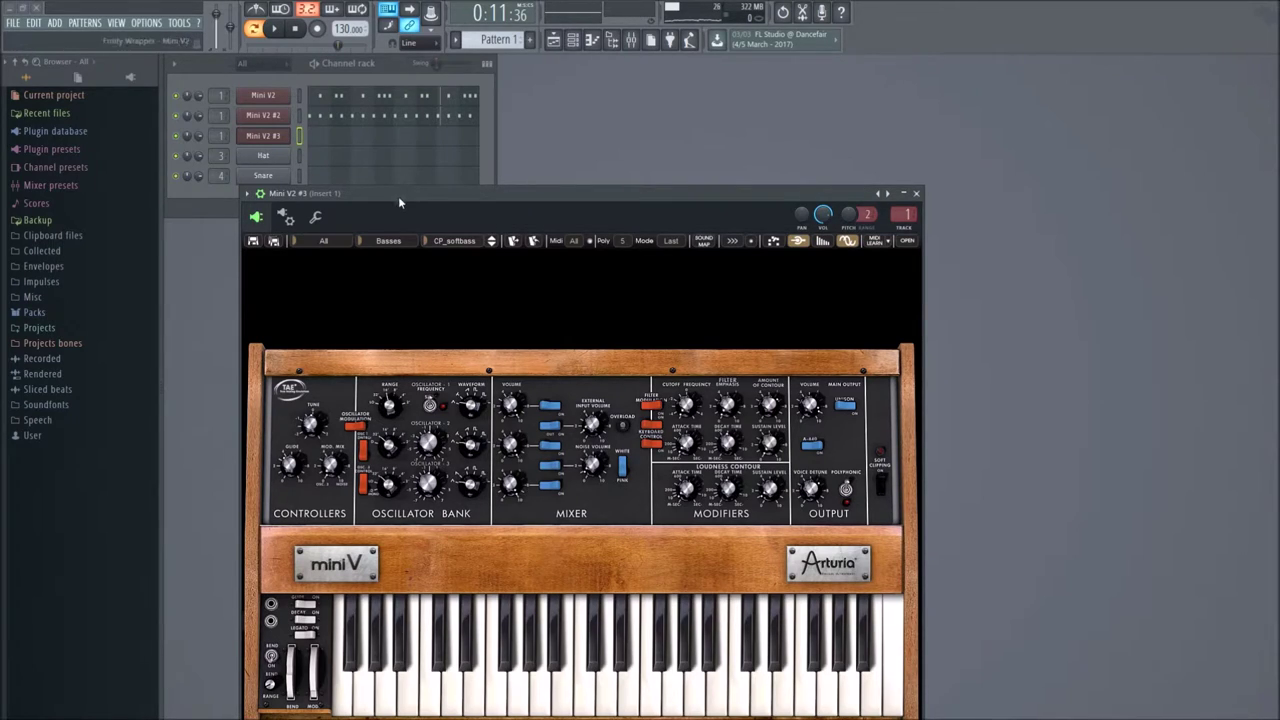
left_click(364, 242)
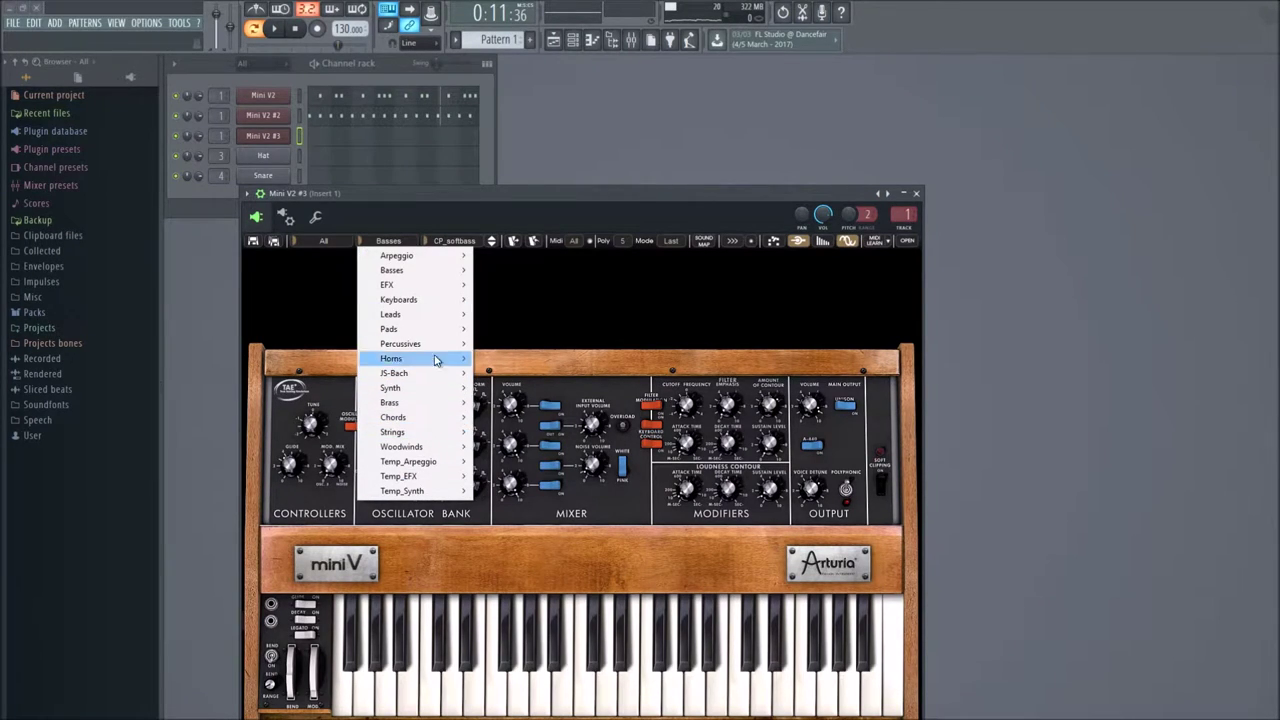
mouse_move(436, 330)
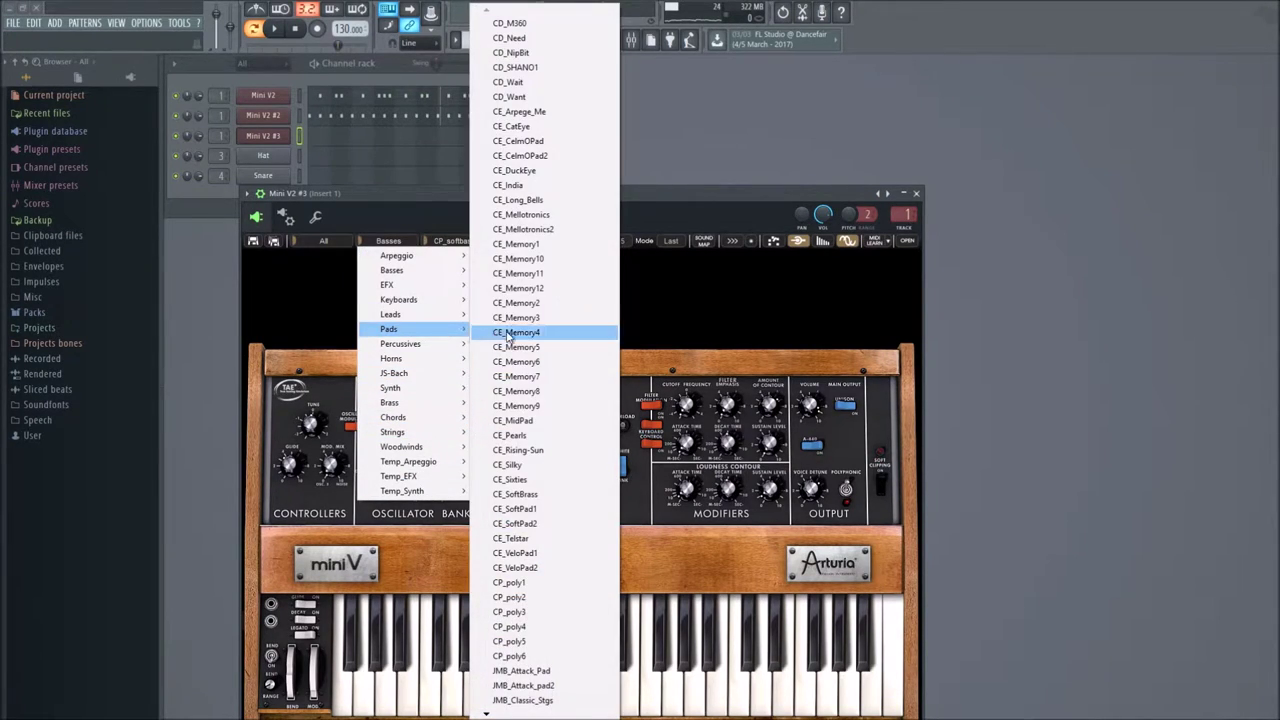
left_click(510, 38)
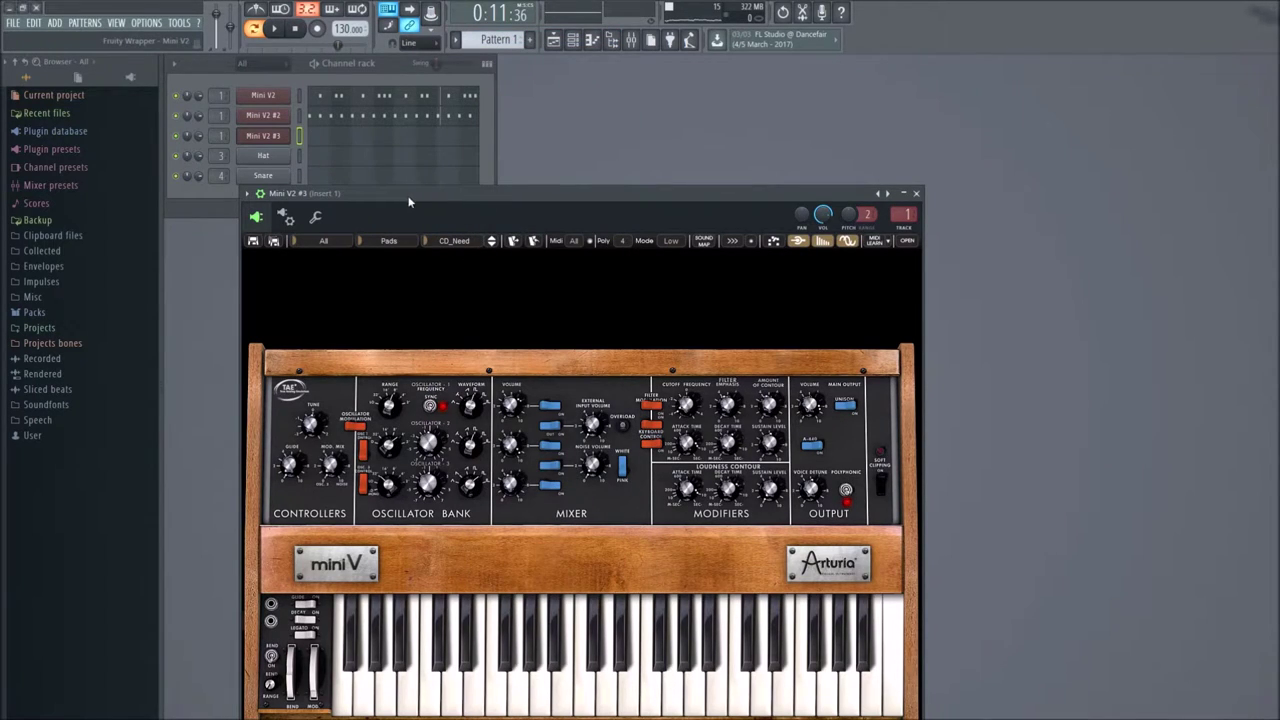
left_click(489, 246)
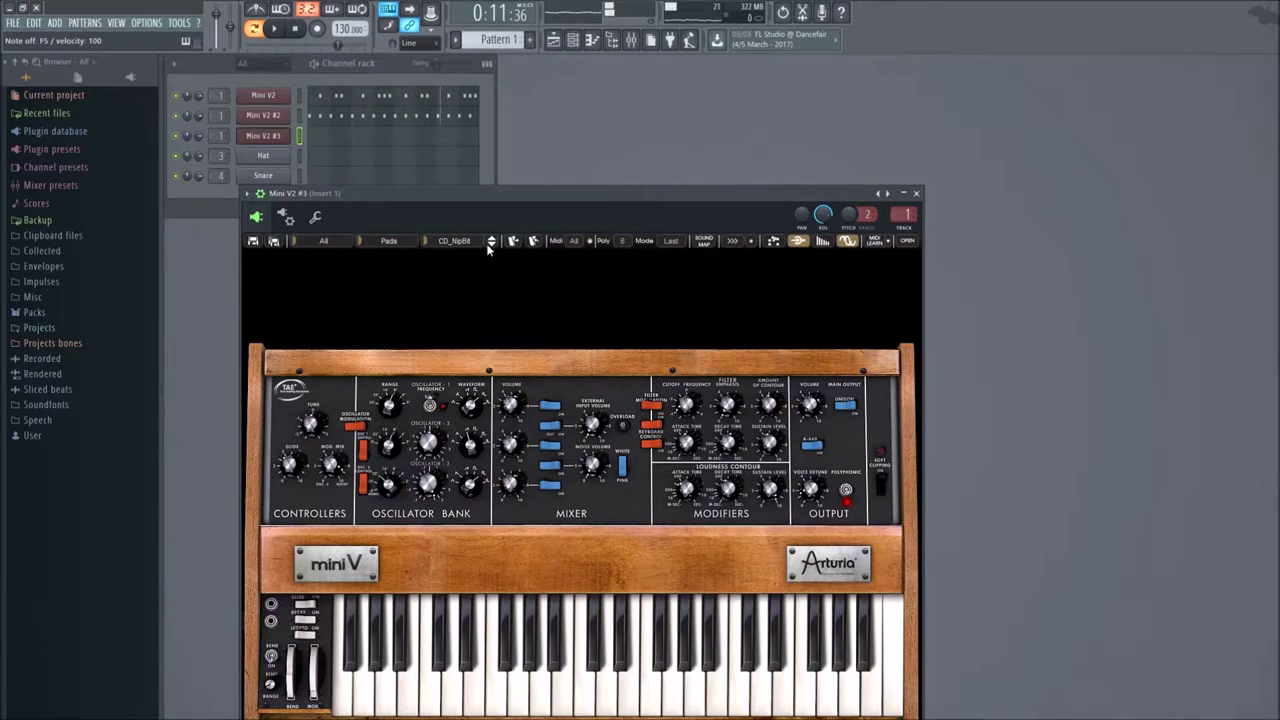
left_click(491, 245)
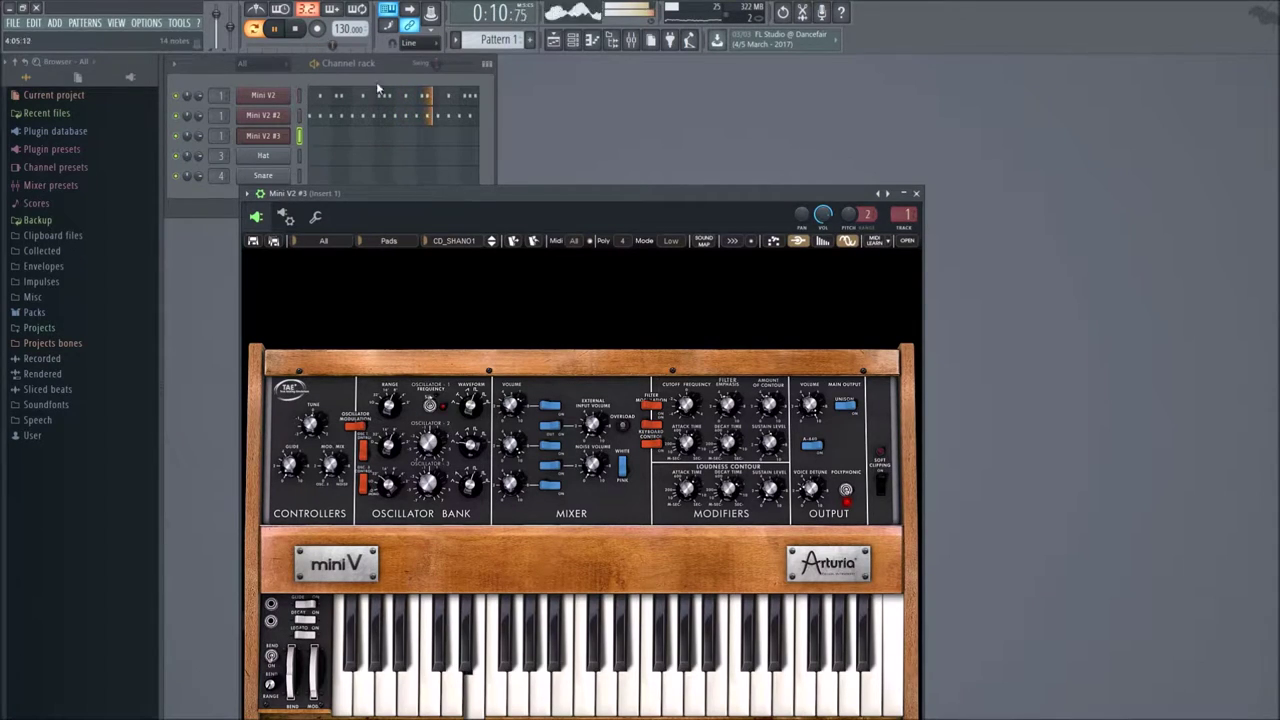
Stop playback, duplicate the original Mini V2 channel's snare notes to fill 32 bars in the piano roll, and close it.
left_click(296, 29)
right_click(286, 97)
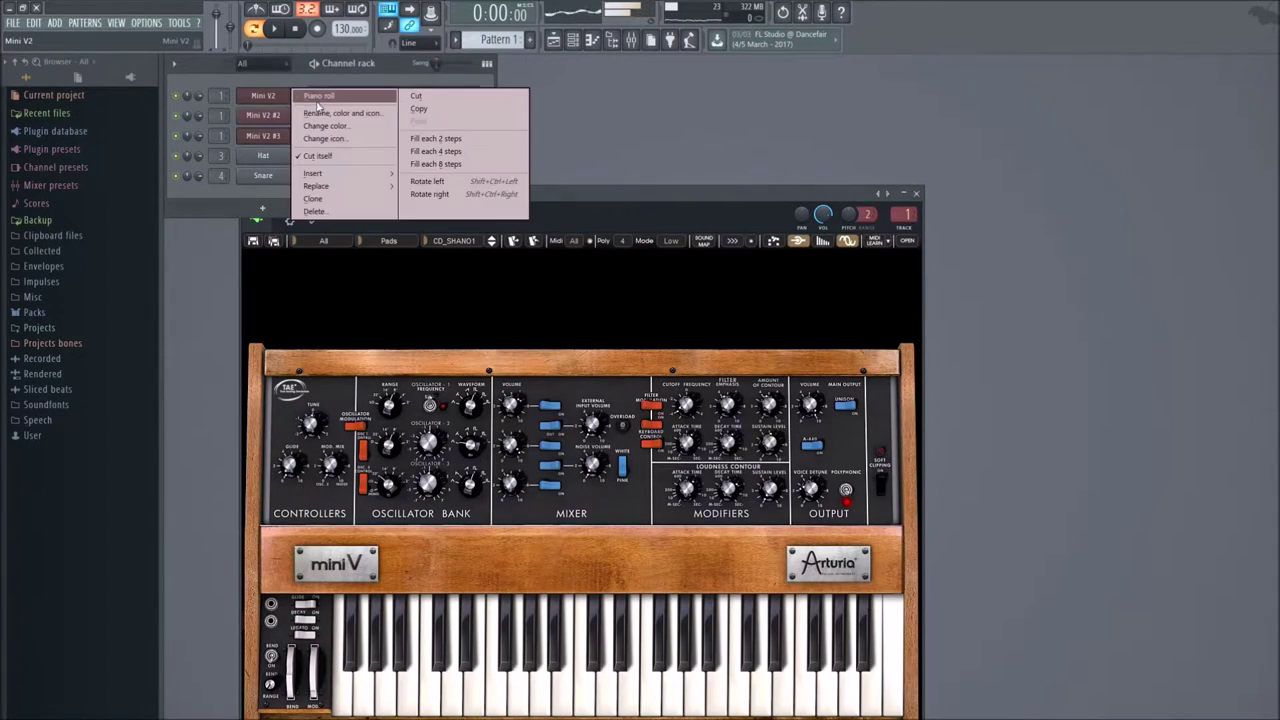
left_click(322, 100)
left_click_drag(261, 73, 952, 185)
scroll(608, 80, "down", 2)
left_click_drag(932, 80, 1058, 70)
scroll(1039, 119, "left", 5)
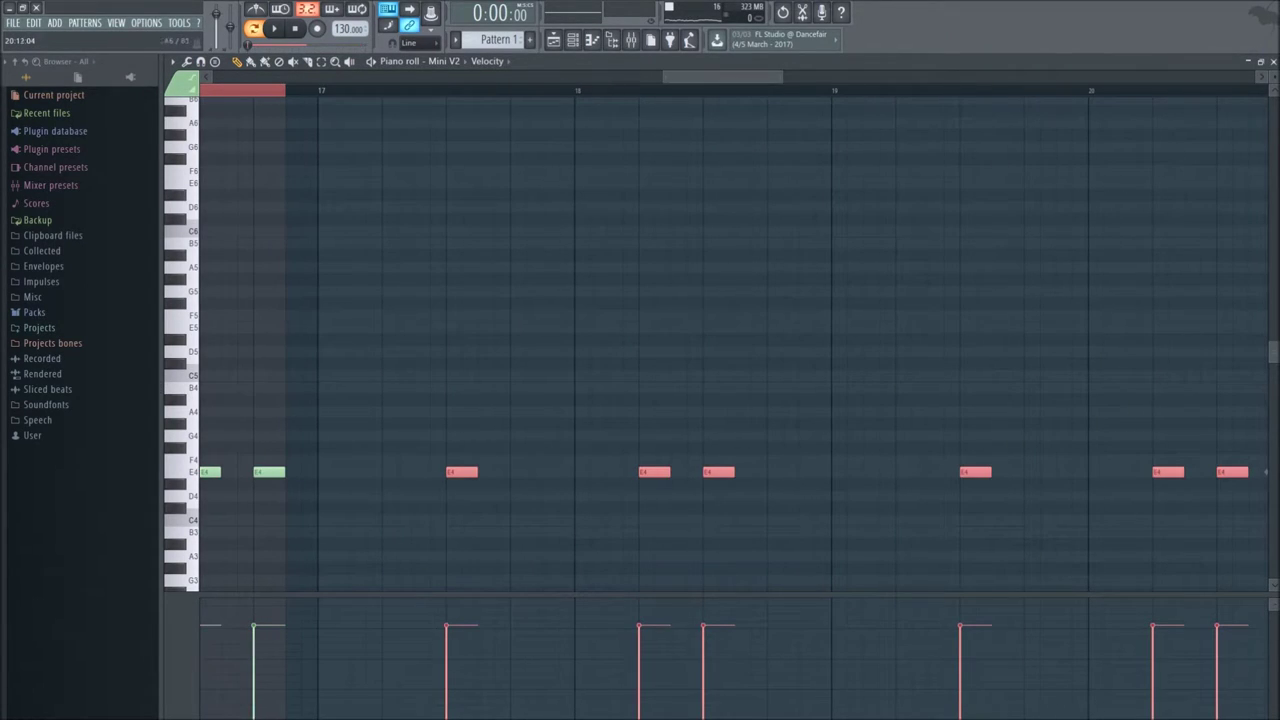
left_click(1273, 61)
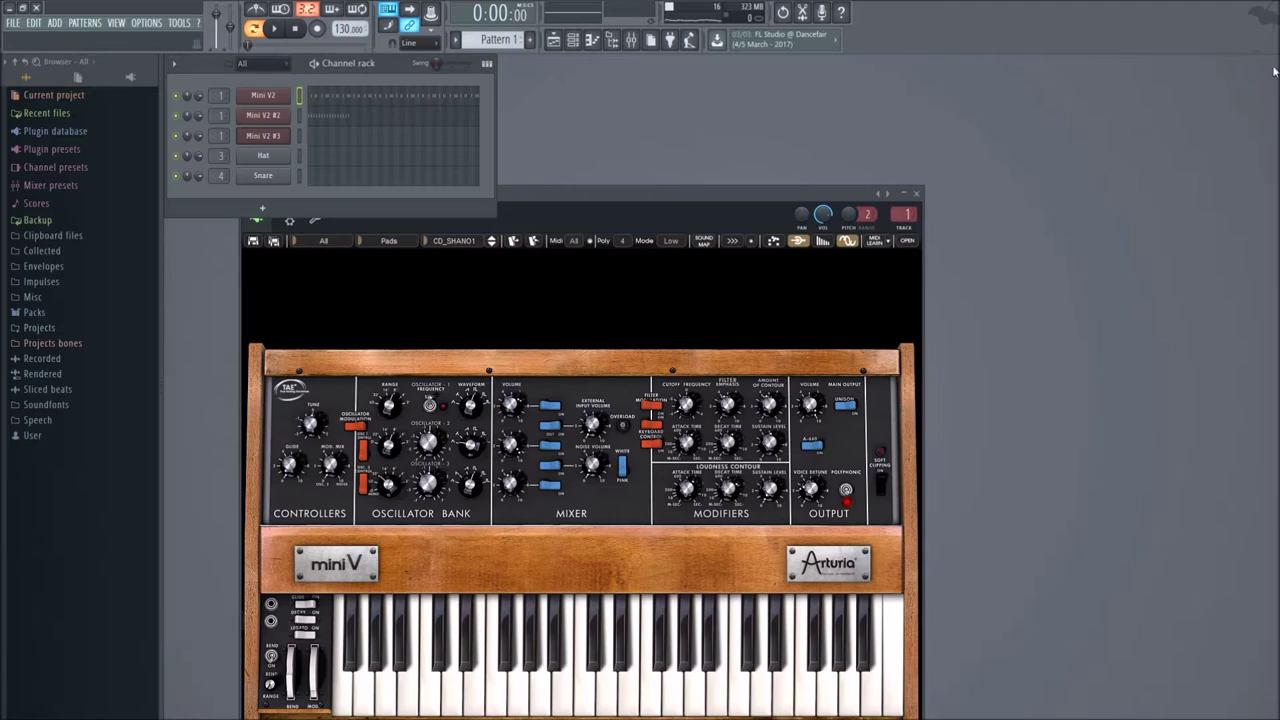
Extend the repeated E4 bass notes further along the Mini V2 #2 piano roll, and close it.
right_click(262, 121)
left_click(344, 143)
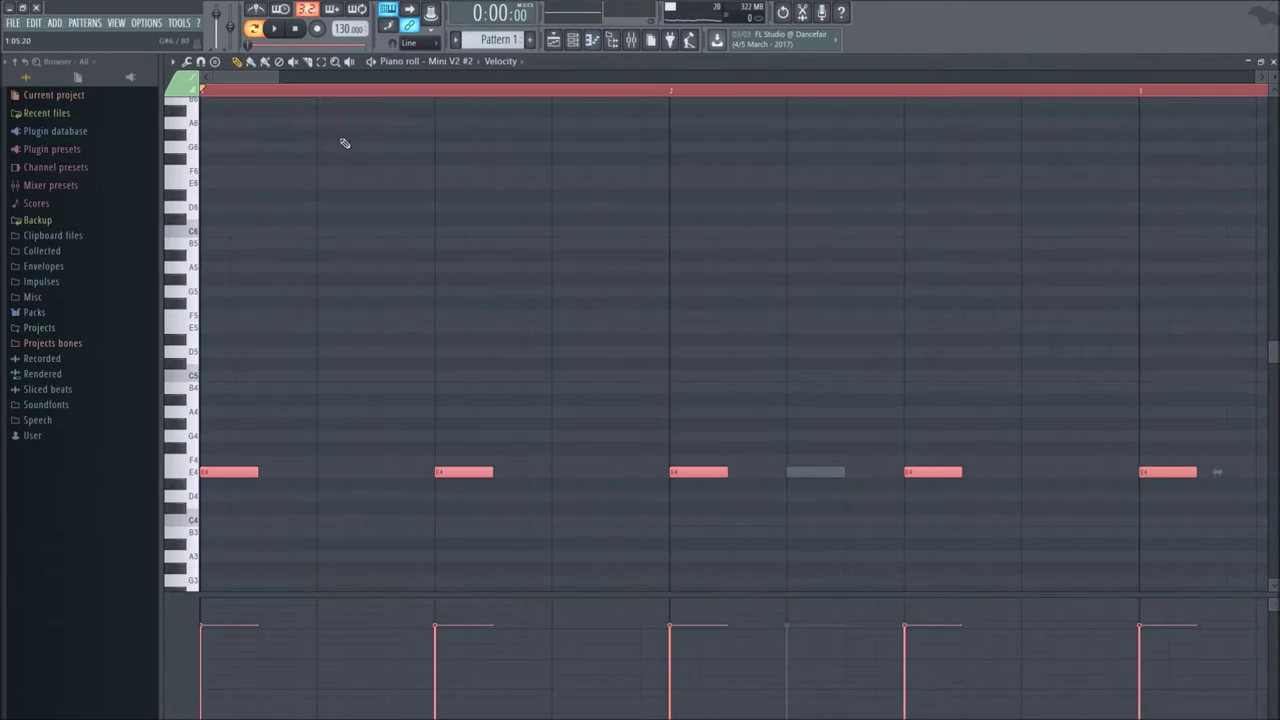
left_click_drag(224, 73, 449, 109)
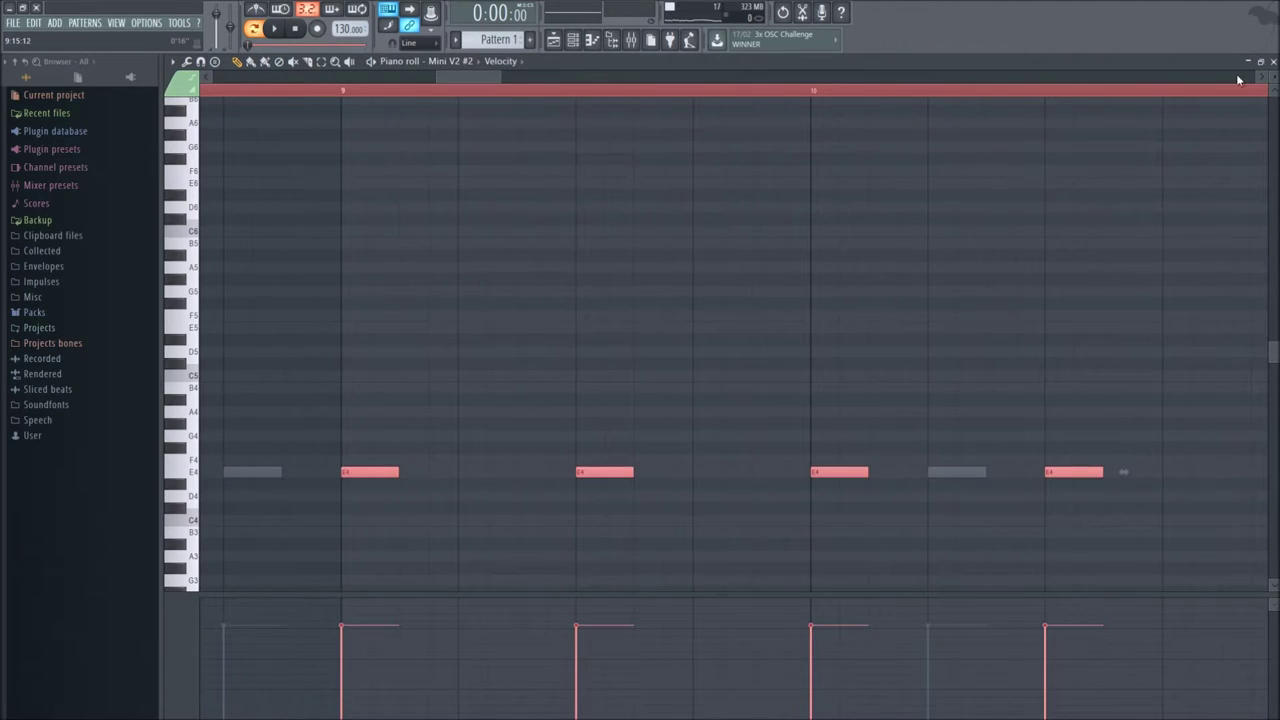
left_click(1273, 62)
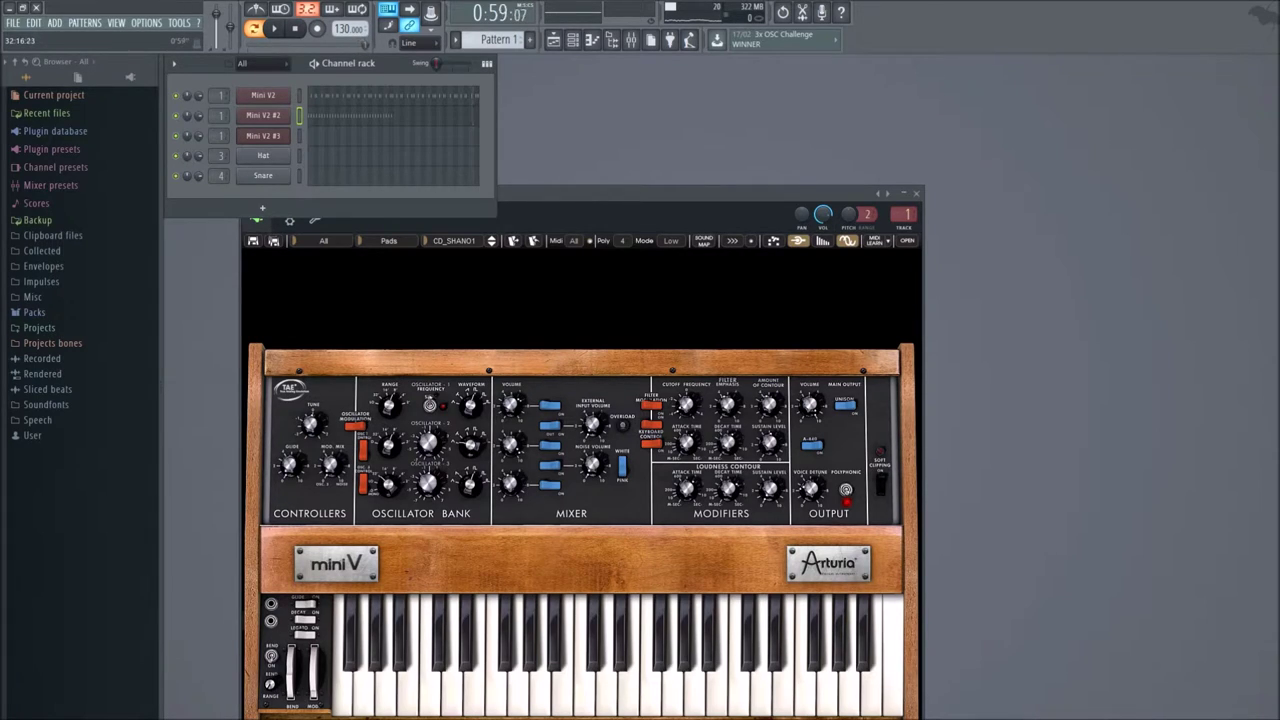
Listen to the pattern with the Mini V2 #2 bass on view, and replay it with the Mini V2 #3 piano roll open.
left_click(265, 117)
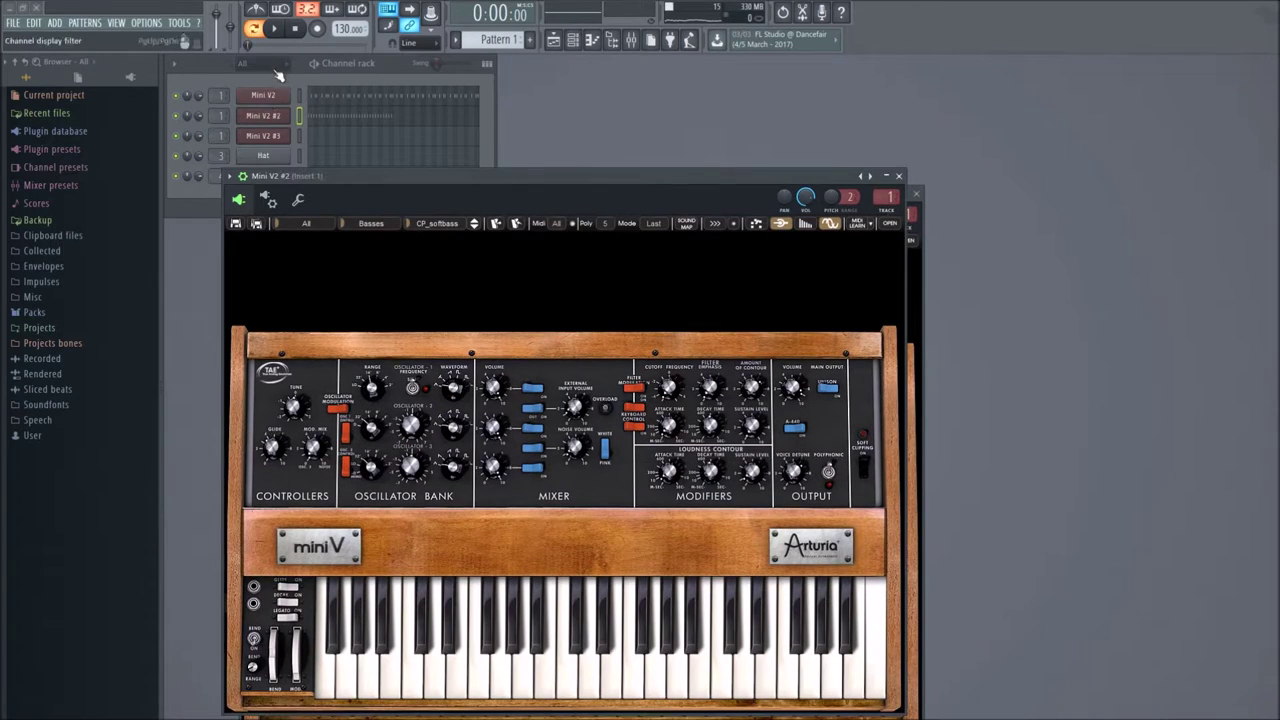
left_click(274, 28)
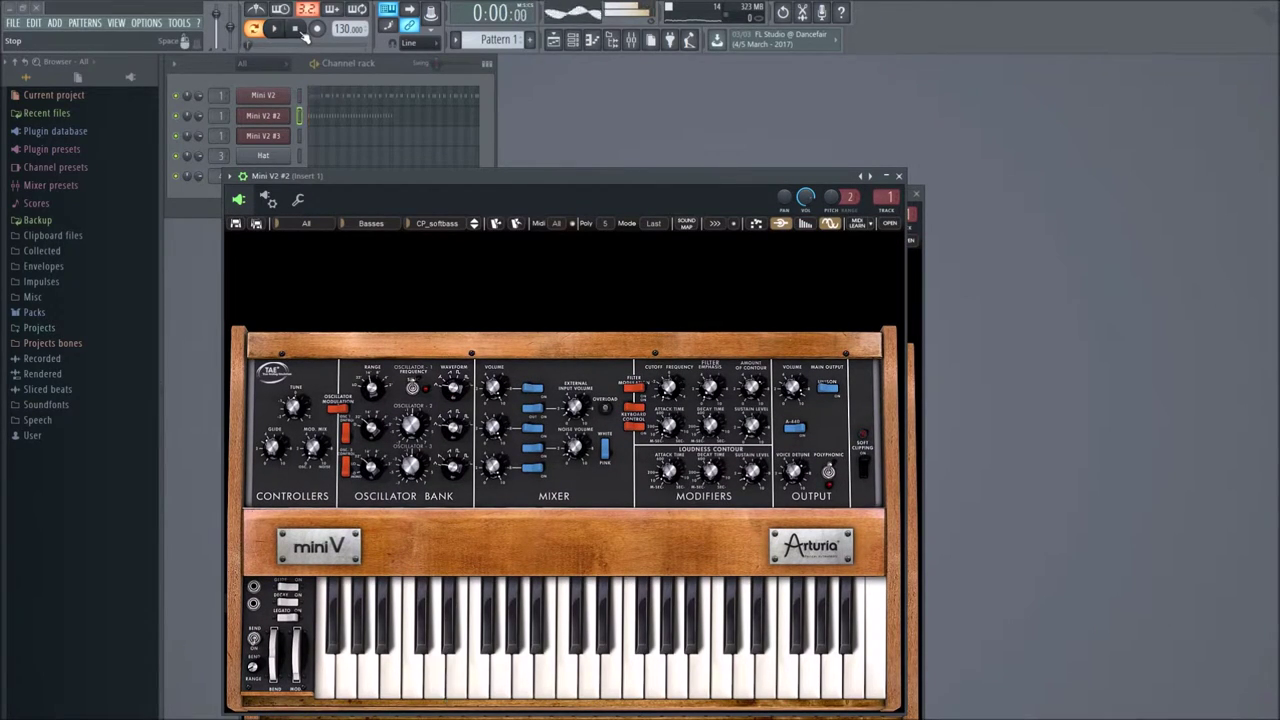
right_click(284, 133)
left_click(310, 139)
key("space")
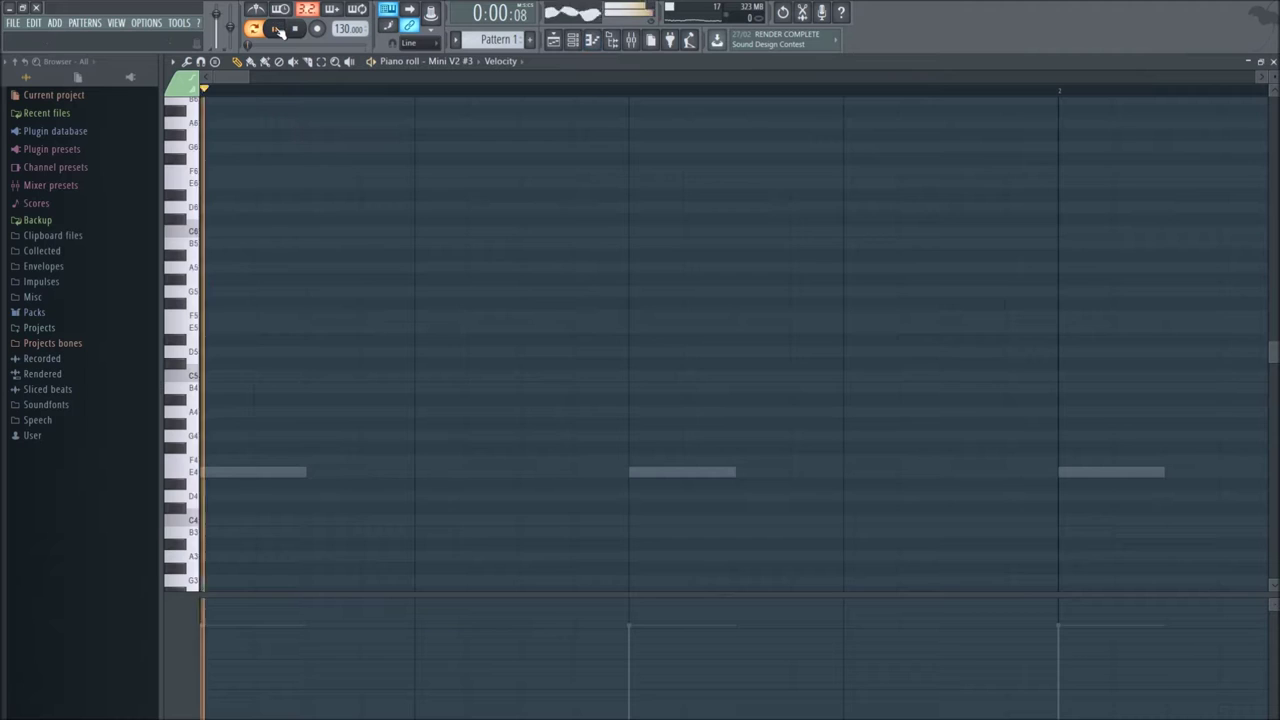
Draw a two-bar E4 pad note at bar 5 and a two-bar G4 note at bar 7 for Mini V2 #3.
scroll(277, 109, "down", 5)
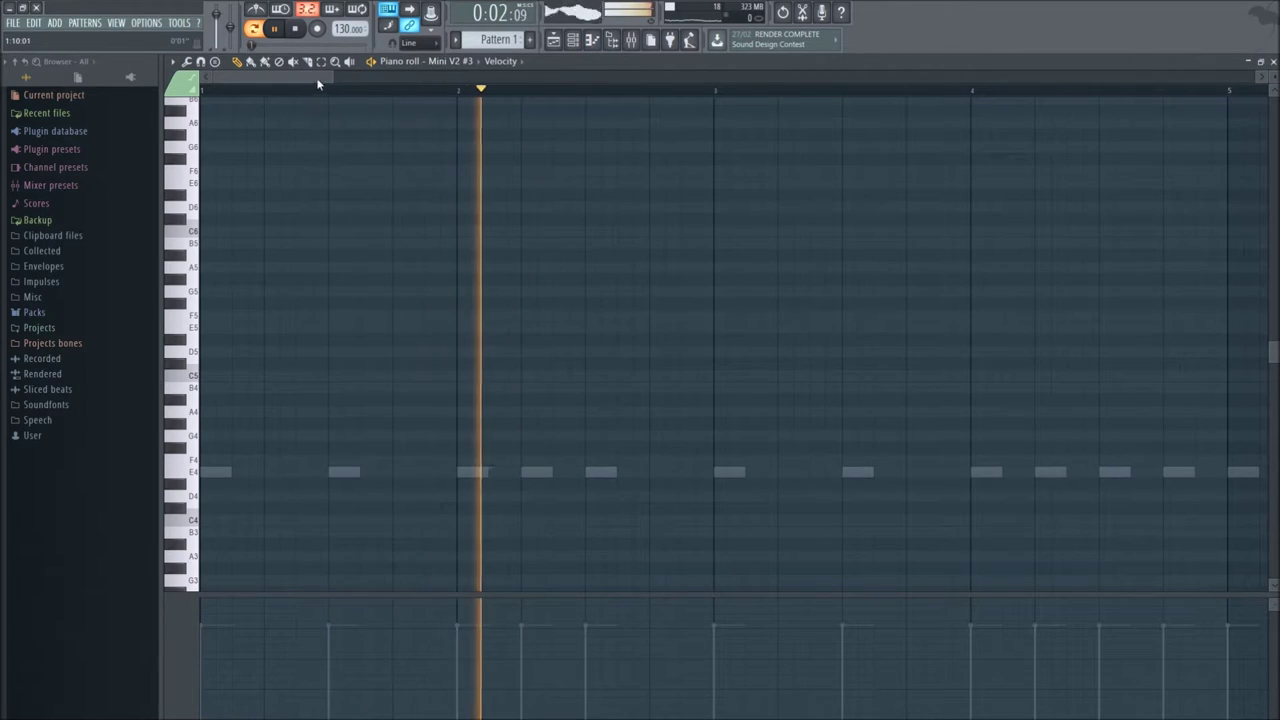
left_click_drag(262, 76, 340, 80)
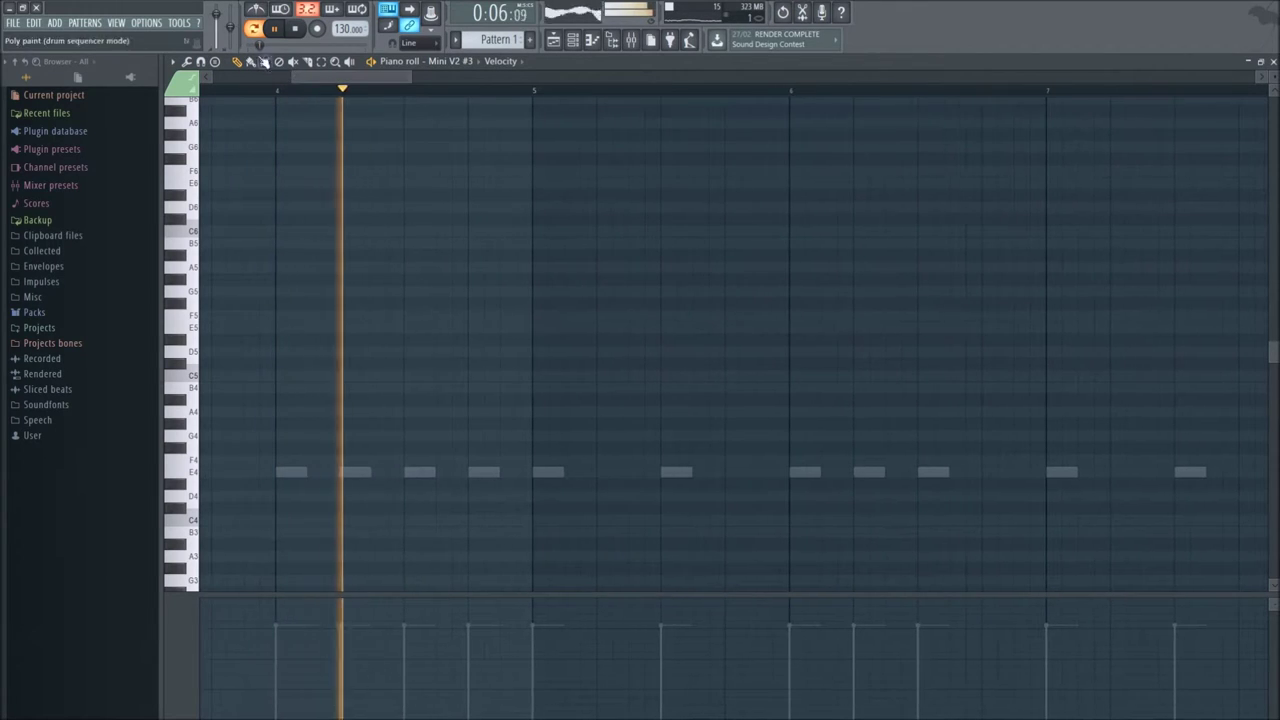
left_click(548, 474)
left_click_drag(562, 474, 1046, 490)
left_click(1052, 440)
left_click(452, 89)
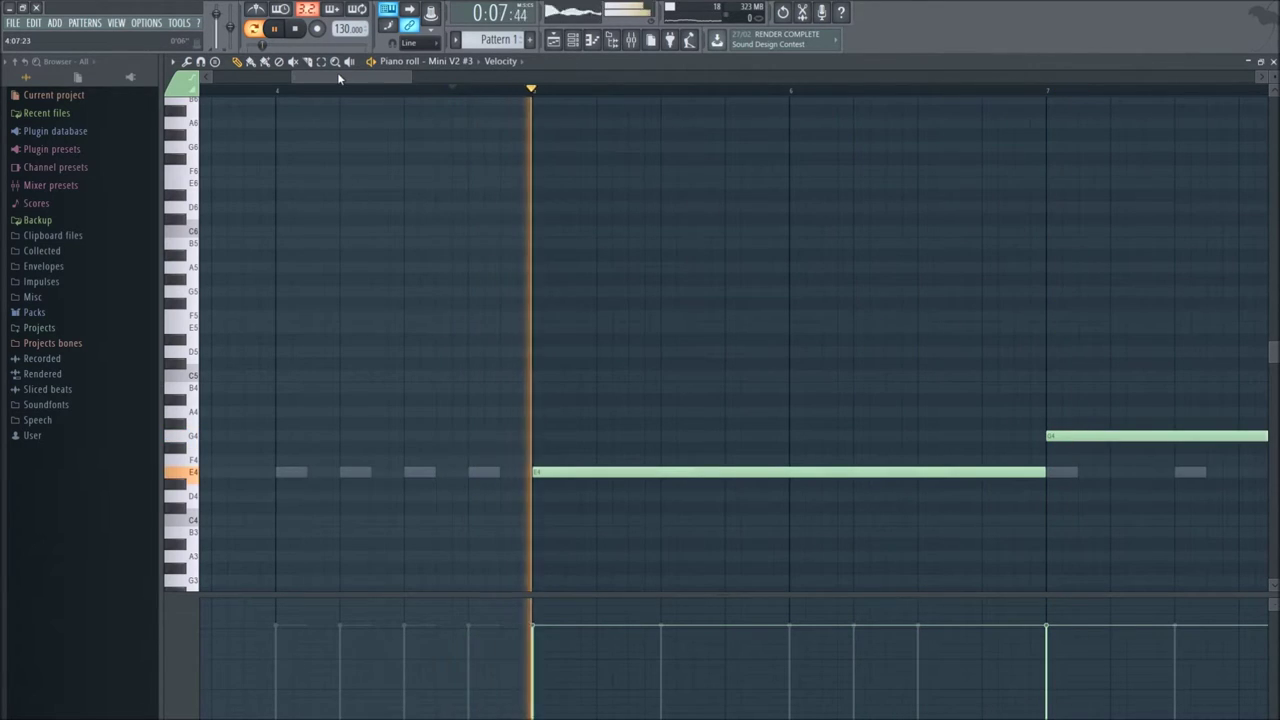
Continue the pad line with A4 and D4 notes up to bar 13, repeat the phrase from there, and close the piano roll.
left_click_drag(337, 75, 576, 108)
left_click(525, 412)
left_click(466, 496)
key("ctrl+a")
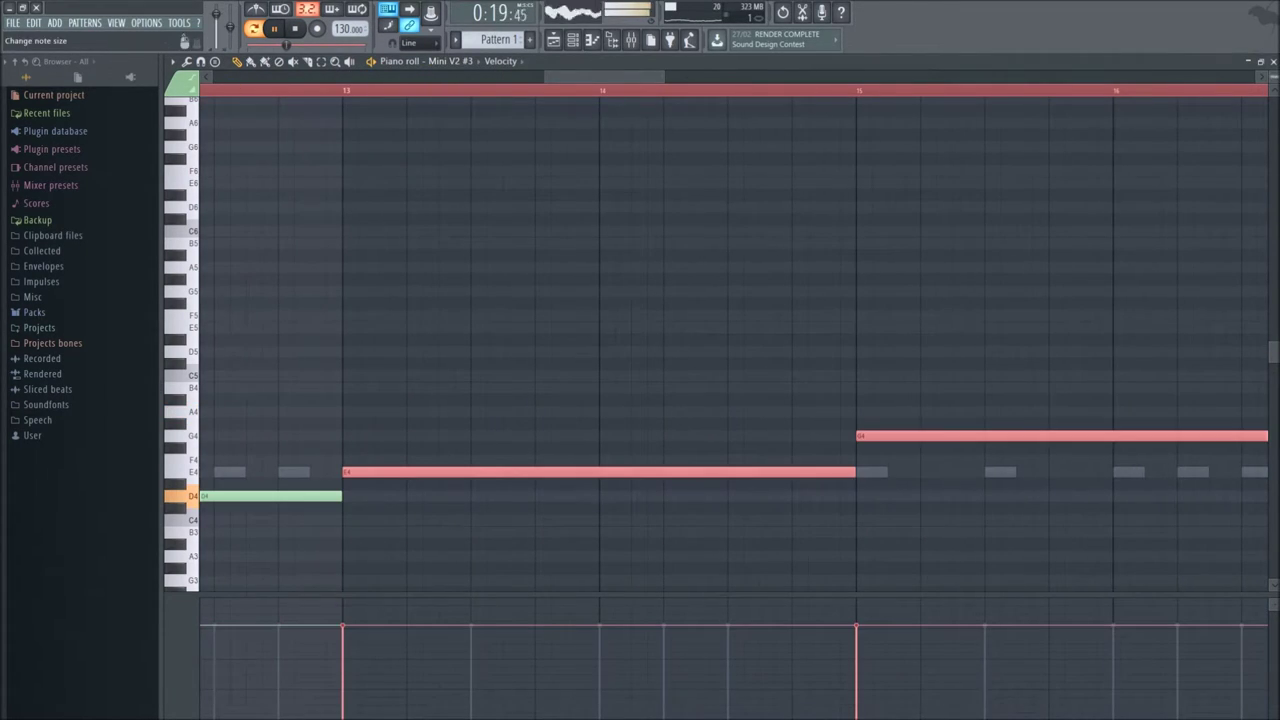
key("F7")
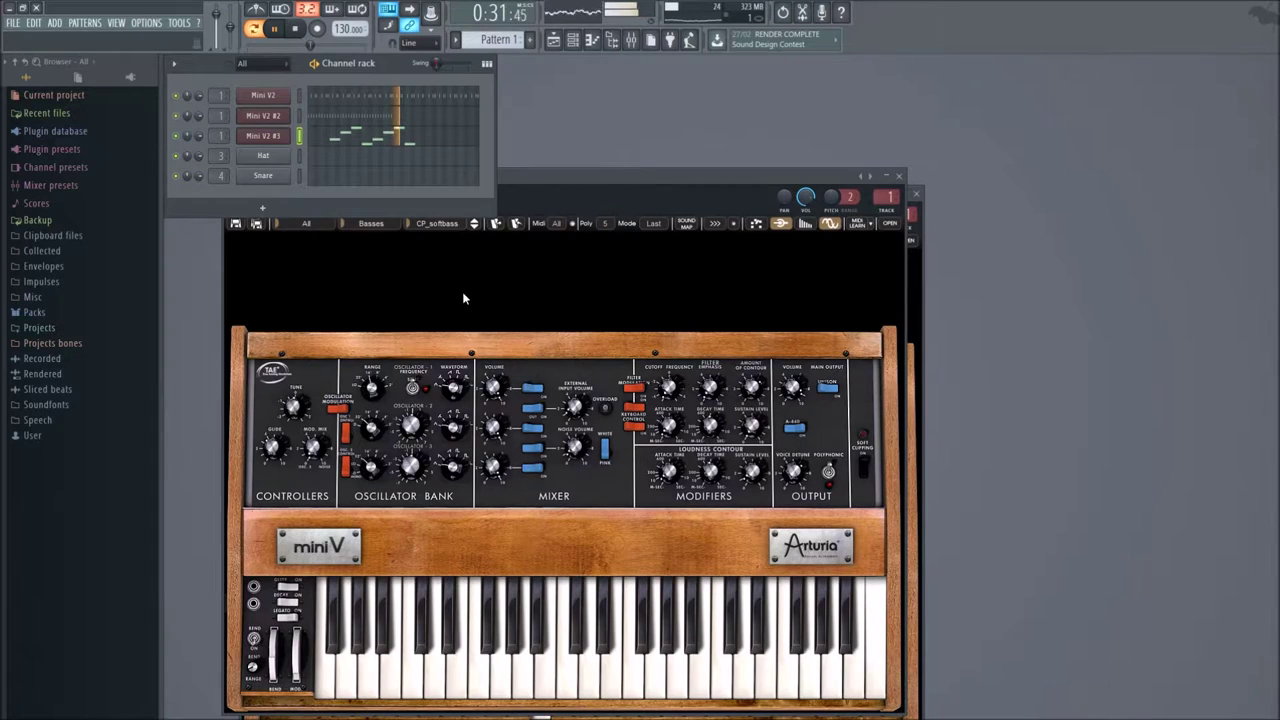
Copy the Mini V2 #2 bass notes further along its piano roll, past bar 32, and close it.
right_click(273, 117)
left_click(322, 114)
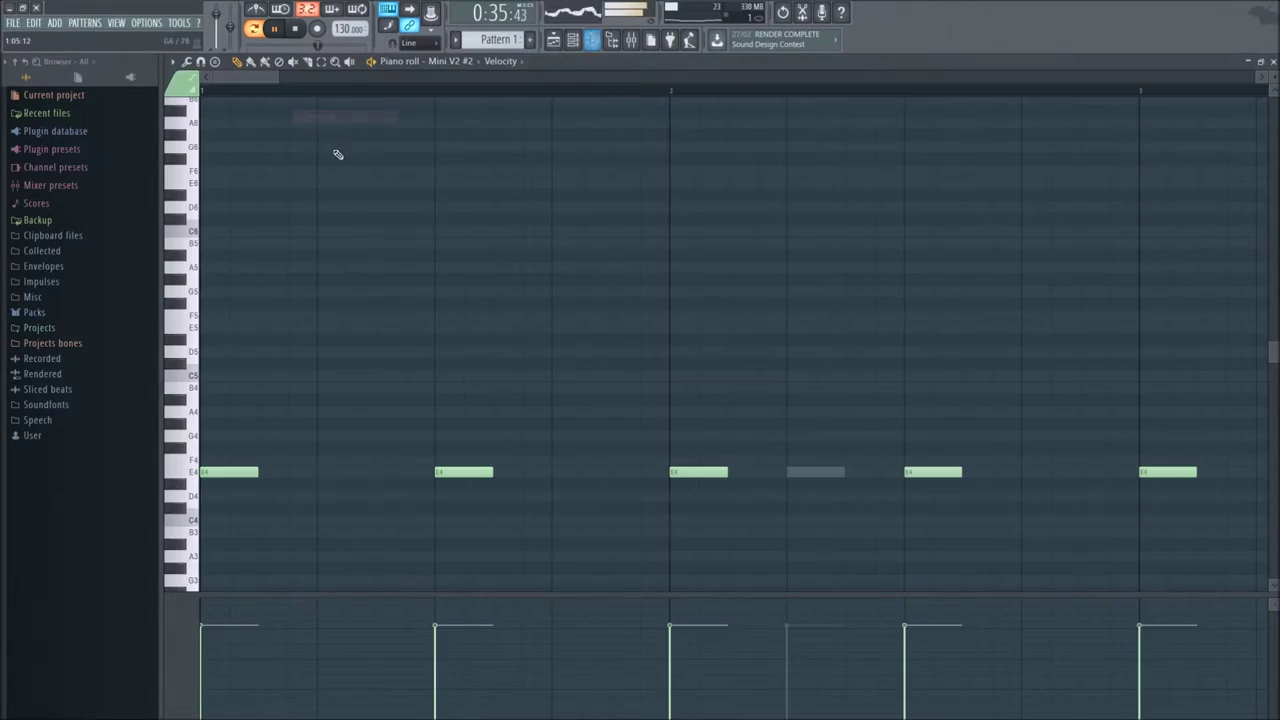
left_click(228, 93)
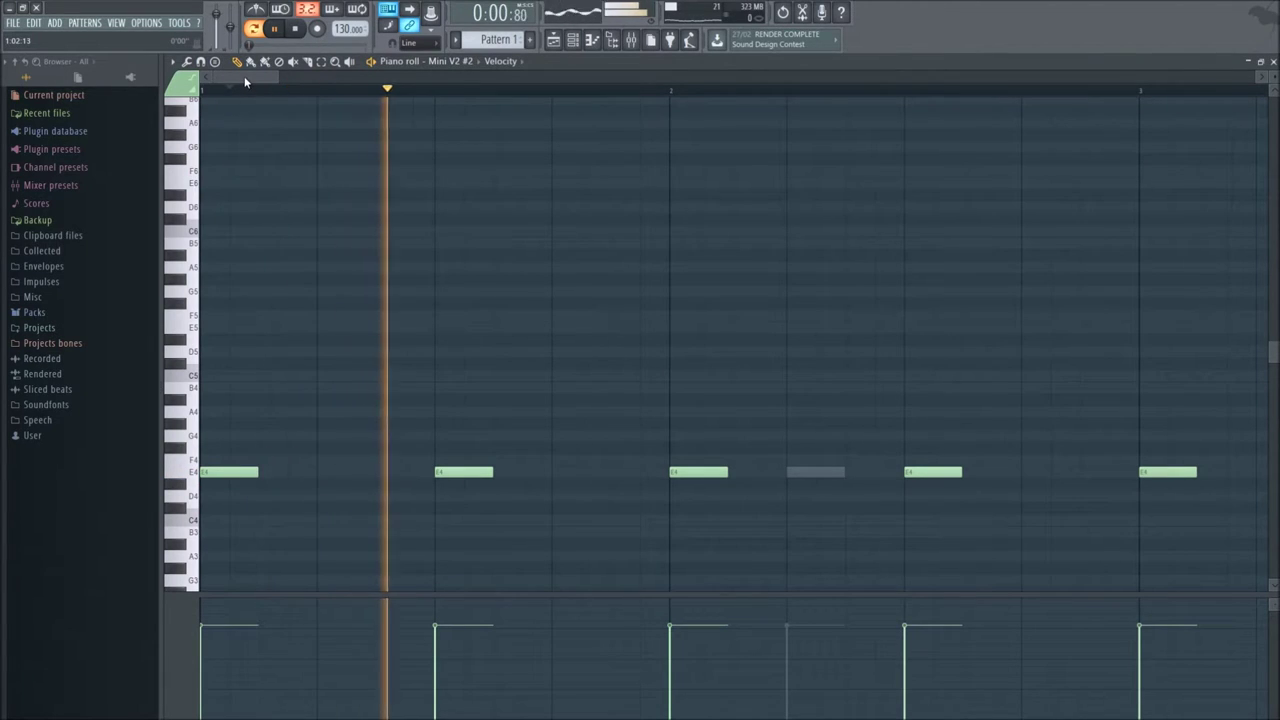
key("ctrl+a")
left_click_drag(246, 78, 1154, 171)
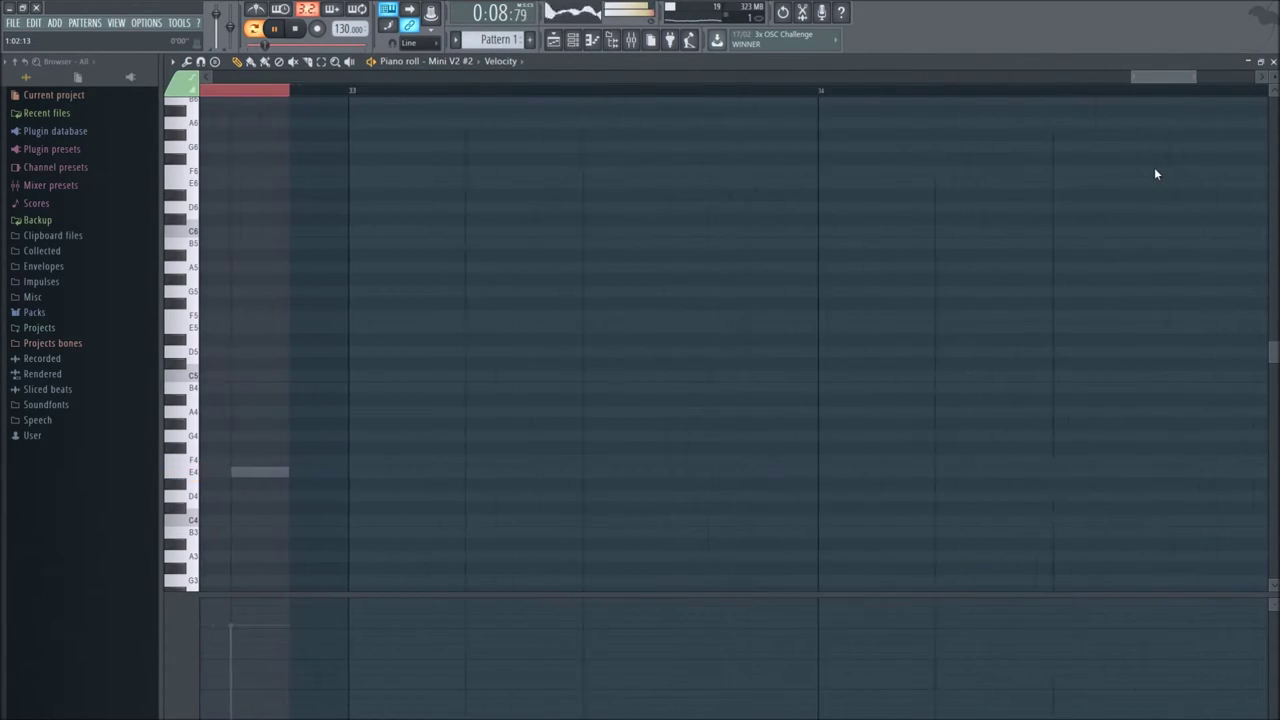
key("ctrl+v")
left_click(1272, 62)
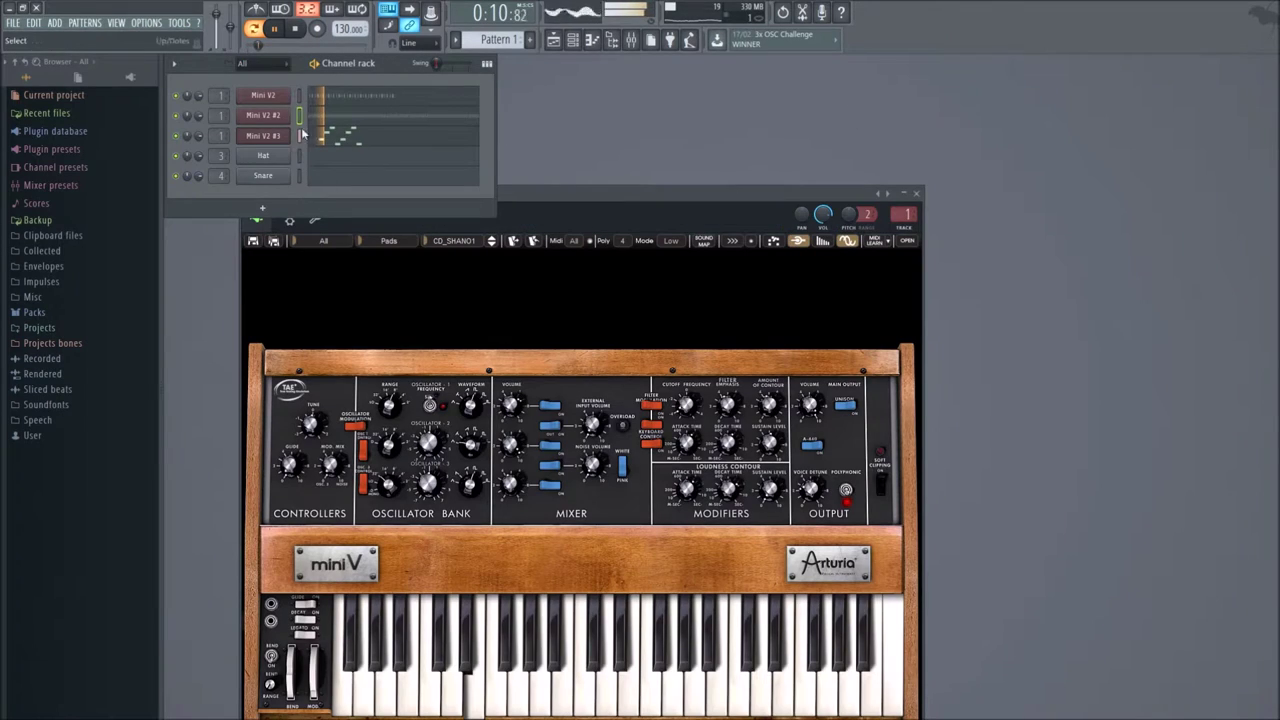
Reopen the Mini V2 #2 piano roll, undo the last note paste, and close it.
right_click(294, 112)
left_click(333, 118)
key("ctrl+v")
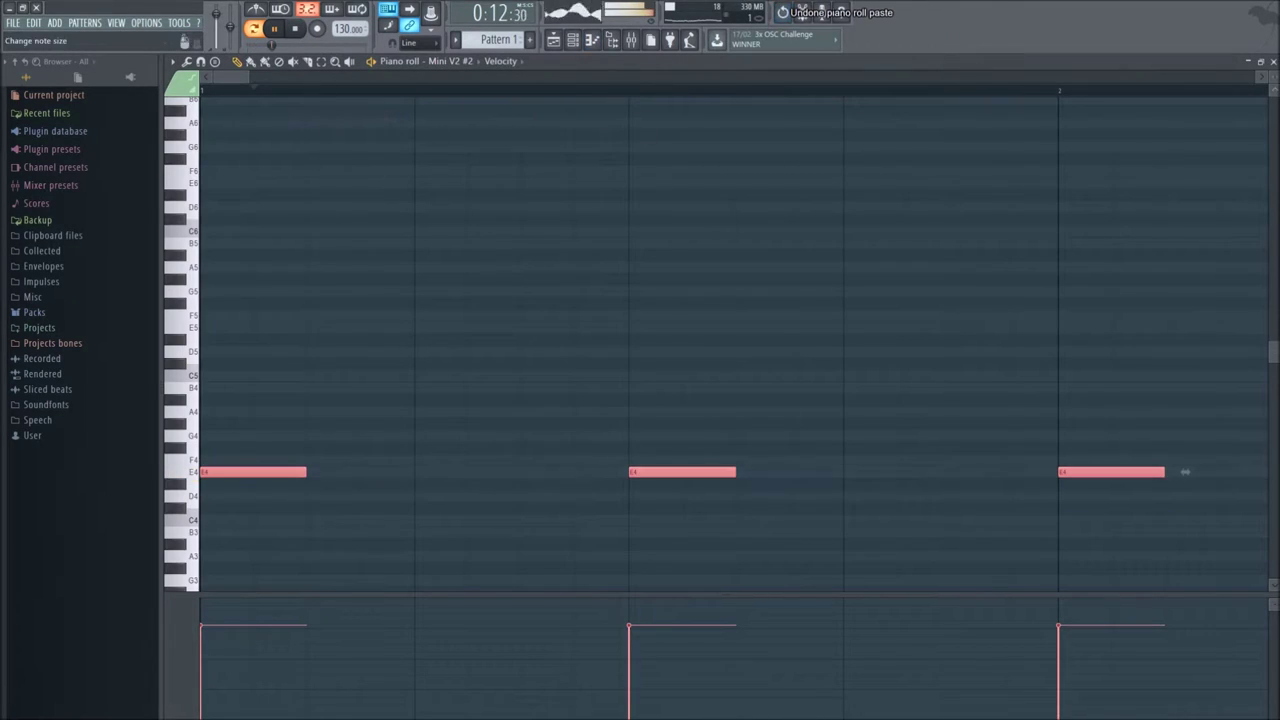
left_click(1272, 62)
Delete the later snare notes from the original Mini V2 channel's piano roll, and close it.
right_click(294, 94)
left_click(320, 96)
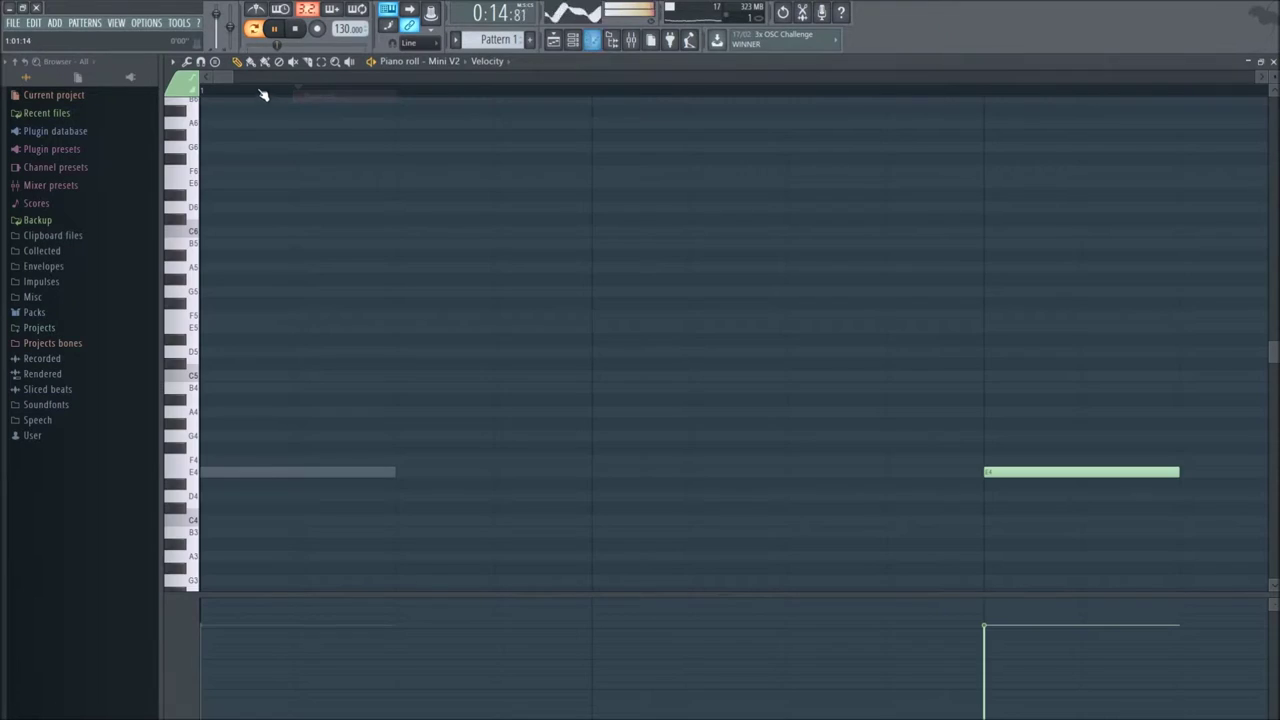
left_click_drag(263, 92, 590, 100)
left_click_drag(460, 227, 878, 575)
key("Delete")
key("F7")
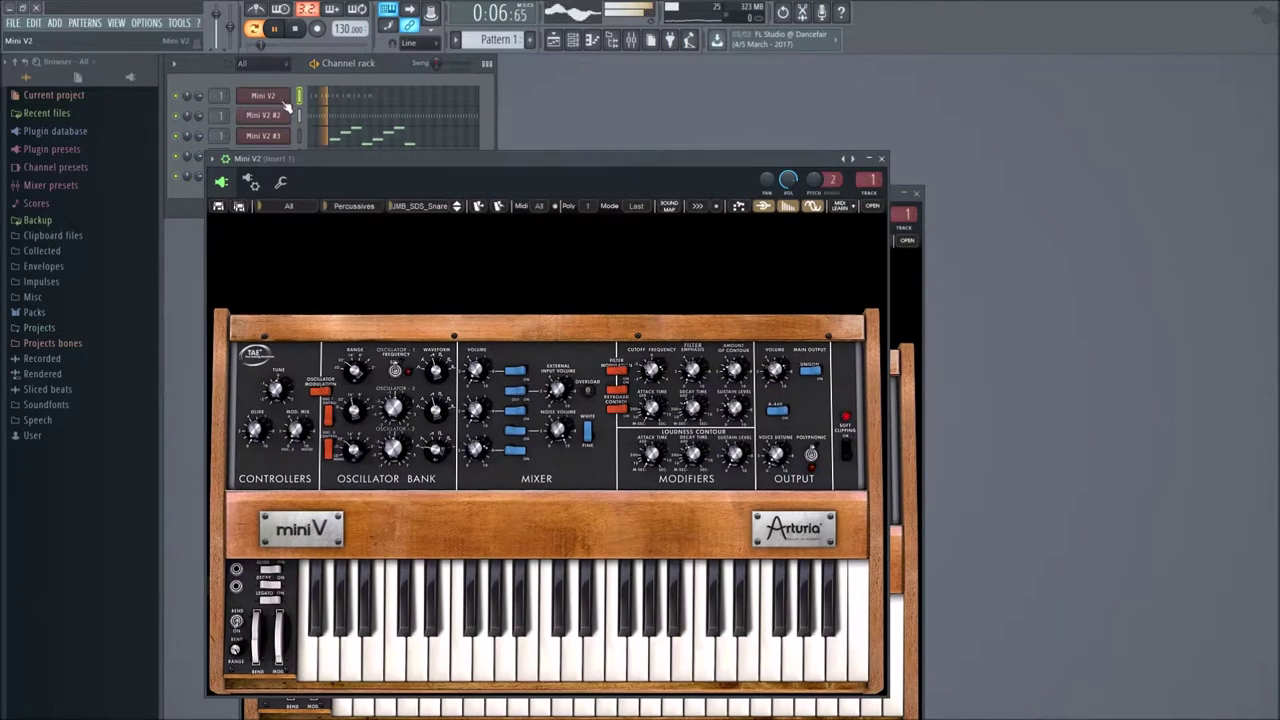
Load the JMB_SDS_Toms preset on the original Mini V2, and bring up the Mini V2 #2 and #3 plugin windows.
left_click(263, 95)
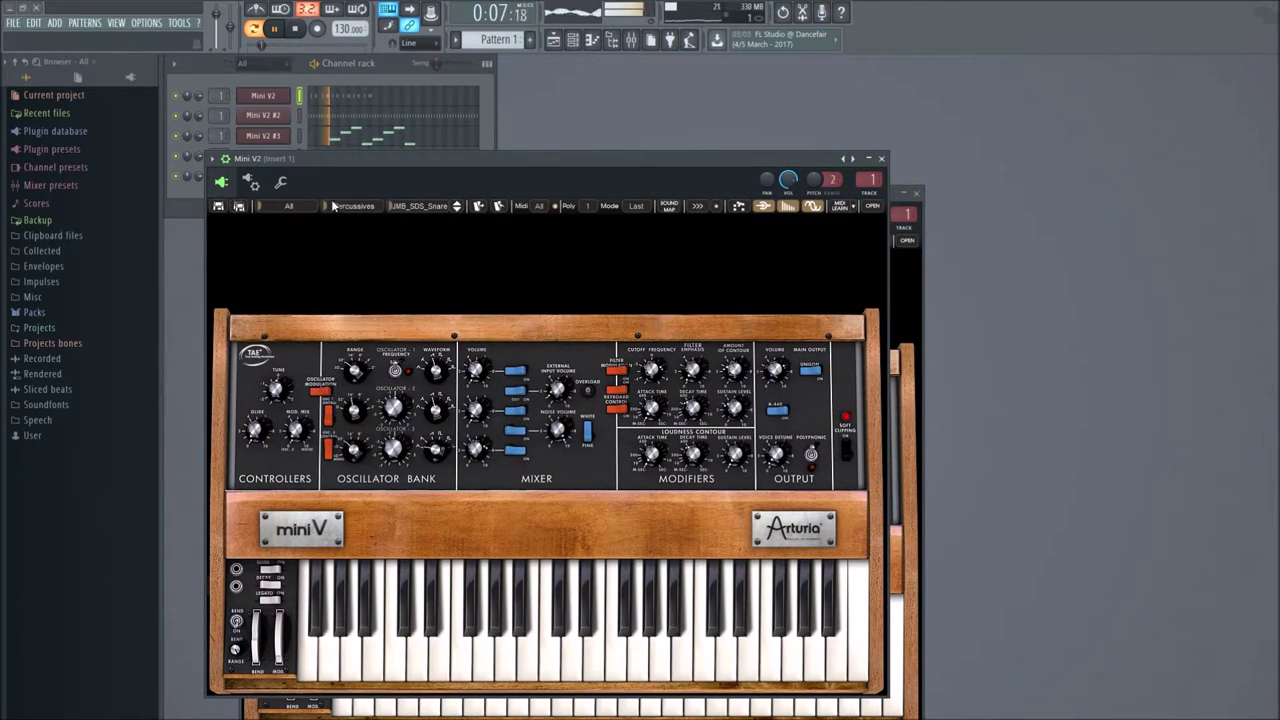
left_click(456, 209)
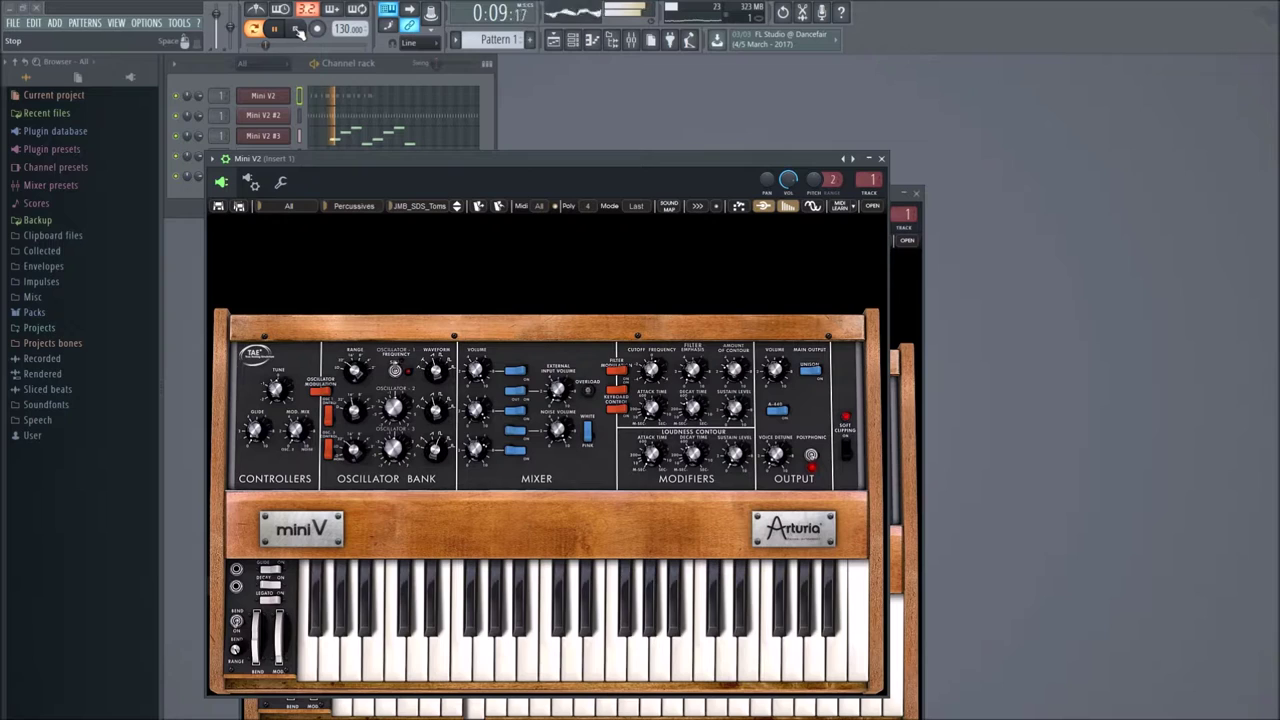
left_click(272, 117)
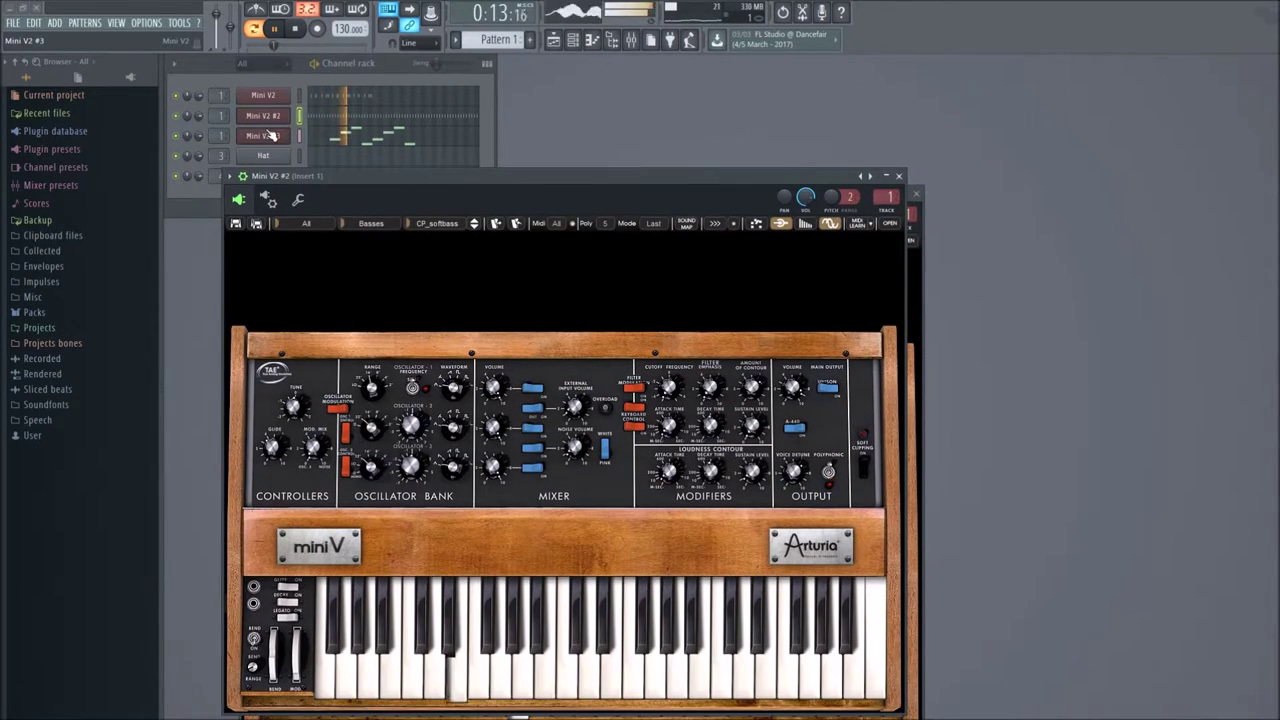
left_click(263, 136)
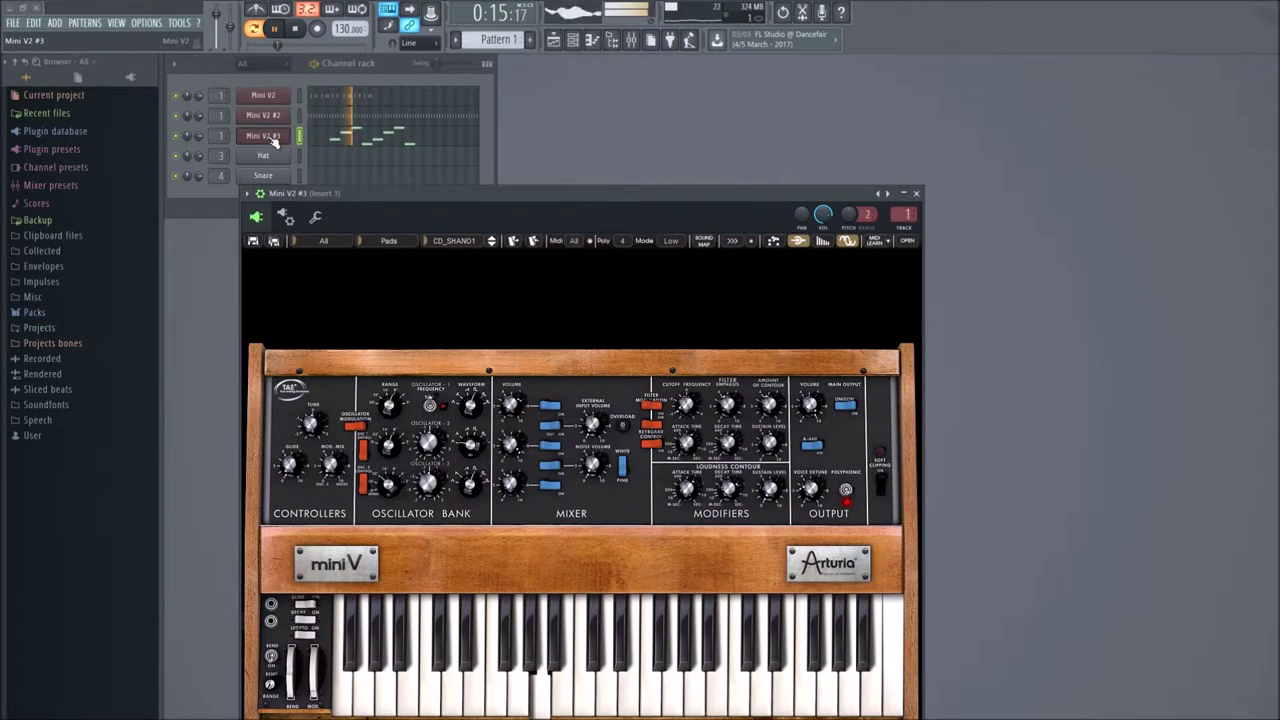
Clone the Mini V2 #3 channel and stop playback.
right_click(278, 141)
left_click(320, 238)
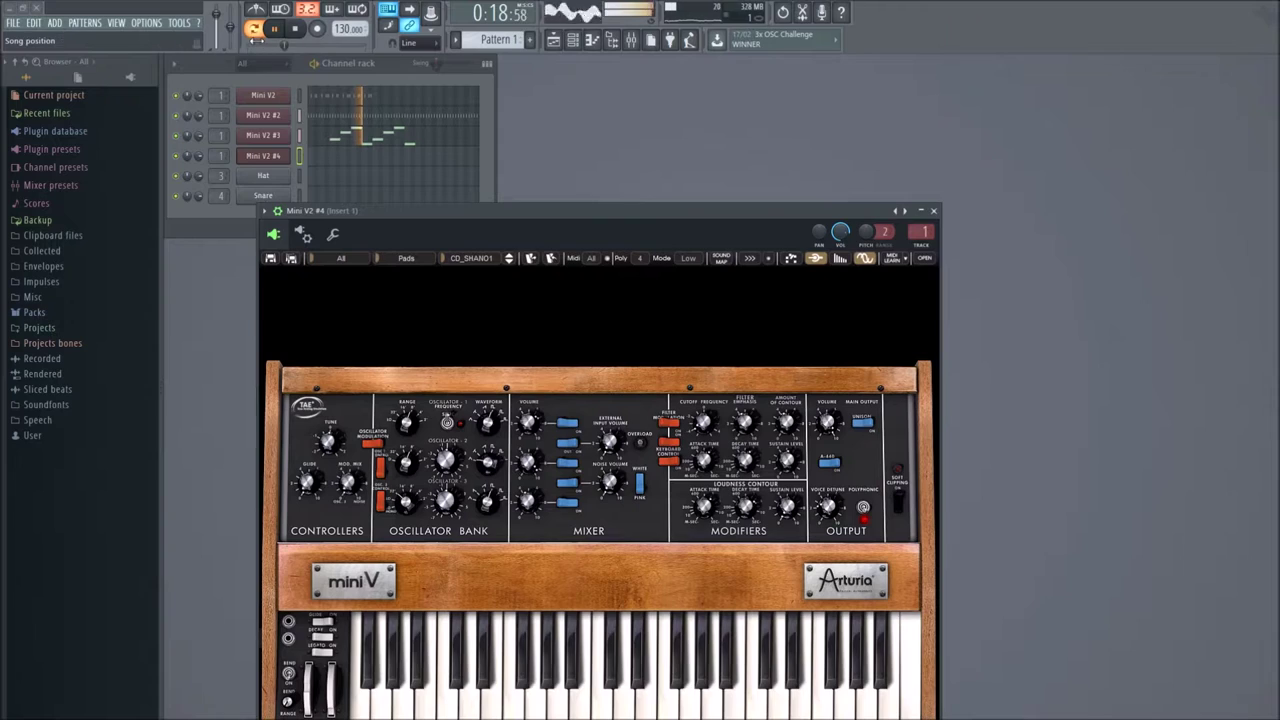
left_click(295, 30)
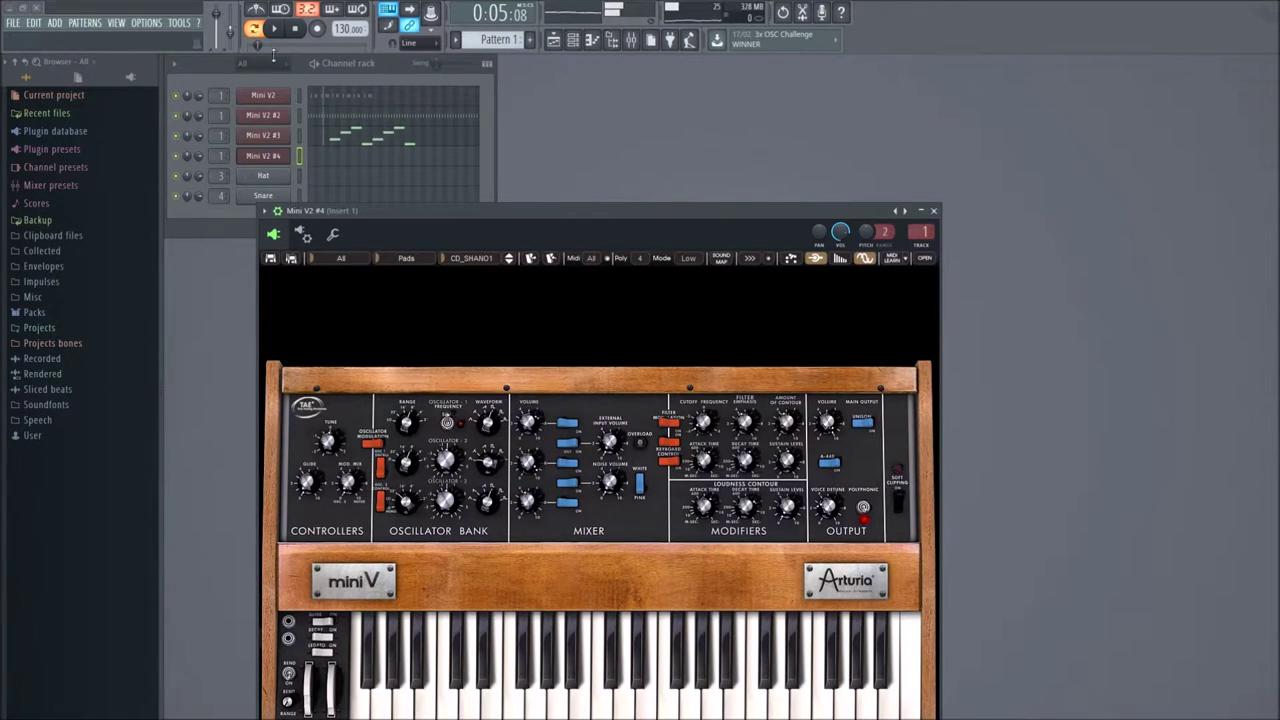
Play through the layered pattern once more and stop playback.
left_click(180, 99)
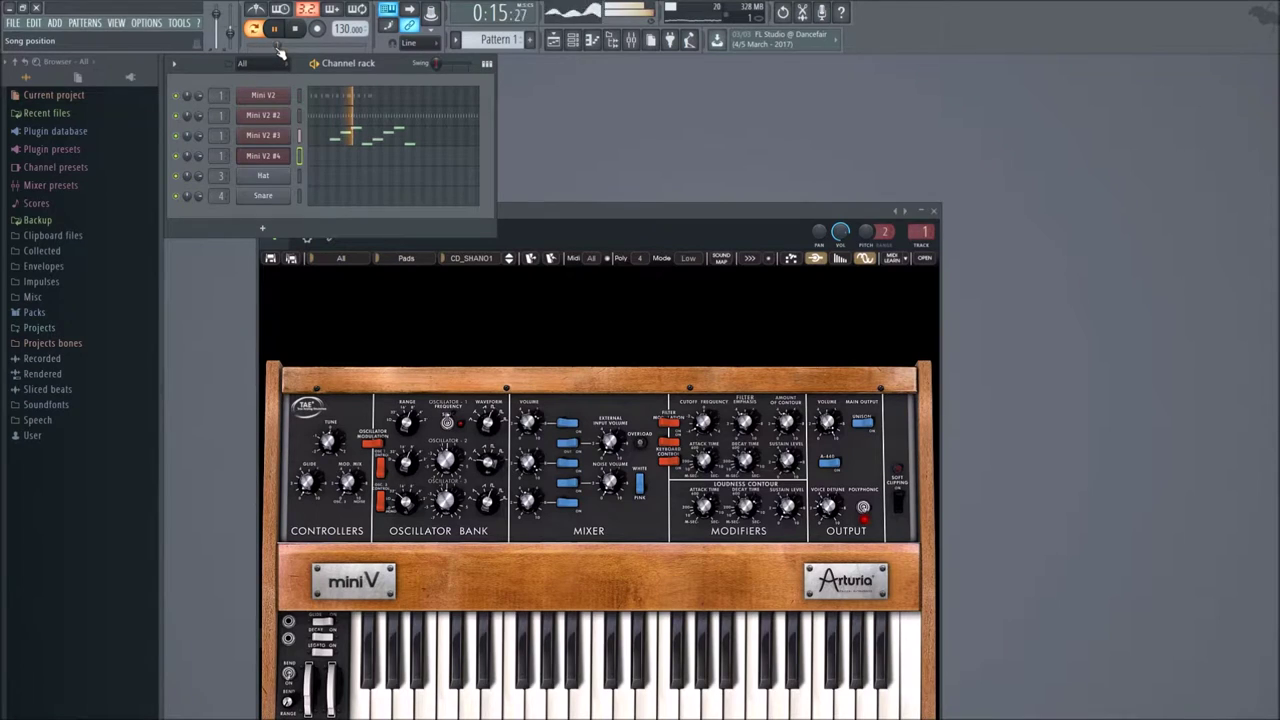
right_click(233, 38)
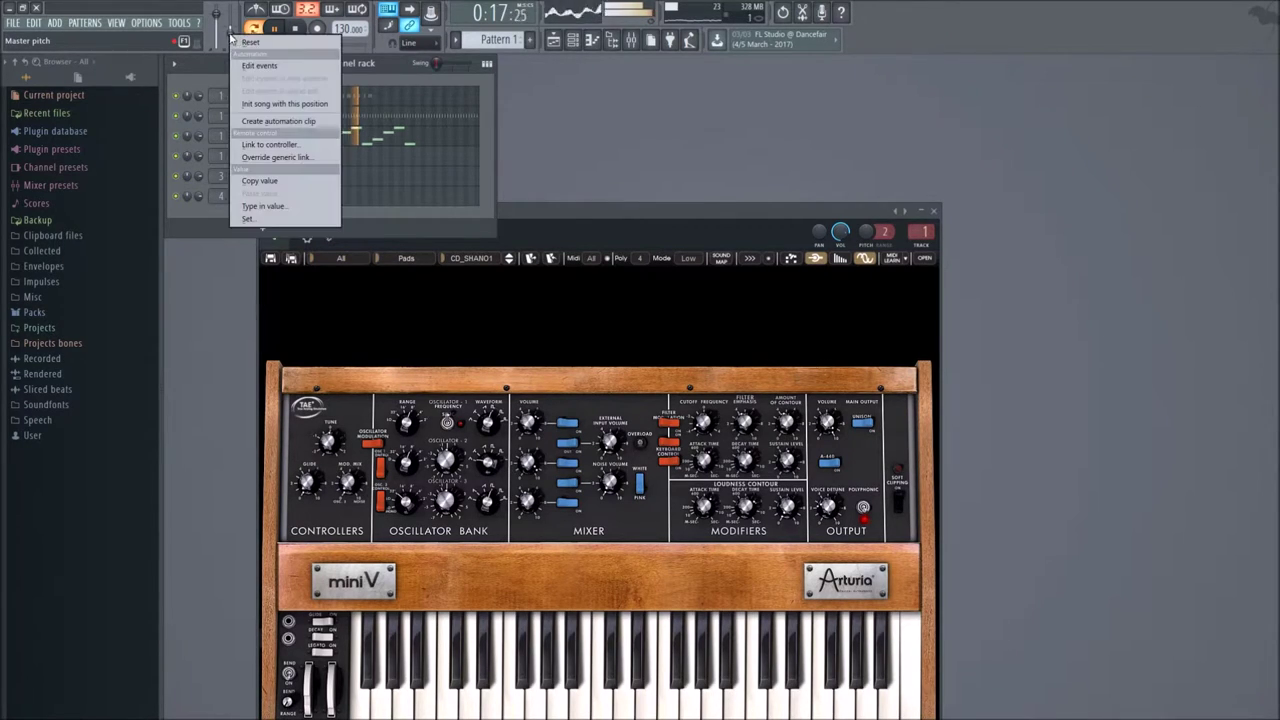
key("Escape")
left_click(298, 31)
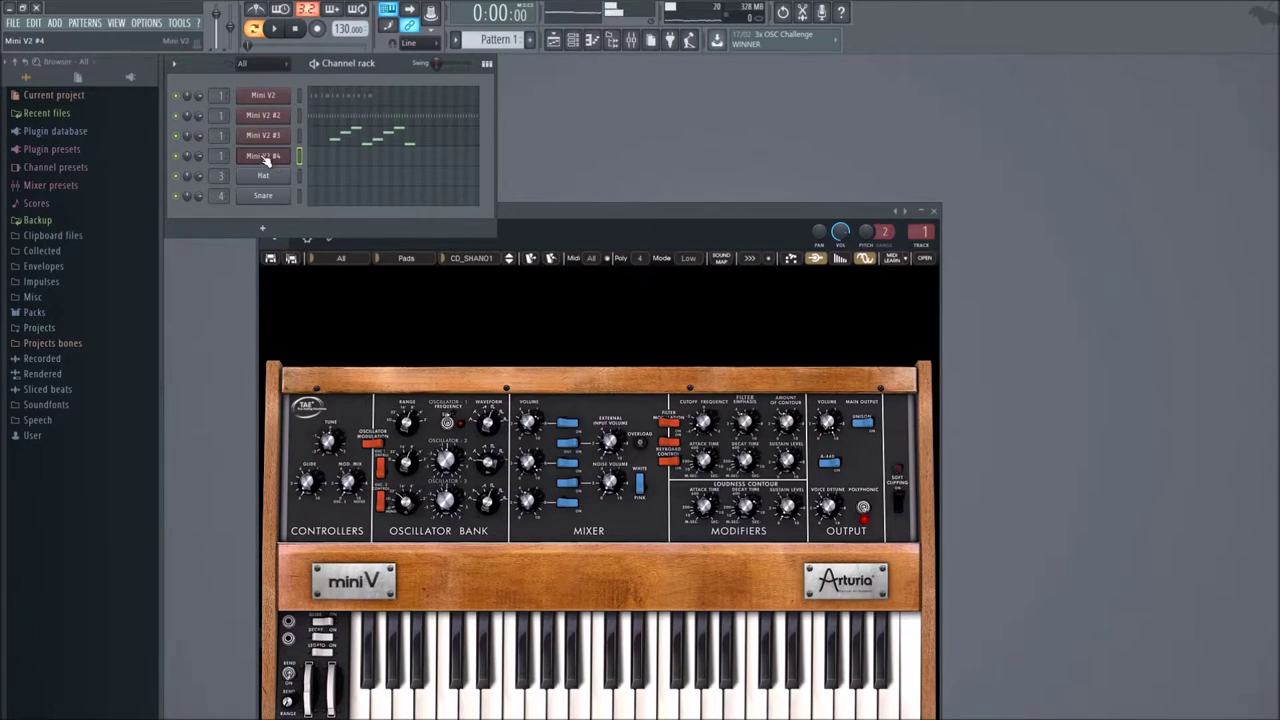
Open the Mini V2 #4 plugin window and load the Leads preset CE_DarkSolo1.
left_click(274, 160)
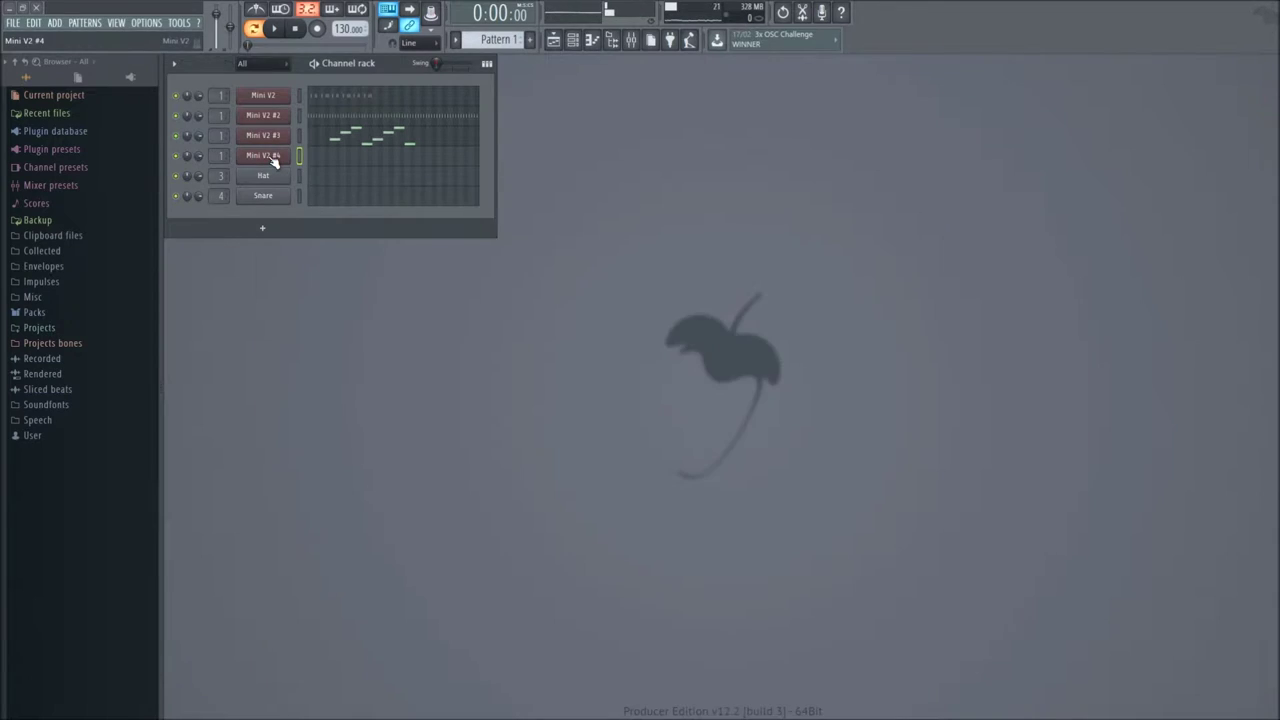
left_click(276, 160)
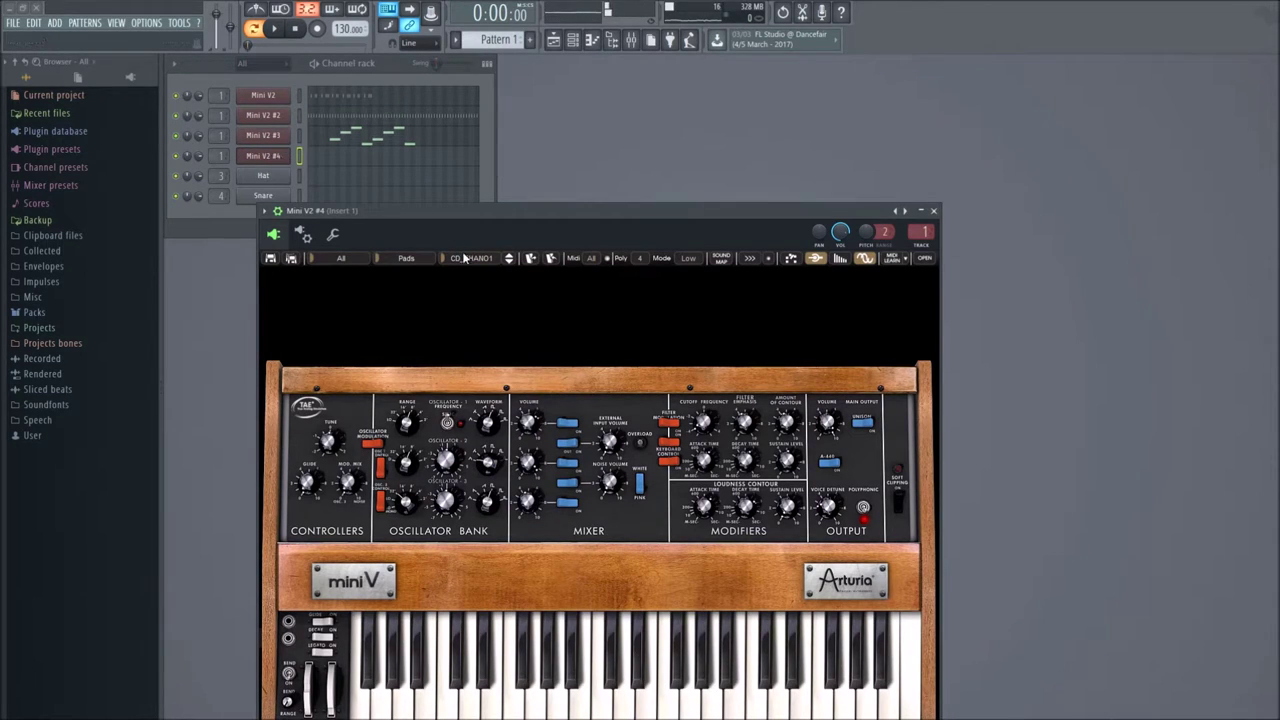
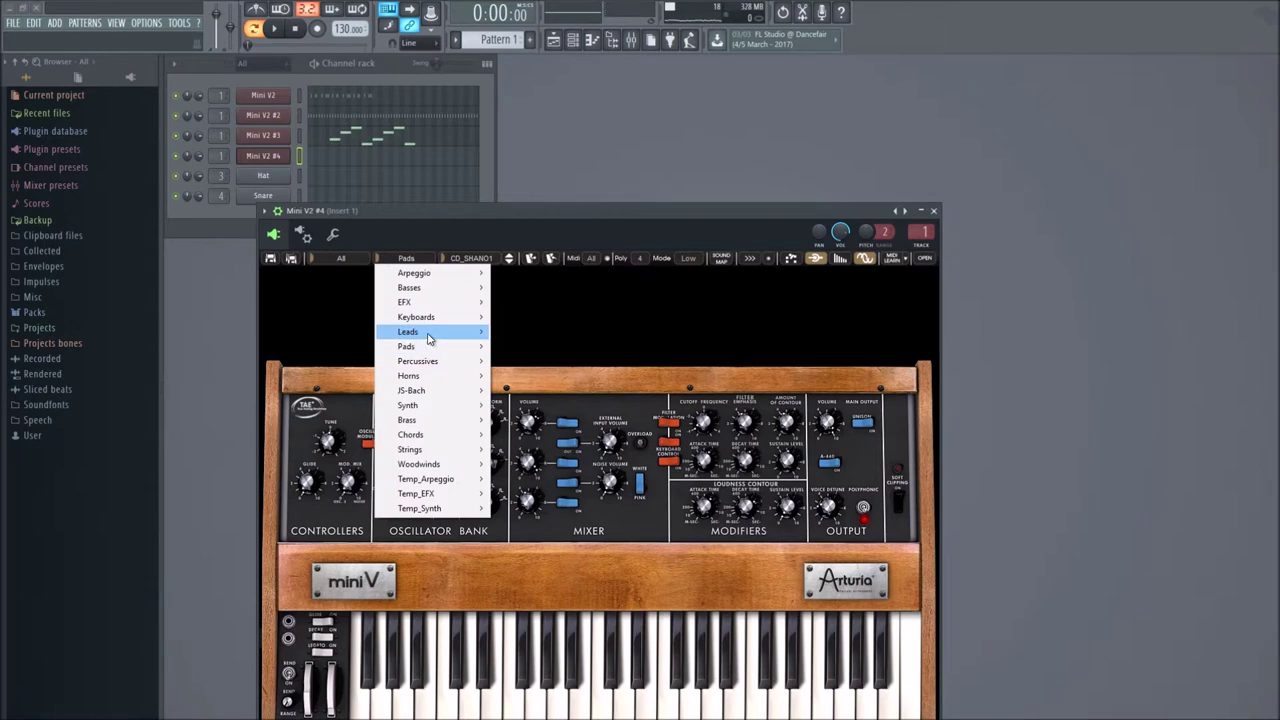
mouse_move(400, 333)
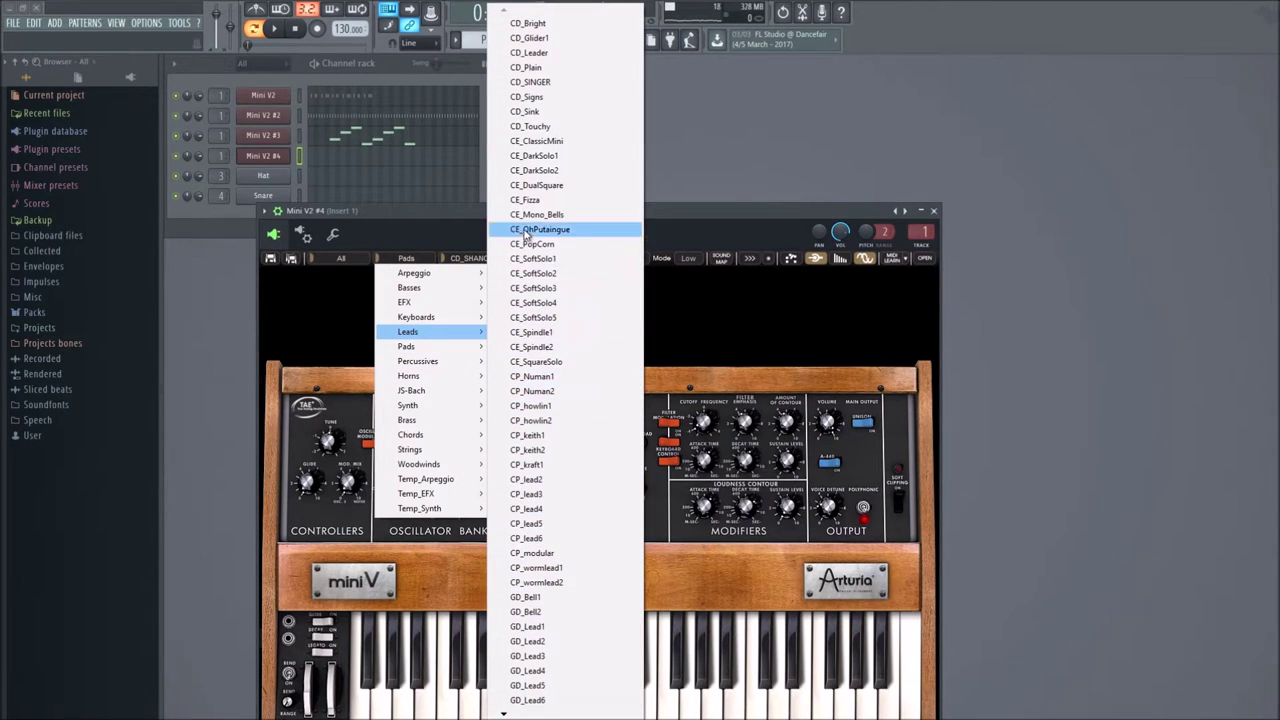
left_click(532, 156)
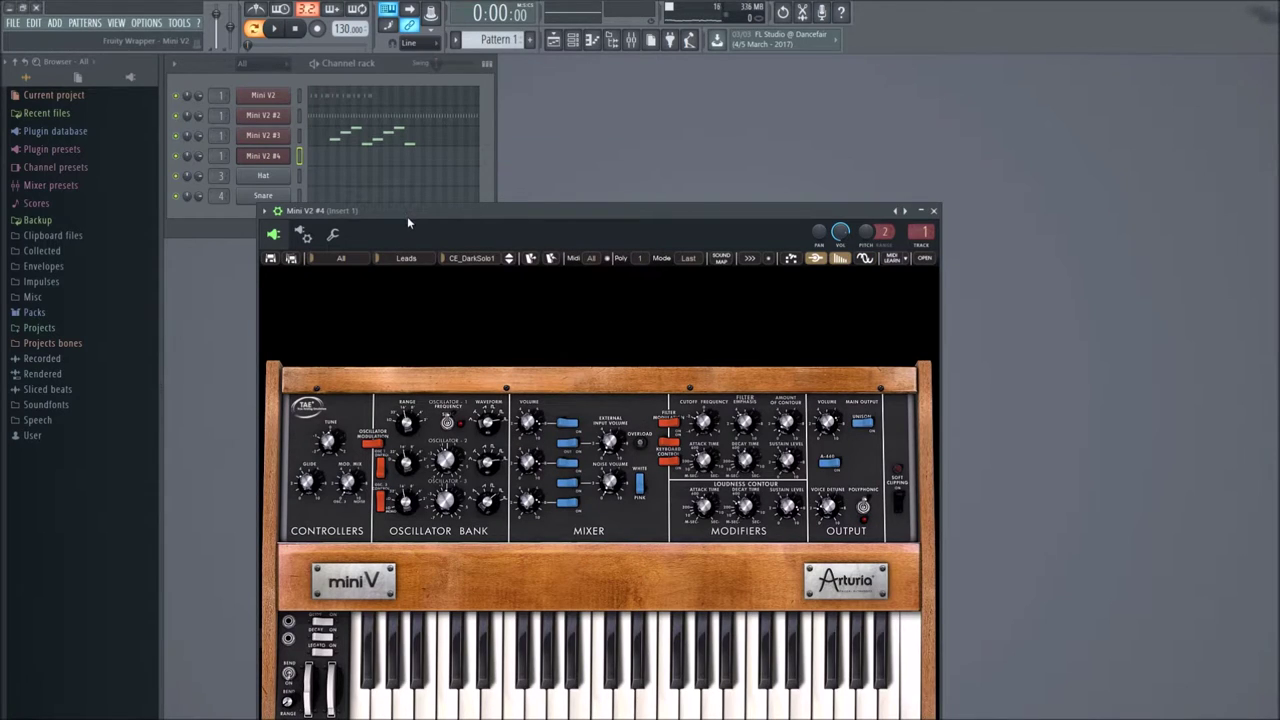
Audition the CE_DarkSolo1 lead on Mini V2 #4 by playing several notes.
key("z")
key("z")
key("c")
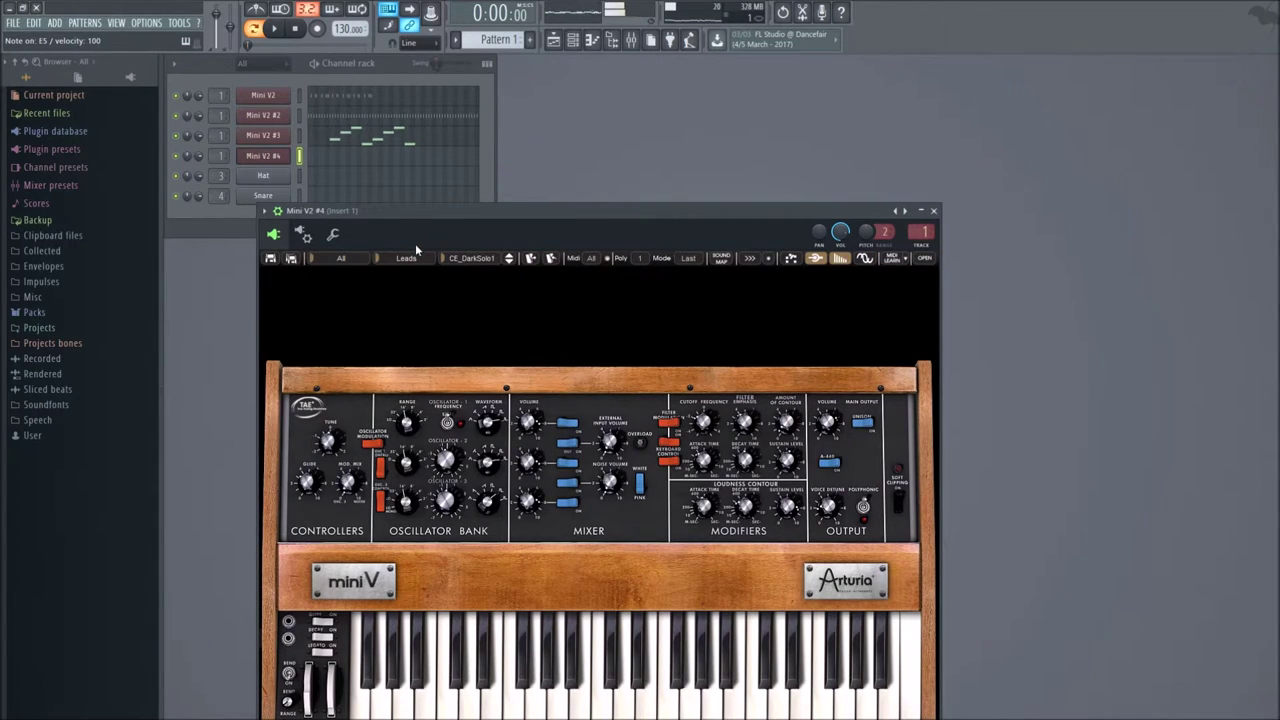
key("n")
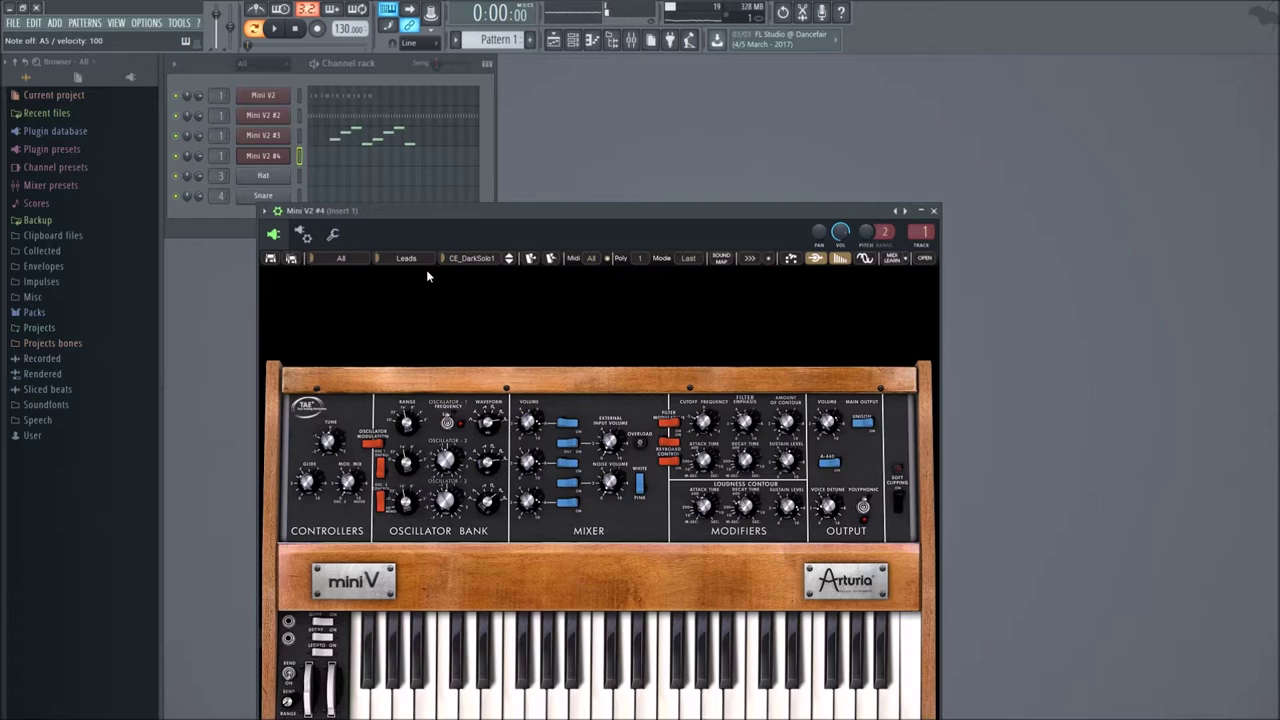
key("h")
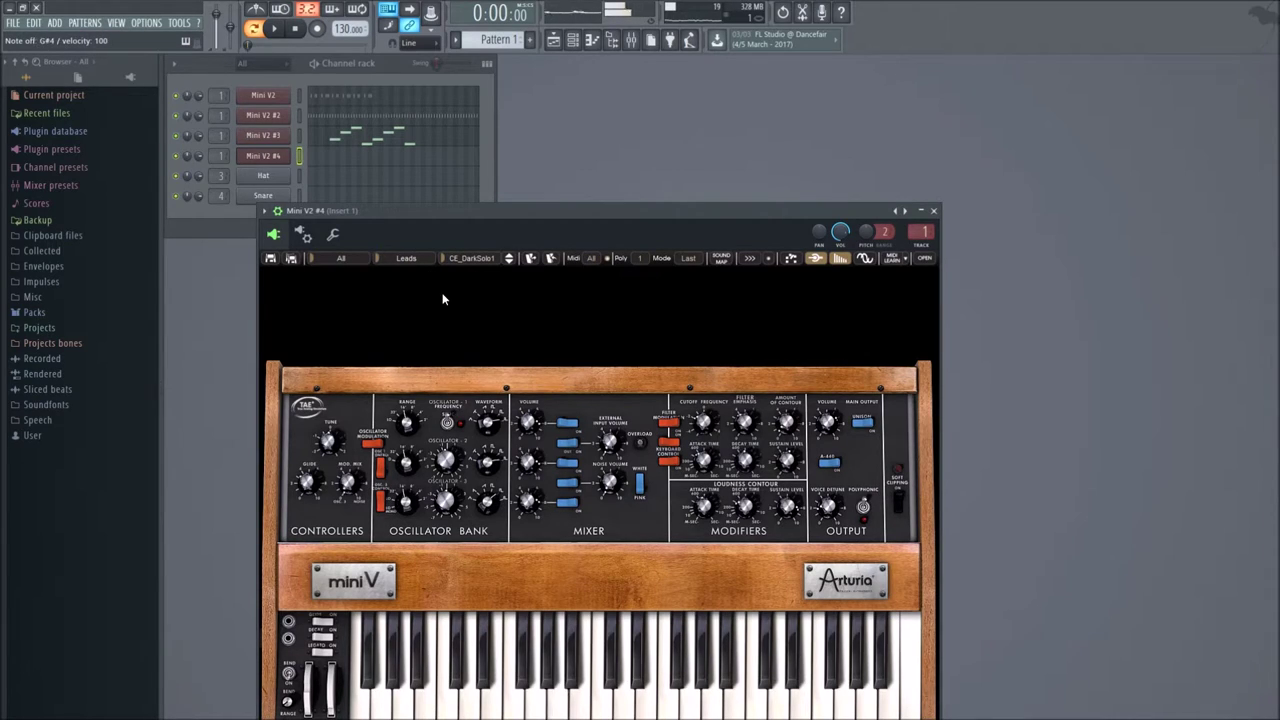
Play the layered pattern, moving the playback position forward to hear more of it, and stop playback.
key("c")
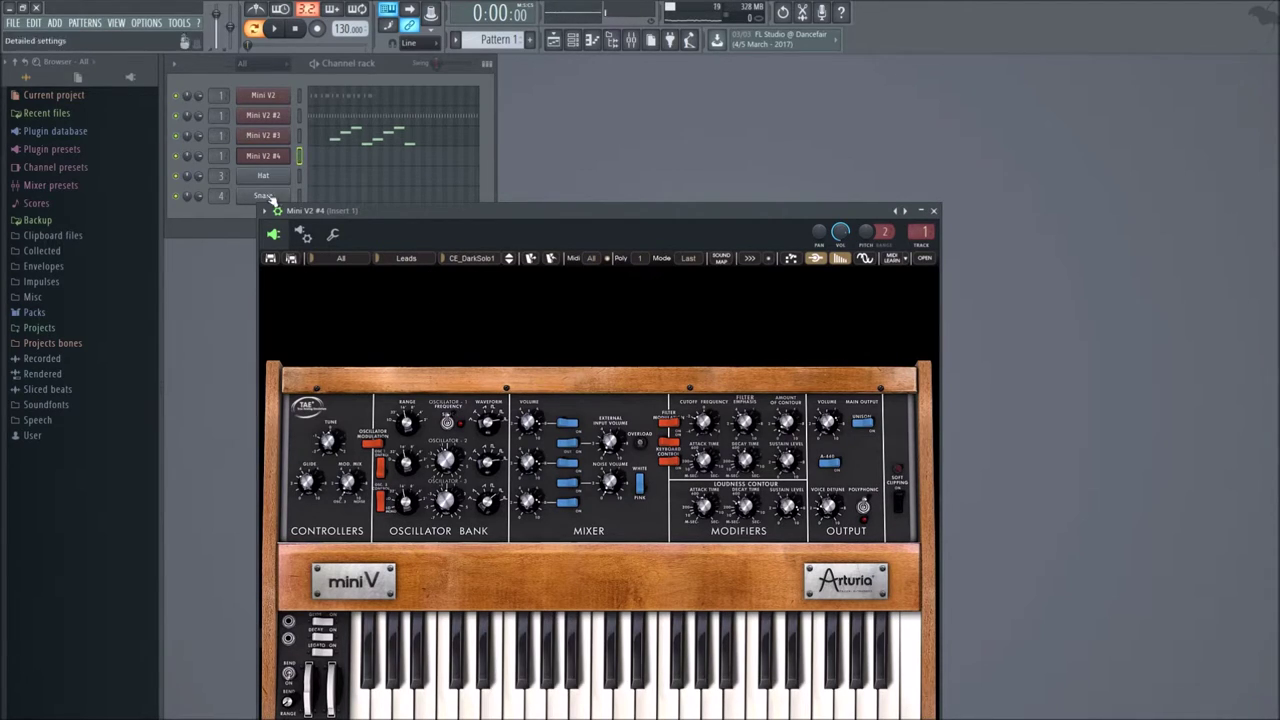
left_click(276, 29)
left_click_drag(253, 47, 281, 45)
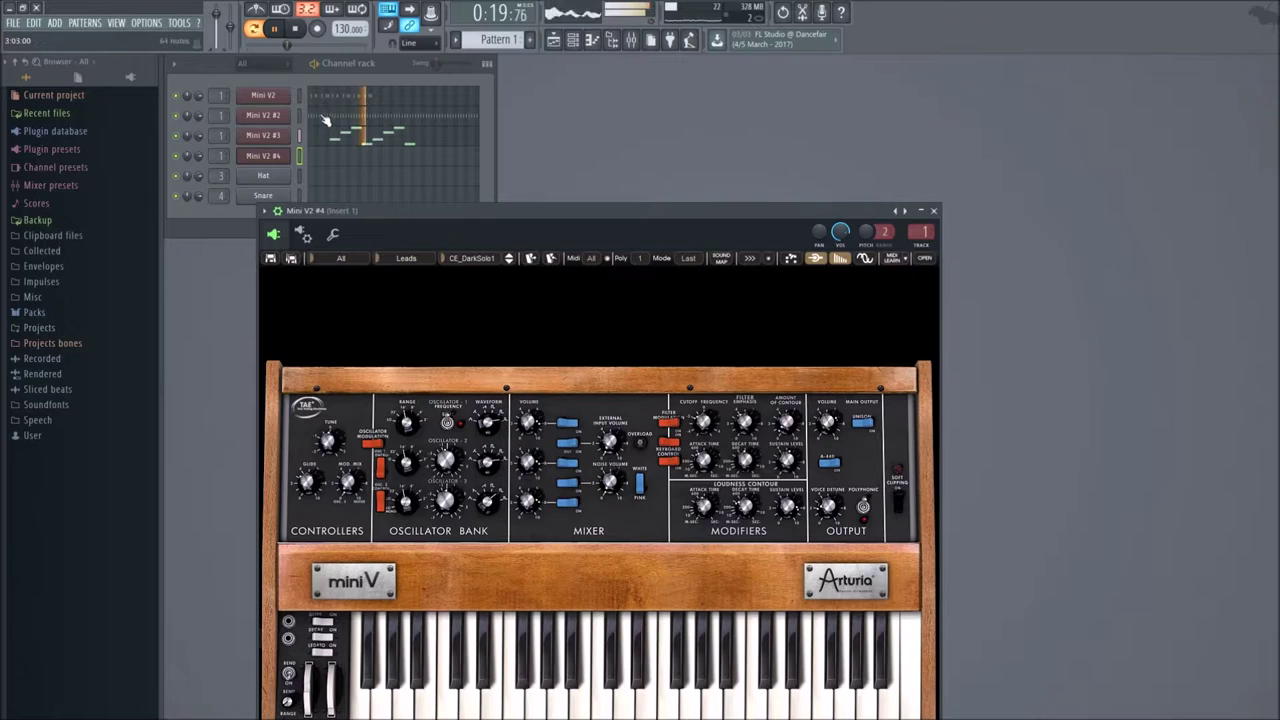
left_click(205, 158)
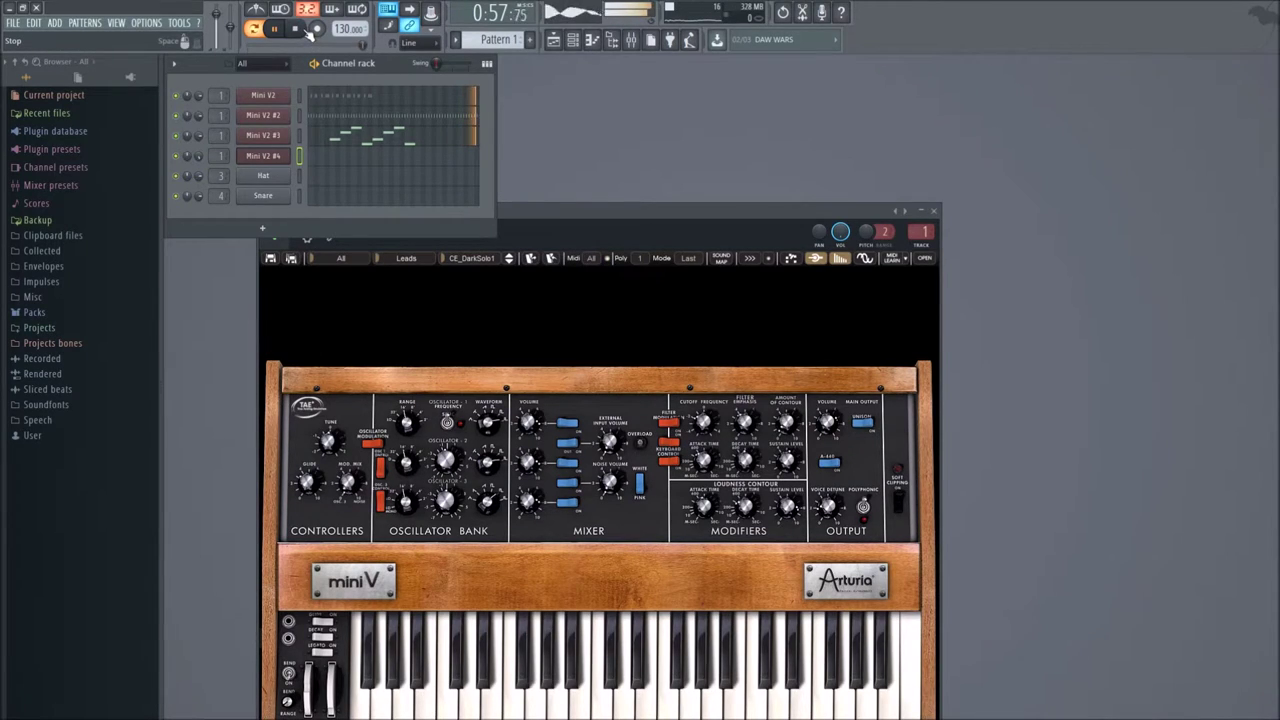
left_click(311, 33)
Shift the Mini V2 #3 notes in the piano roll so the sequence starts at bar 1, and close the piano roll.
right_click(288, 134)
left_click(316, 138)
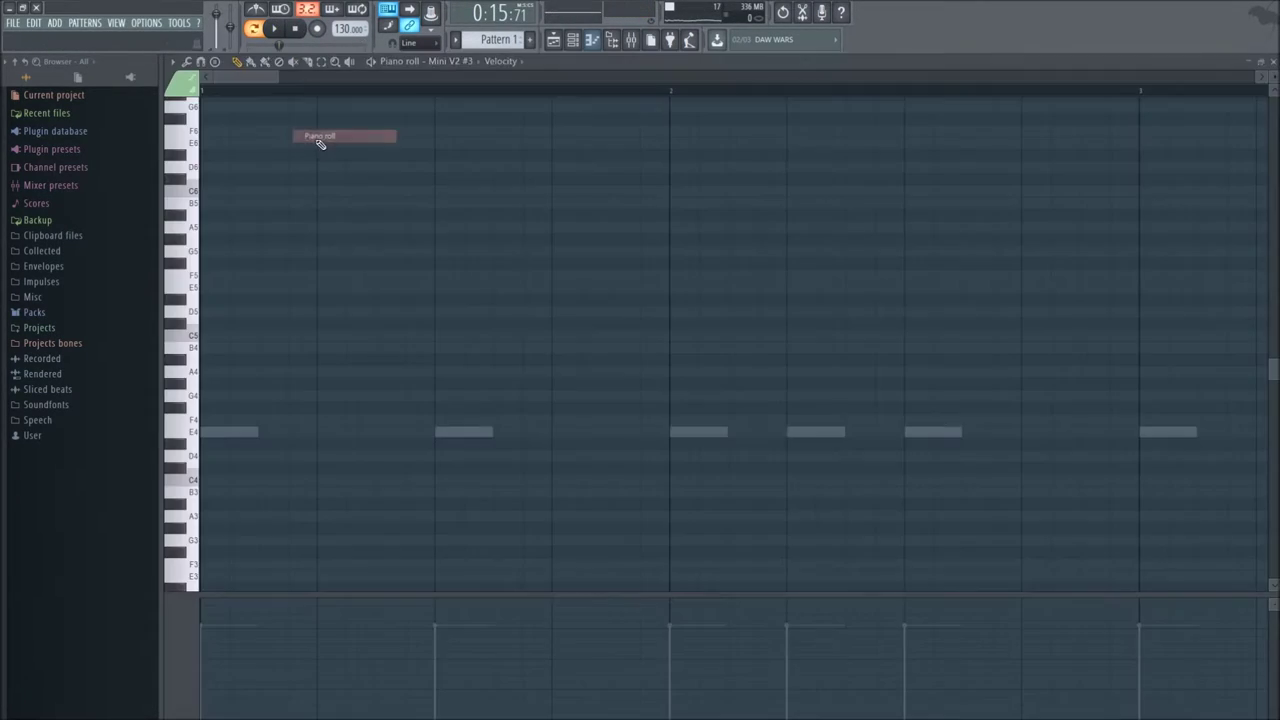
left_click_drag(234, 75, 205, 90)
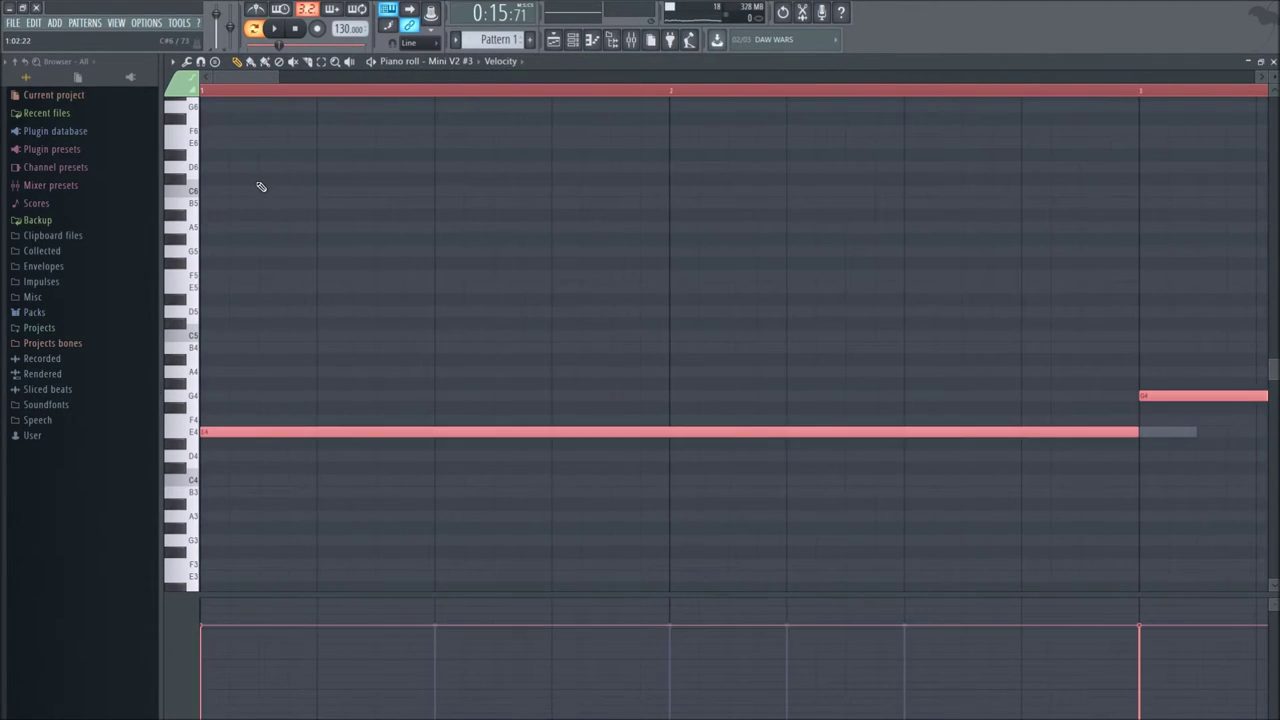
left_click(1273, 61)
Check the Mini V2 #4 piano roll from its start to around bar 27 and close it.
right_click(261, 147)
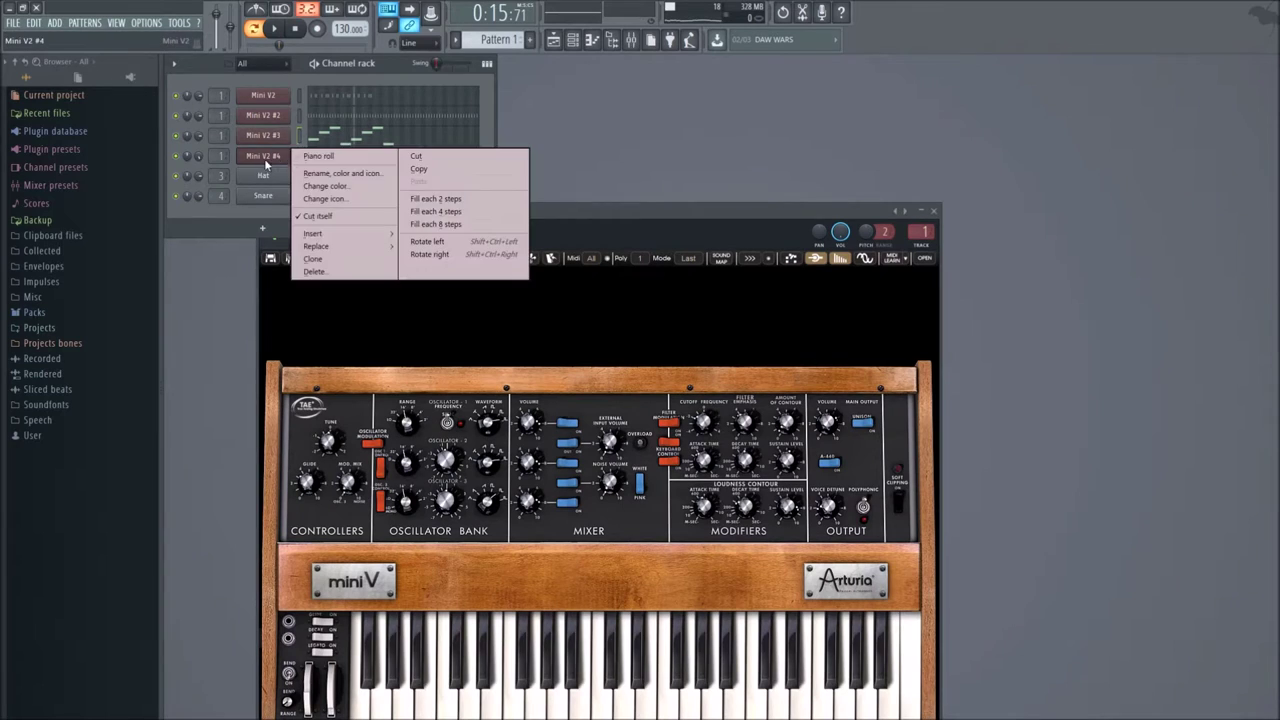
left_click(316, 160)
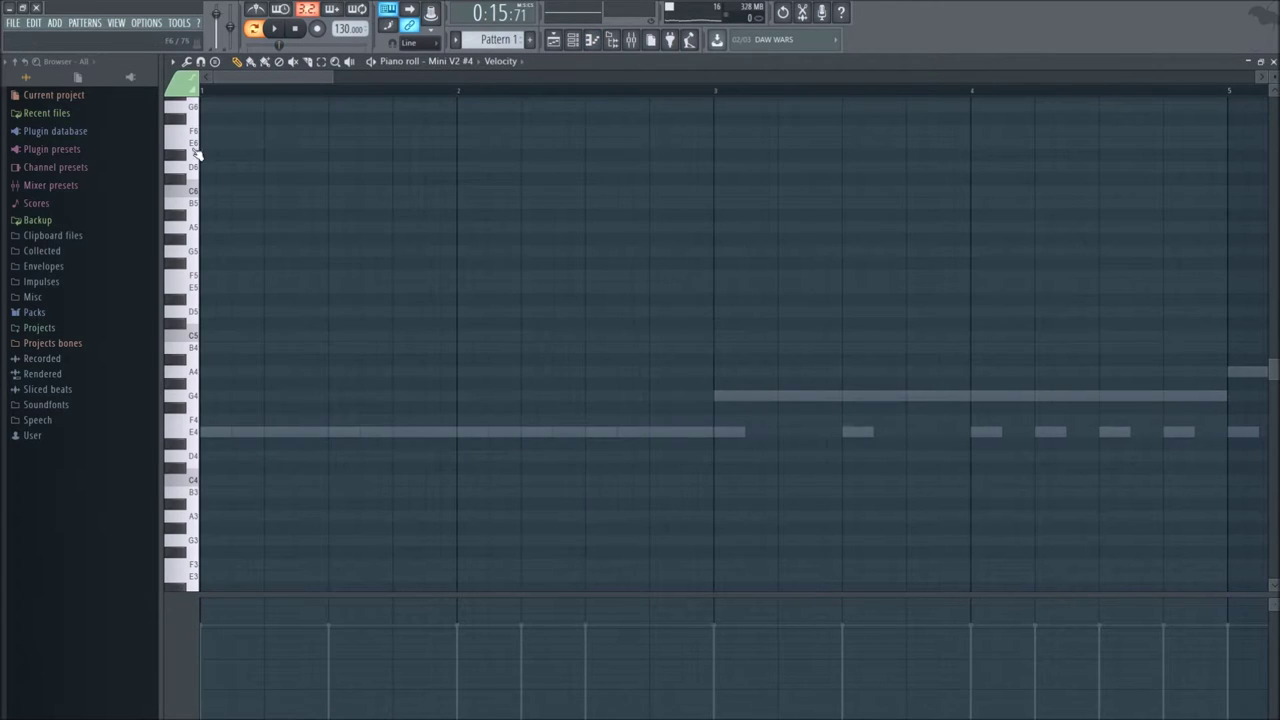
left_click_drag(247, 76, 915, 76)
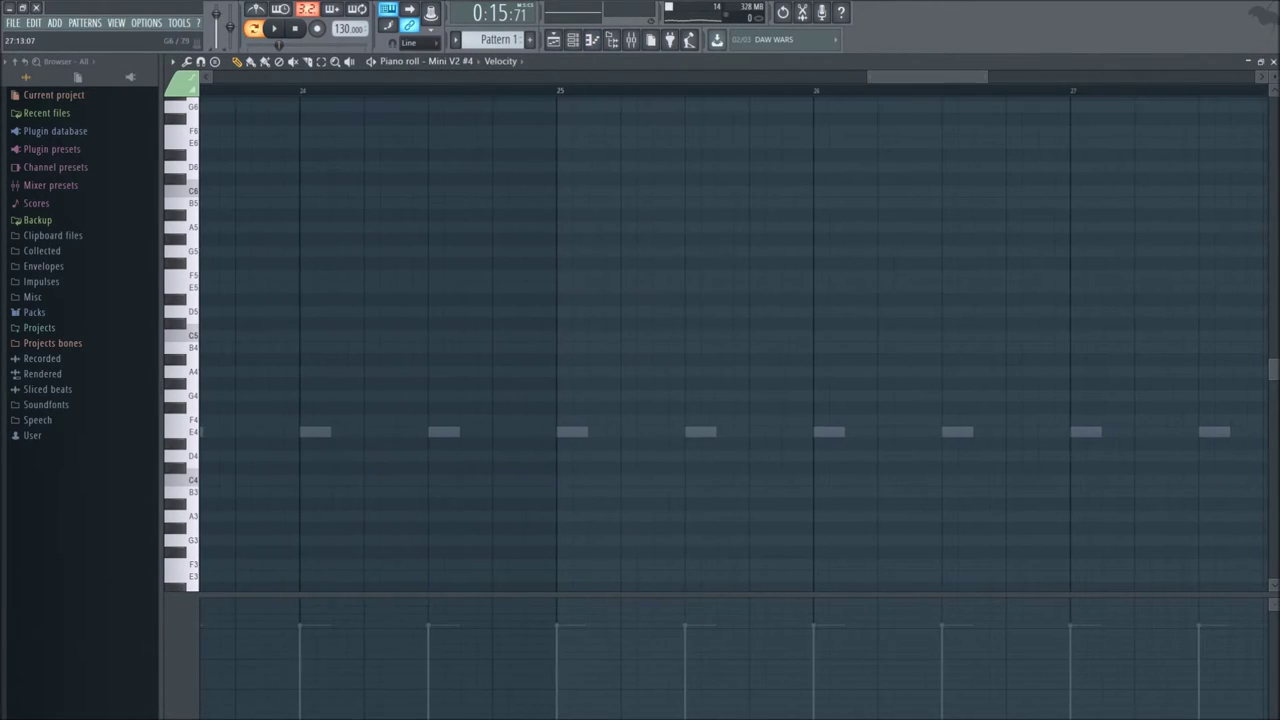
left_click(1273, 61)
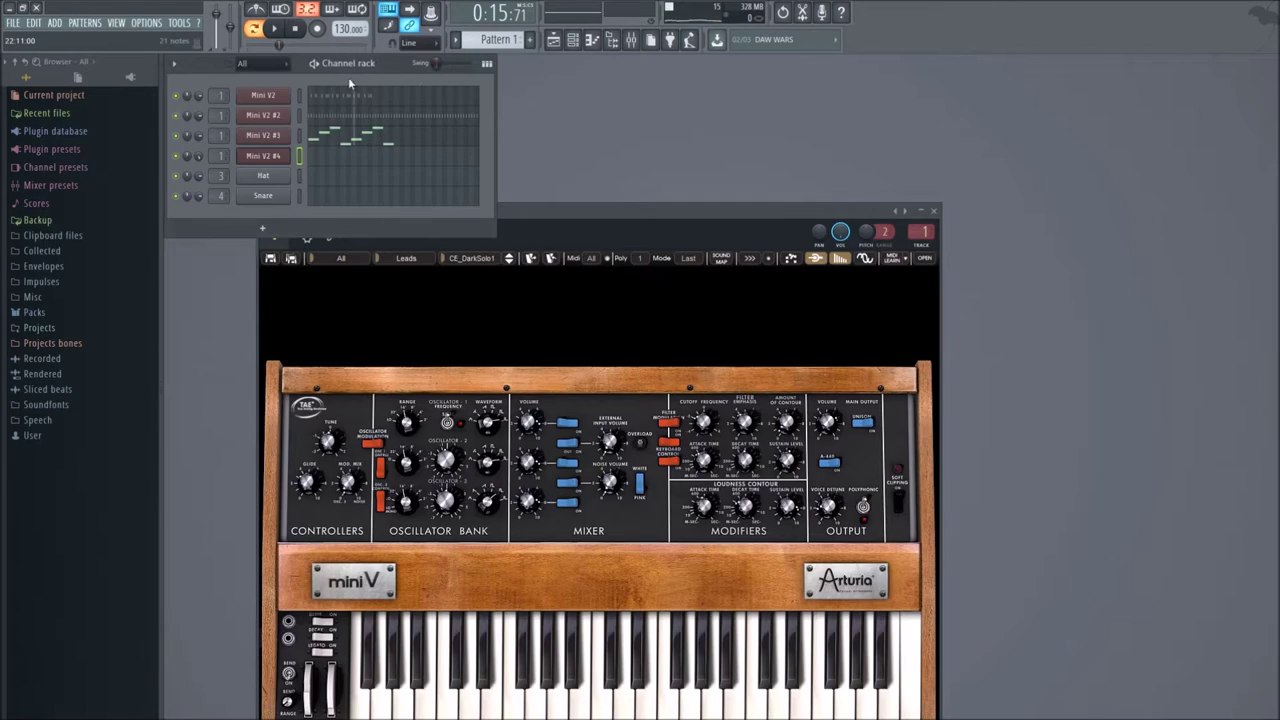
Play the pattern from the start with the Mini V2 #4 window open for playing along, and stop playback.
left_click(295, 28)
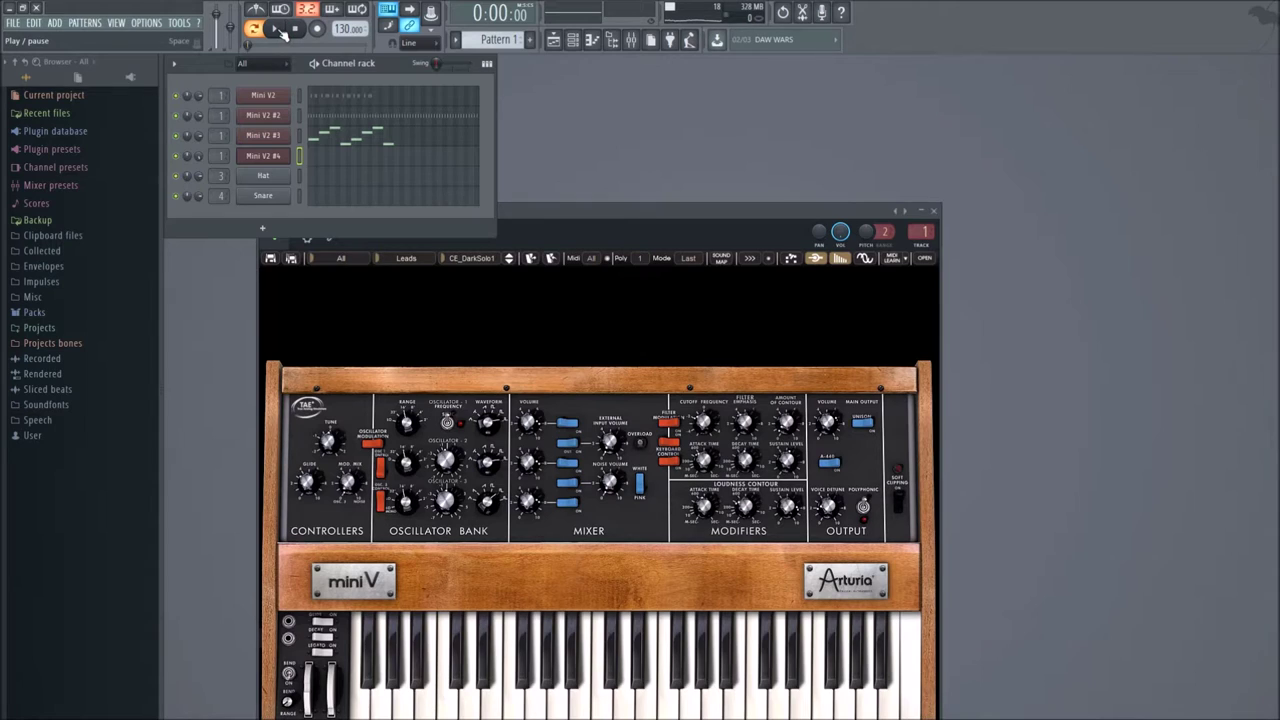
left_click(278, 29)
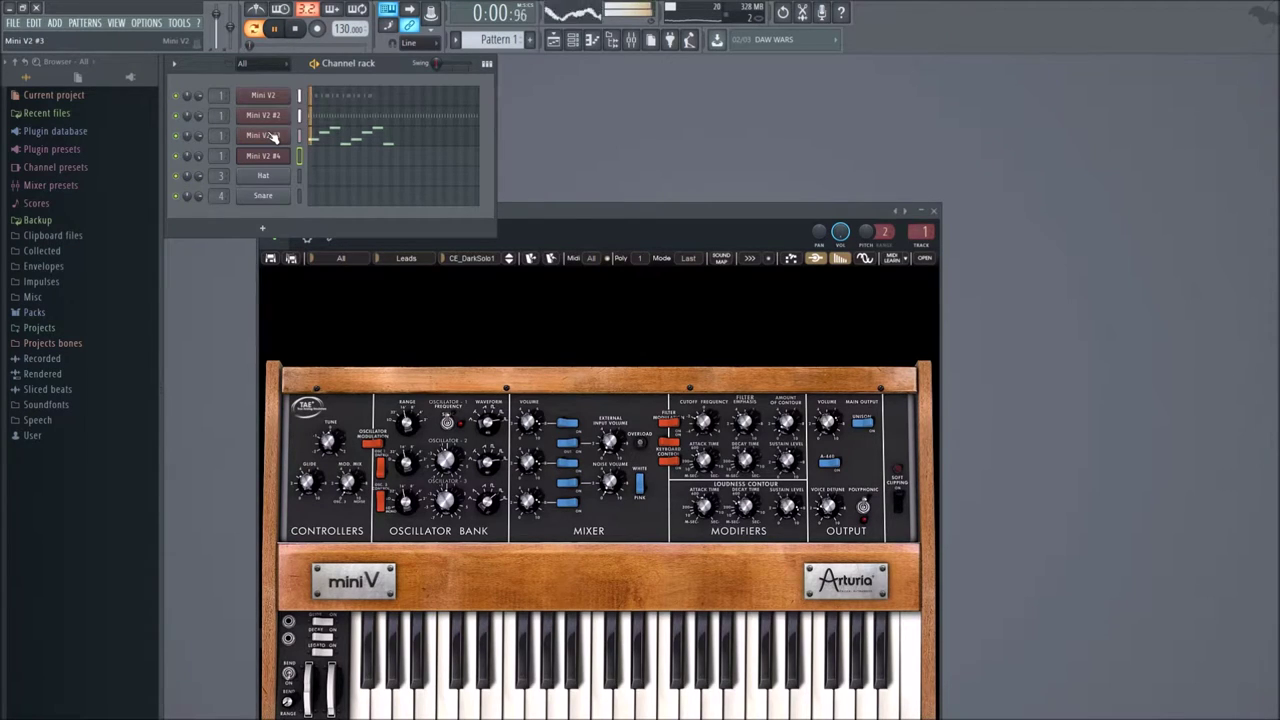
left_click(262, 157)
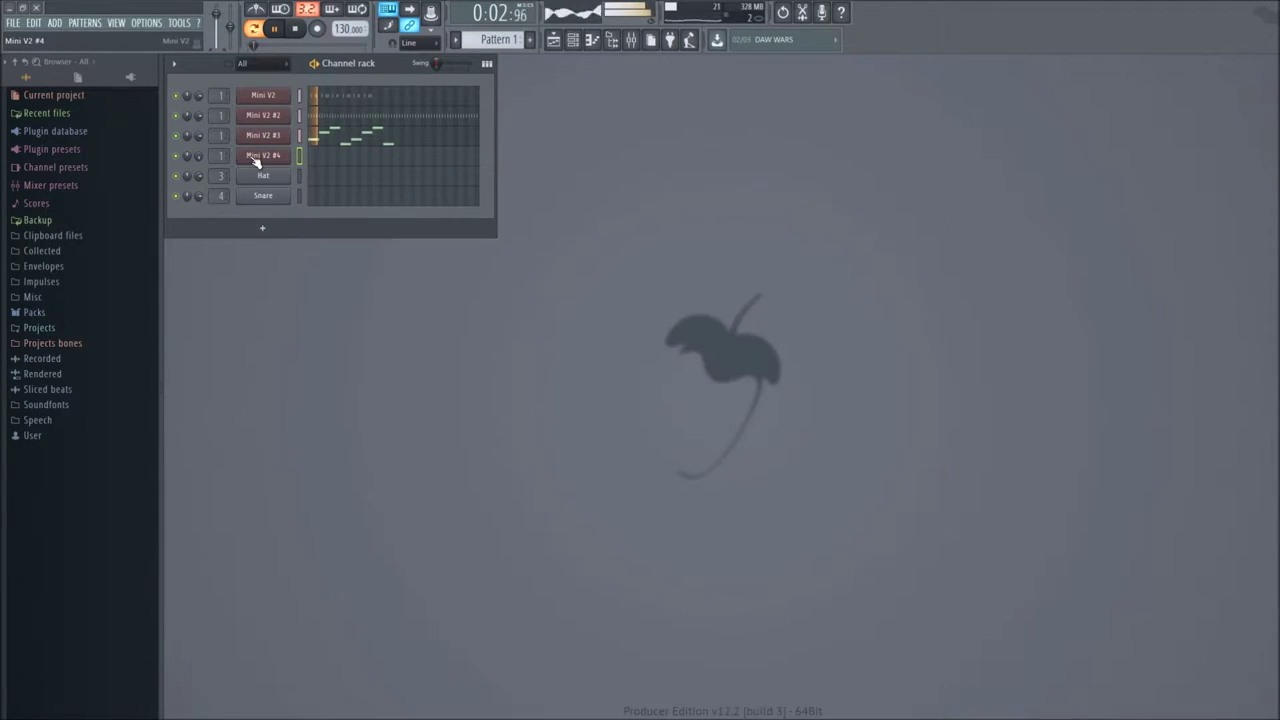
left_click(262, 157)
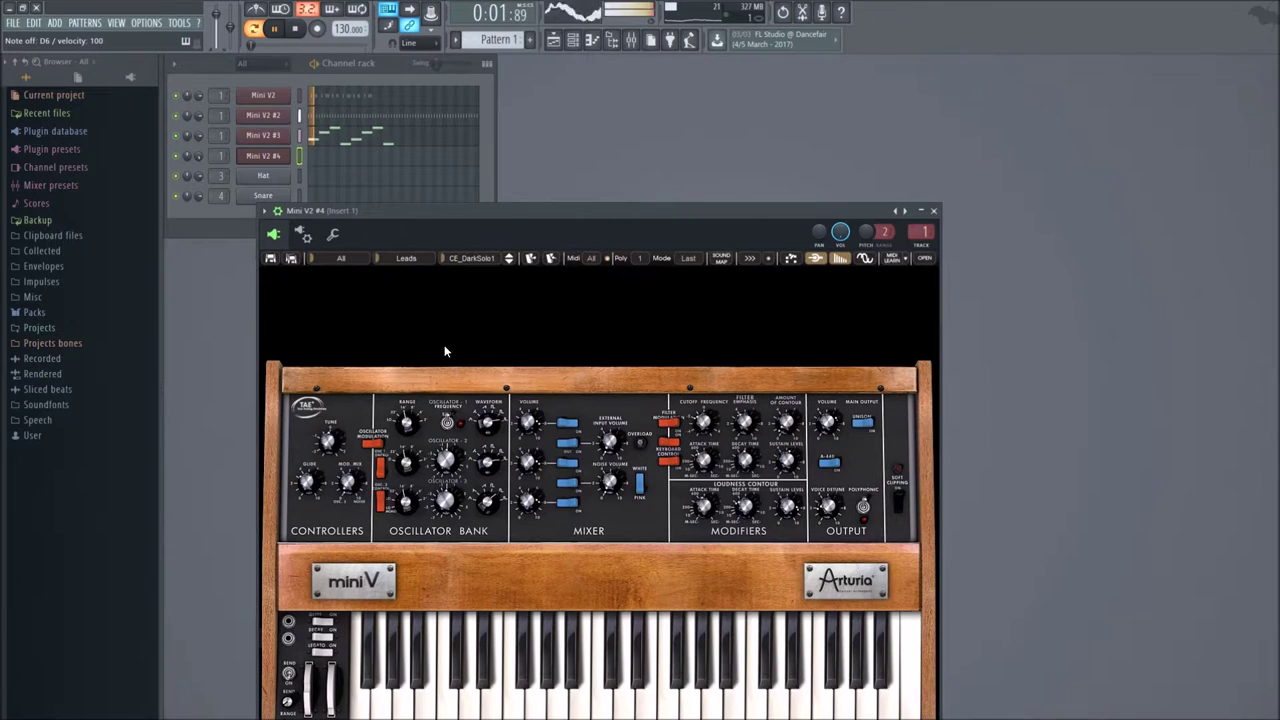
left_click(297, 32)
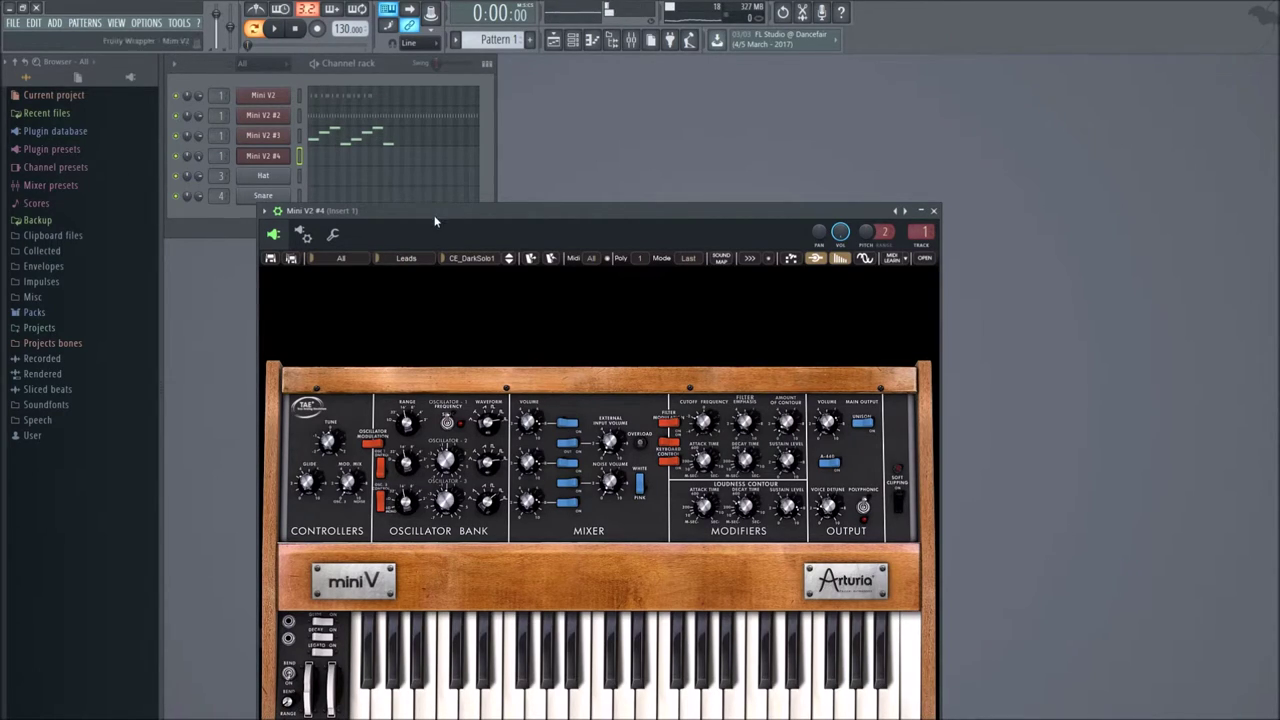
Audition the CE_DarkSolo1 lead by playing E5, repeated F#5 notes and a higher closing note.
key("e")
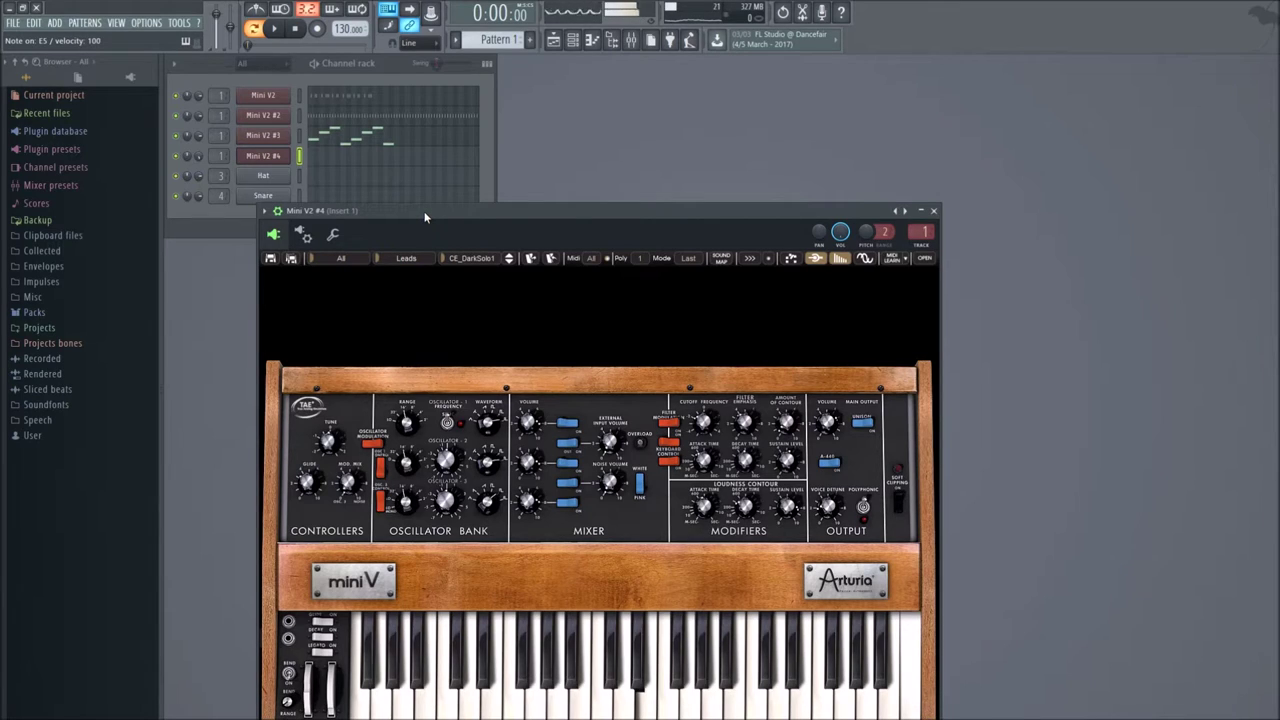
key("5")
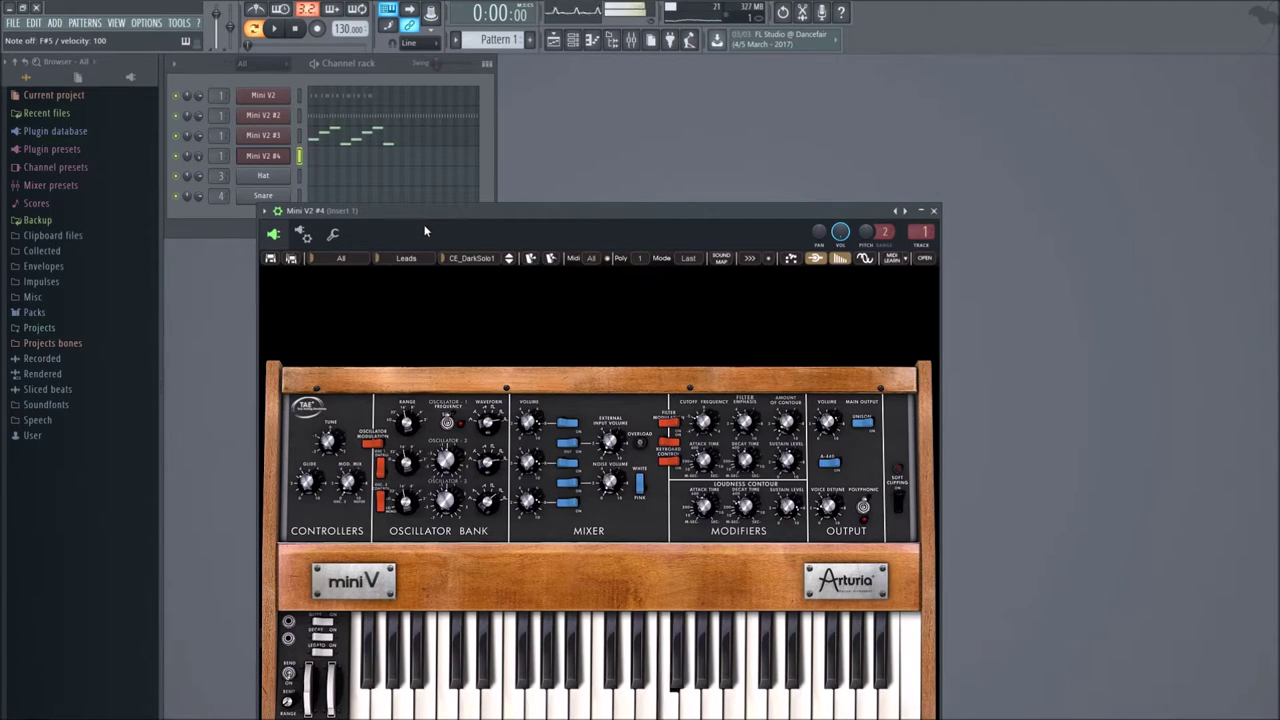
key("5")
key("5")
key("5")
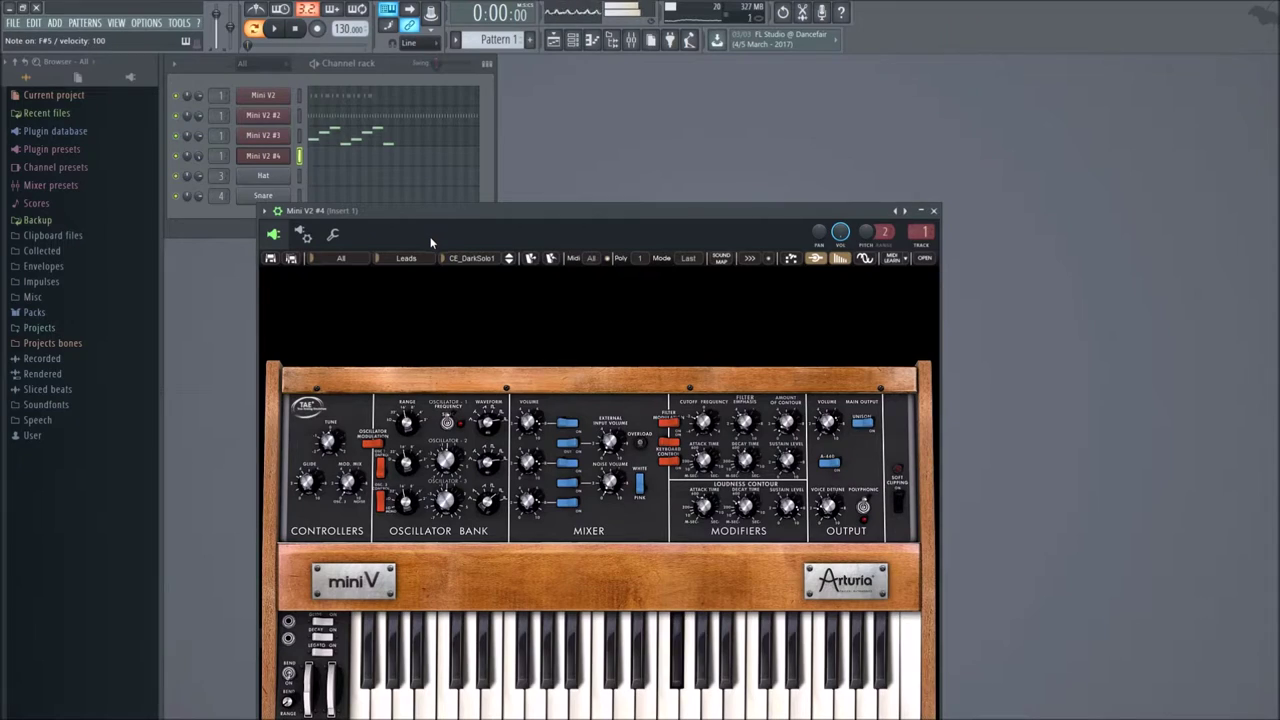
key("5")
key("5")
key("5")
key("5")
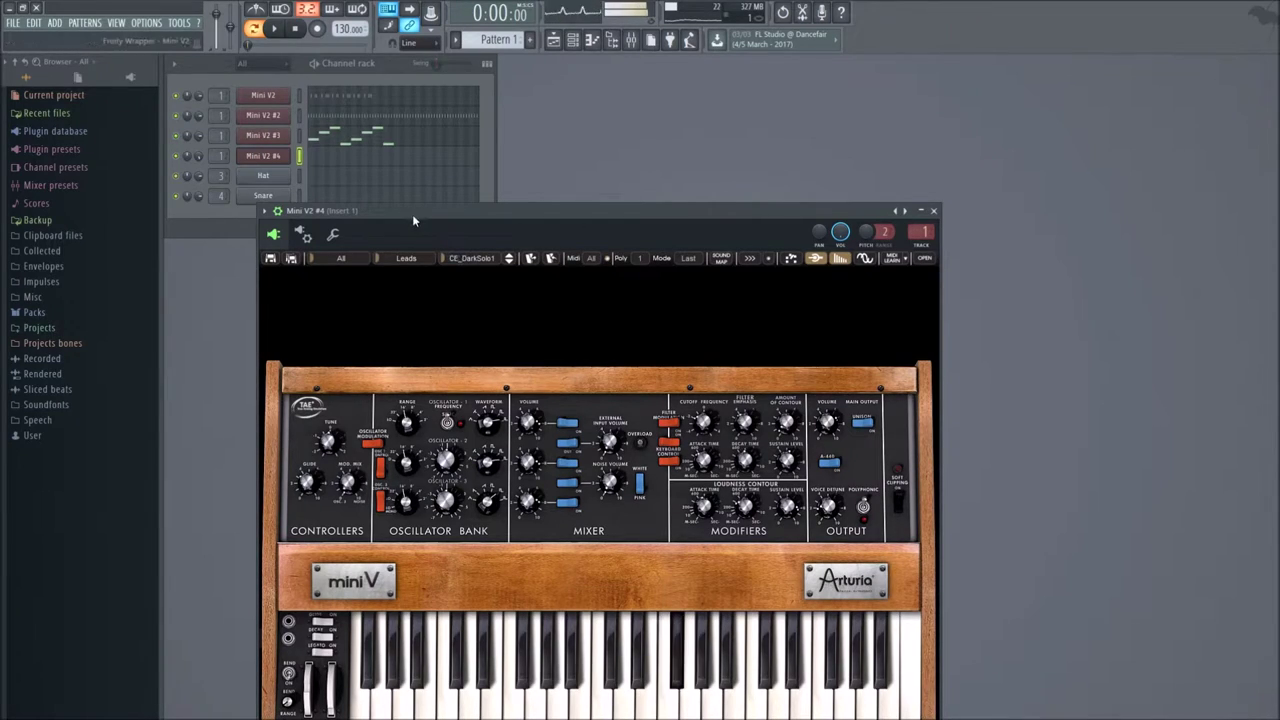
key("5")
key("5")
key("5")
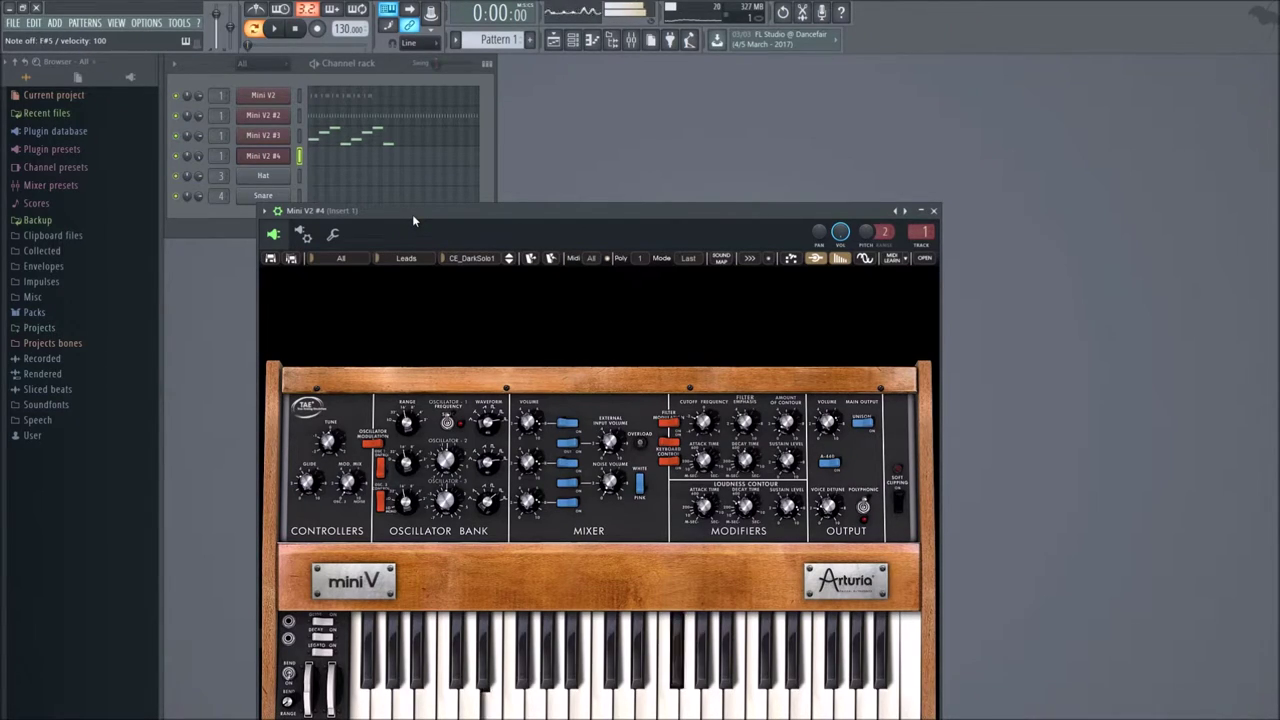
key("5")
key("5")
key("5")
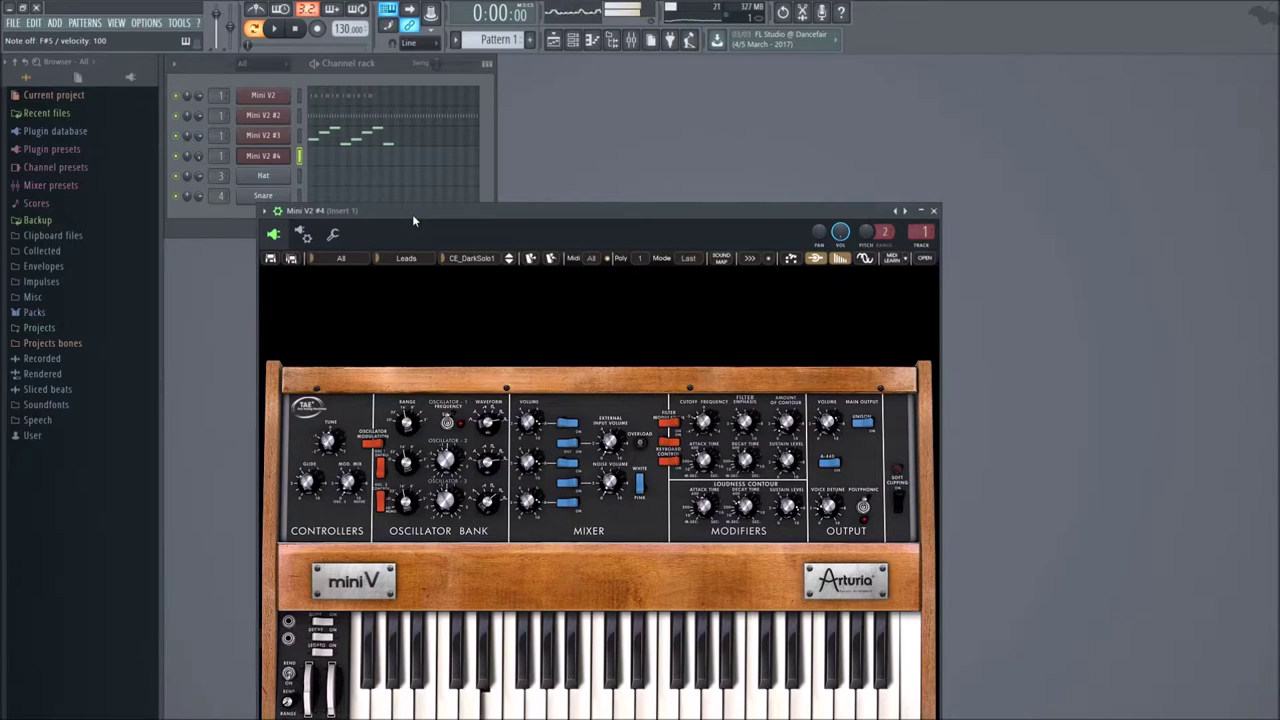
key("5")
key("5")
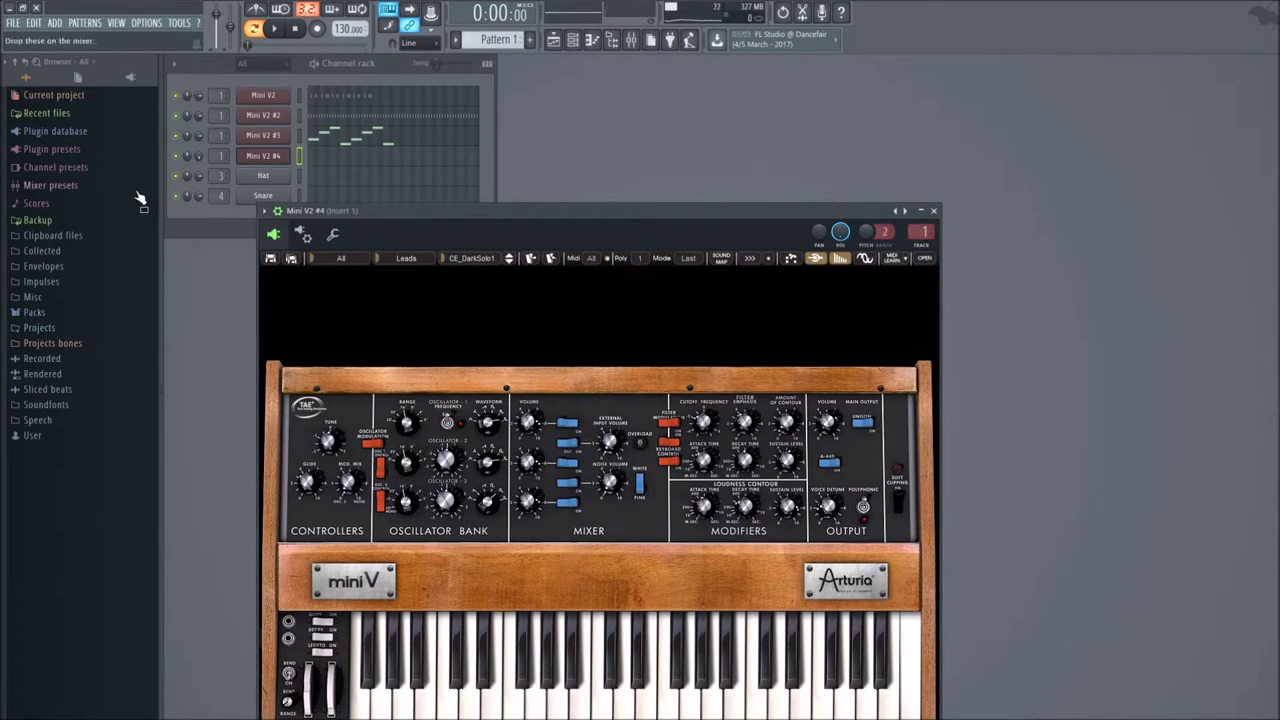
key("i")
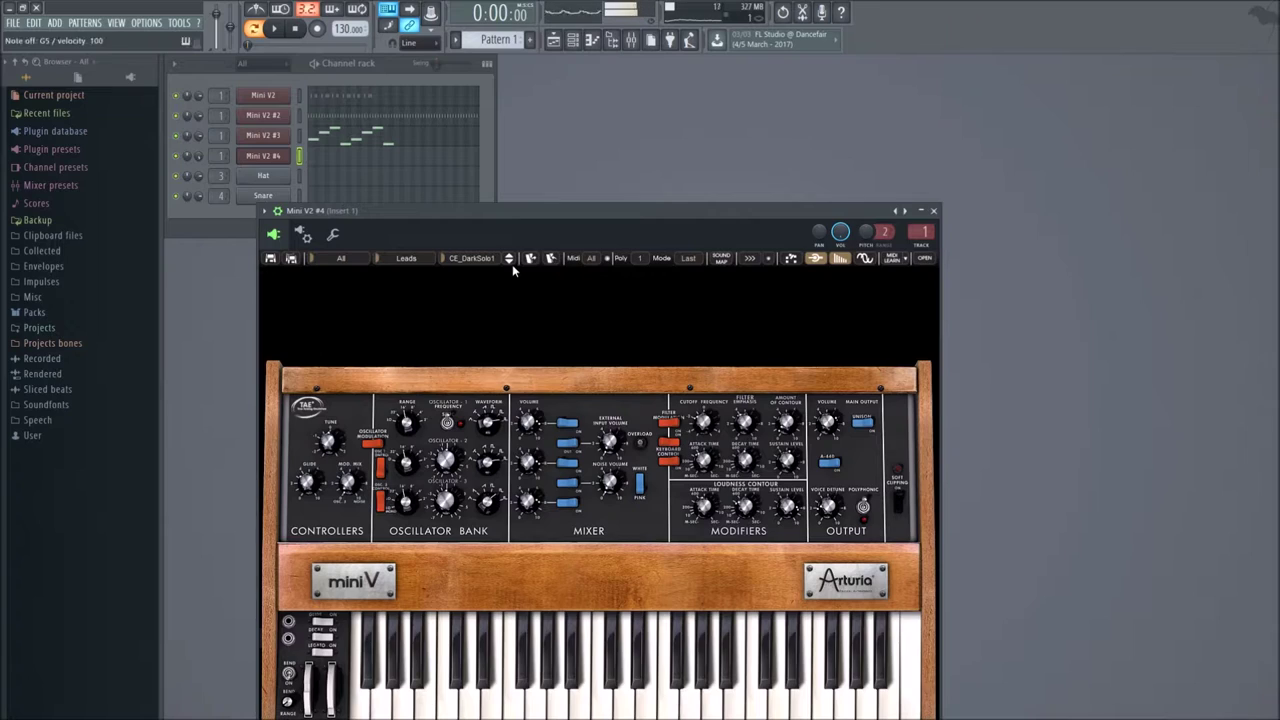
Switch Mini V2 #4 to the CE_DarkSolo2 preset and audition it with fast repeating runs in two octaves.
left_click(509, 262)
key("e")
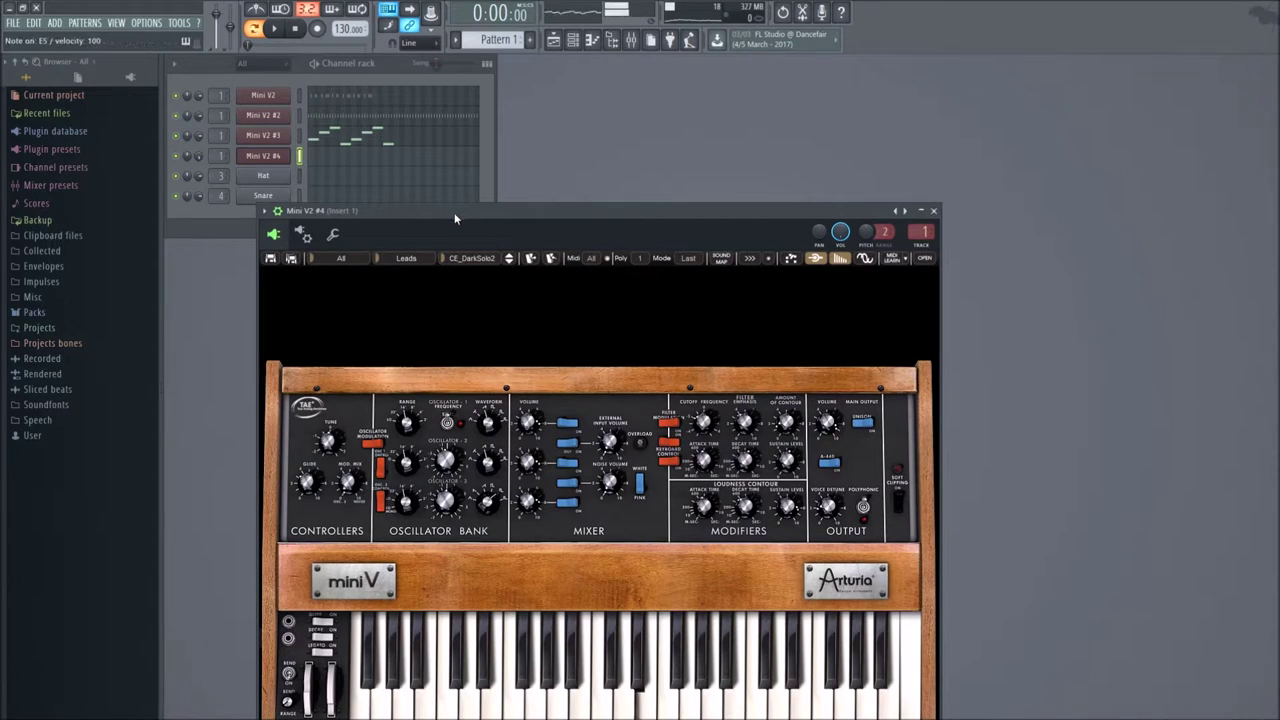
key("t")
key("y")
key("e")
key("t")
key("y")
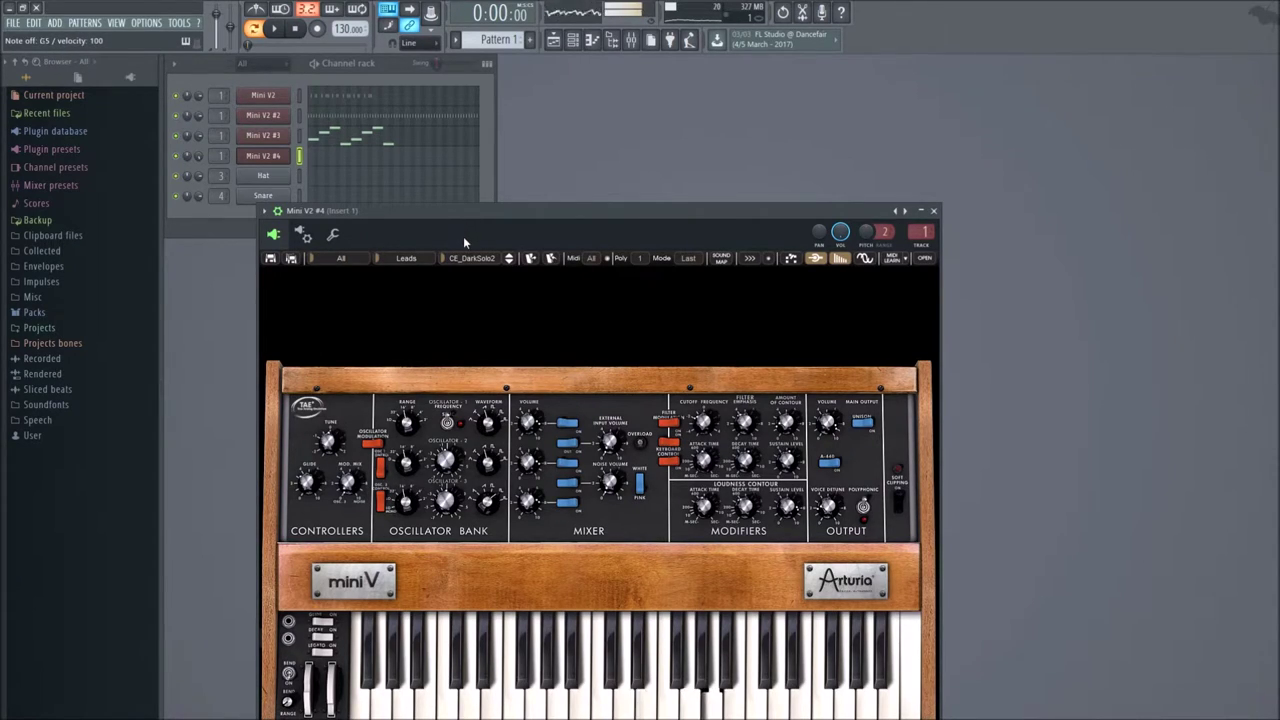
key("e")
key("t")
key("y")
key("c")
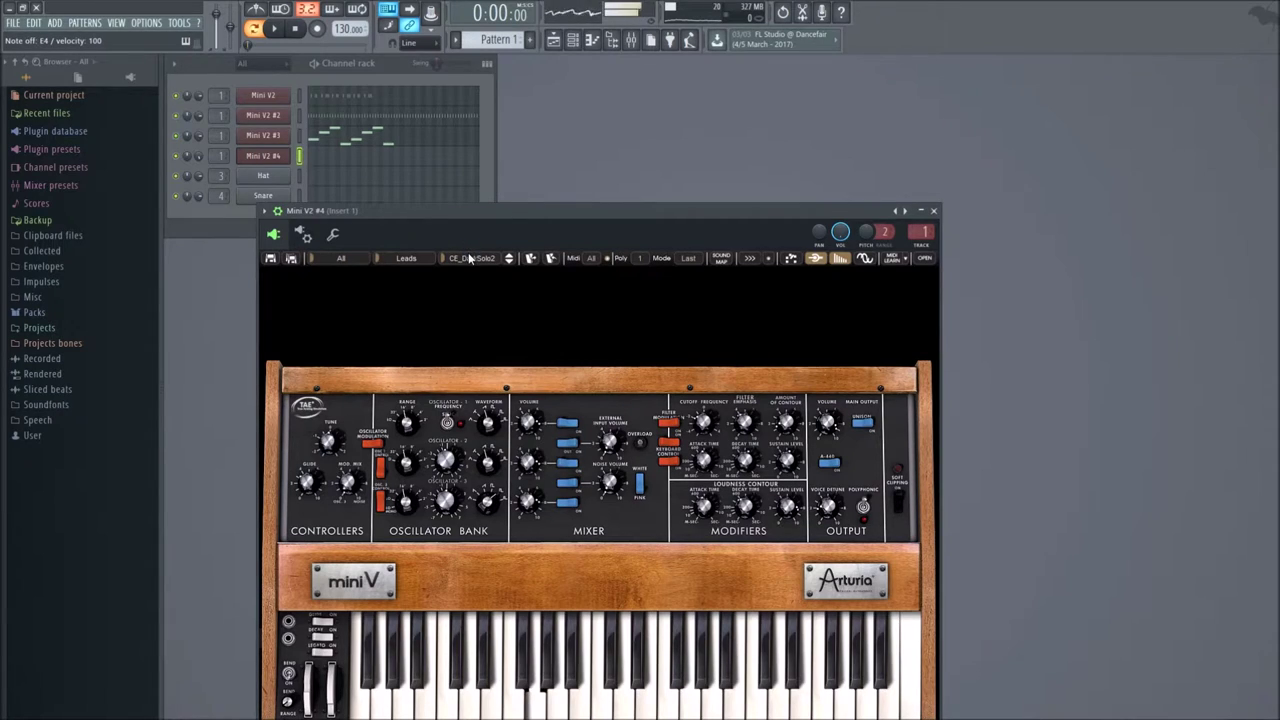
key("n")
key("c")
key("c")
key("b")
key("n")
key("e")
key("t")
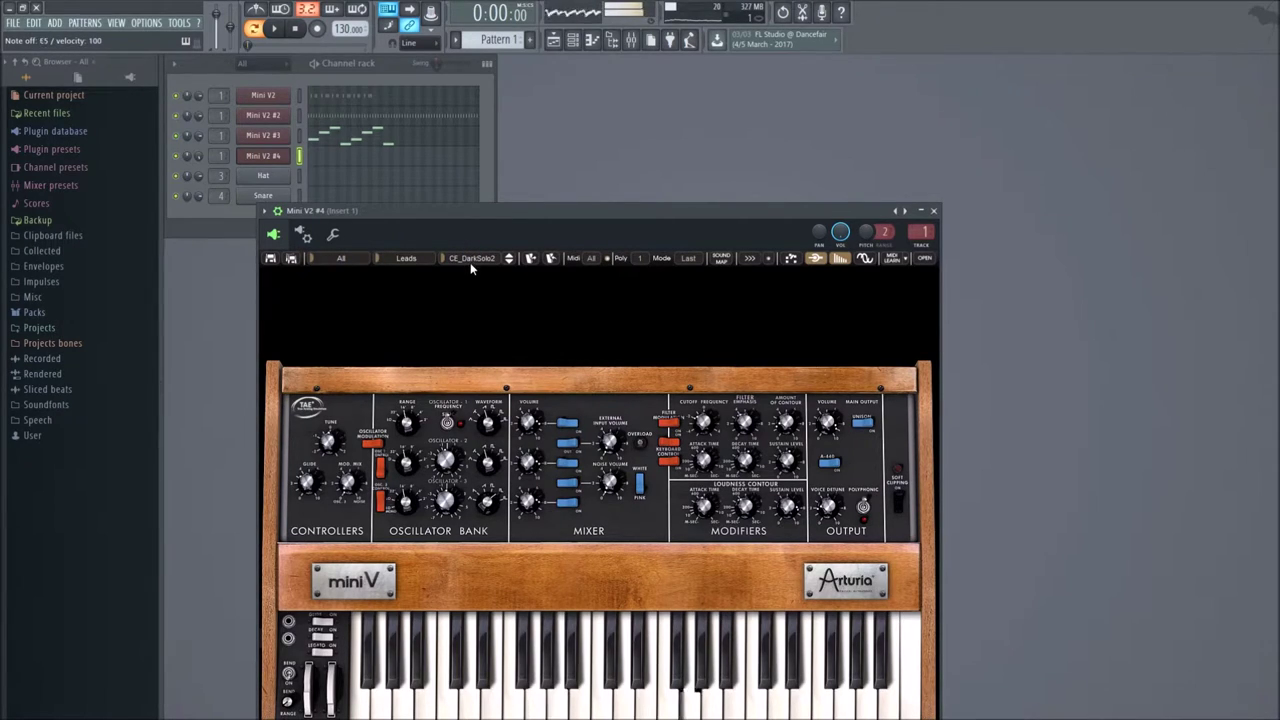
key("y")
key("c")
key("b")
key("n")
key("e")
key("t")
key("y")
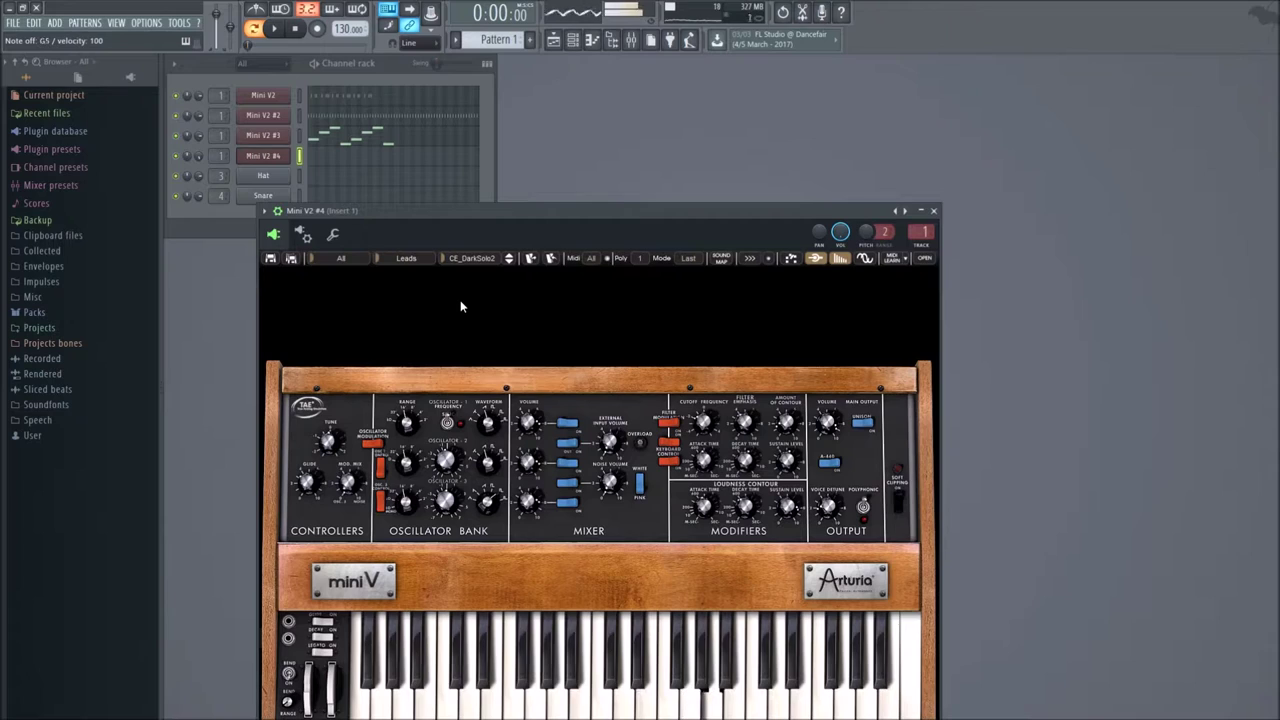
key("c")
key("b")
key("n")
key("e")
key("y")
key("c")
key("n")
key("e")
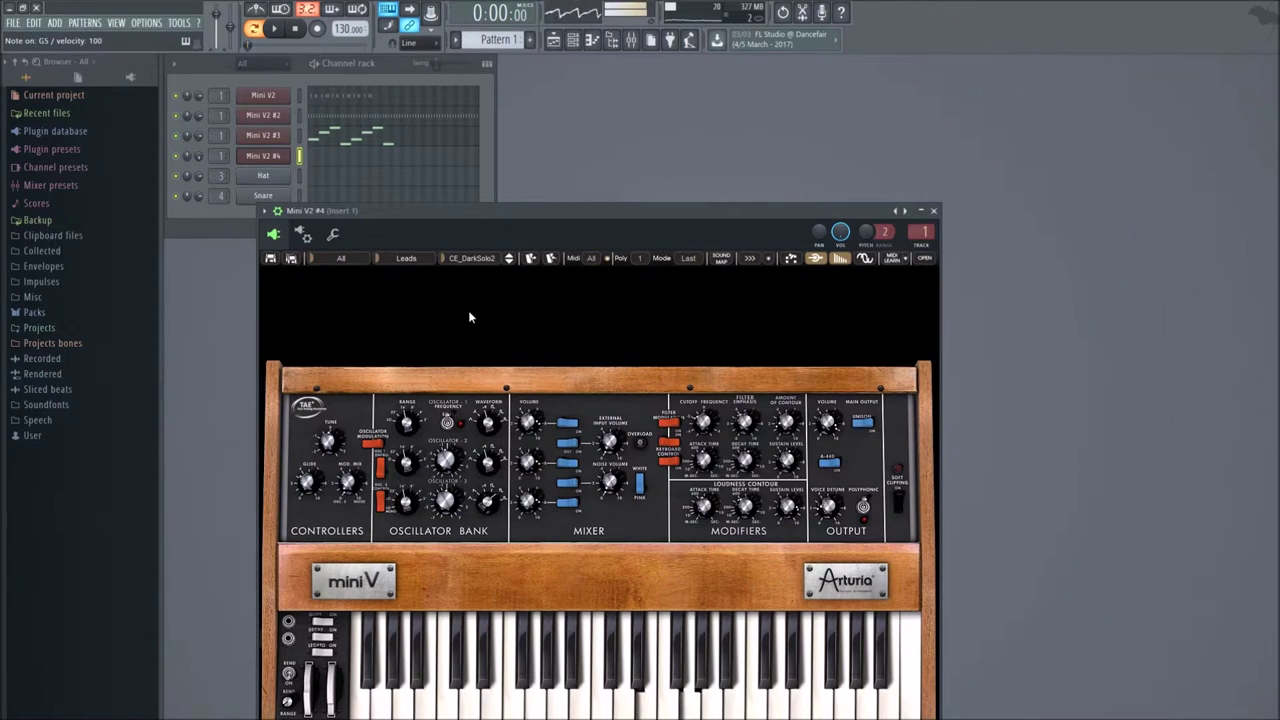
key("y")
Load the Leads preset CP_lead4 on Mini V2 #4 and audition it with a melody across two octaves.
left_click(443, 259)
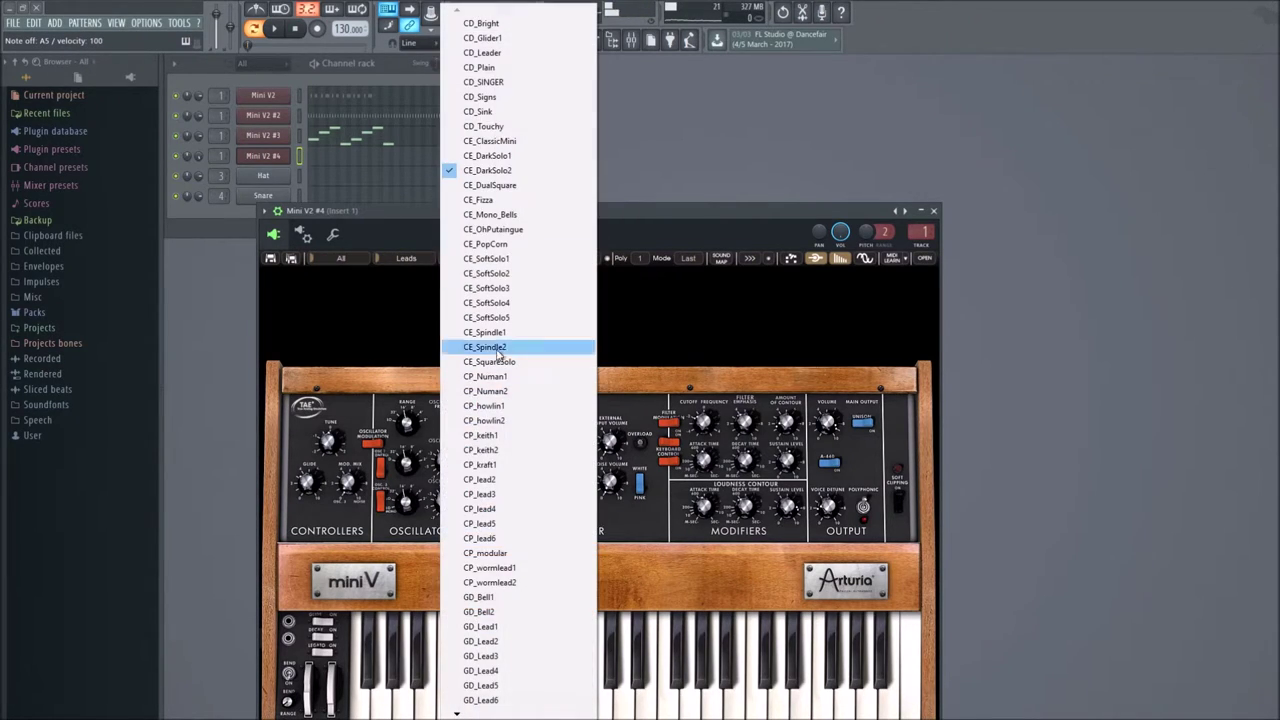
left_click(485, 509)
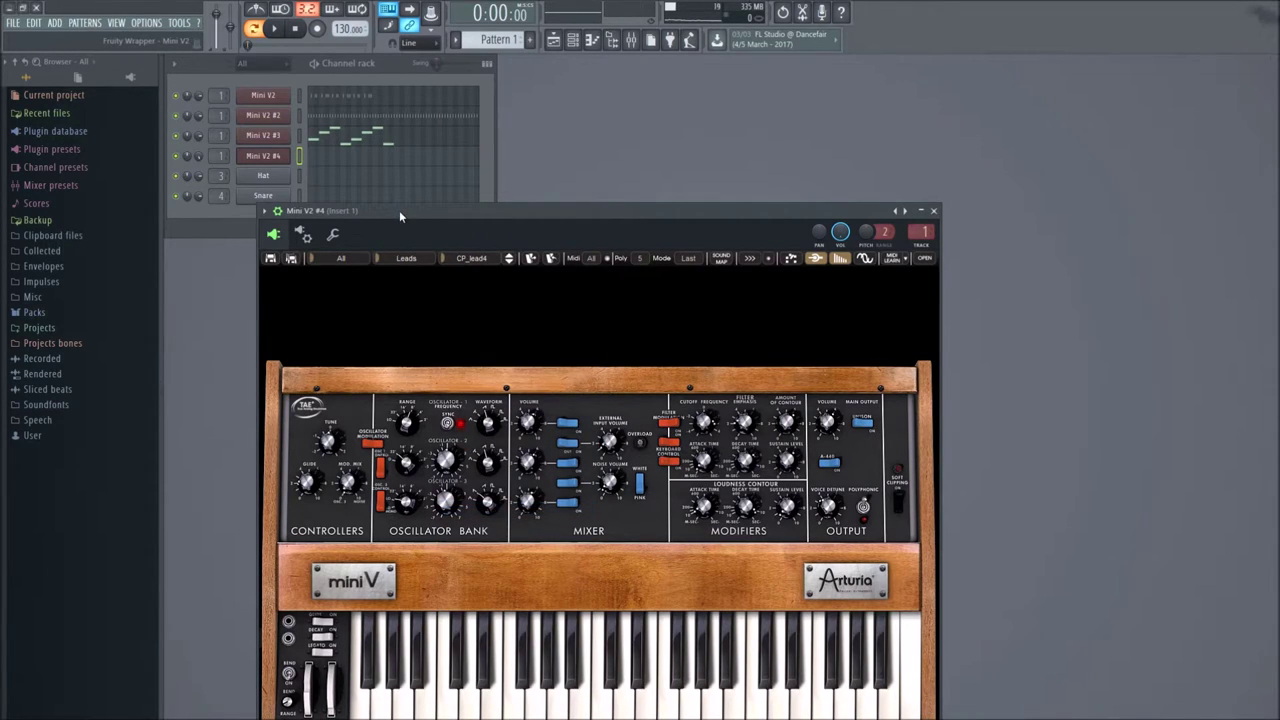
key("e")
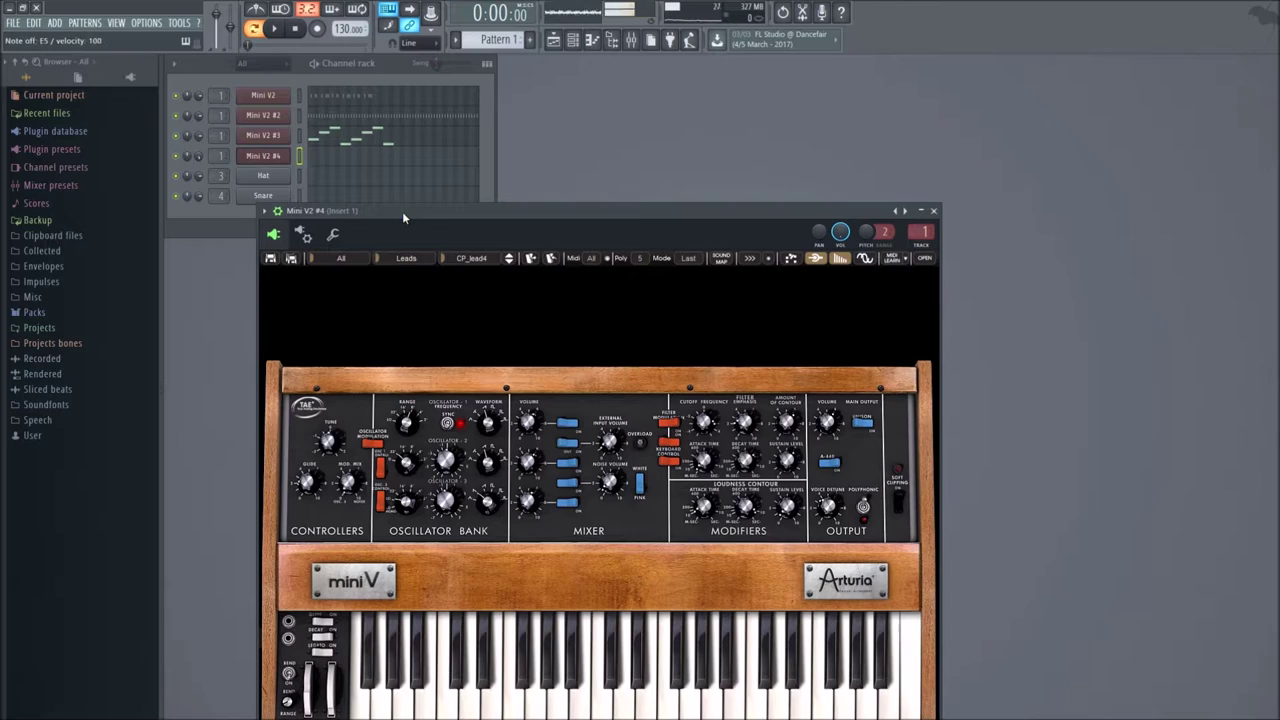
key("e")
key("y")
key("w")
key("t")
key("e")
key("t")
key("y")
key("i")
key("i")
key("e")
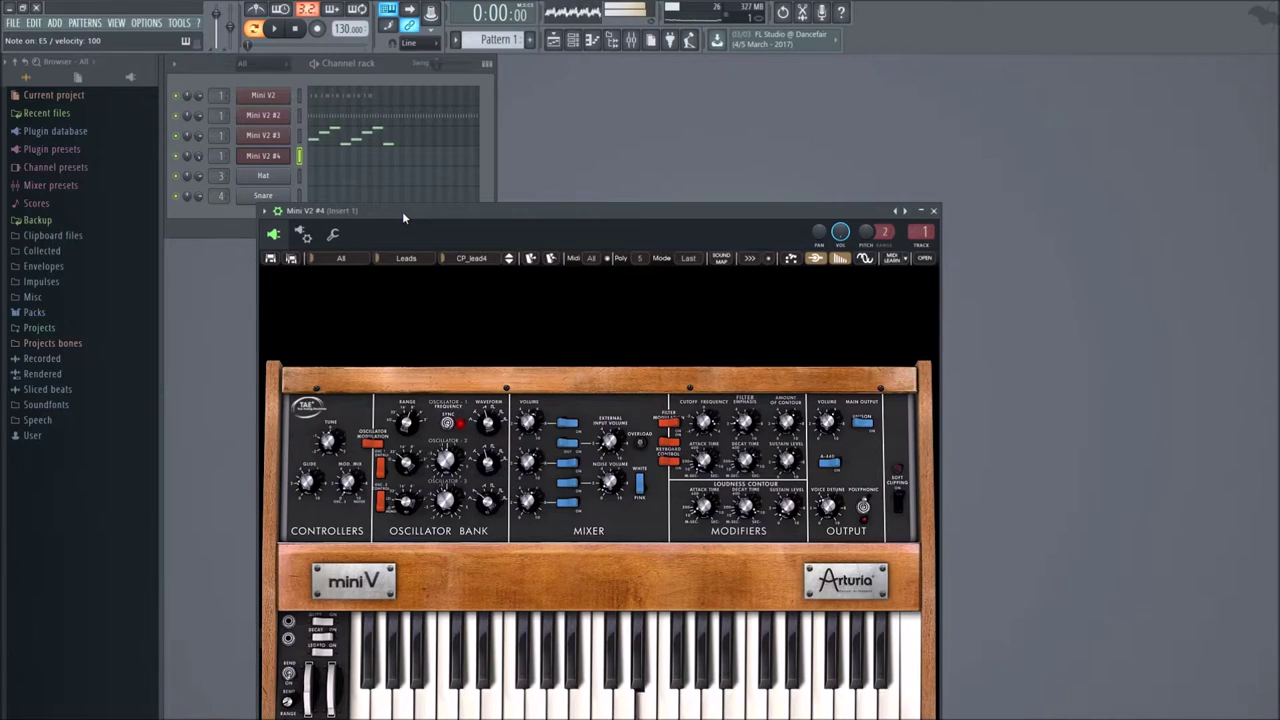
key("w")
key("e")
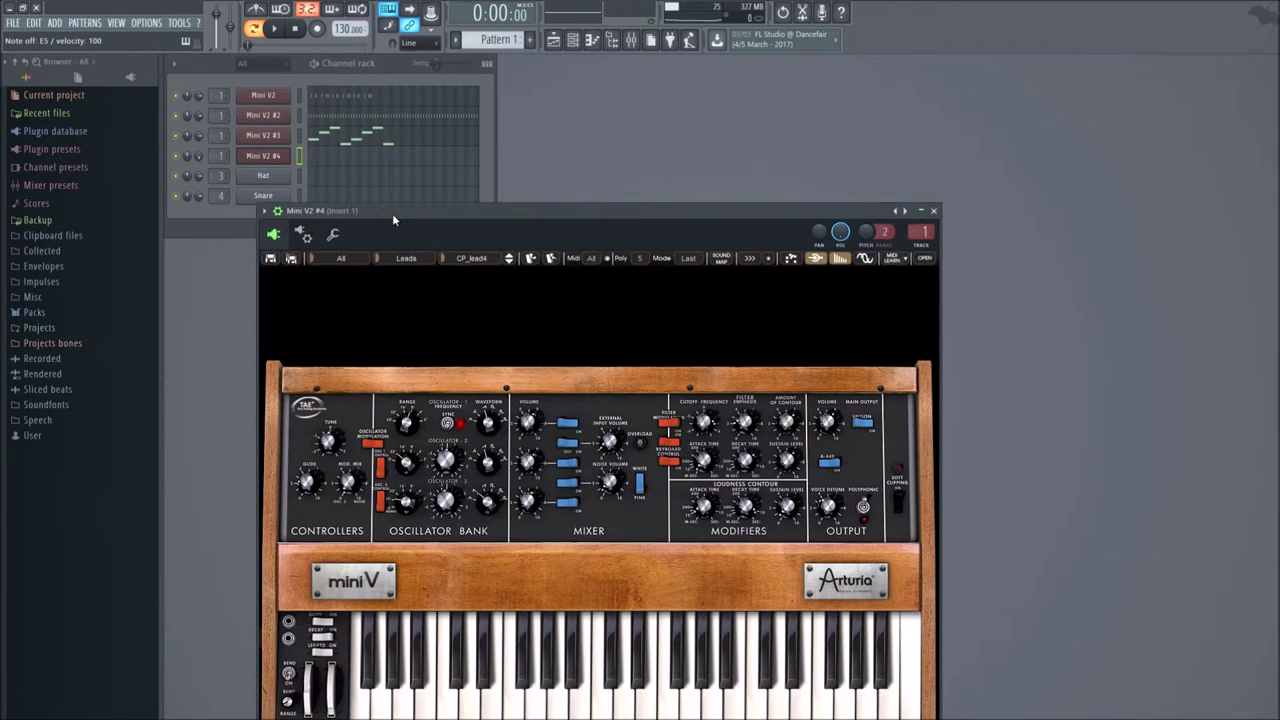
key("t")
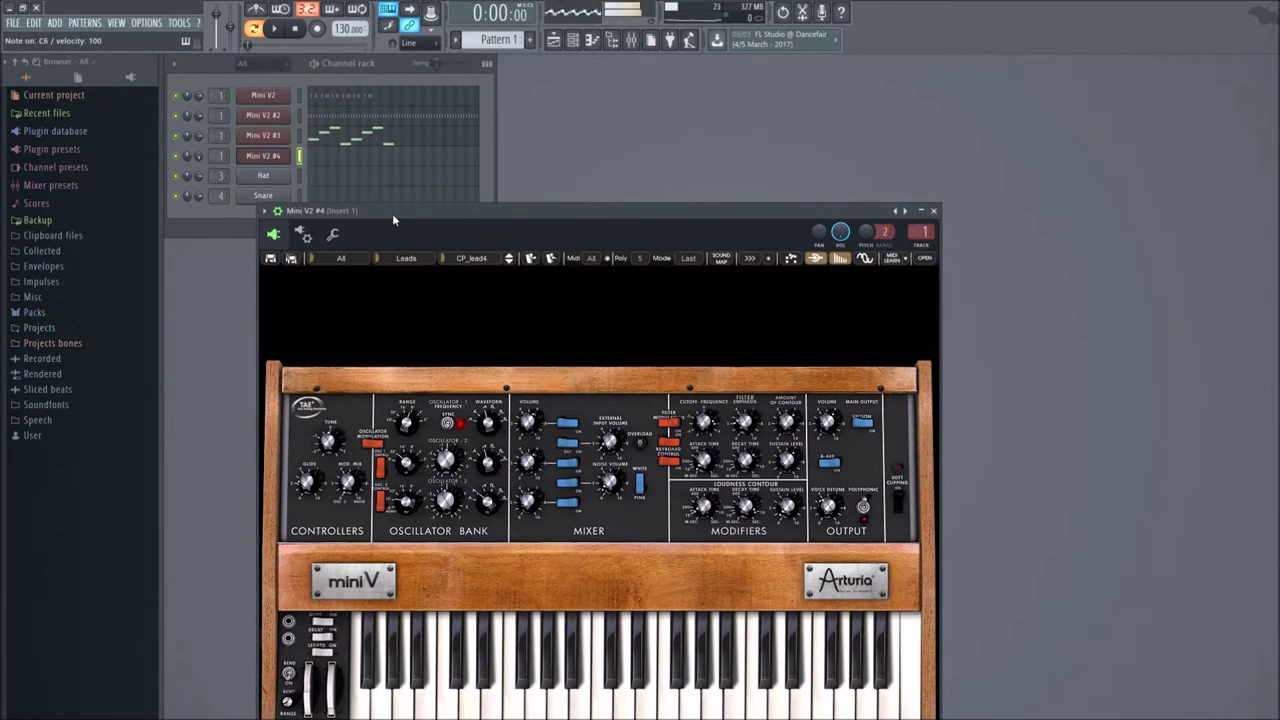
key("t")
key("i")
key("u")
key("e")
key("t")
key("n")
key("c")
key("q")
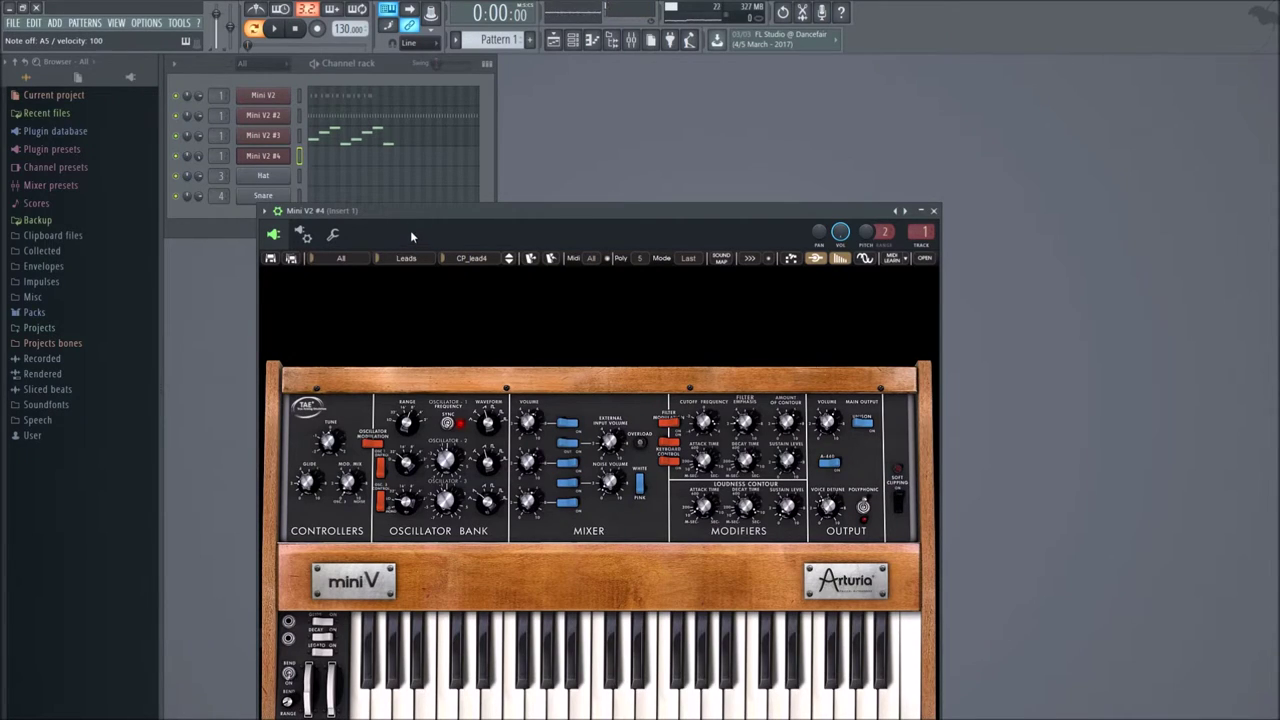
Load the JMB_SDS_Snare preset on the first Mini V2 channel and play the pattern at a tempo of 180 BPM.
left_click(263, 95)
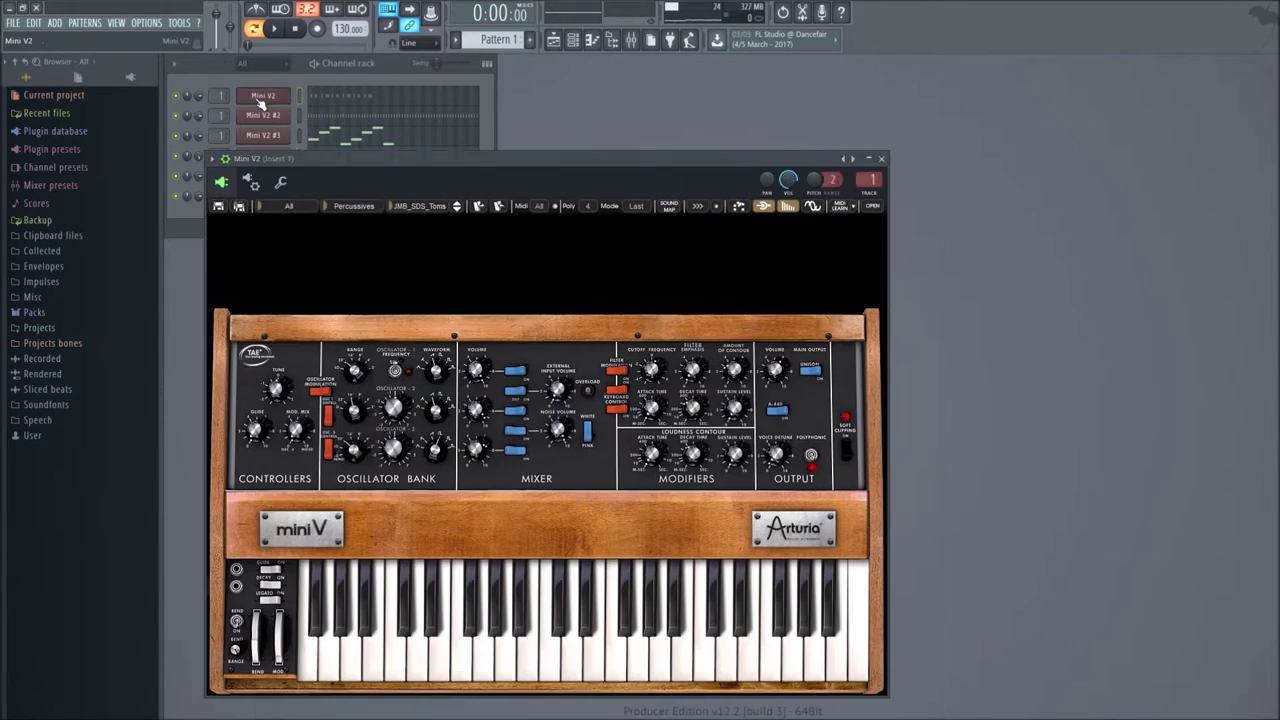
left_click(457, 207)
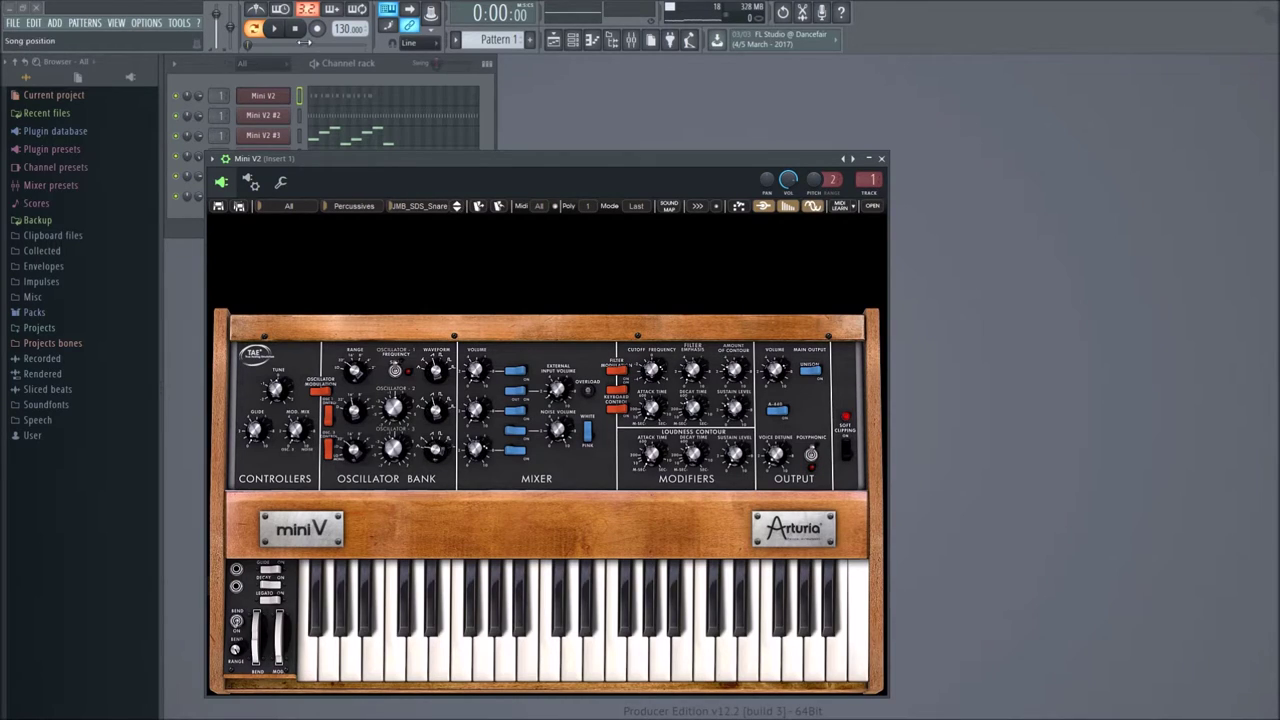
left_click(274, 29)
left_click_drag(348, 28, 348, 12)
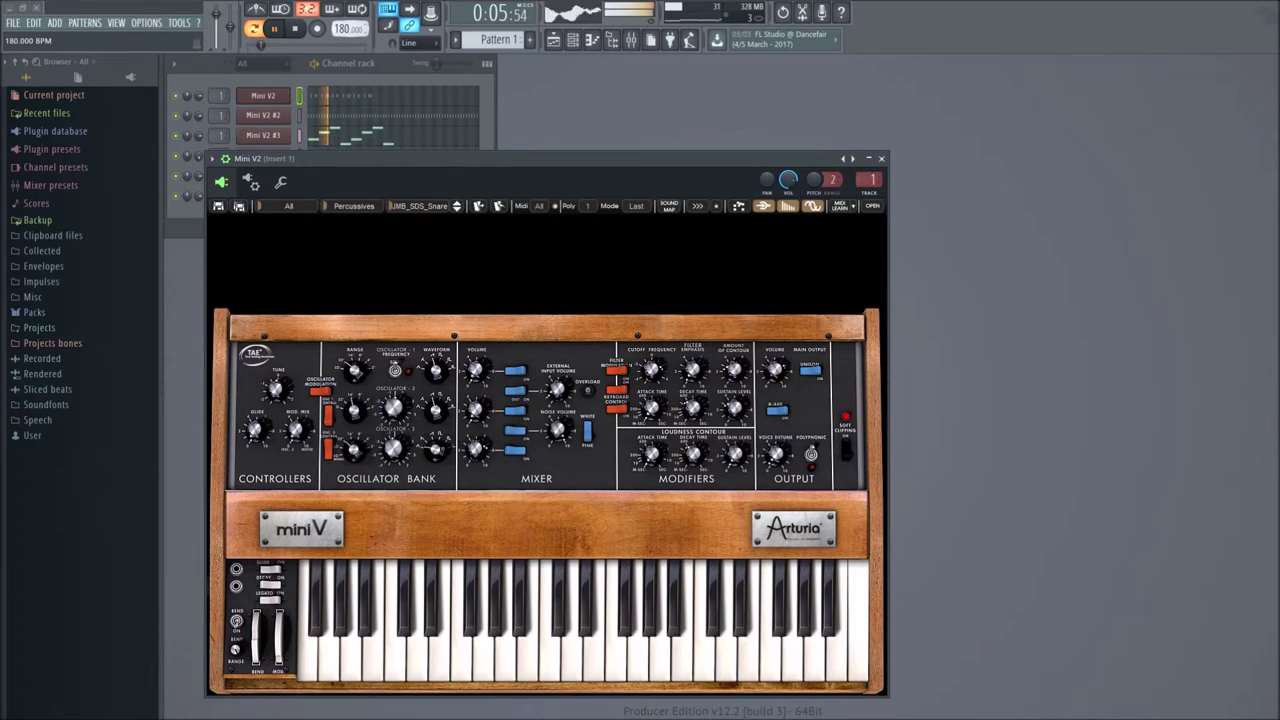
Mute Mini V2 #3, load the Basses preset CD_Bread on Mini V2 #2, and leave that bass channel unmuted.
left_click(176, 115)
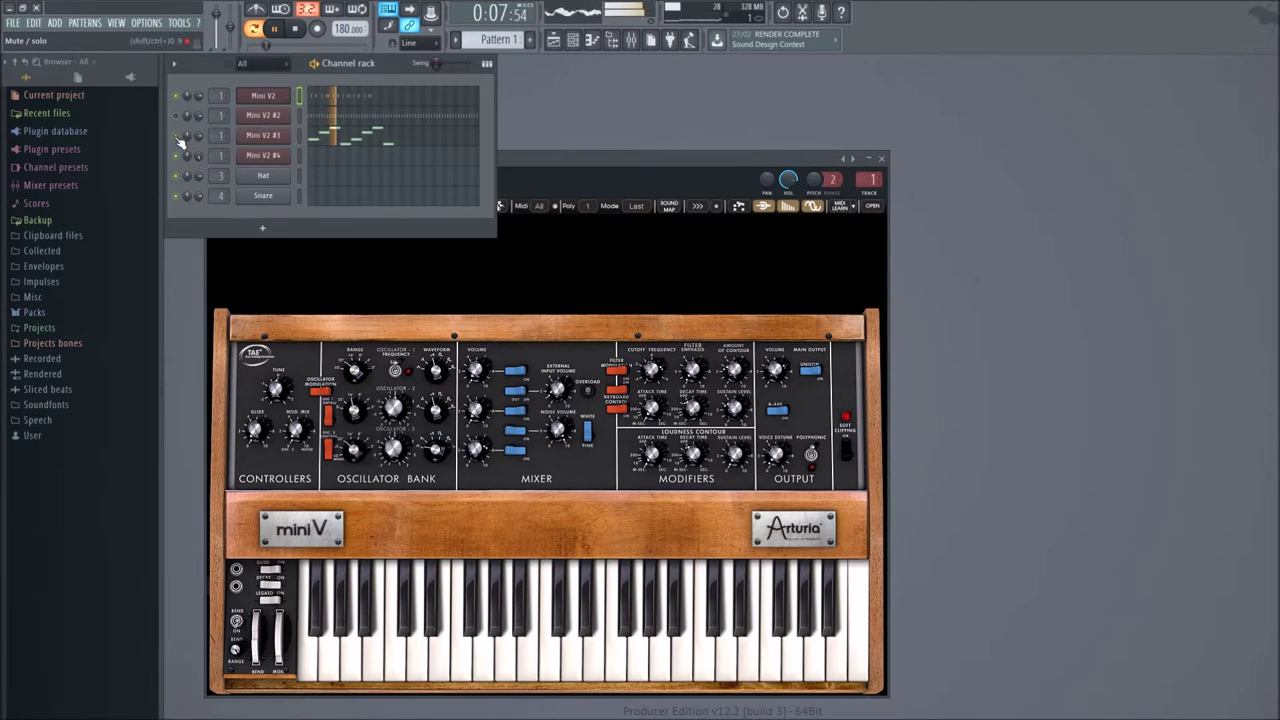
left_click(263, 115)
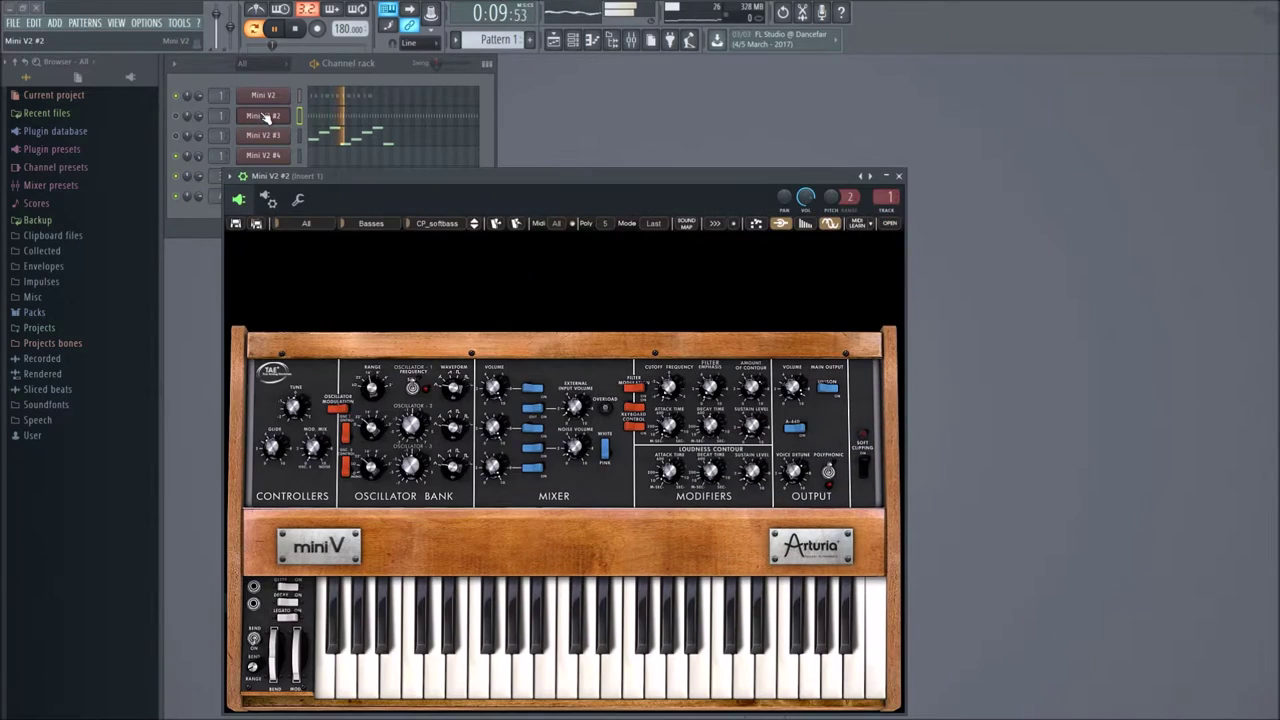
left_click(420, 223)
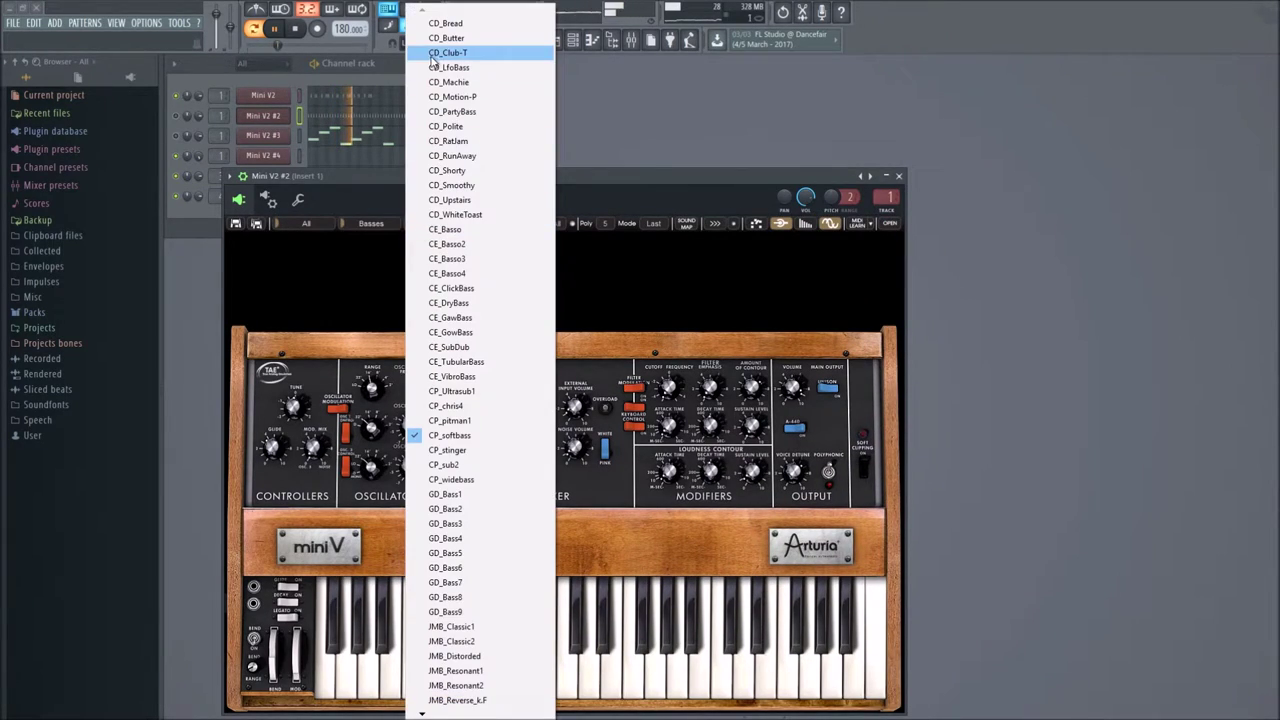
left_click(445, 23)
left_click(179, 116)
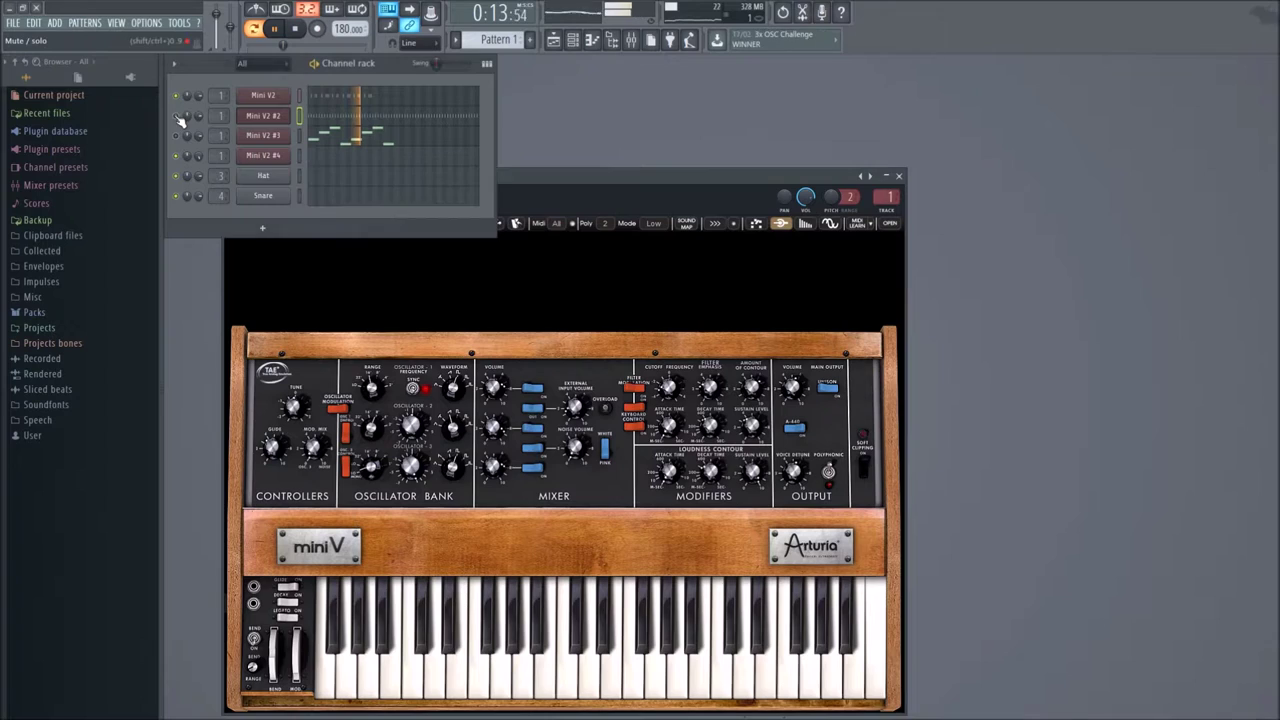
Extend the E4 snare notes of the first Mini V2 channel beyond bar 12 in the piano roll.
left_click(266, 156)
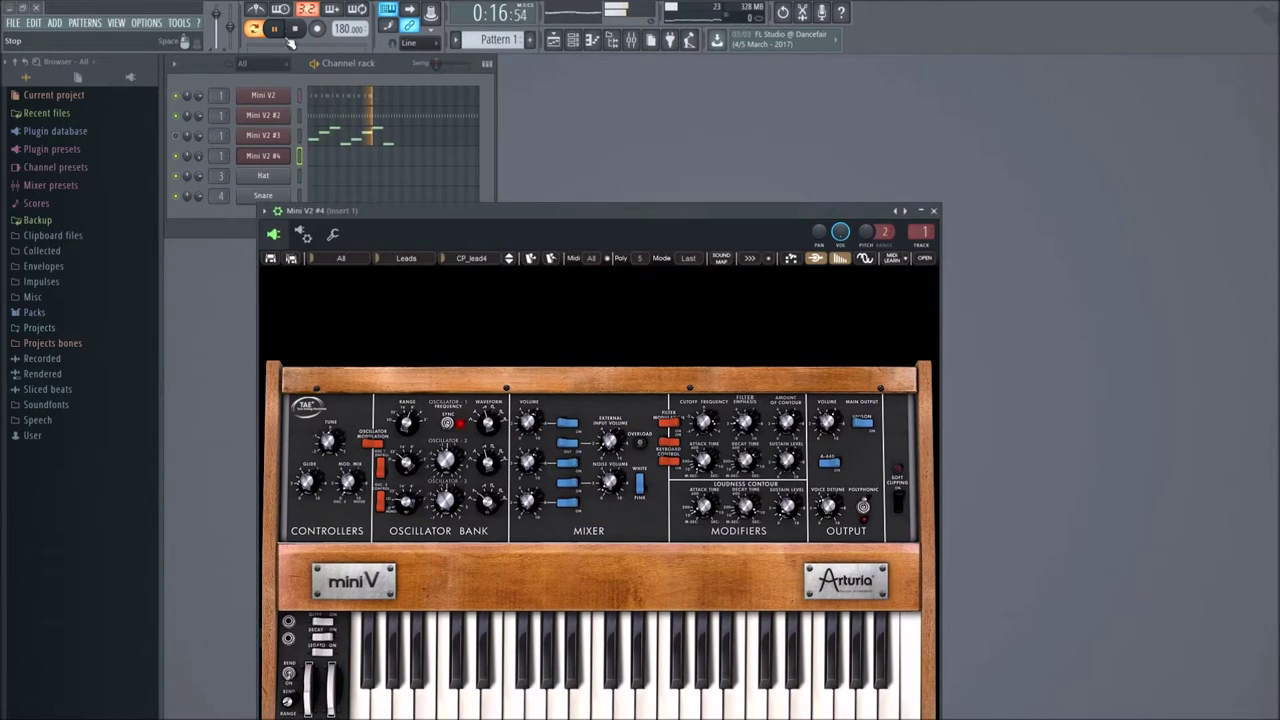
right_click(266, 95)
left_click(300, 98)
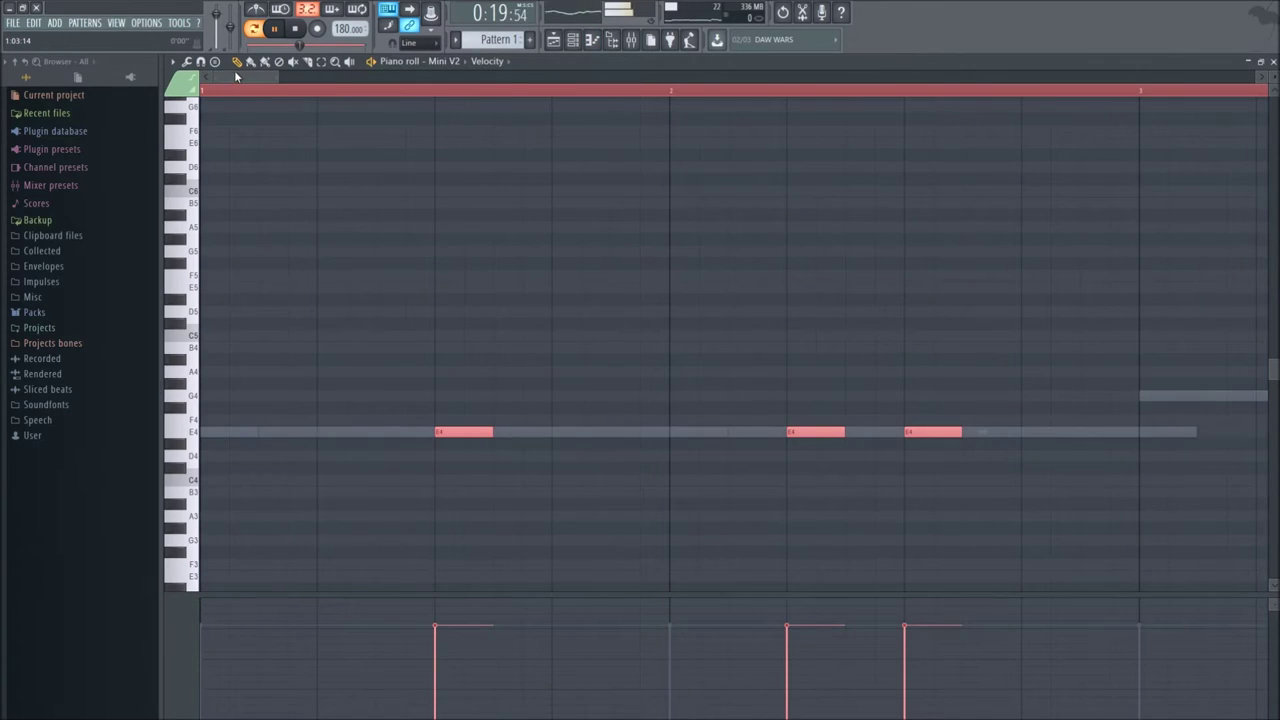
left_click_drag(236, 76, 573, 80)
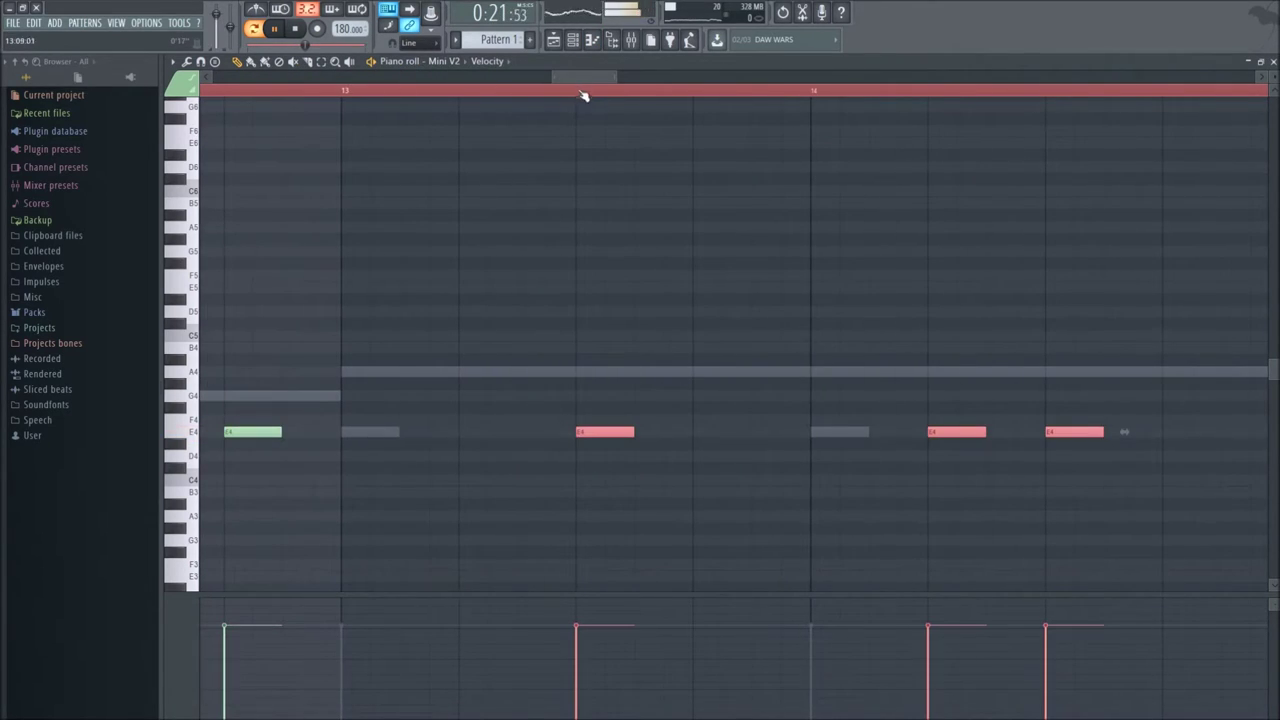
key("F7")
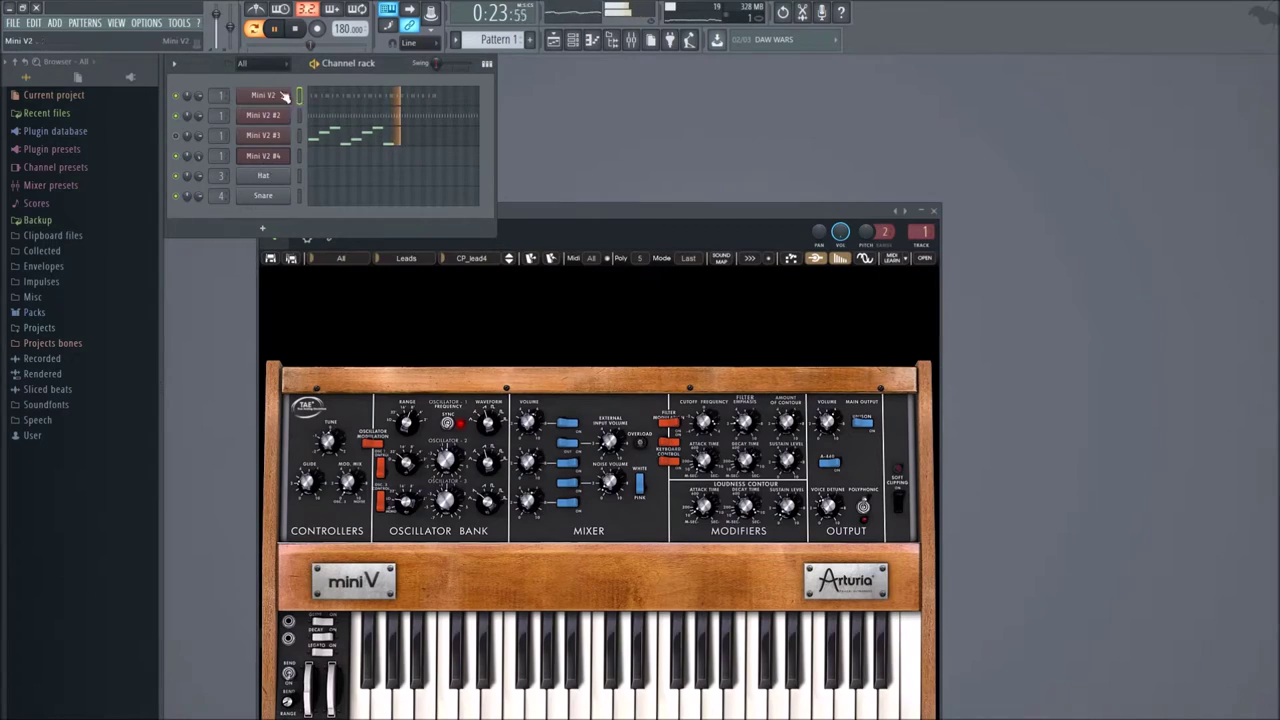
Open Mini V2 #4 to play its CP_lead4 sound over the running pattern, and stop playback.
left_click(258, 158)
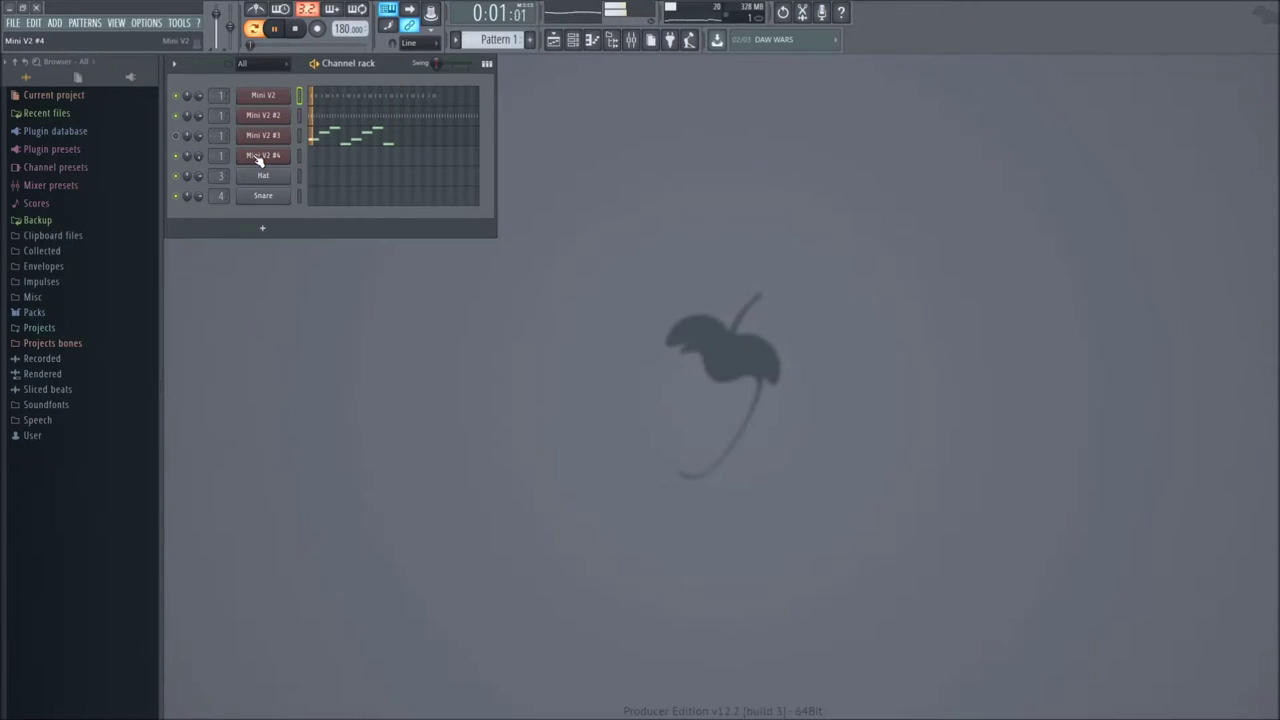
left_click(257, 158)
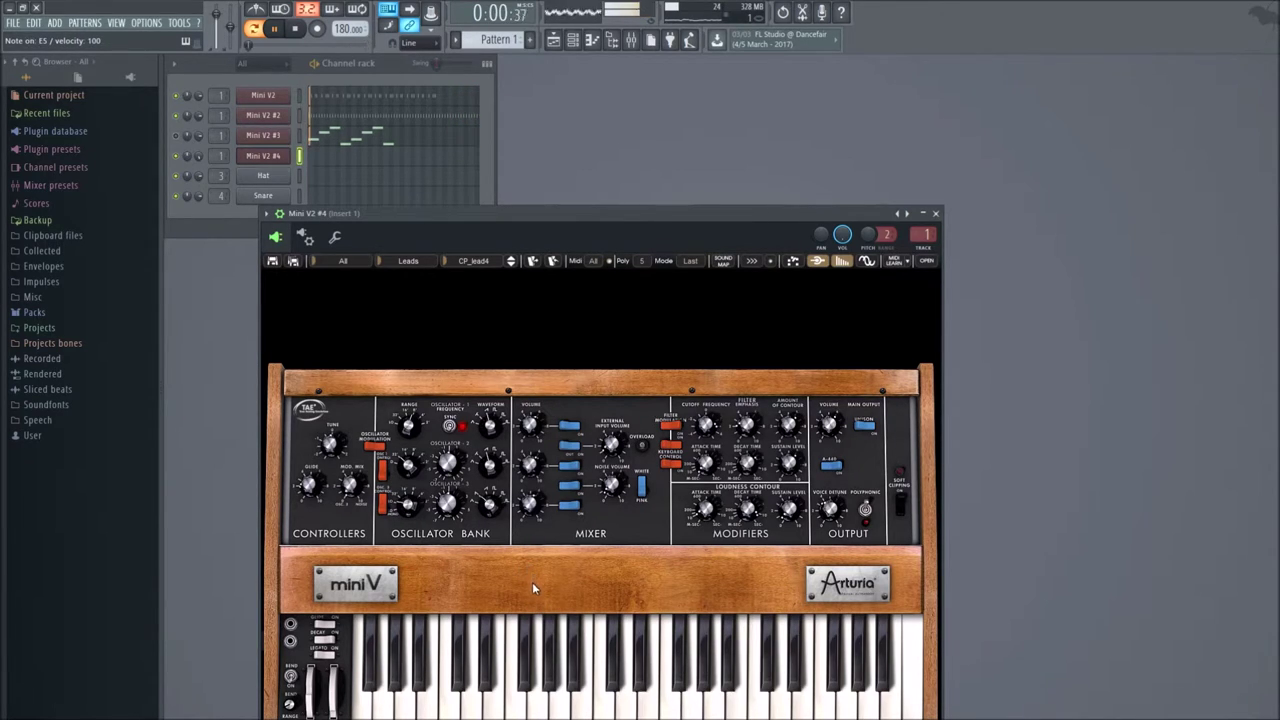
left_click(296, 30)
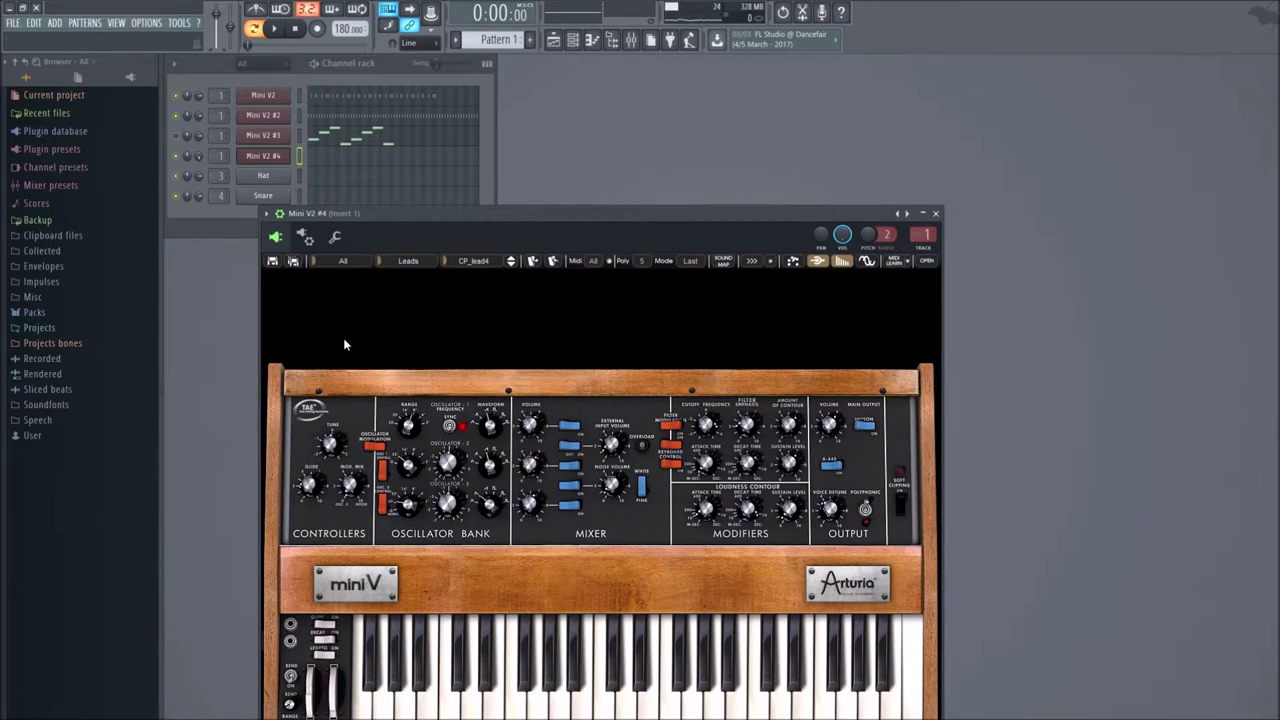
Audition the CP_lead5 preset on Mini V2 #4 and switch it to the CP_Numan1 lead.
left_click(512, 264)
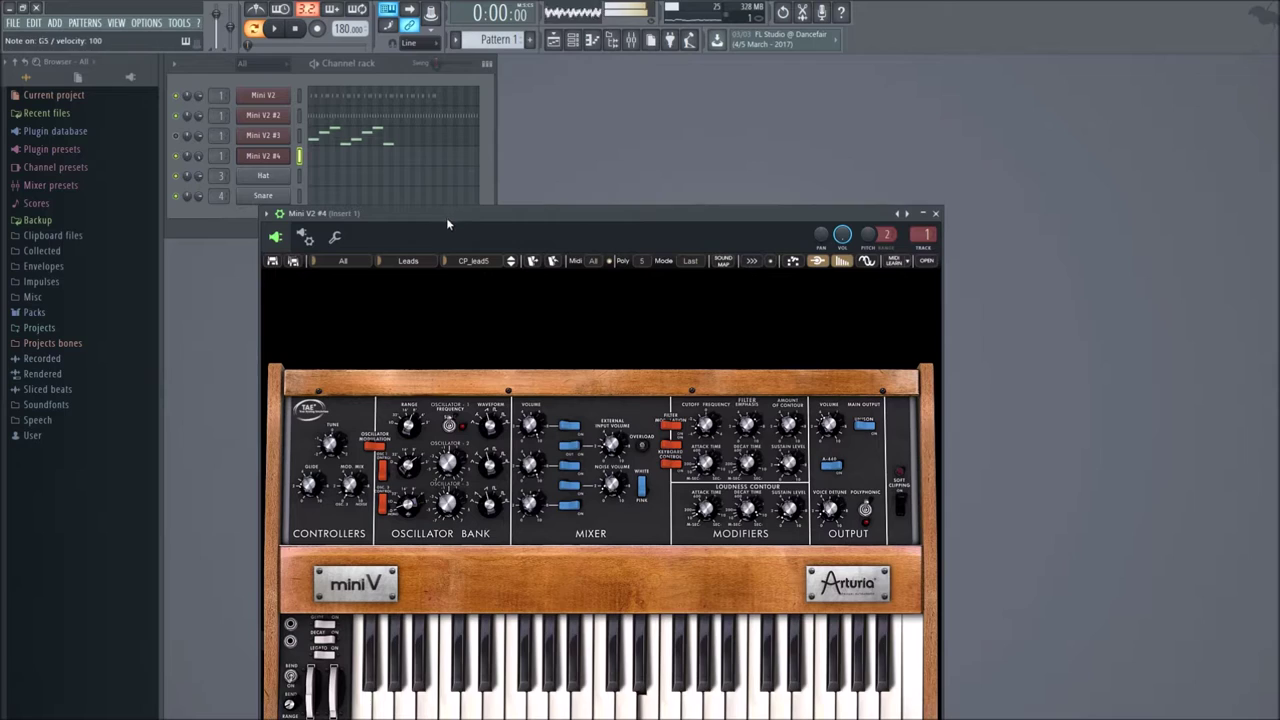
left_click(446, 264)
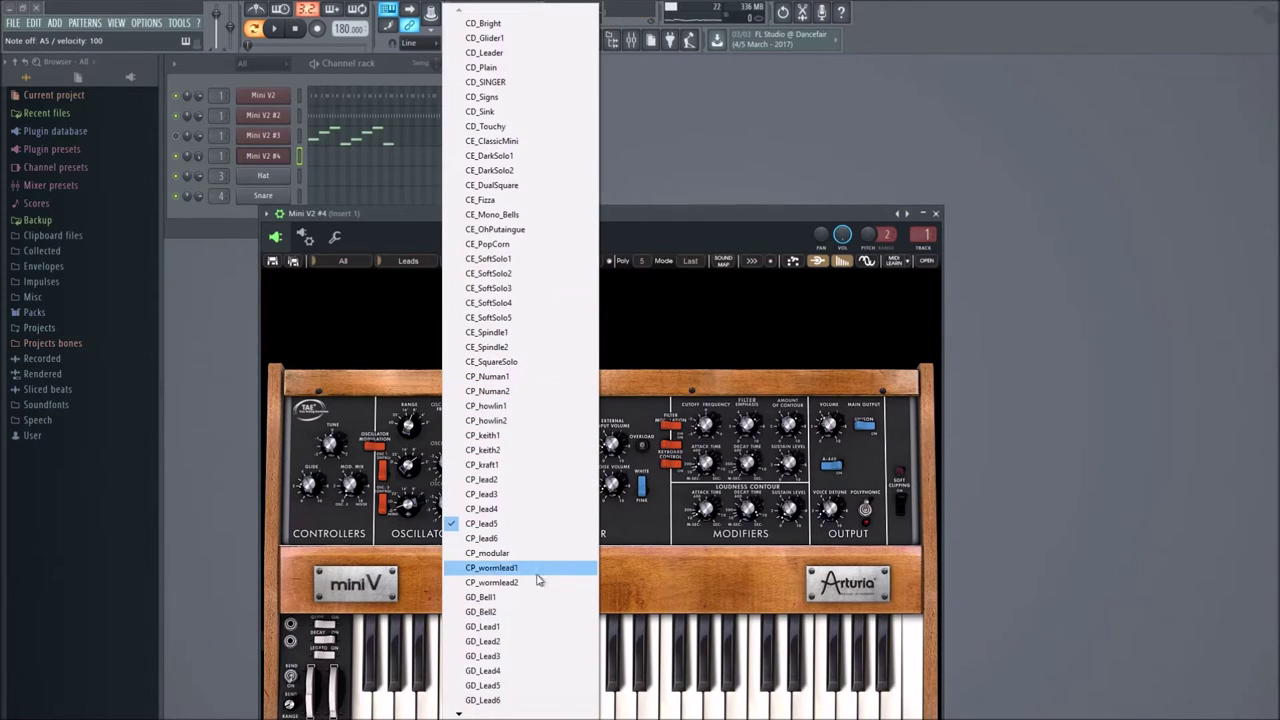
left_click(487, 376)
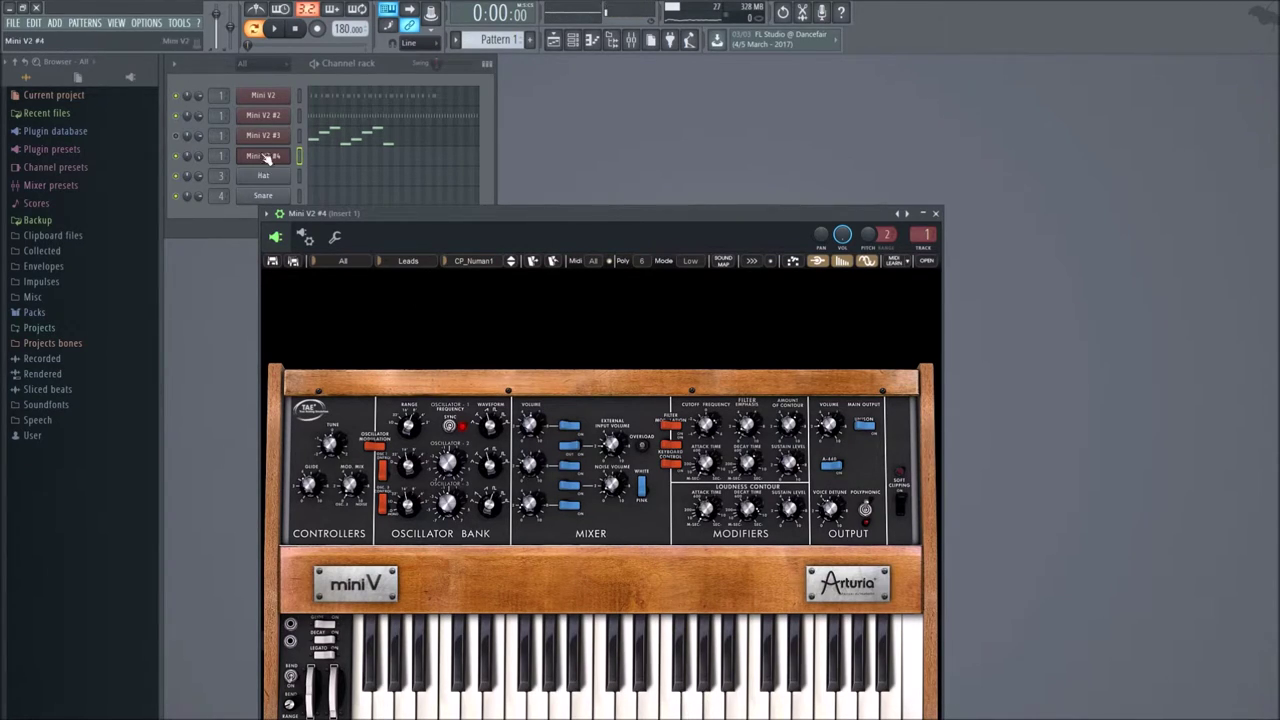
Replace the Hat channel's sampler with the Harmless synthesizer and test its default sound.
right_click(264, 100)
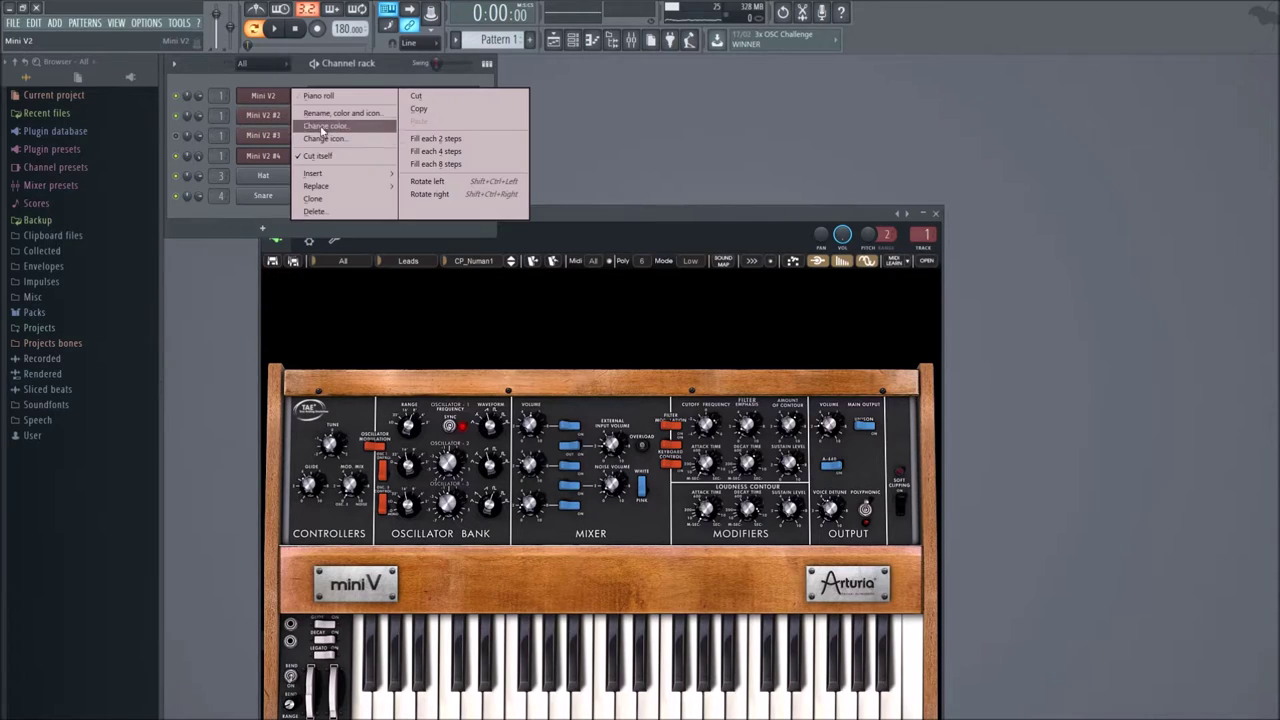
left_click(263, 178)
right_click(263, 178)
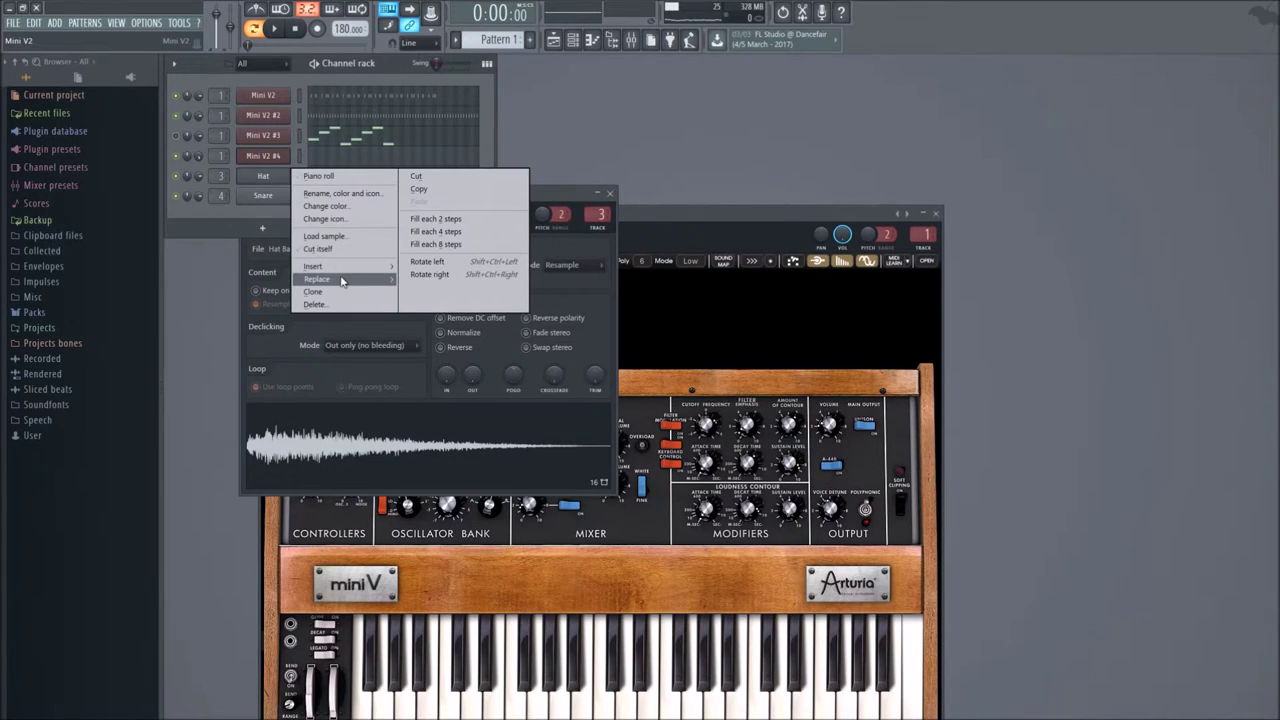
mouse_move(335, 279)
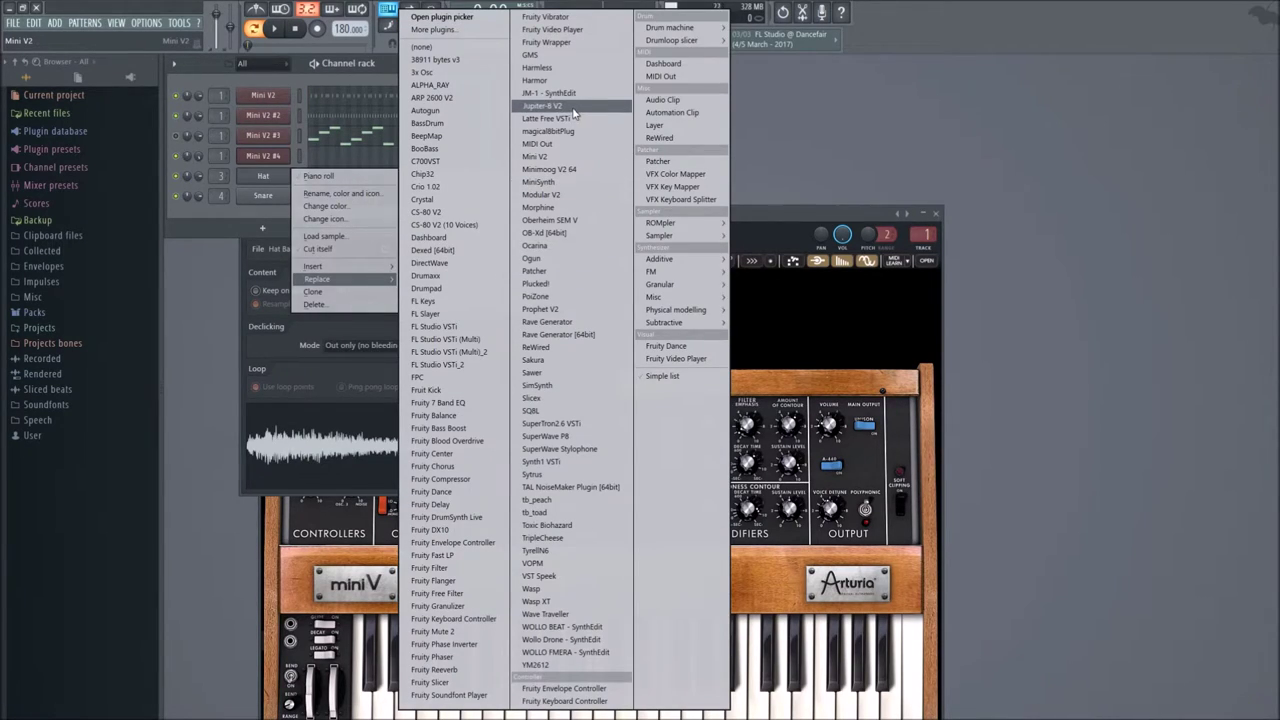
left_click(547, 67)
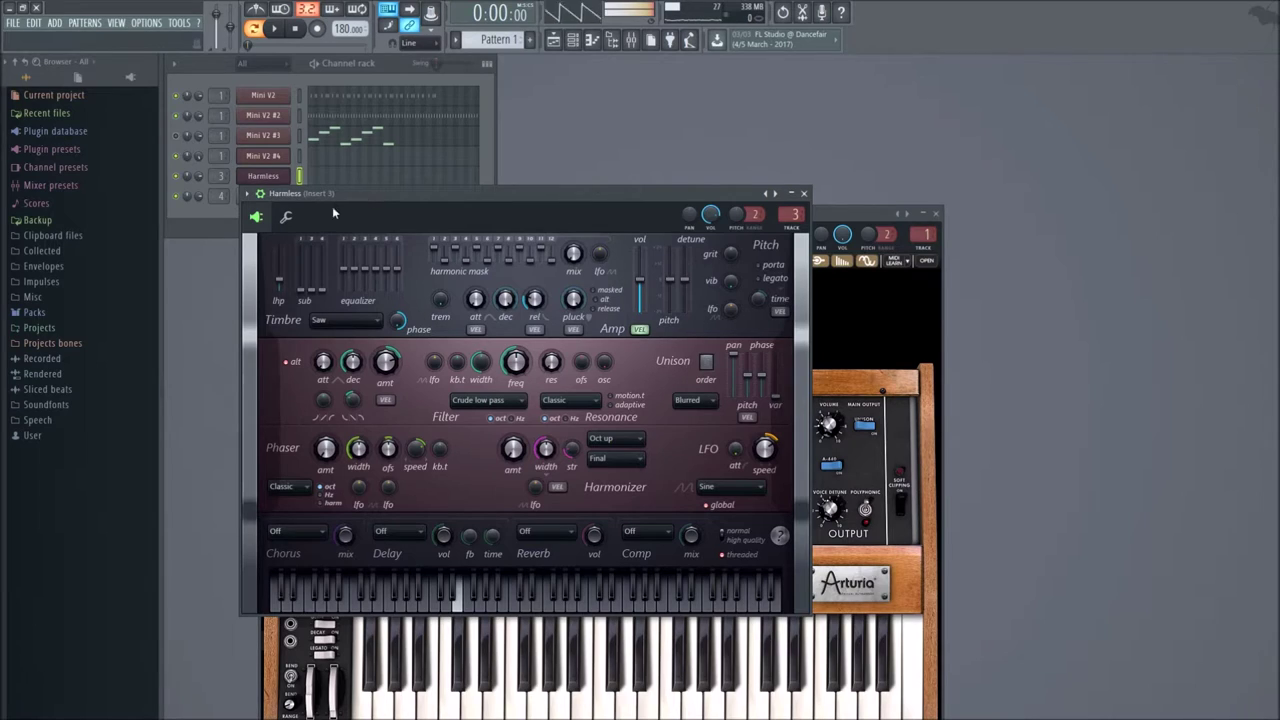
Load the Harmless bass preset Bassline 2 GOL and audition it.
left_click(249, 196)
mouse_move(300, 232)
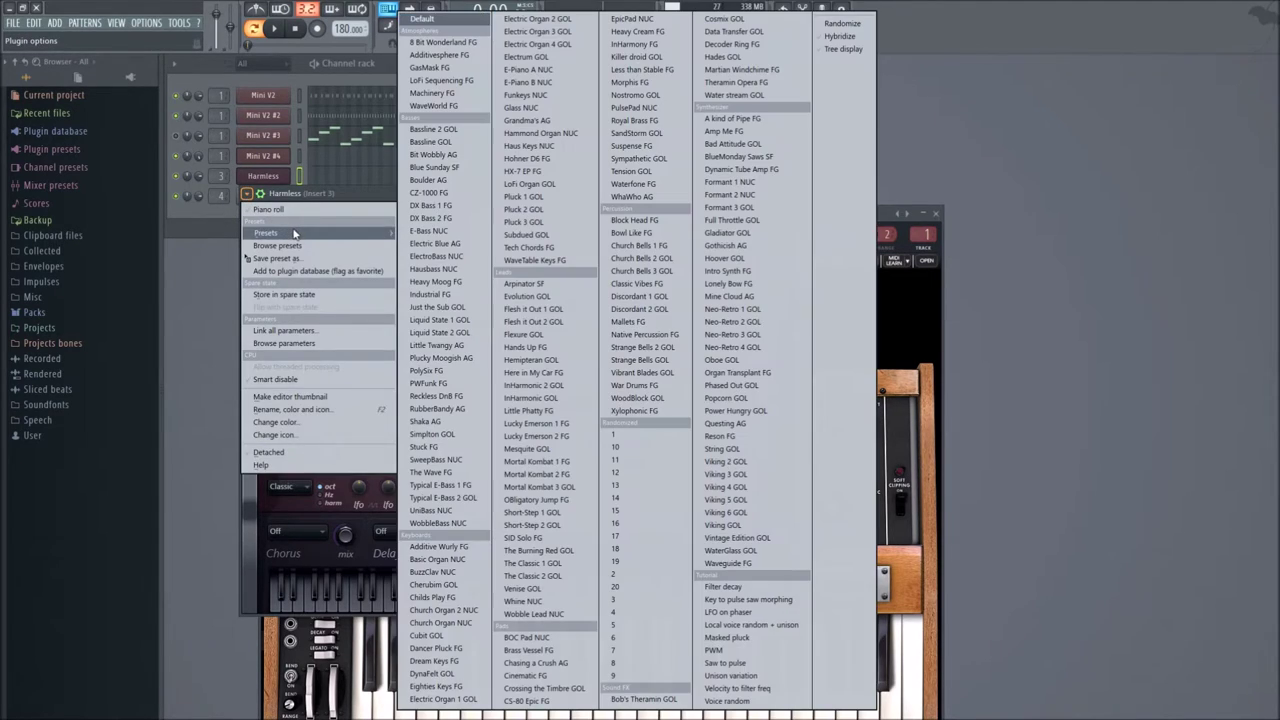
left_click(438, 130)
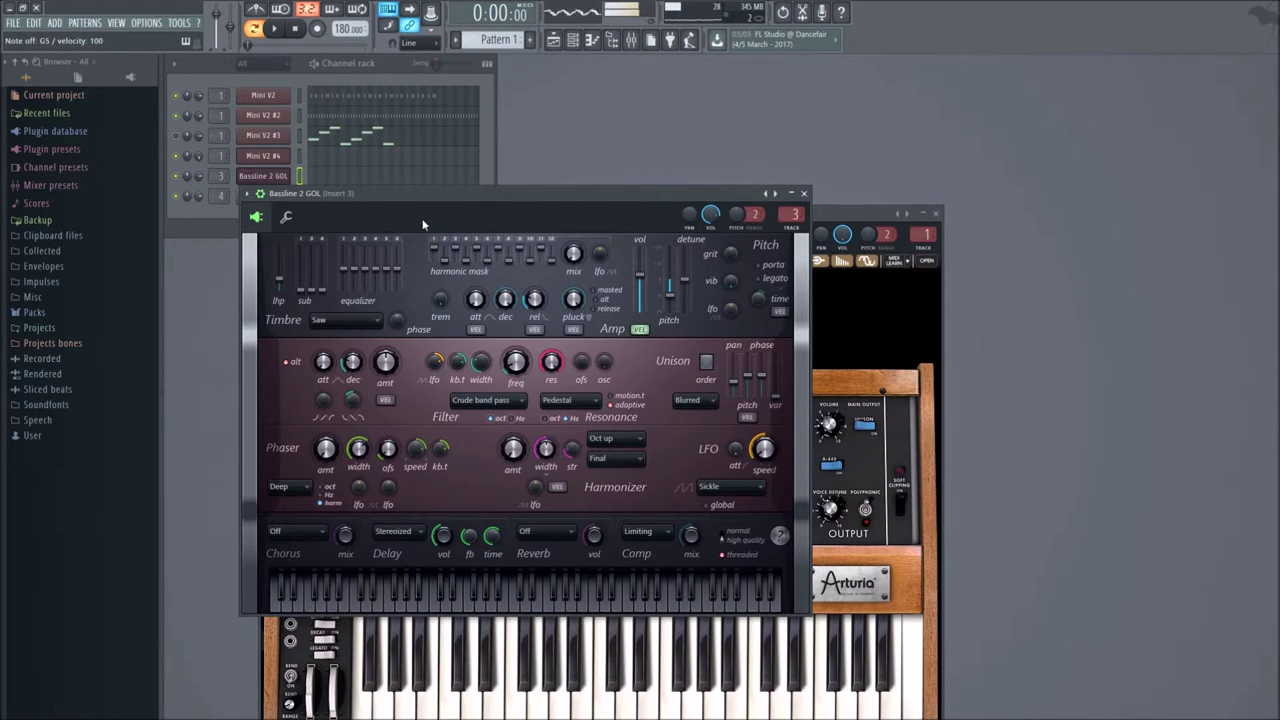
Switch Harmless to the RubberBandy AG bass preset and audition it by playing notes such as E4.
left_click(248, 194)
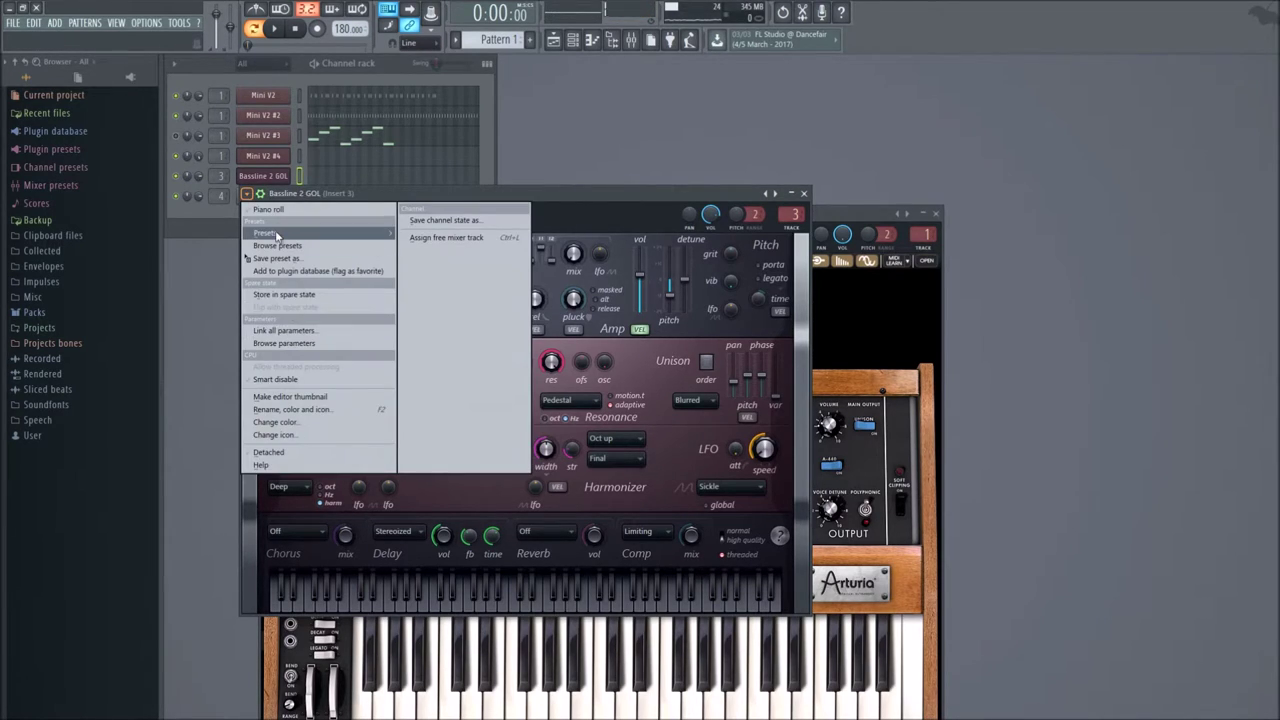
mouse_move(290, 232)
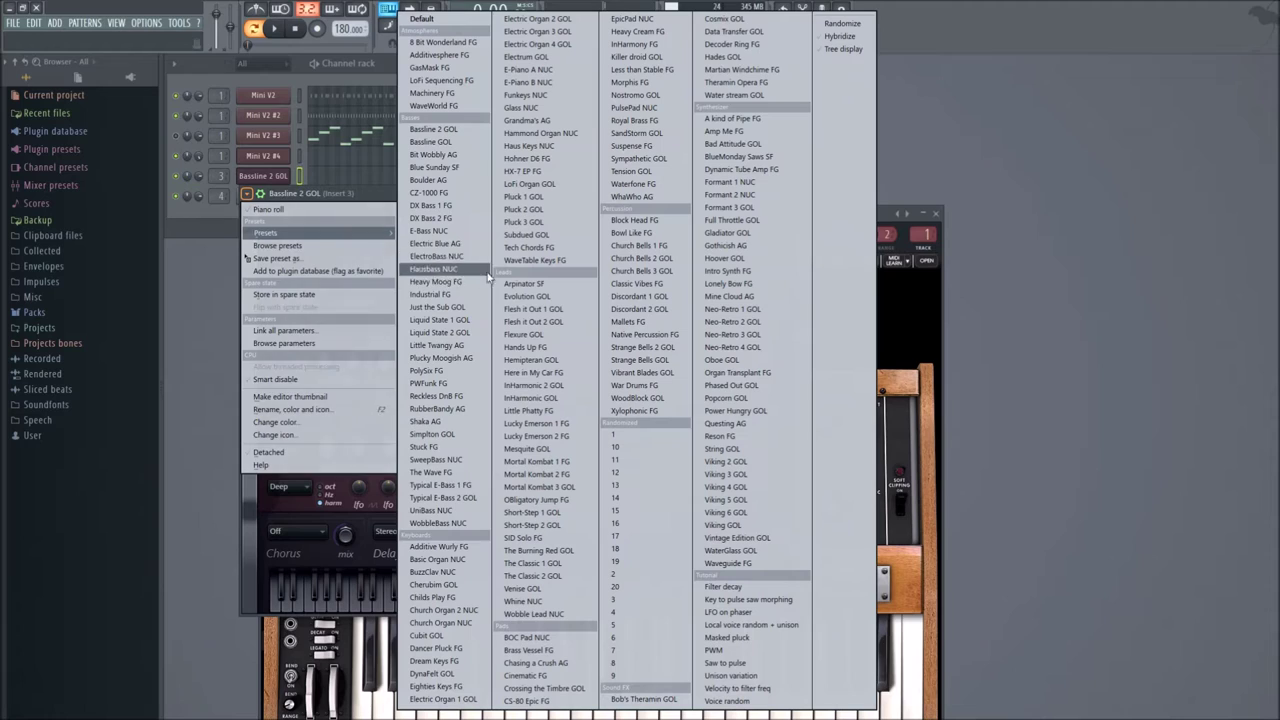
left_click(437, 408)
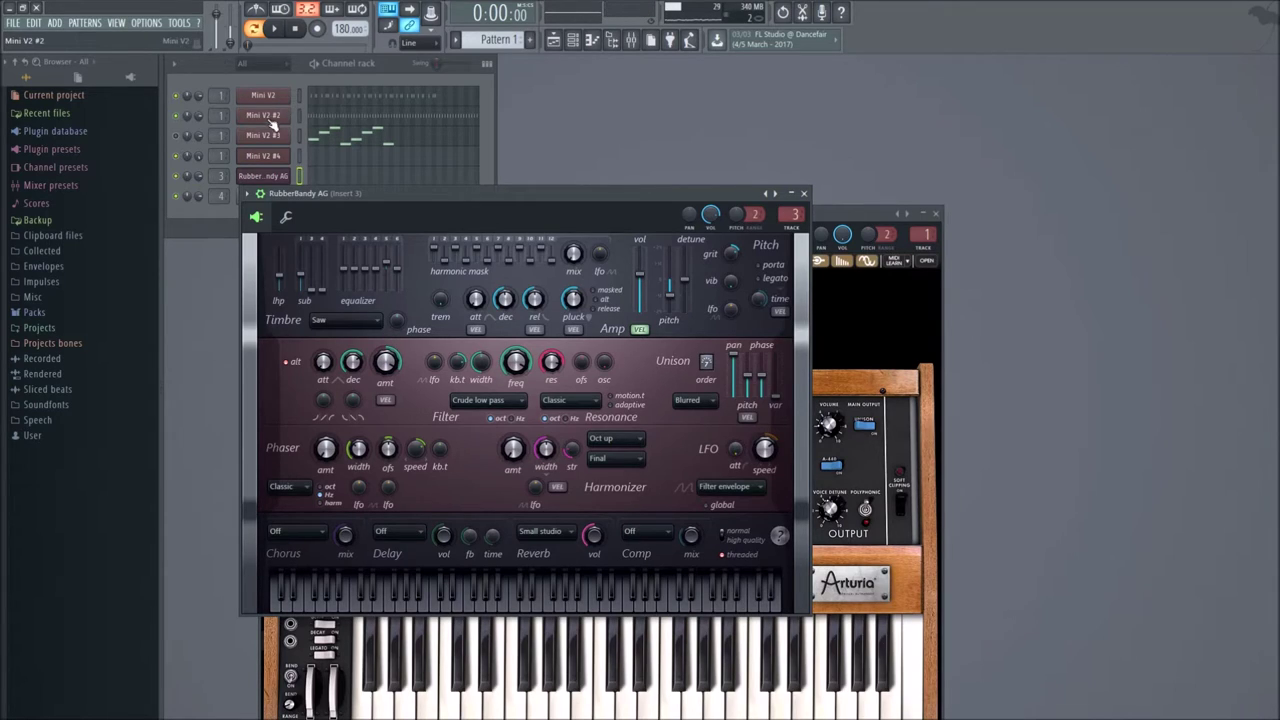
left_click(259, 195)
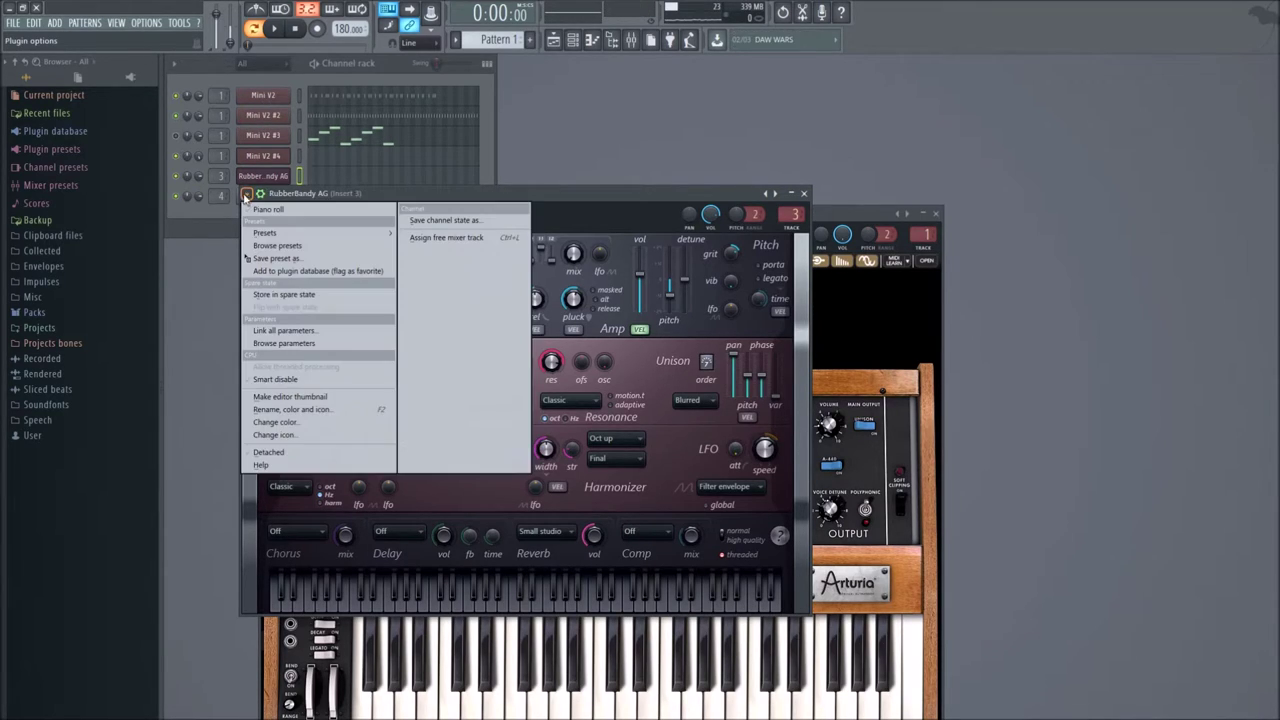
left_click(375, 194)
left_click_drag(373, 198, 370, 196)
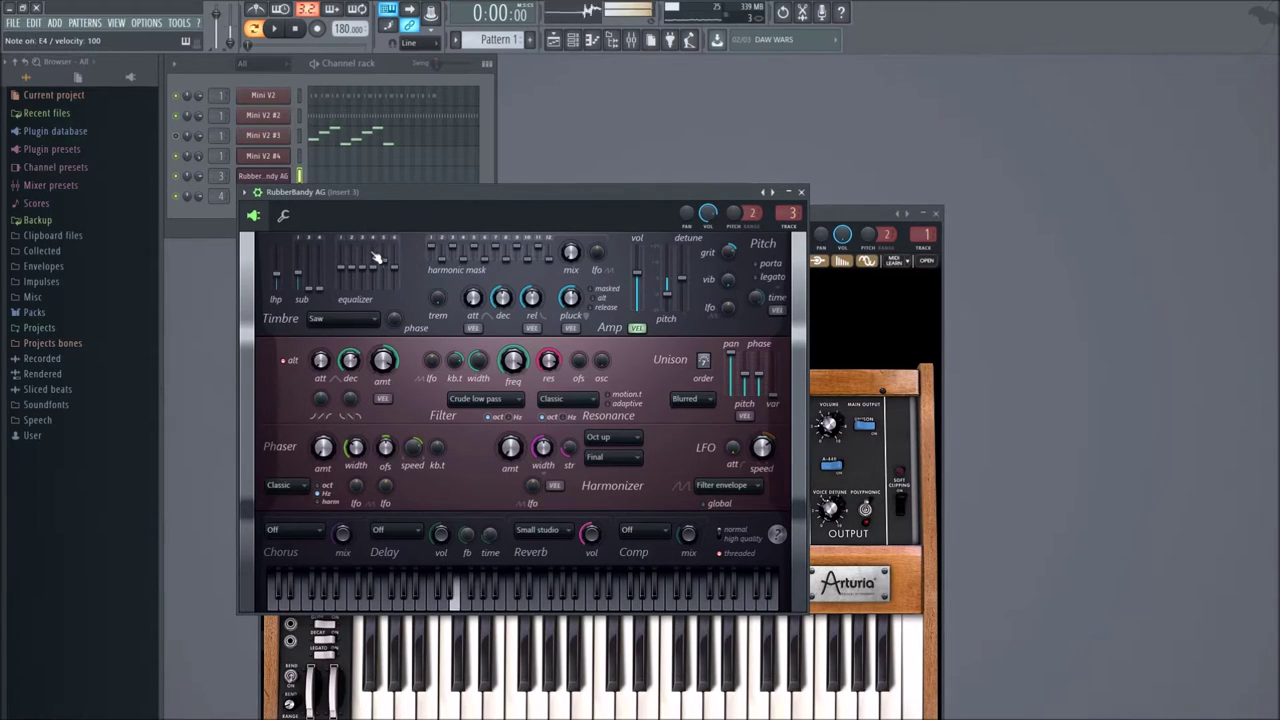
left_click_drag(372, 260, 368, 290)
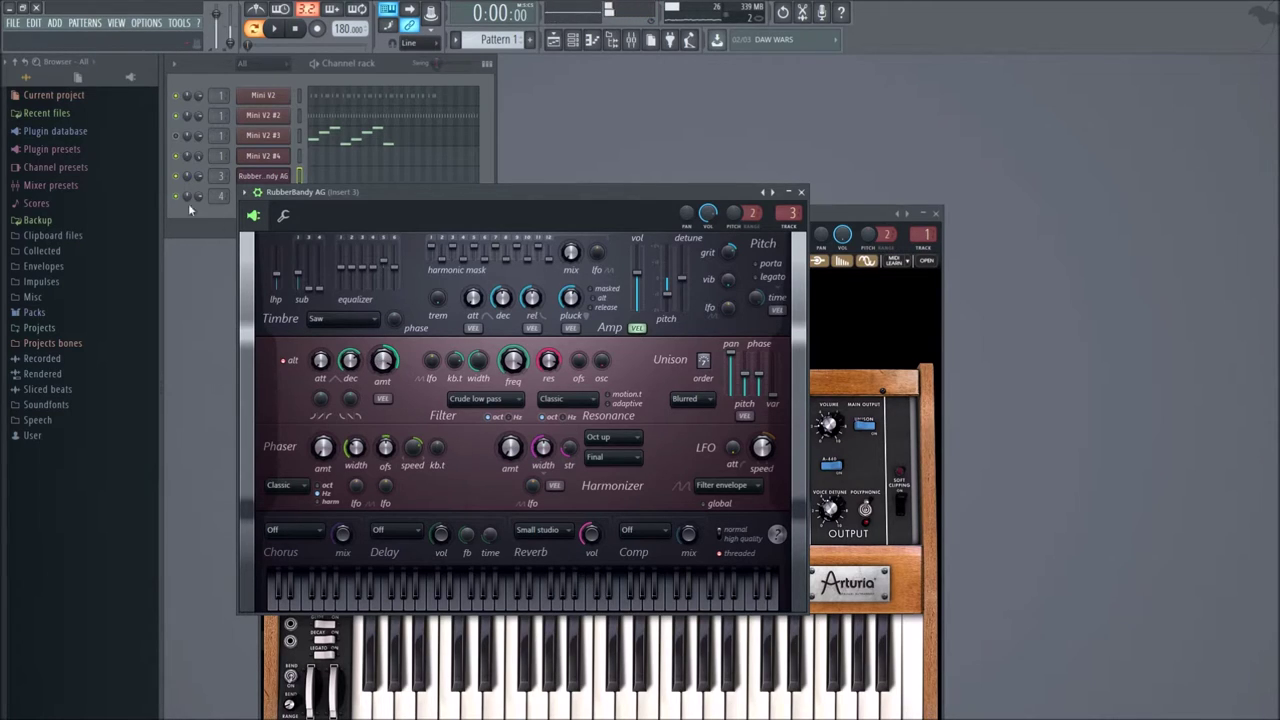
Load the Harmless keyboard preset Eighties Keys FG and audition it.
left_click(244, 192)
mouse_move(265, 232)
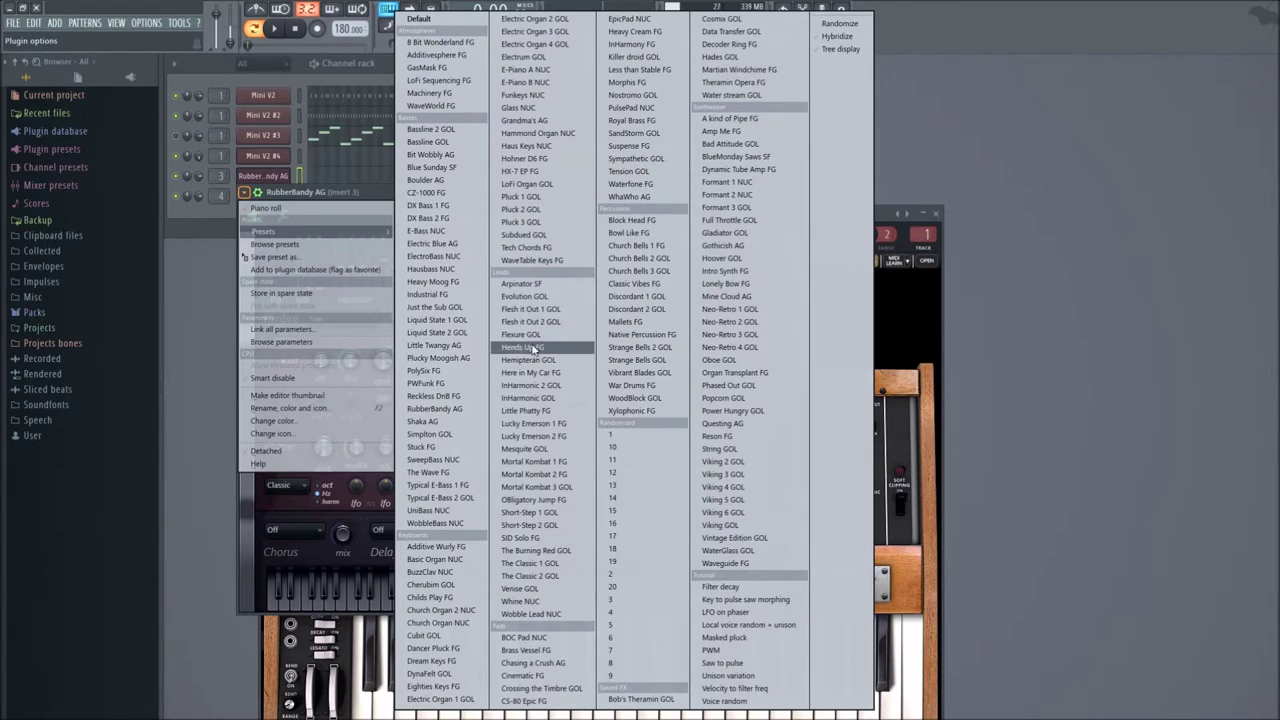
left_click(433, 686)
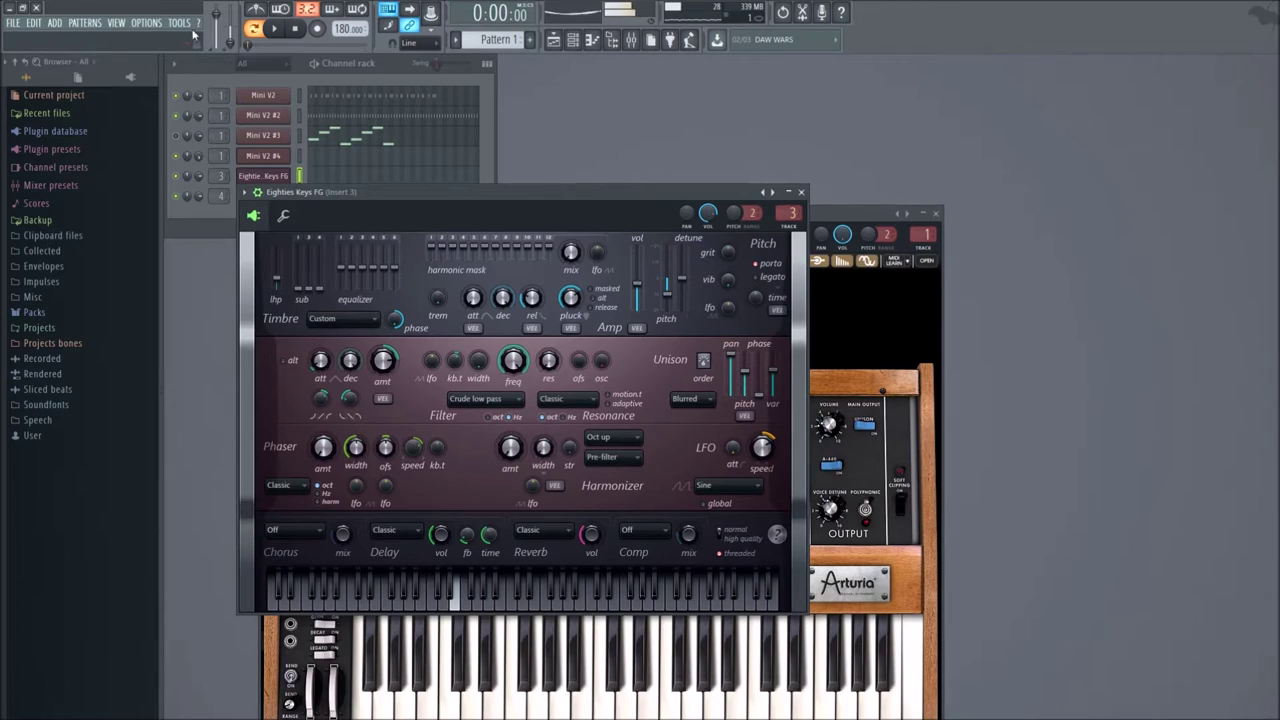
Play the pattern from the start while playing along with Eighties Keys FG, and stop playback.
left_click_drag(234, 44, 234, 60)
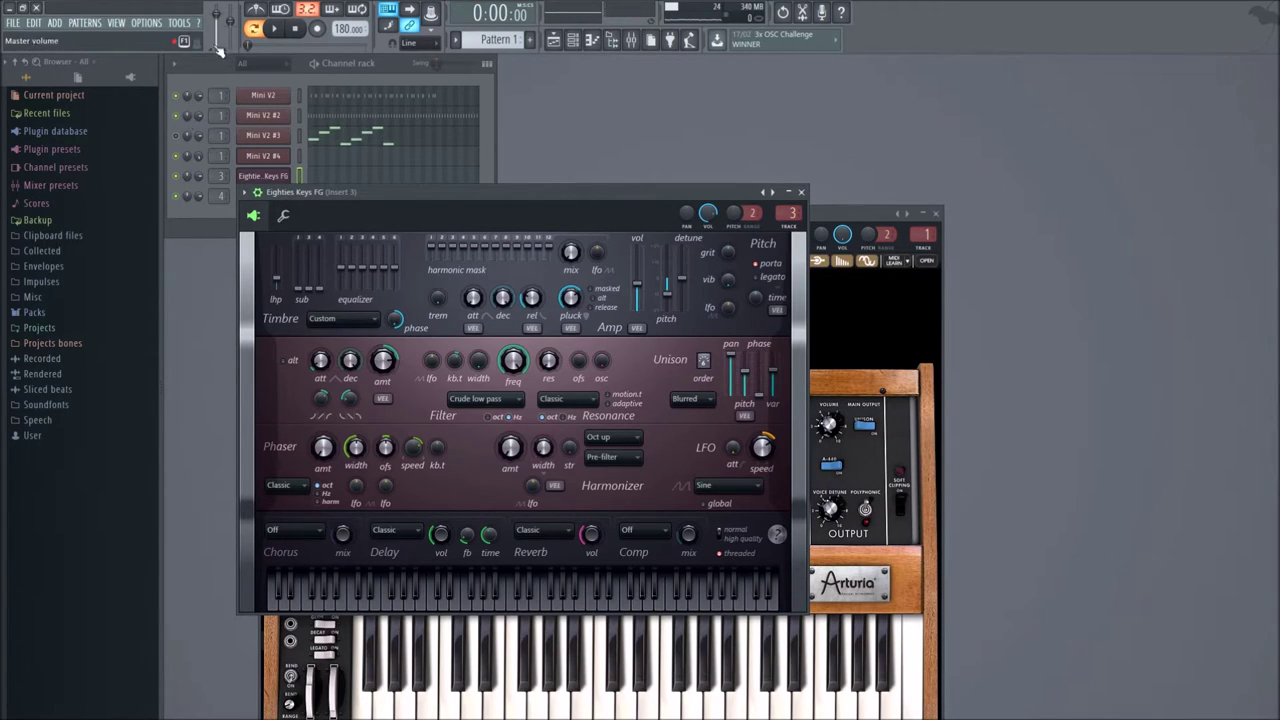
left_click(278, 30)
right_click(228, 20)
key("Escape")
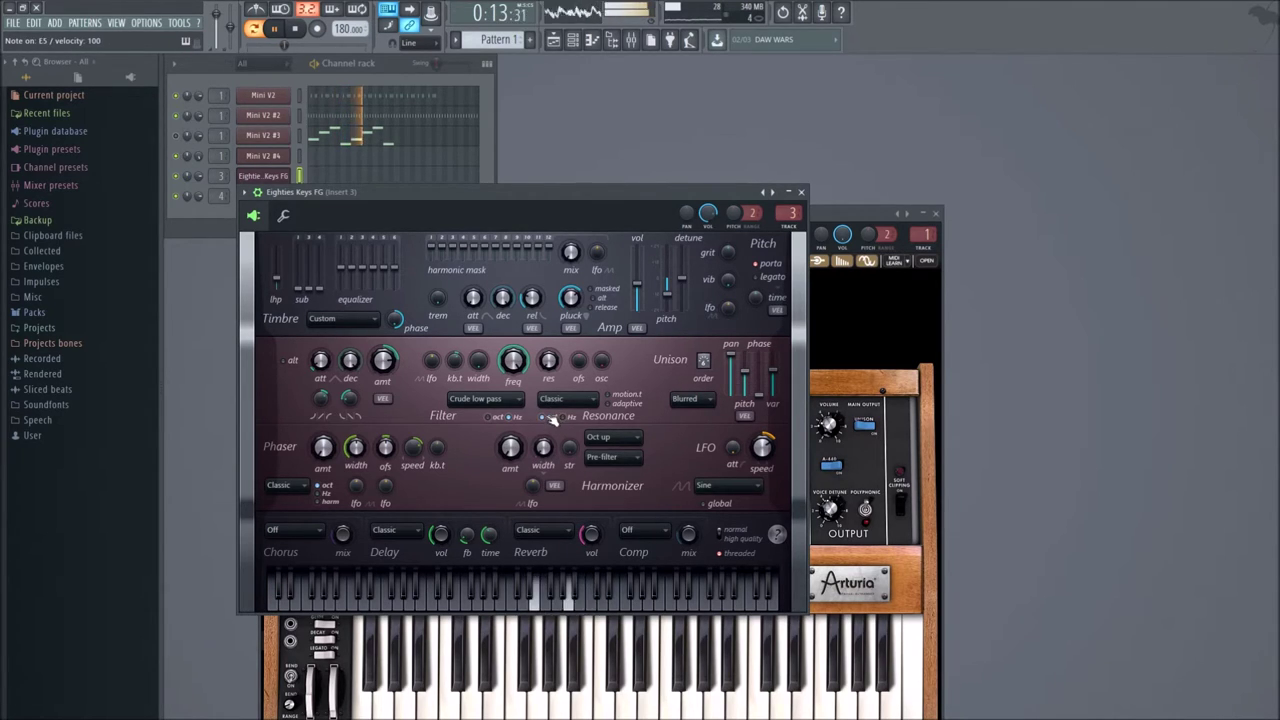
left_click(274, 28)
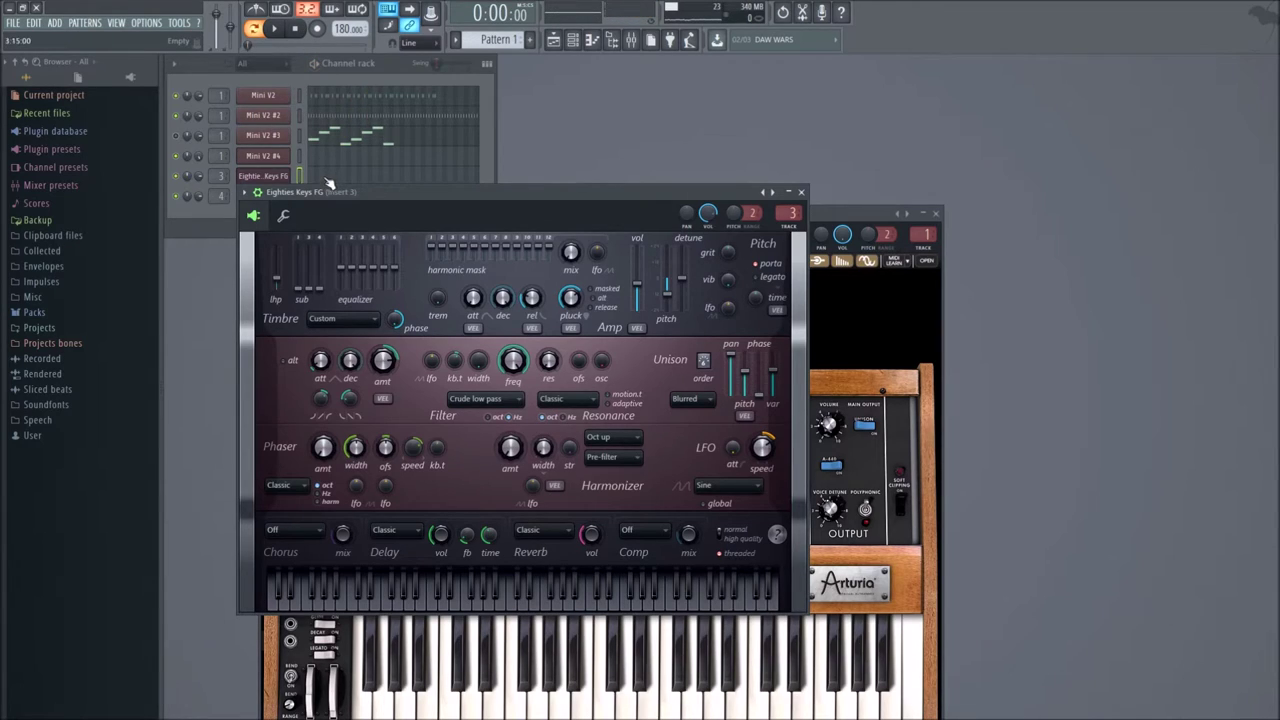
Mute the first Mini V2 and Mini V2 #2, and bring up the Eighties Keys FG channel.
left_click(183, 97)
left_click(263, 176)
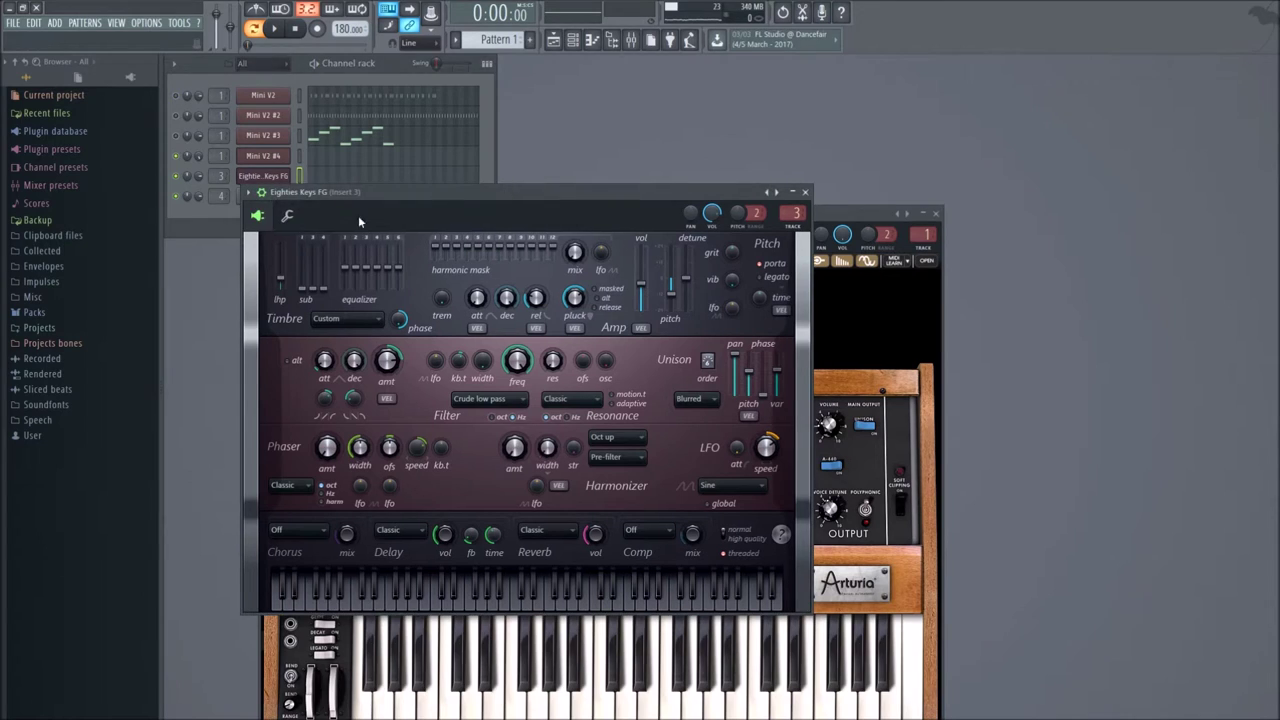
Load the Neo-Retro 1 GOL synthesizer preset in Harmless and audition onward through the following presets to Neo-Retro 4 GOL.
left_click(258, 192)
mouse_move(300, 231)
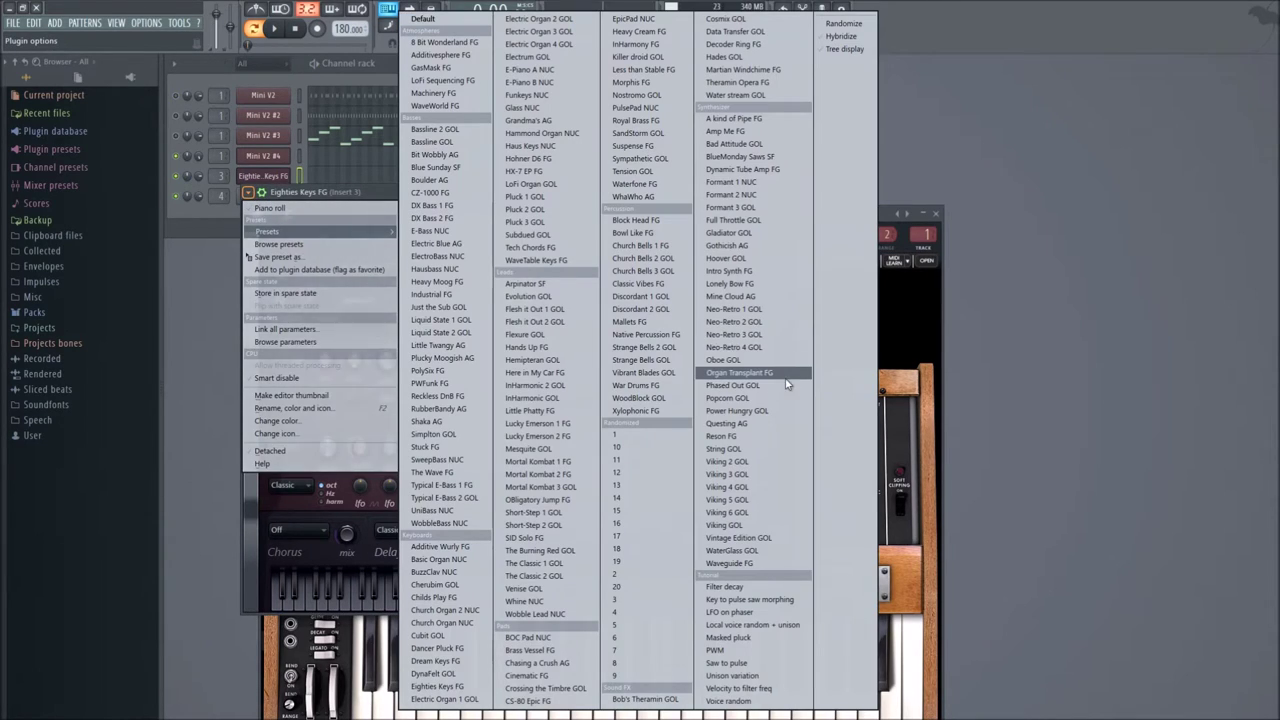
left_click(763, 310)
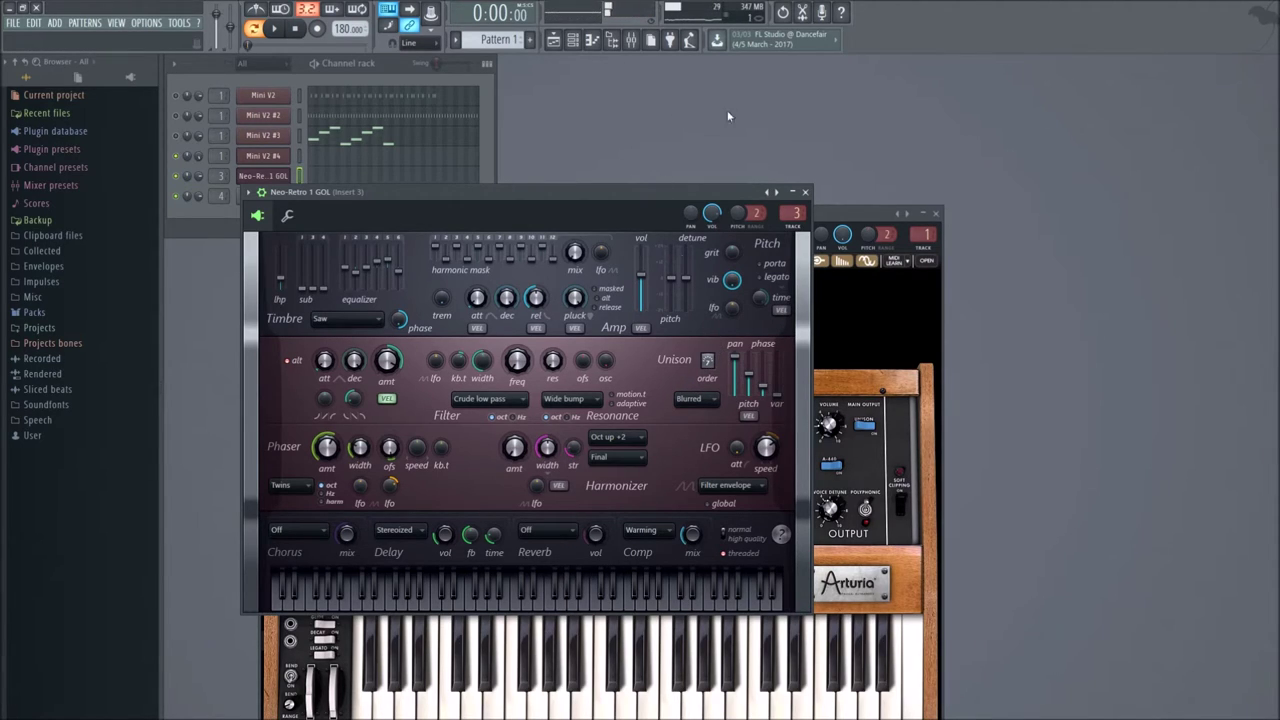
left_click(777, 192)
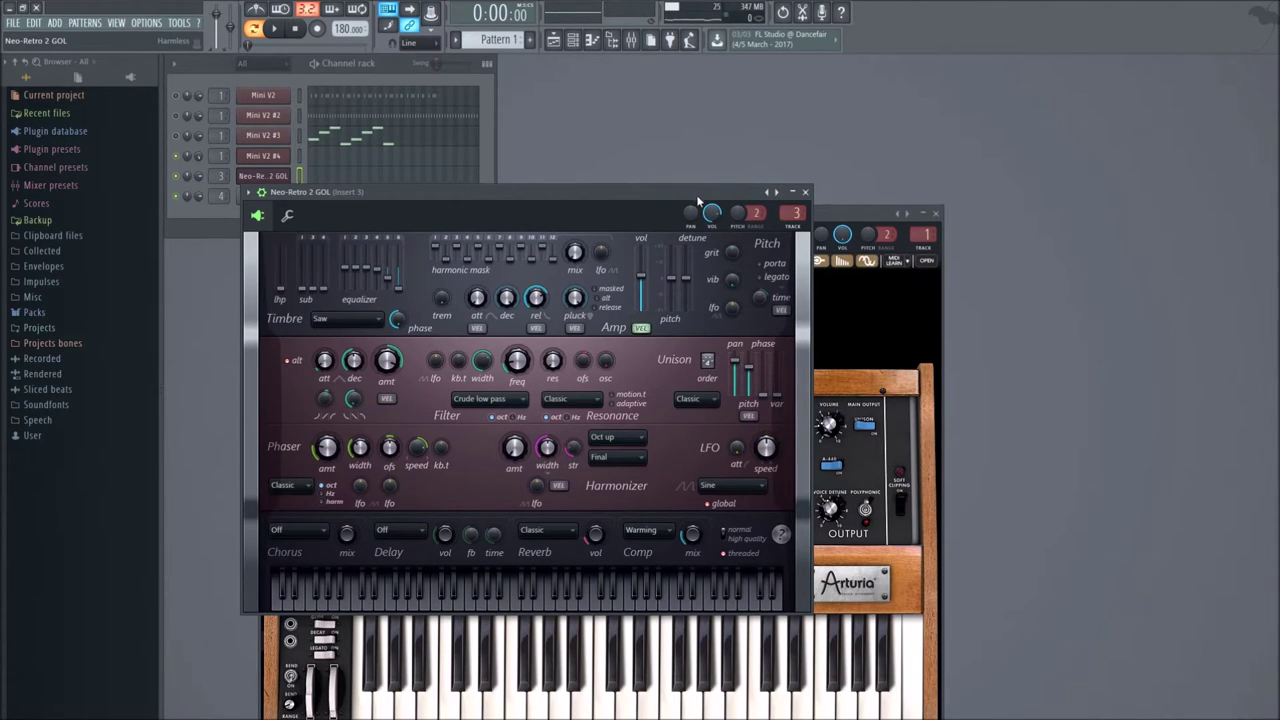
left_click(777, 192)
left_click(777, 192)
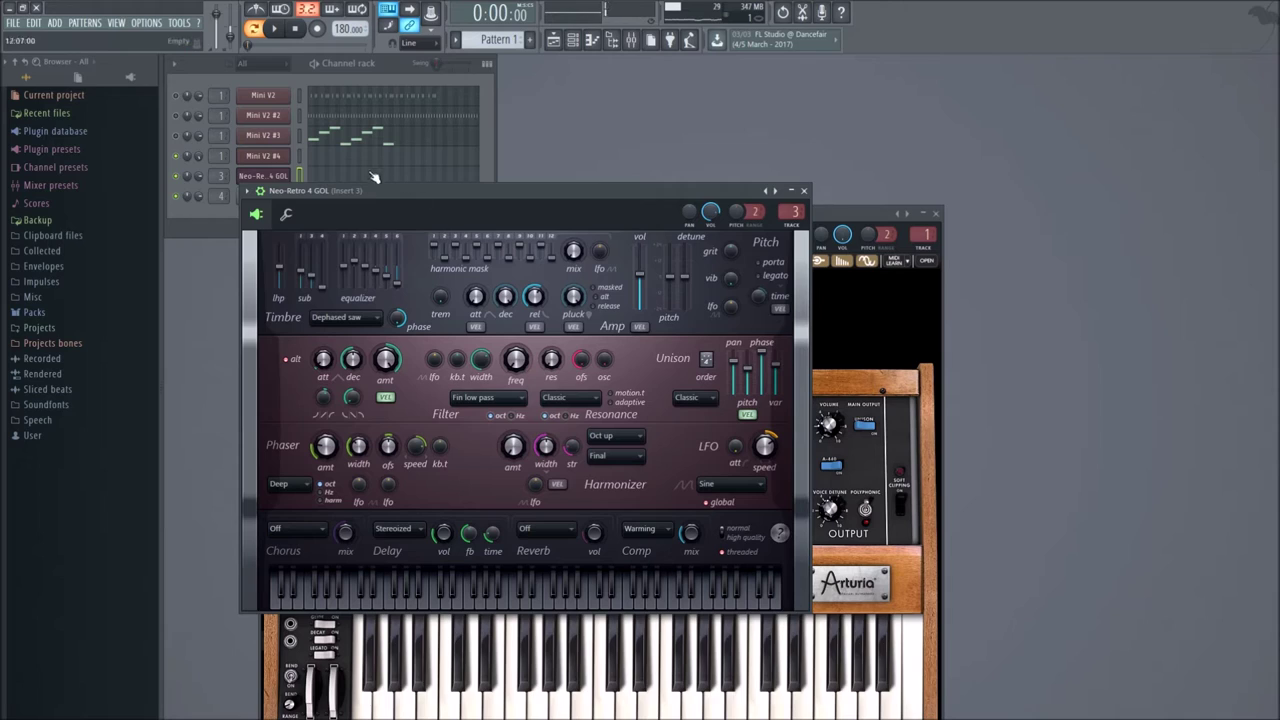
Load the Short-Step 1 GOL lead preset in Harmless, audition it, and advance to Short-Step 2 GOL.
left_click(260, 190)
mouse_move(305, 233)
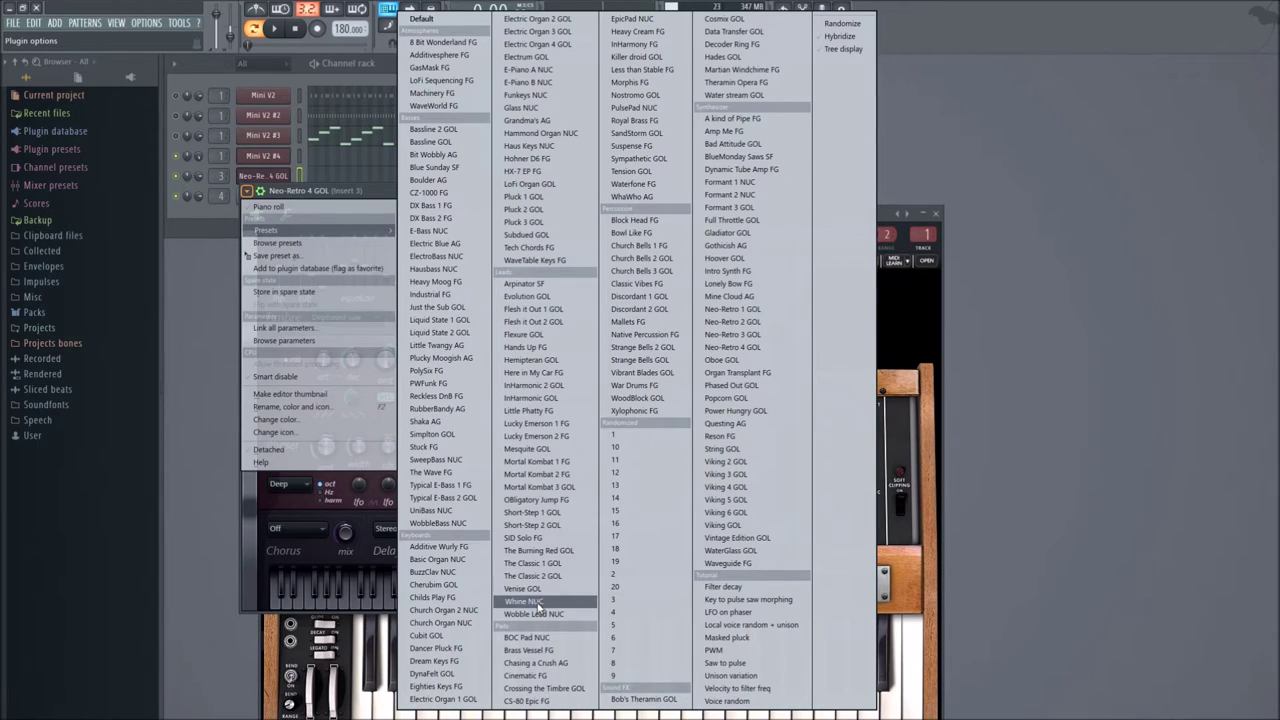
left_click(533, 512)
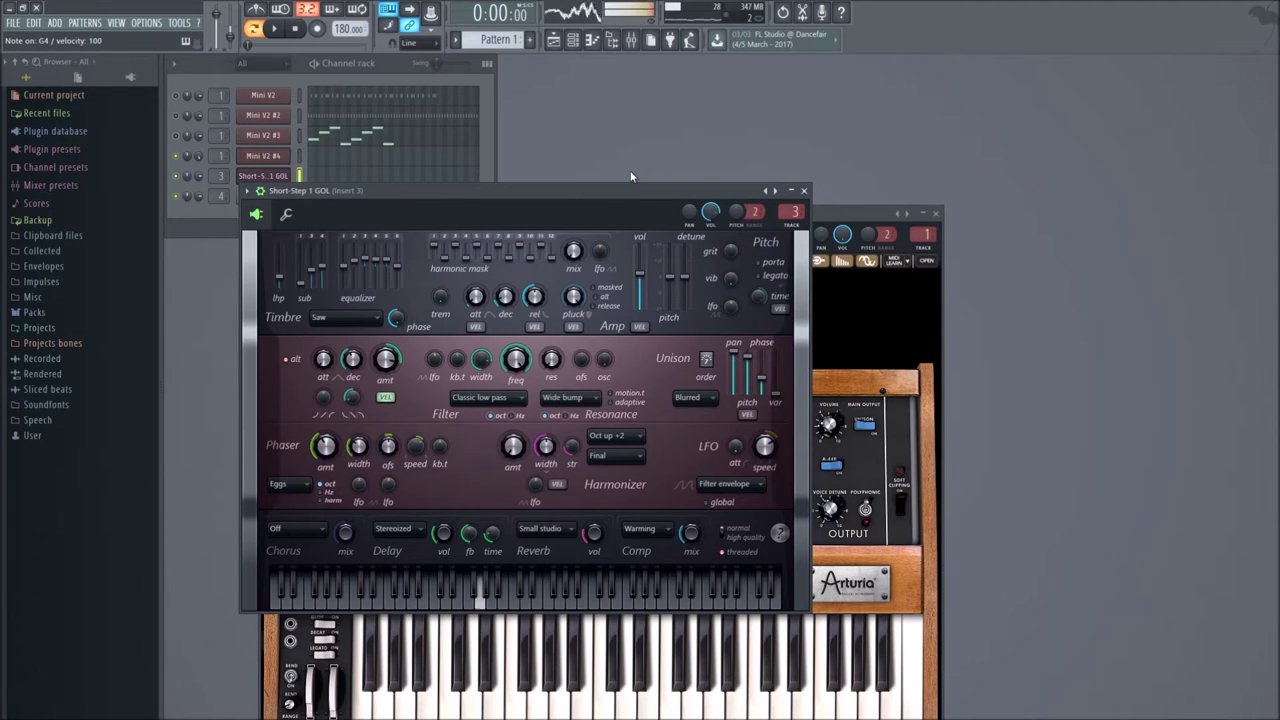
left_click(774, 190)
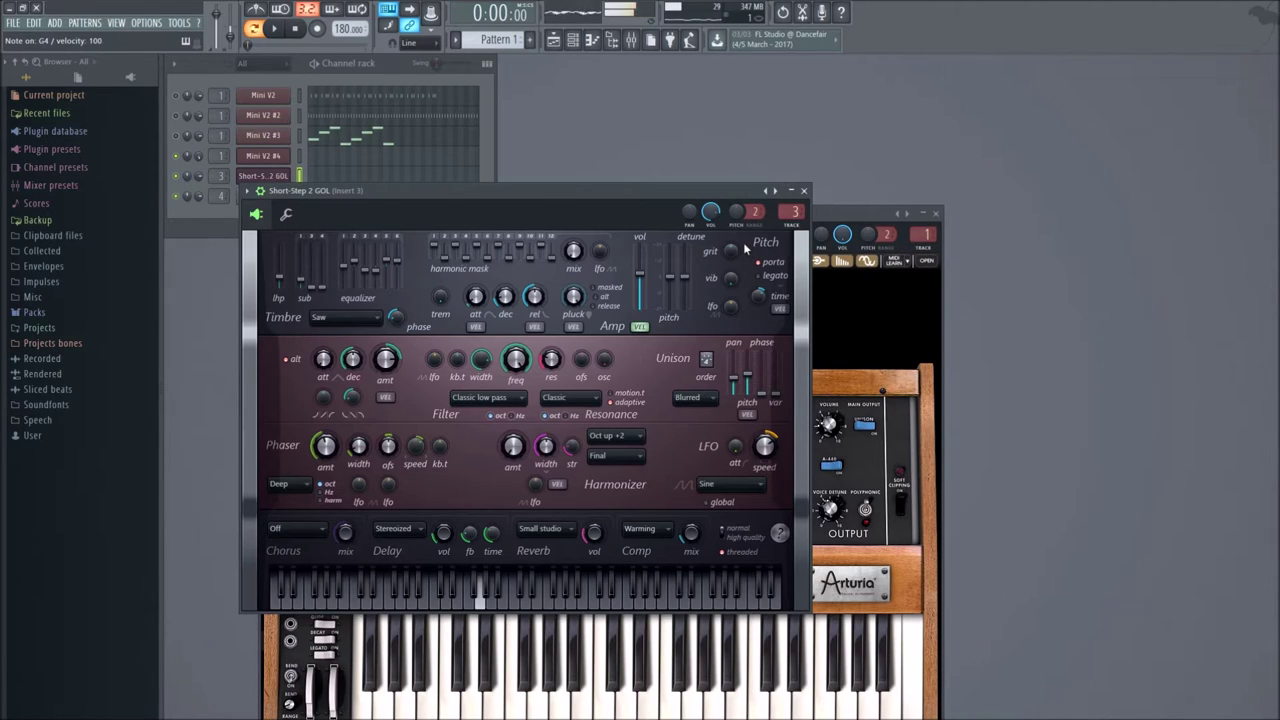
Start a new project without saving the changes to the current one.
left_click(13, 22)
left_click(30, 31)
left_click(659, 409)
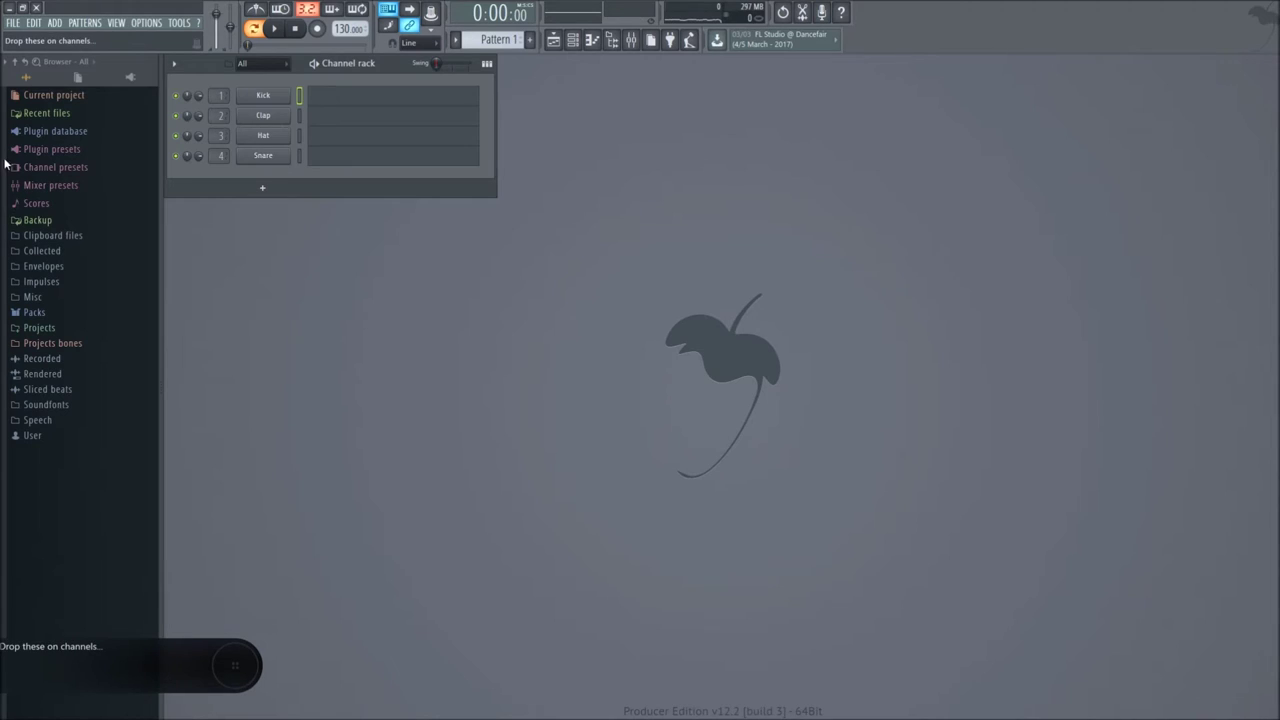
Replace the Kick channel with the tb_peach plugin and the Clap channel with tb_toad.
right_click(264, 96)
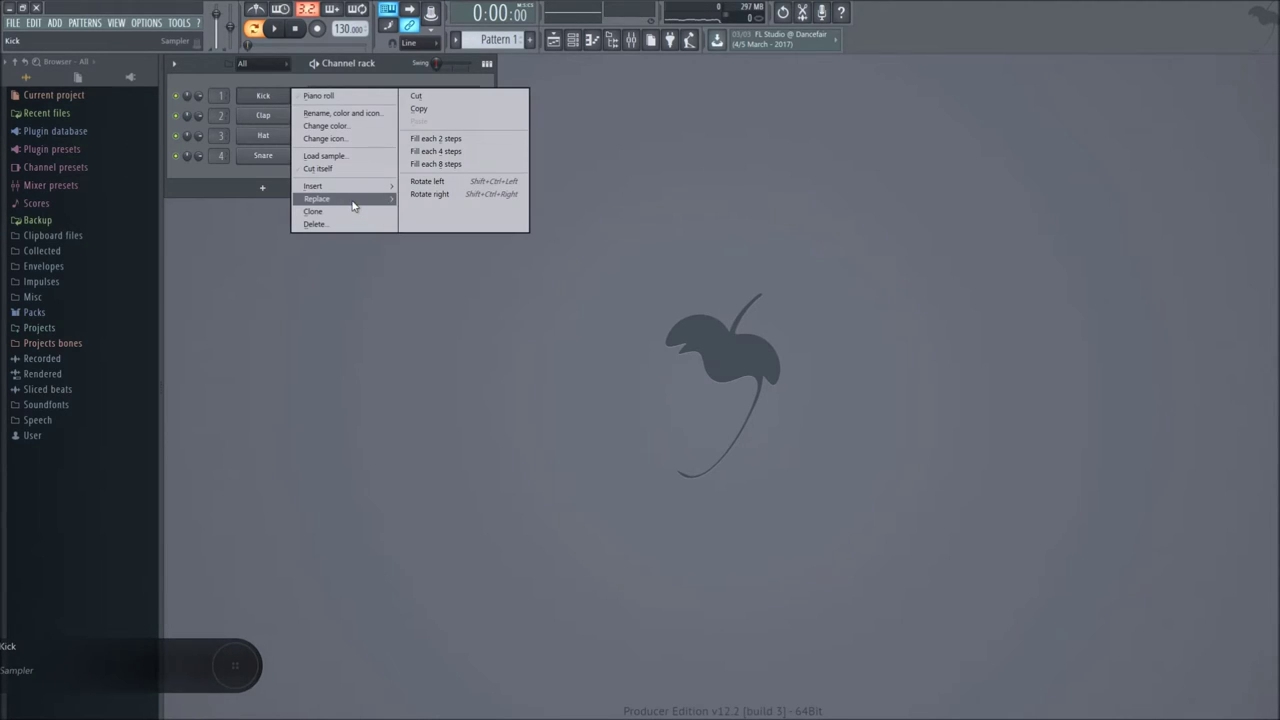
mouse_move(352, 205)
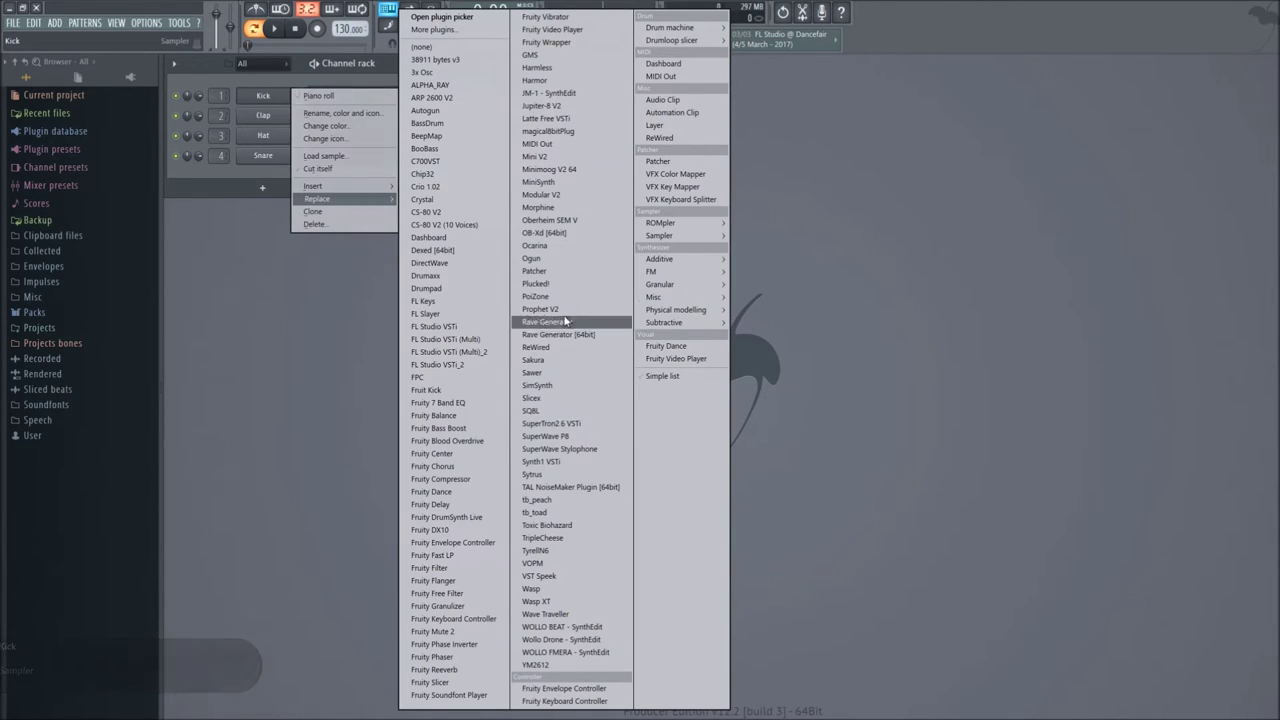
left_click(561, 509)
right_click(280, 113)
mouse_move(350, 222)
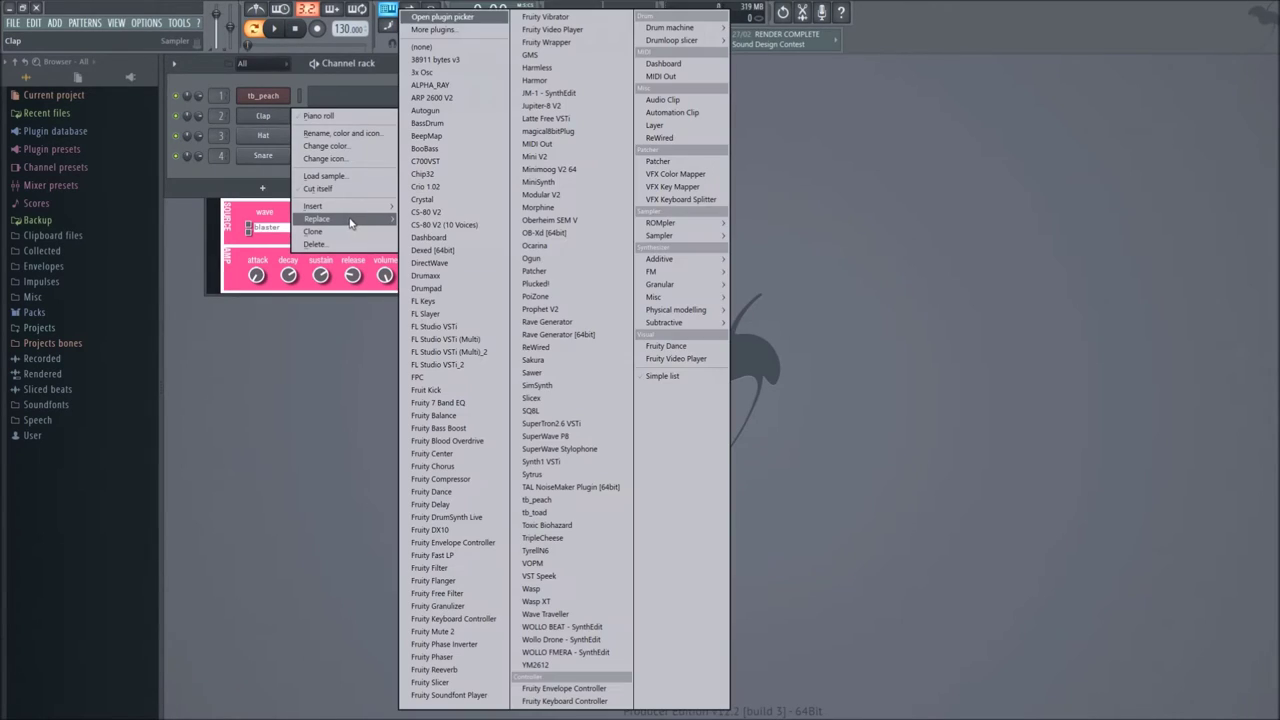
left_click(535, 512)
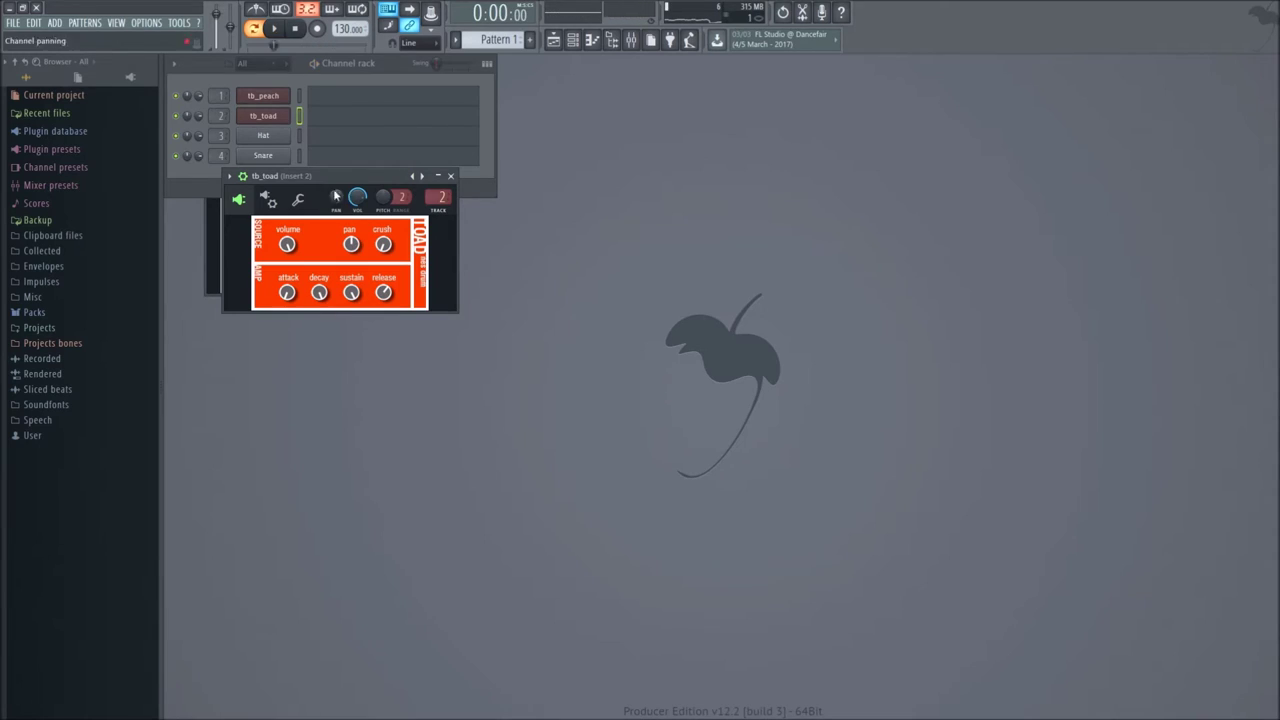
Bring up the tb_peach channel, step its wave to wiley, and audition the sound with a few notes.
left_click(265, 96)
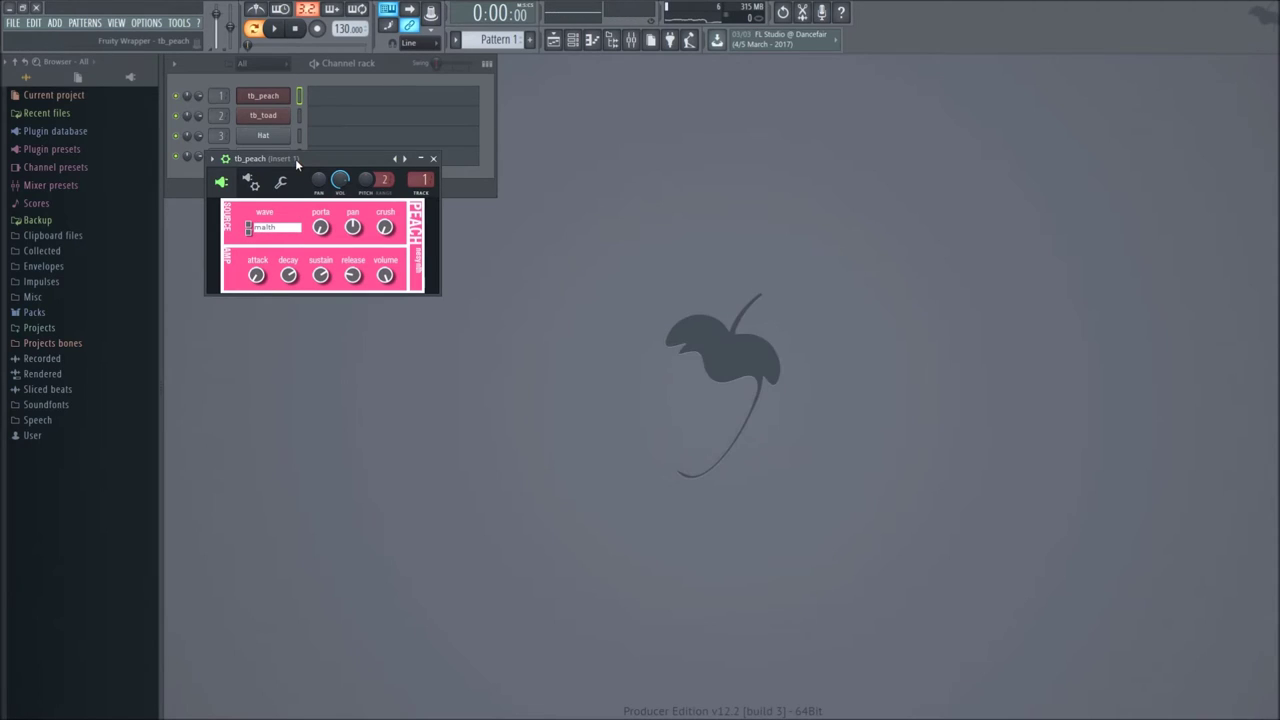
left_click(249, 230)
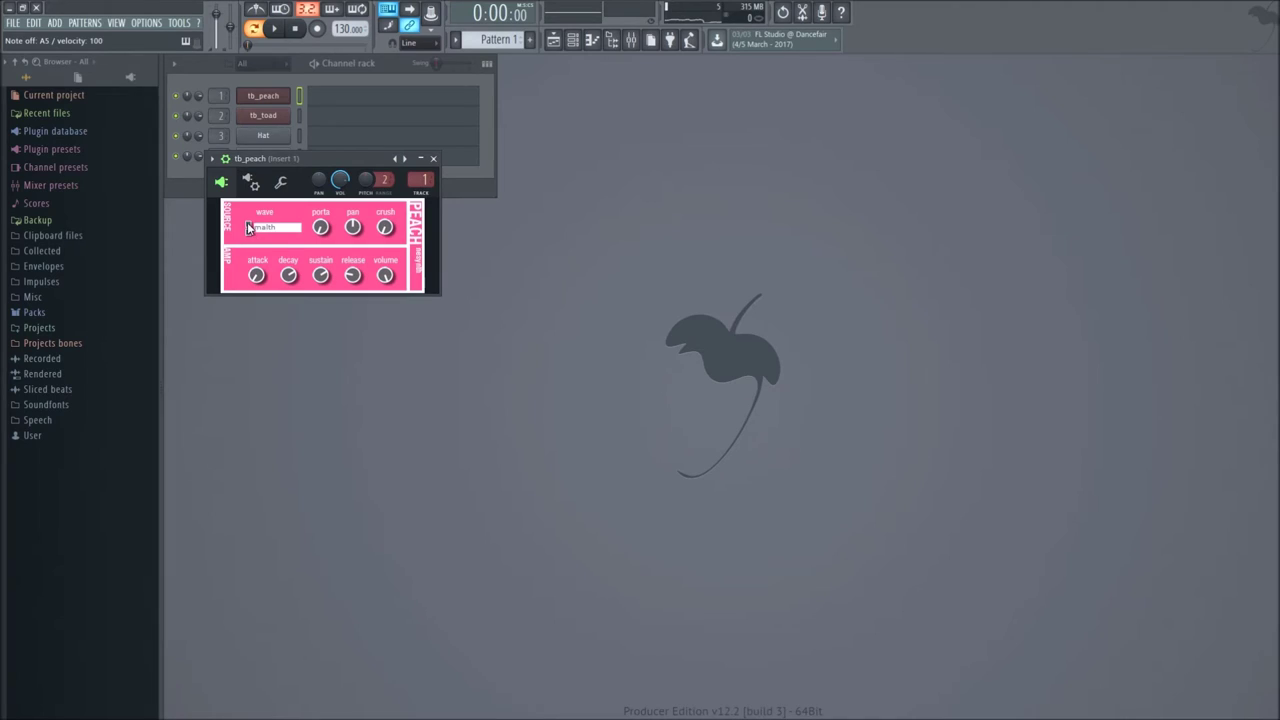
left_click(249, 228)
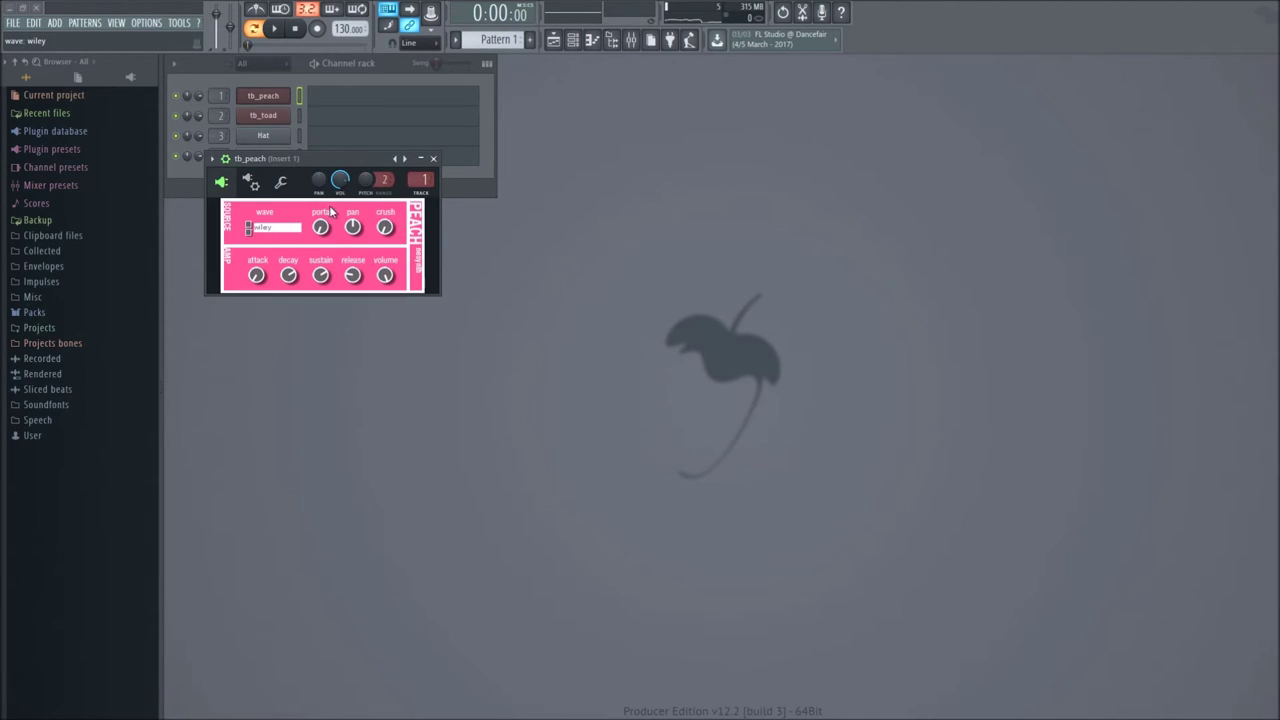
key("n")
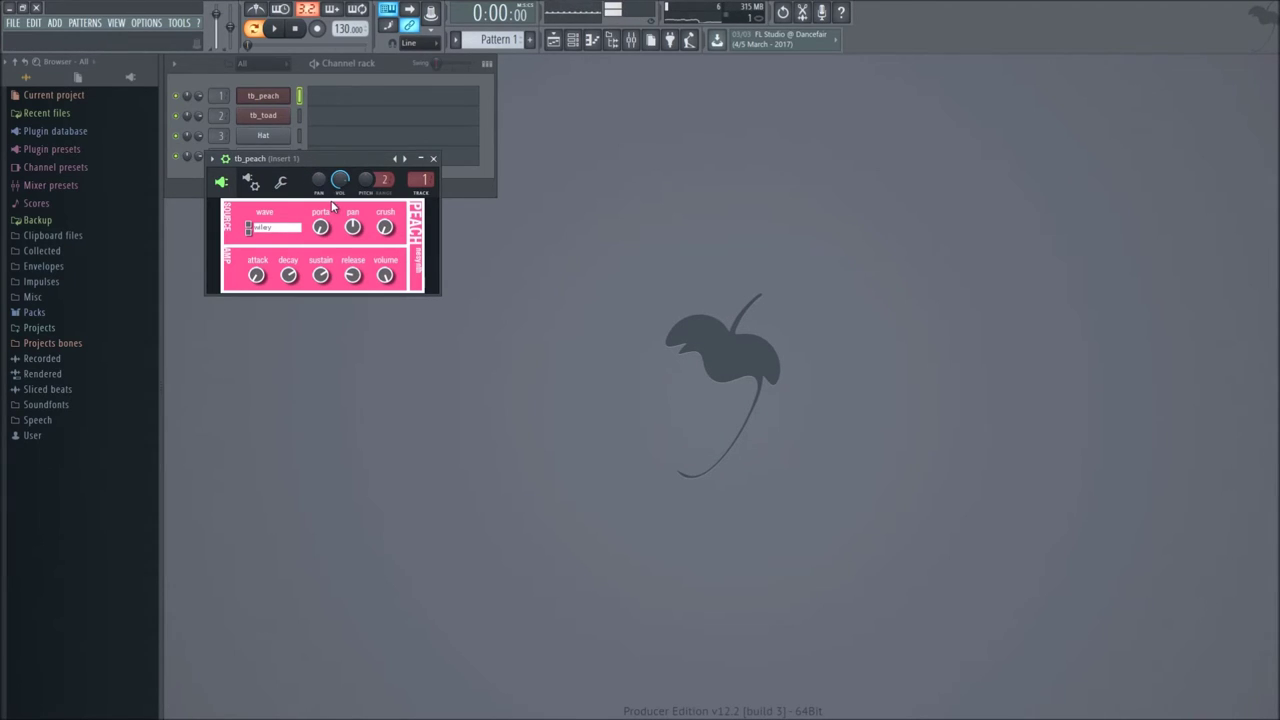
key("x")
Open the recent project Don't Touch My Eau Sauvage! without saving the untitled project.
left_click(13, 23)
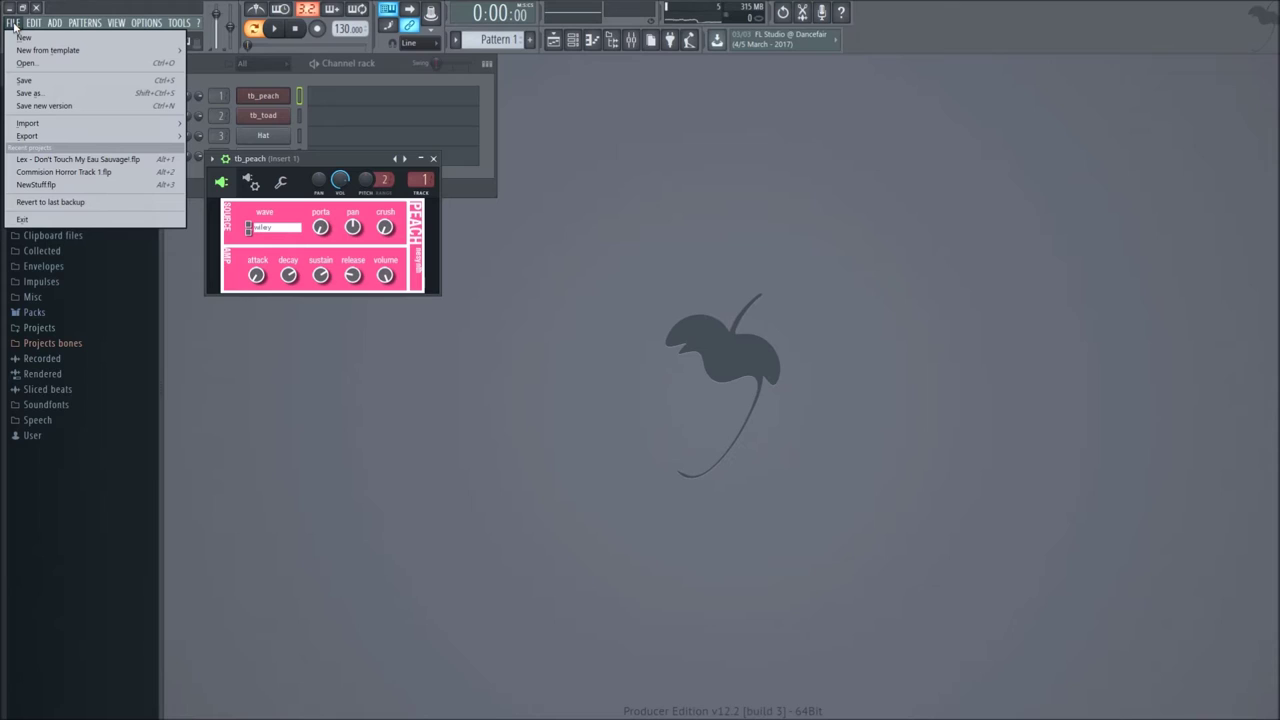
left_click(73, 160)
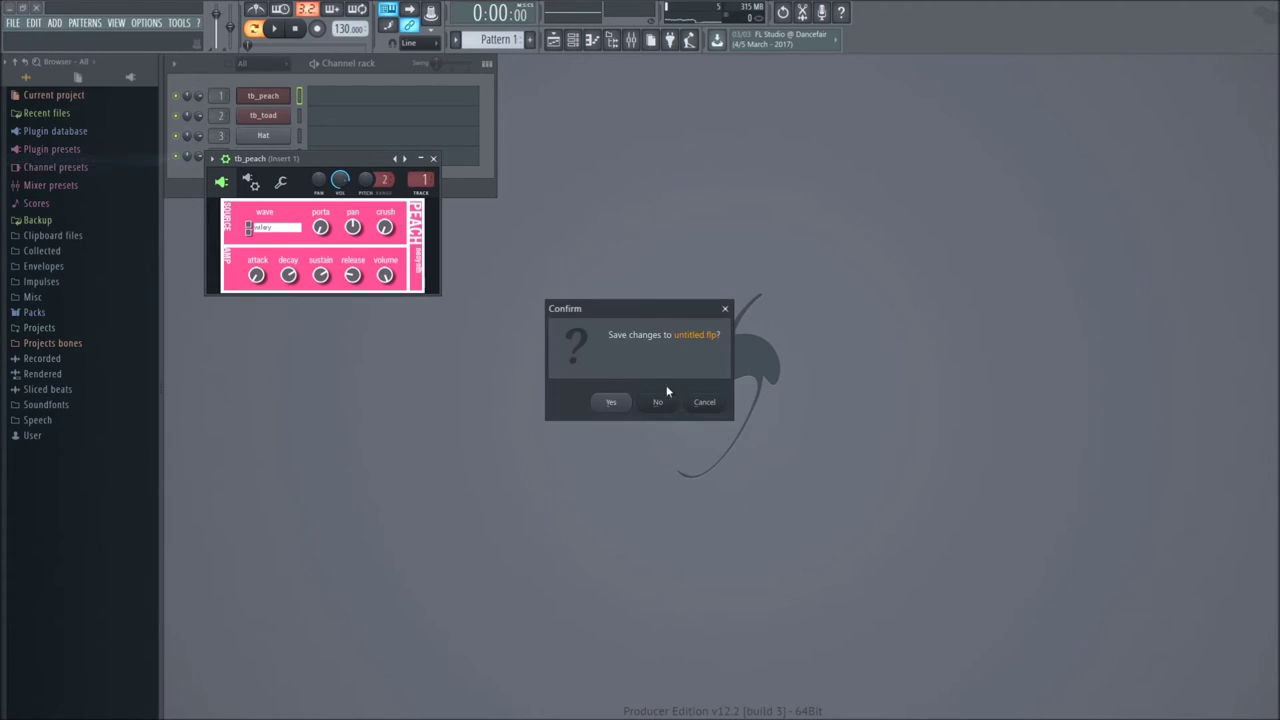
left_click(658, 403)
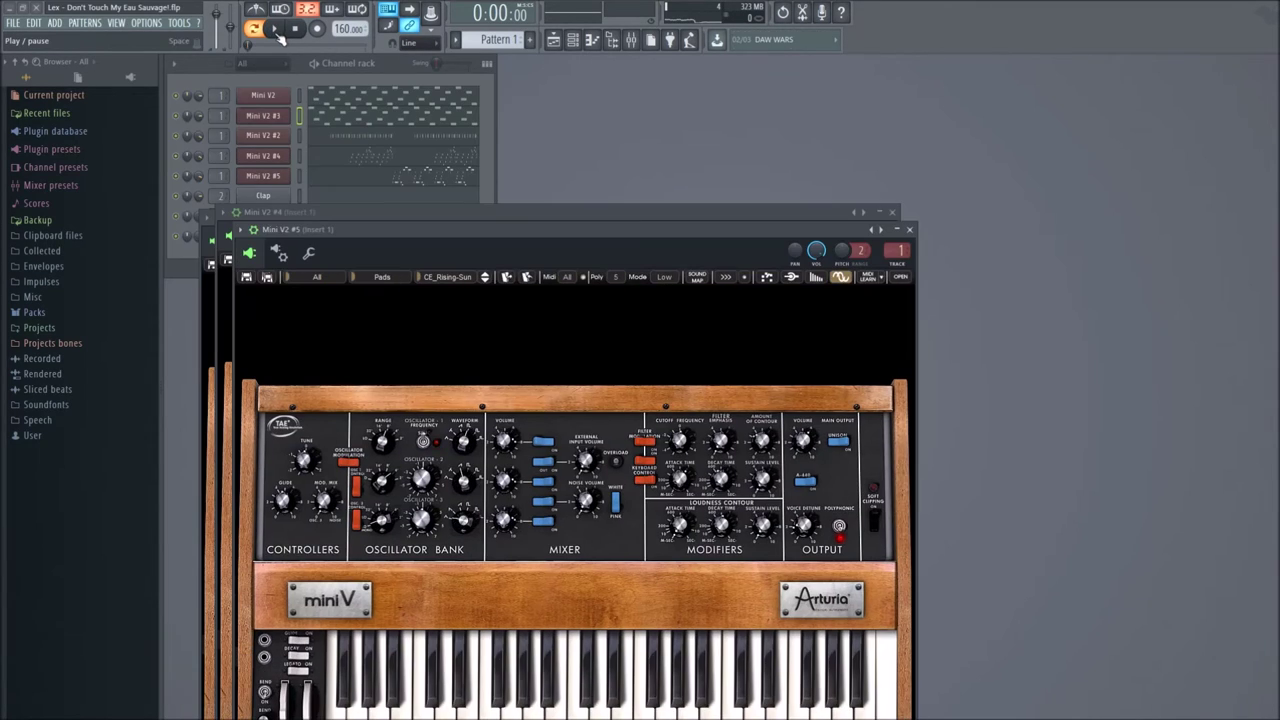
Play the pattern, skip ahead to a later part of it, and stop playback.
left_click(274, 29)
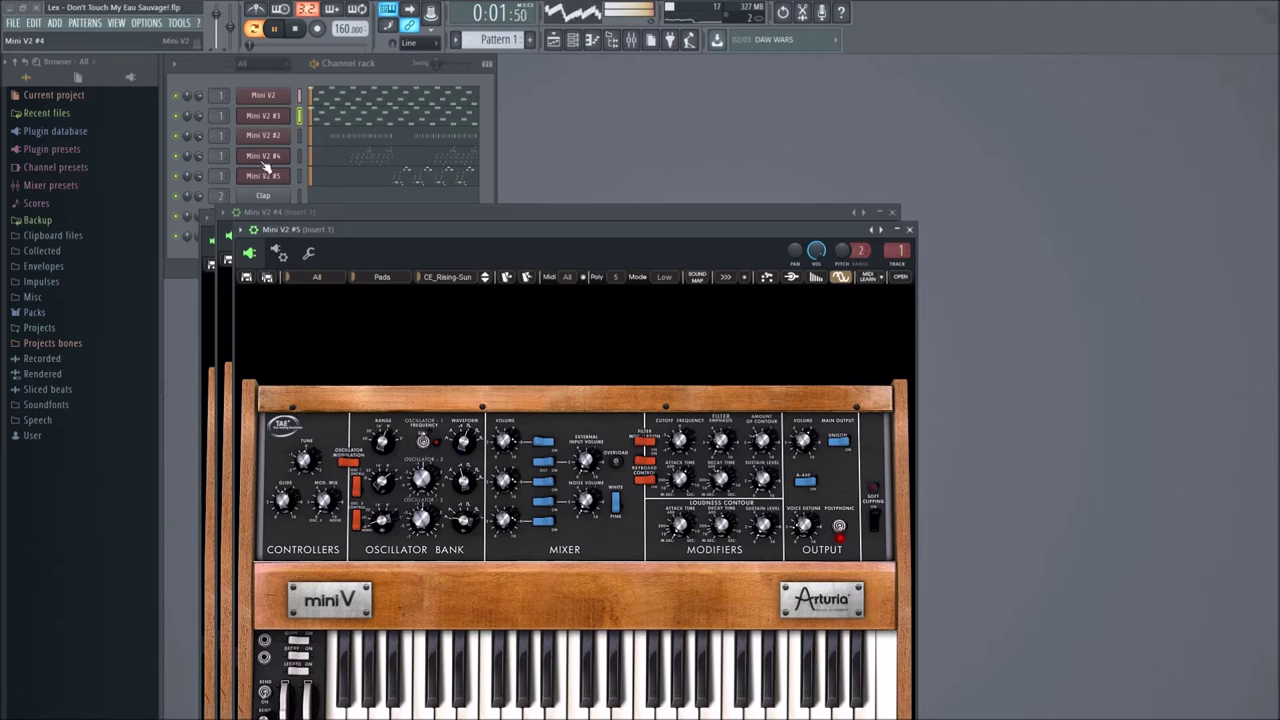
left_click_drag(258, 44, 323, 47)
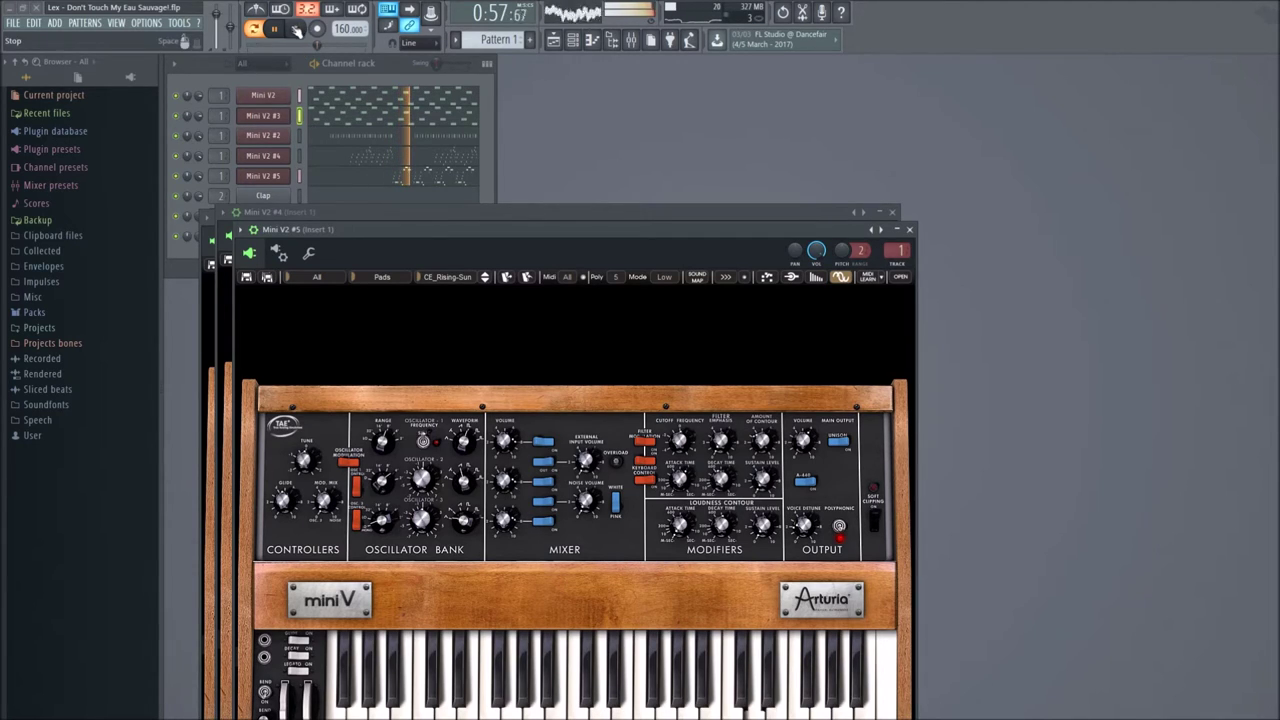
left_click(295, 28)
Show the Mini V2 #4 and #5 channels and audition the CE_Rising-Sun pad on #5 by playing notes such as G5.
left_click(266, 156)
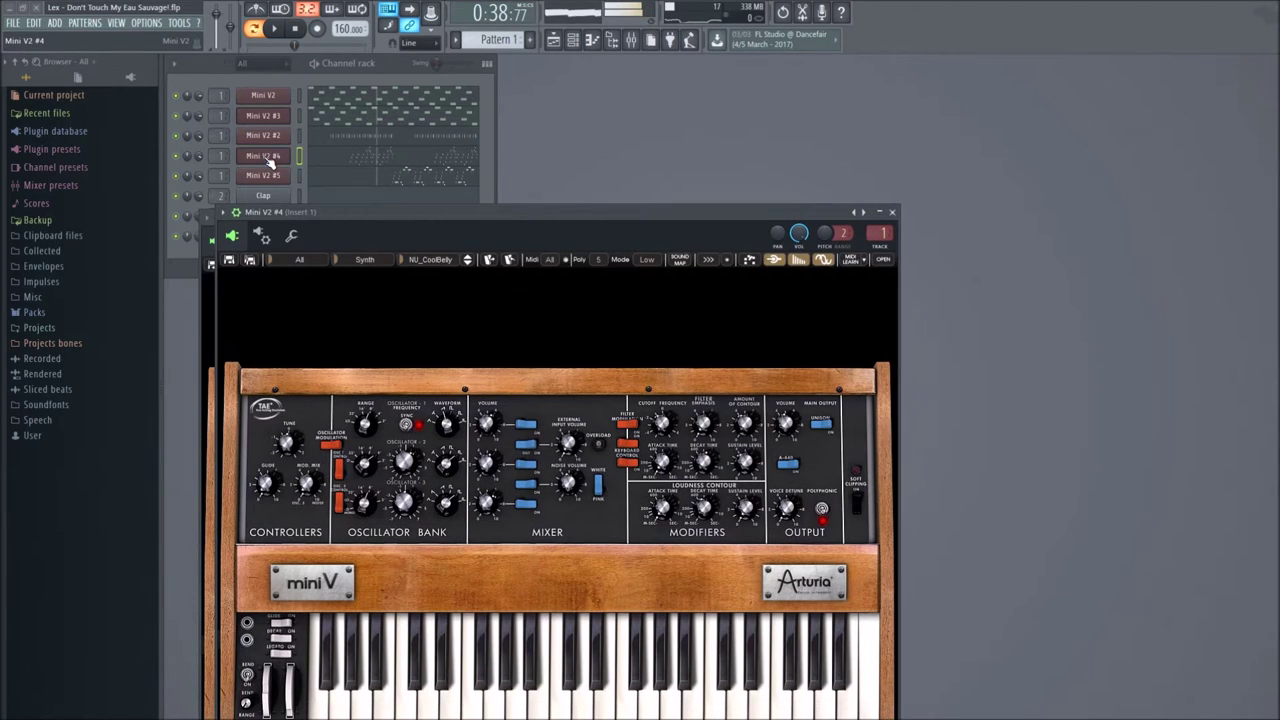
left_click(266, 176)
key("b")
key("h")
key("n")
key("b")
key("h")
key("n")
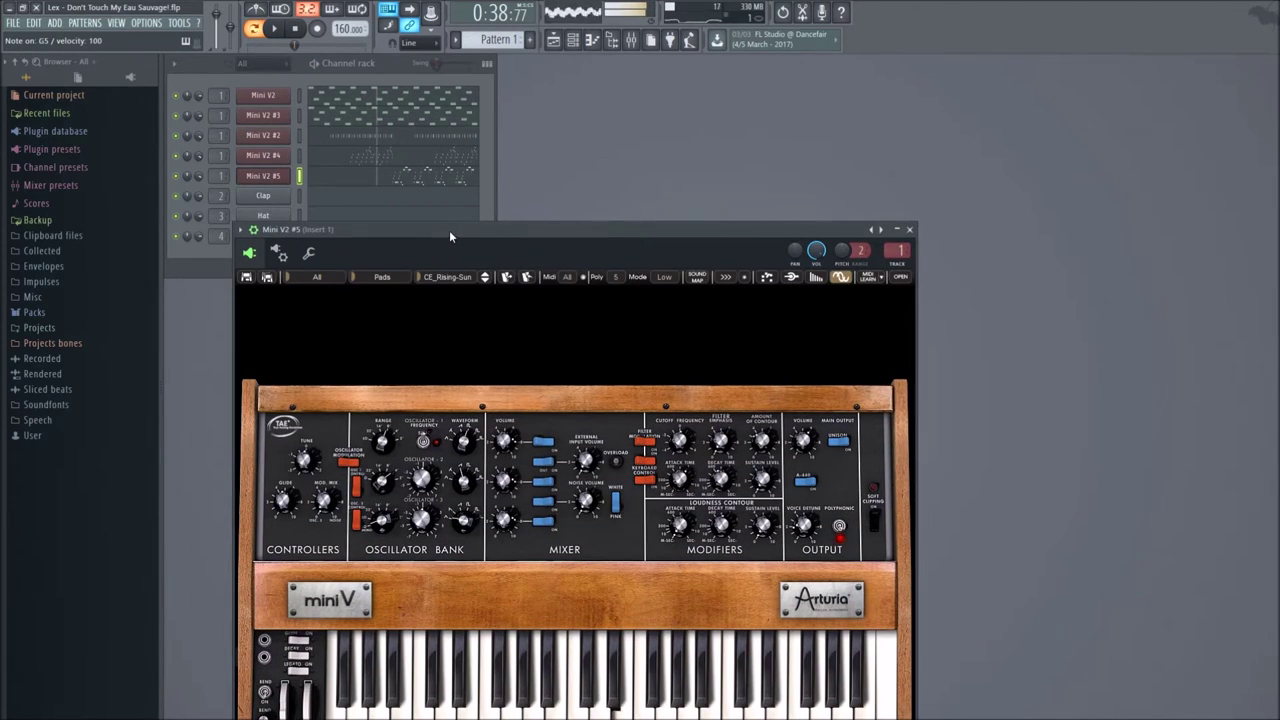
key("n")
key("m")
key("comma")
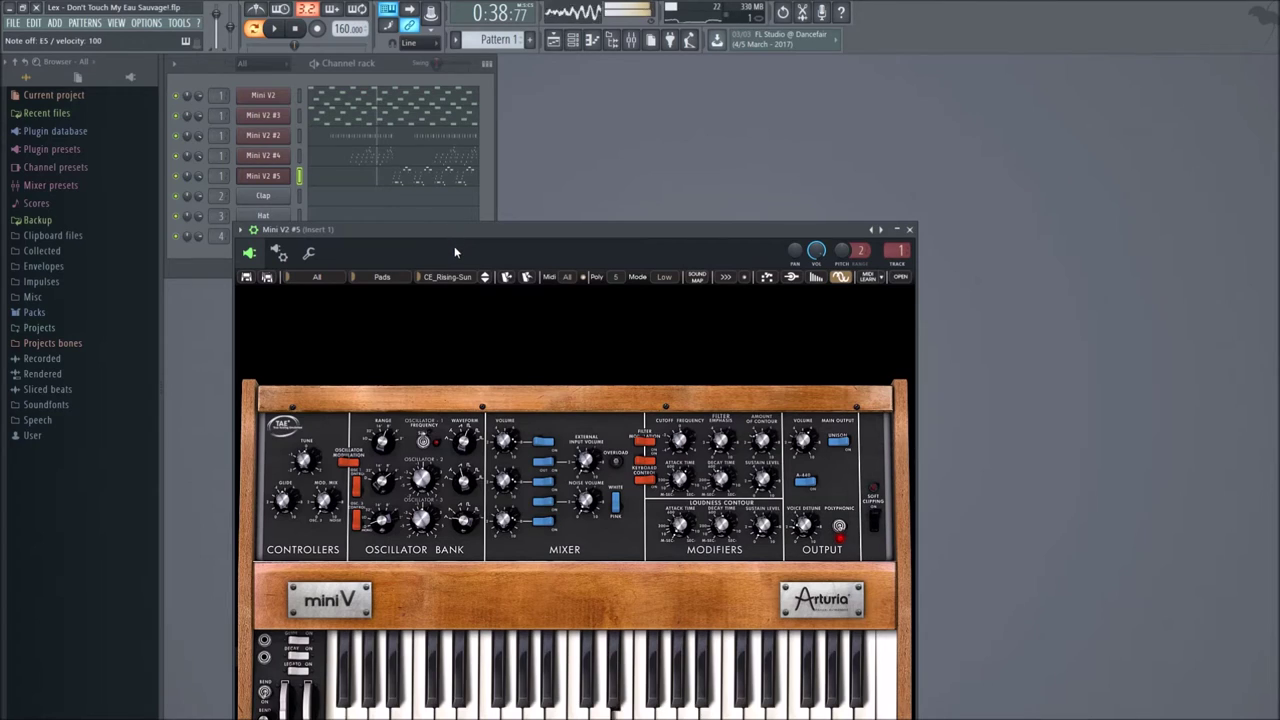
key("v")
key("b")
key("n")
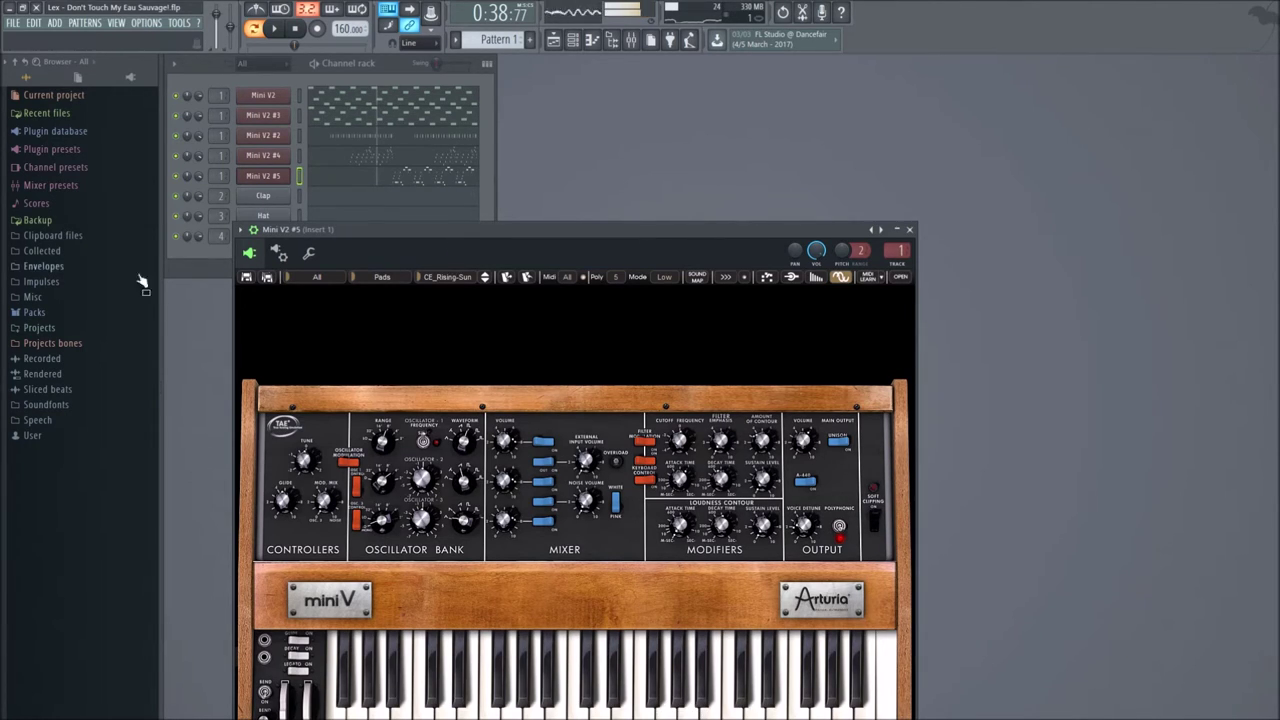
Start a new project from a template, load the STR_Ensemble soundfont onto the Kick channel, and close its plugin window.
left_click(12, 23)
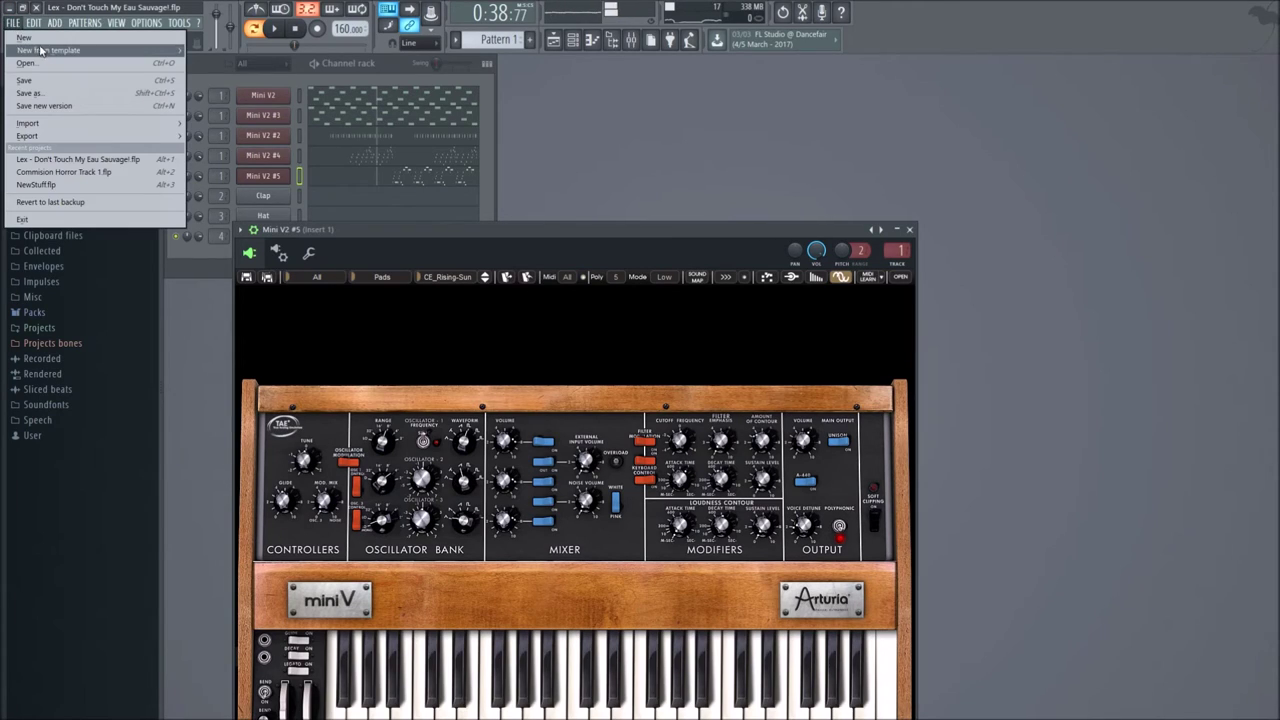
left_click(262, 137)
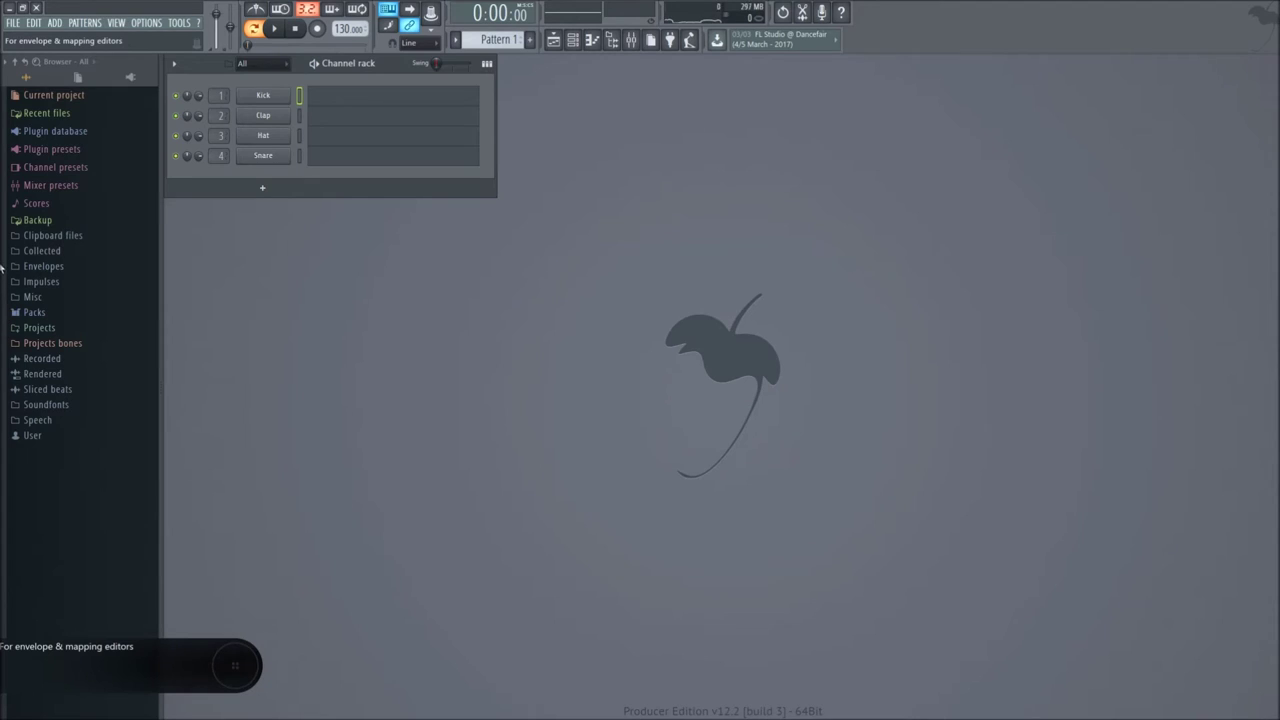
left_click(14, 405)
left_click_drag(18, 419, 272, 104)
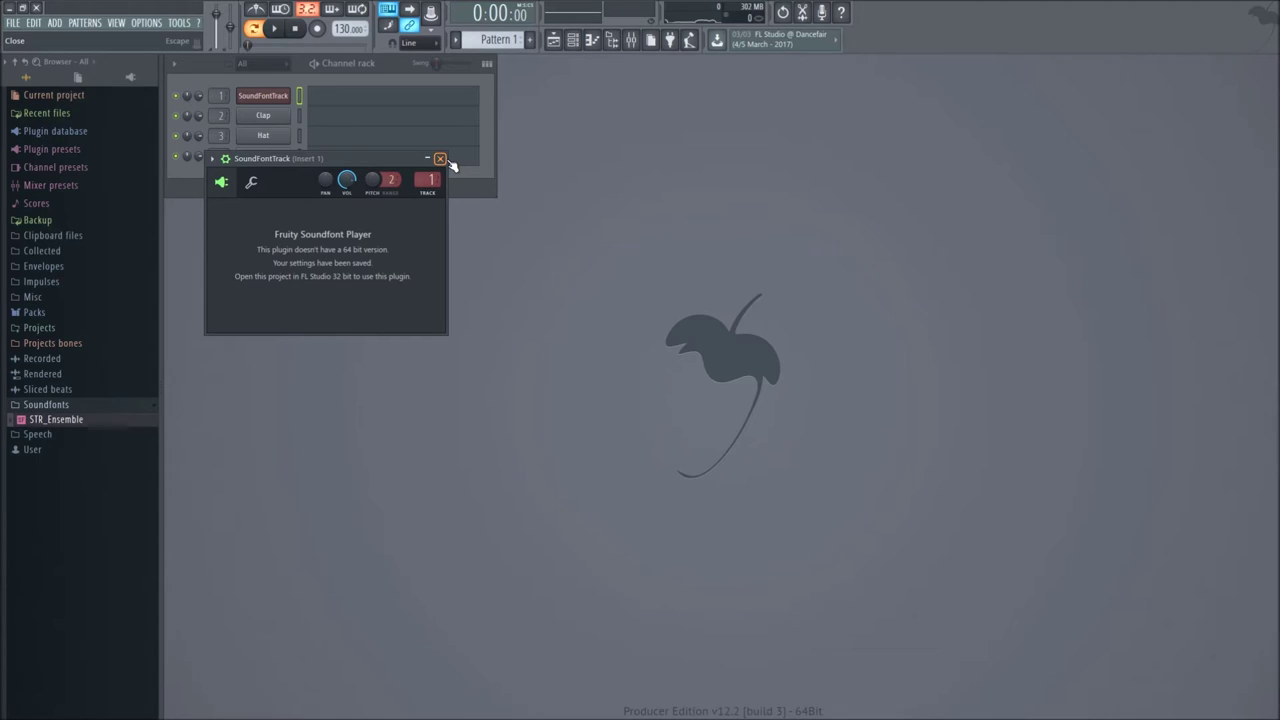
left_click(440, 159)
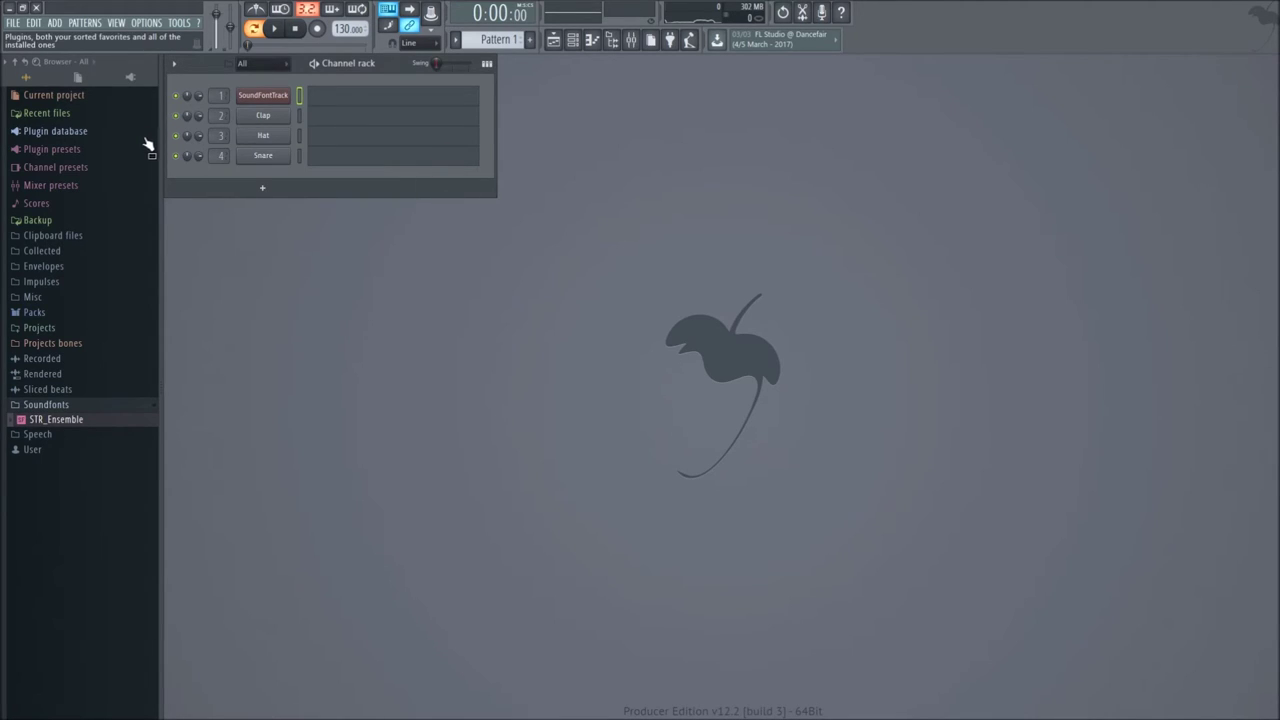
Delete the SoundFontTrack channel from the channel rack.
right_click(262, 95)
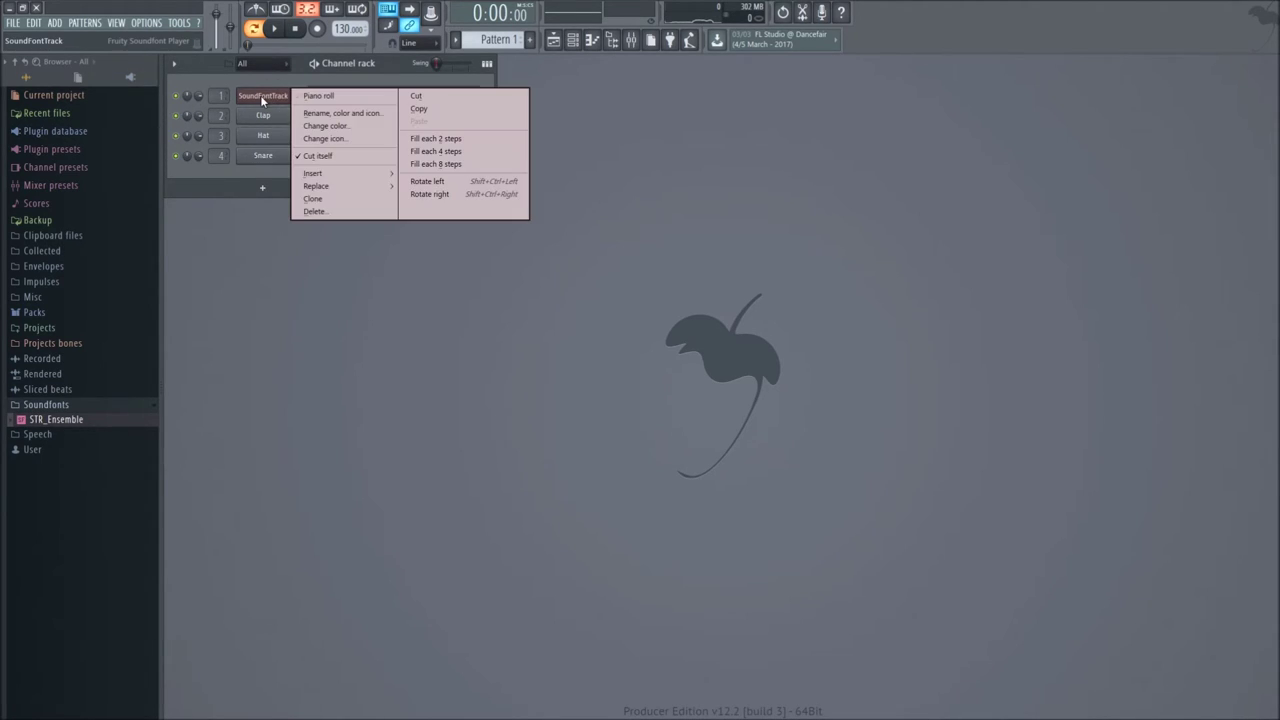
left_click(313, 214)
left_click(707, 402)
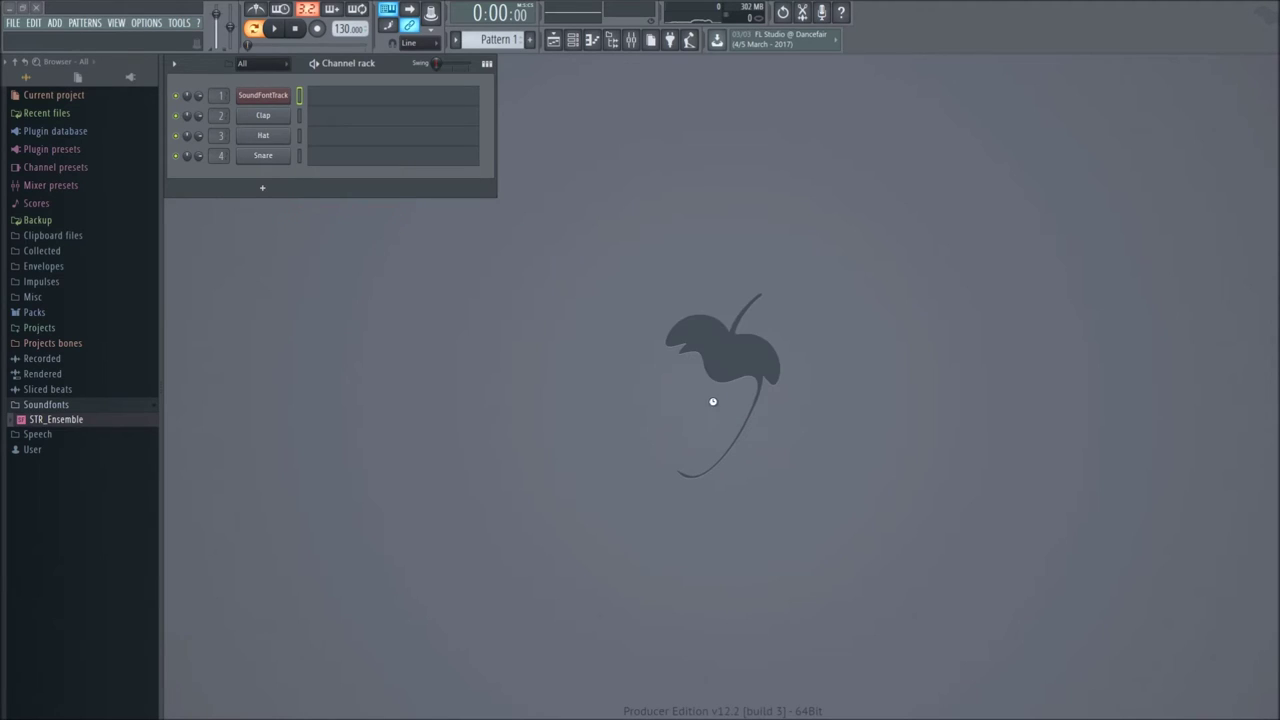
Replace the Clap channel with the VST Speek plugin.
right_click(262, 100)
mouse_move(351, 201)
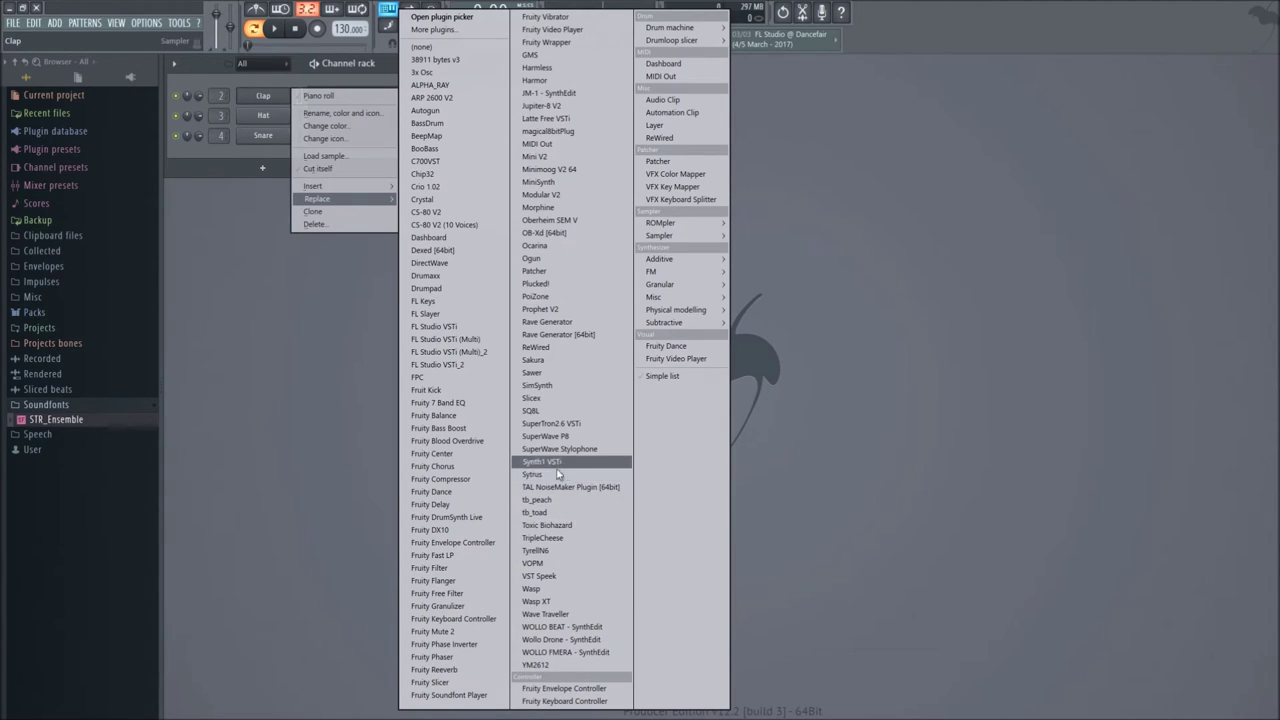
left_click(539, 576)
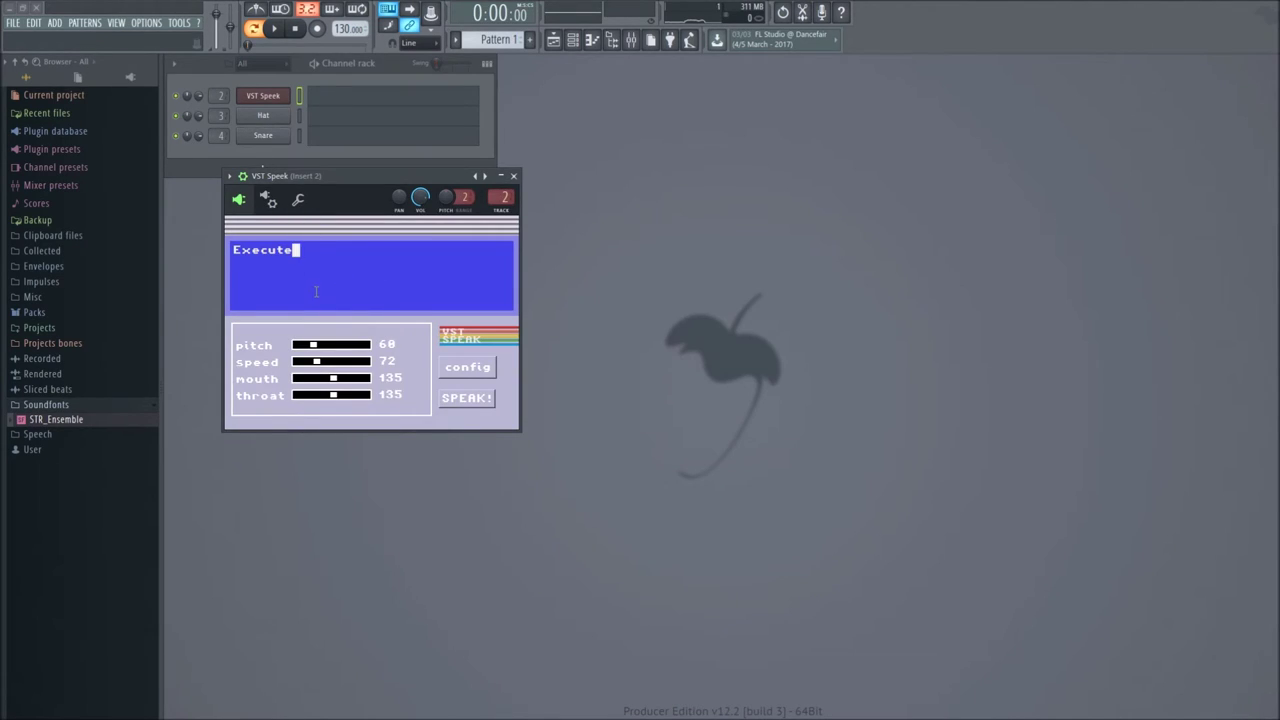
Have VST Speek say "His name is mr smelly", and respell "mr" in the phrase as "mis ter".
type("His name is mr smelly")
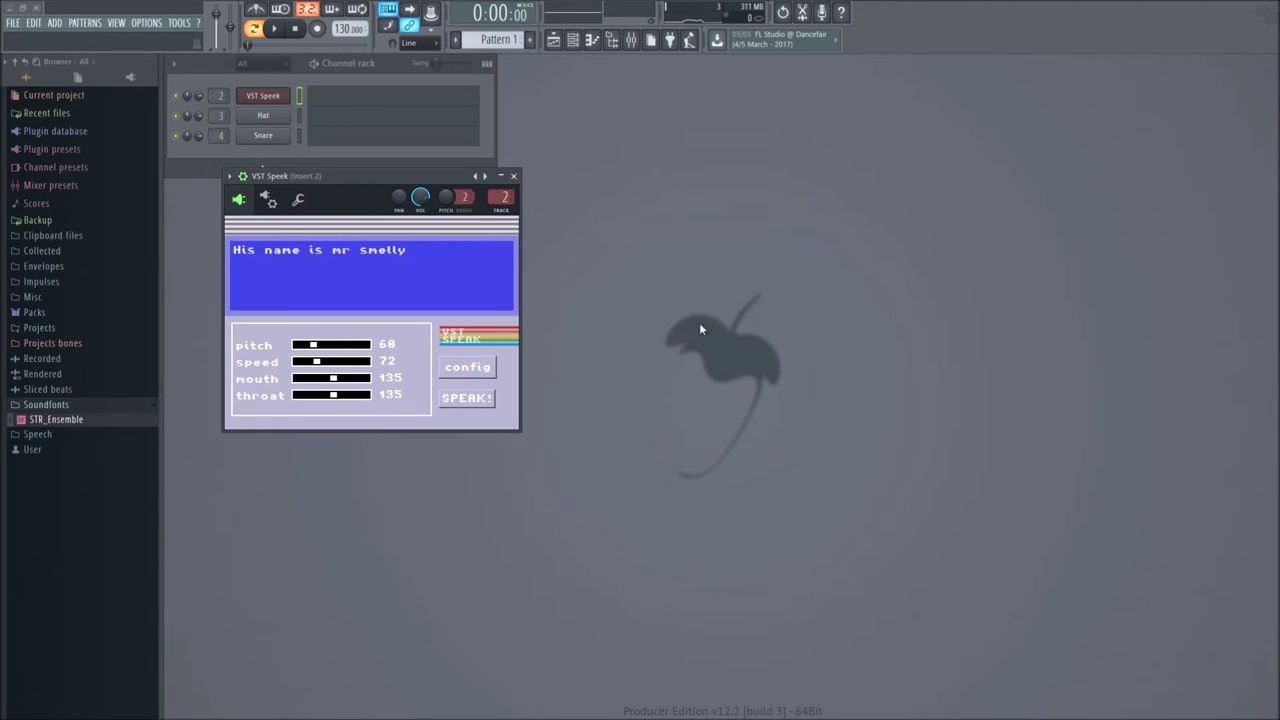
left_click(481, 398)
type("ster")
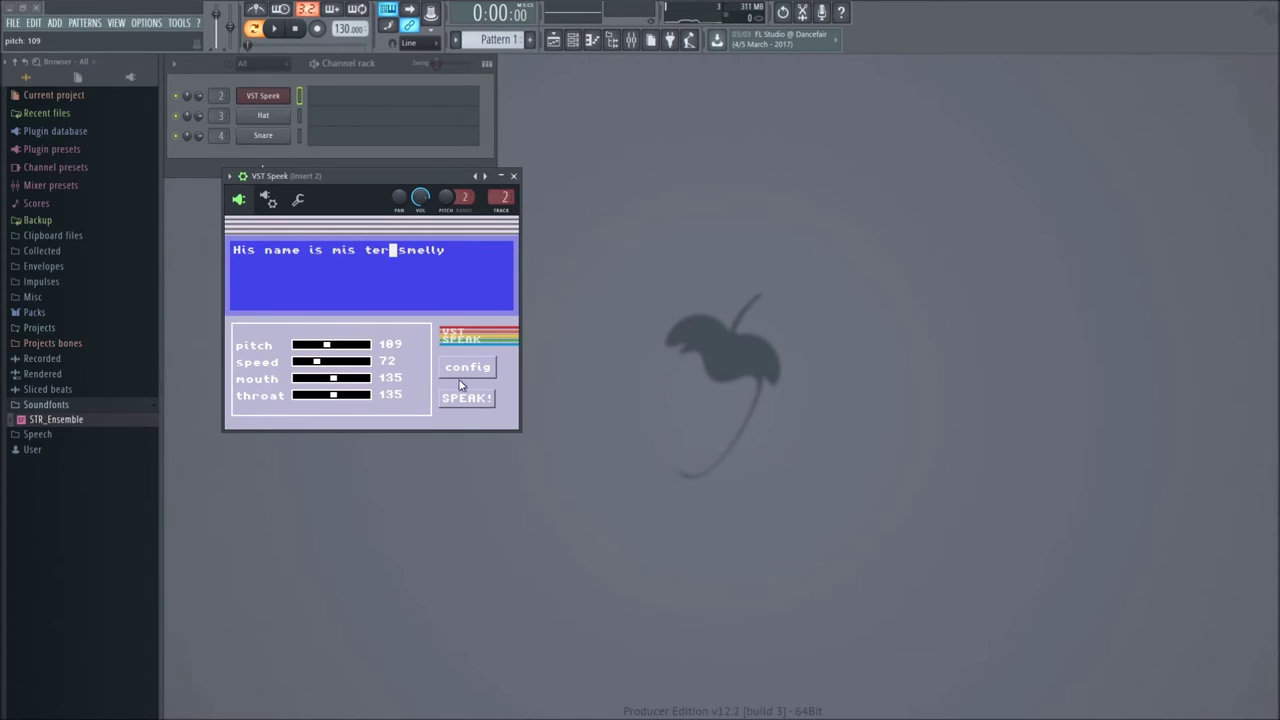
Set VST Speek's pitch to 16, speed to 58, mouth to 75 and throat to 165, and have it speak the phrase.
left_click(452, 402)
left_click_drag(341, 345, 311, 362)
left_click(465, 398)
left_click(466, 398)
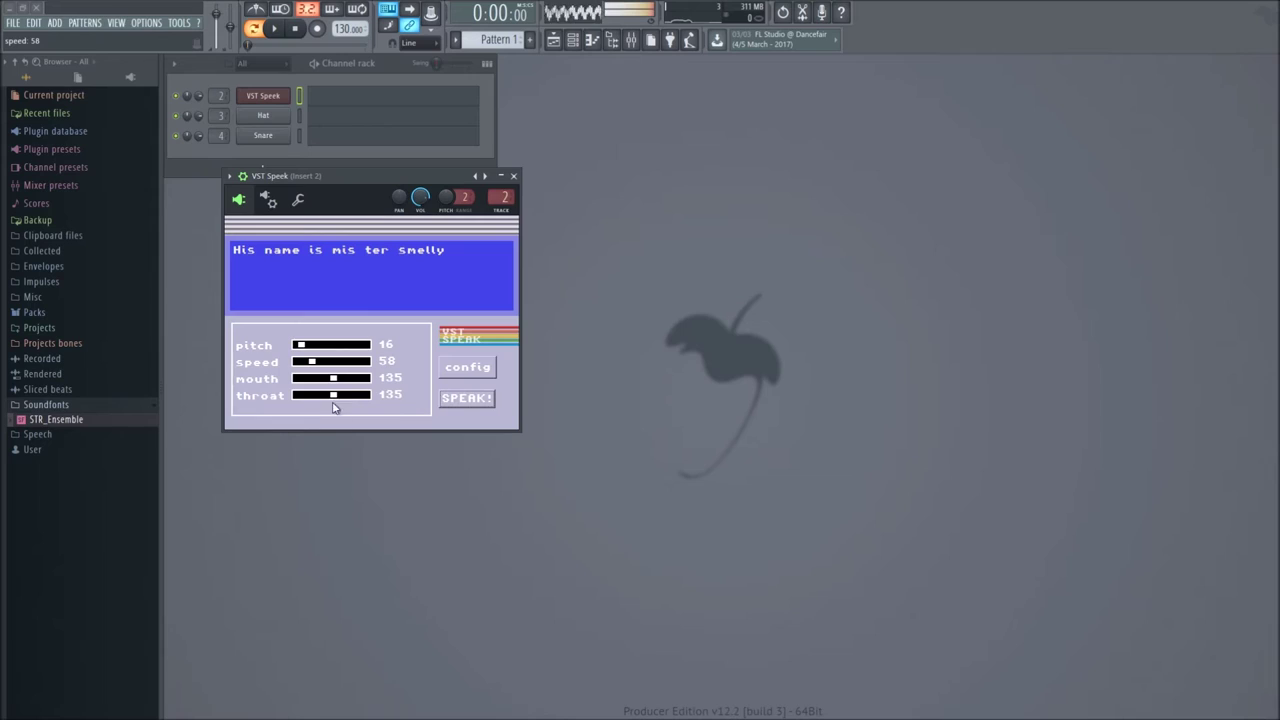
left_click_drag(340, 382, 305, 388)
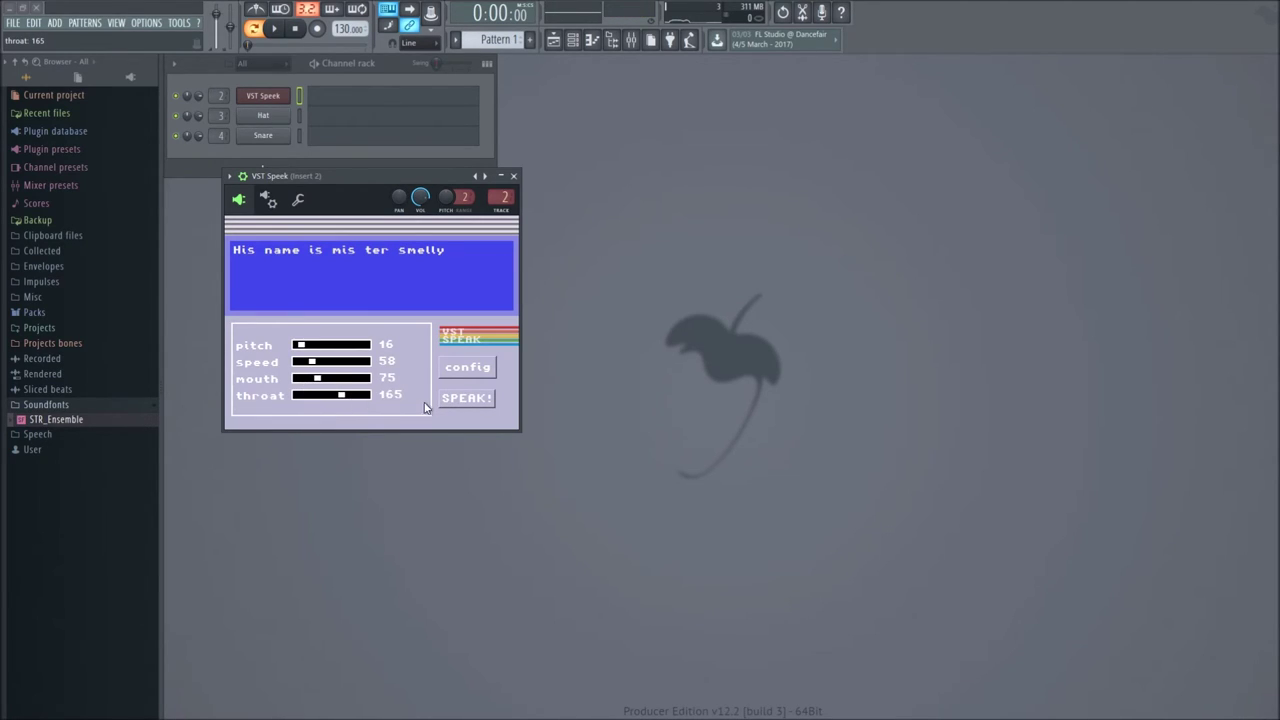
left_click(456, 399)
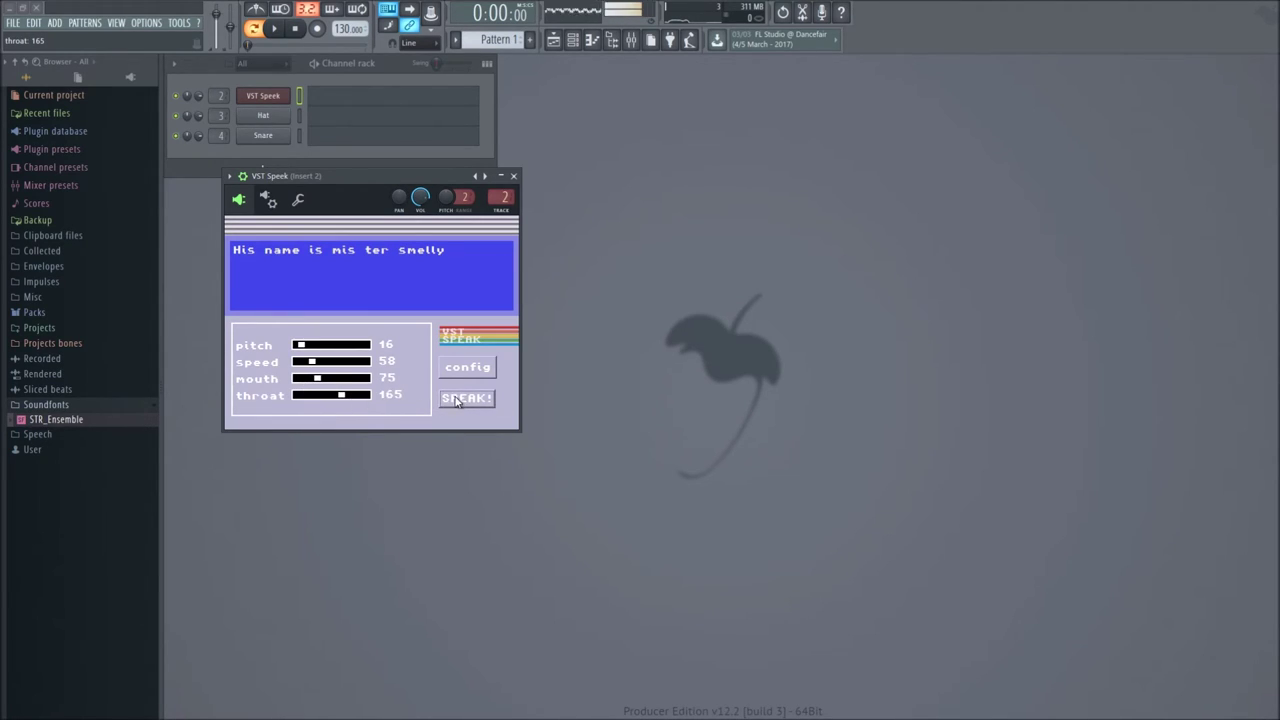
Close the VST Speek window, replace its channel with SQ8L, and advance the synth to the BOTTLE preset.
left_click(514, 175)
right_click(285, 96)
mouse_move(355, 175)
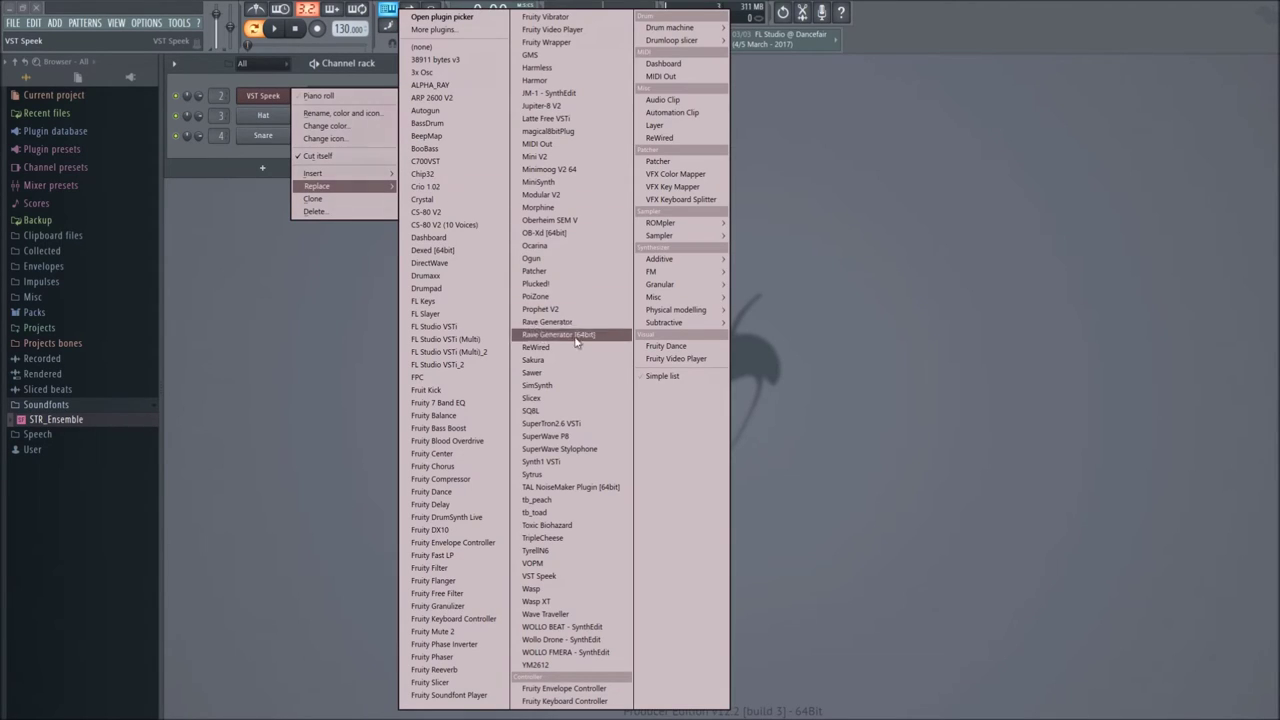
left_click(548, 411)
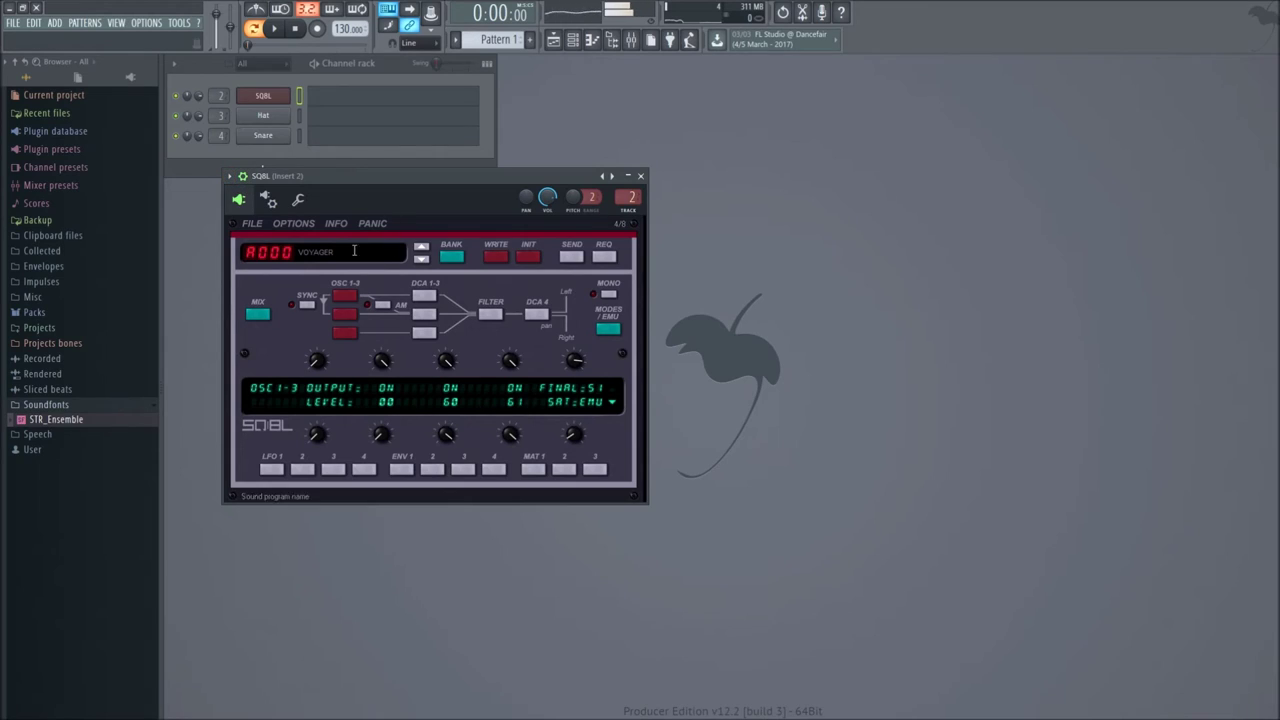
left_click(611, 176)
left_click(613, 176)
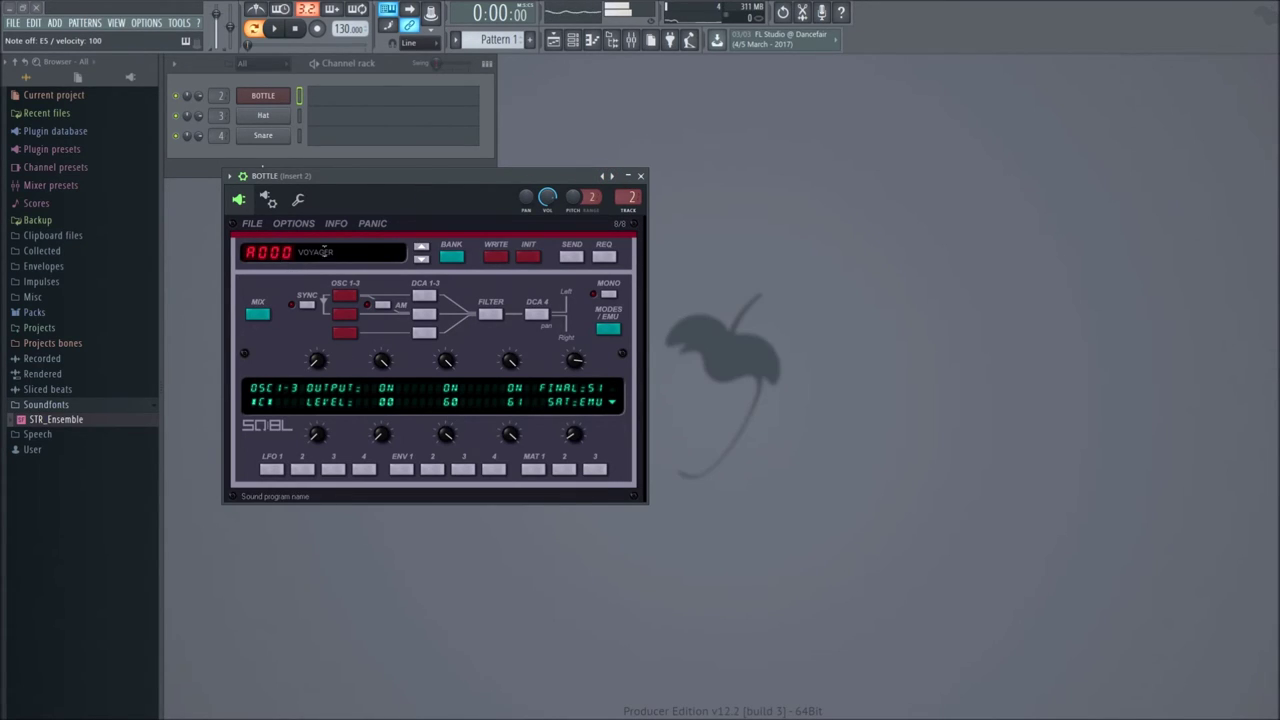
Load the A122 SYN-TOMS program from SQ8L's Bank D and play test notes.
left_click(320, 251)
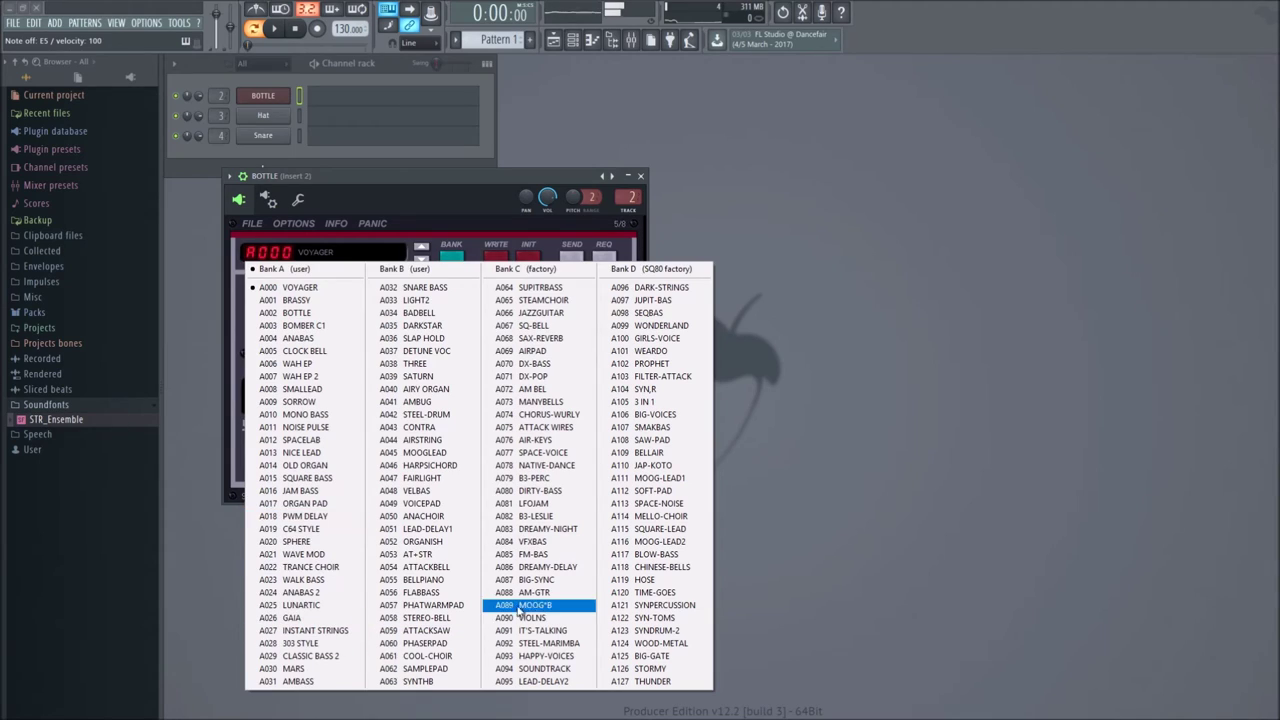
left_click(645, 617)
key("c")
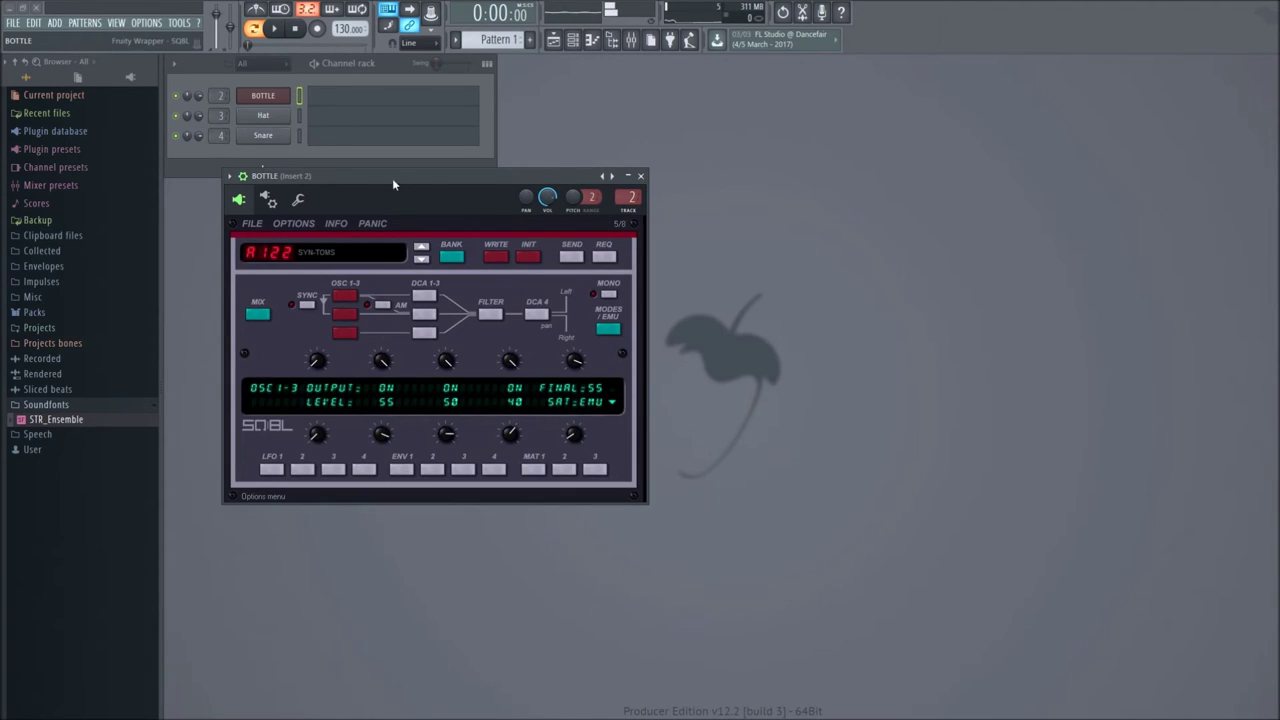
key("m")
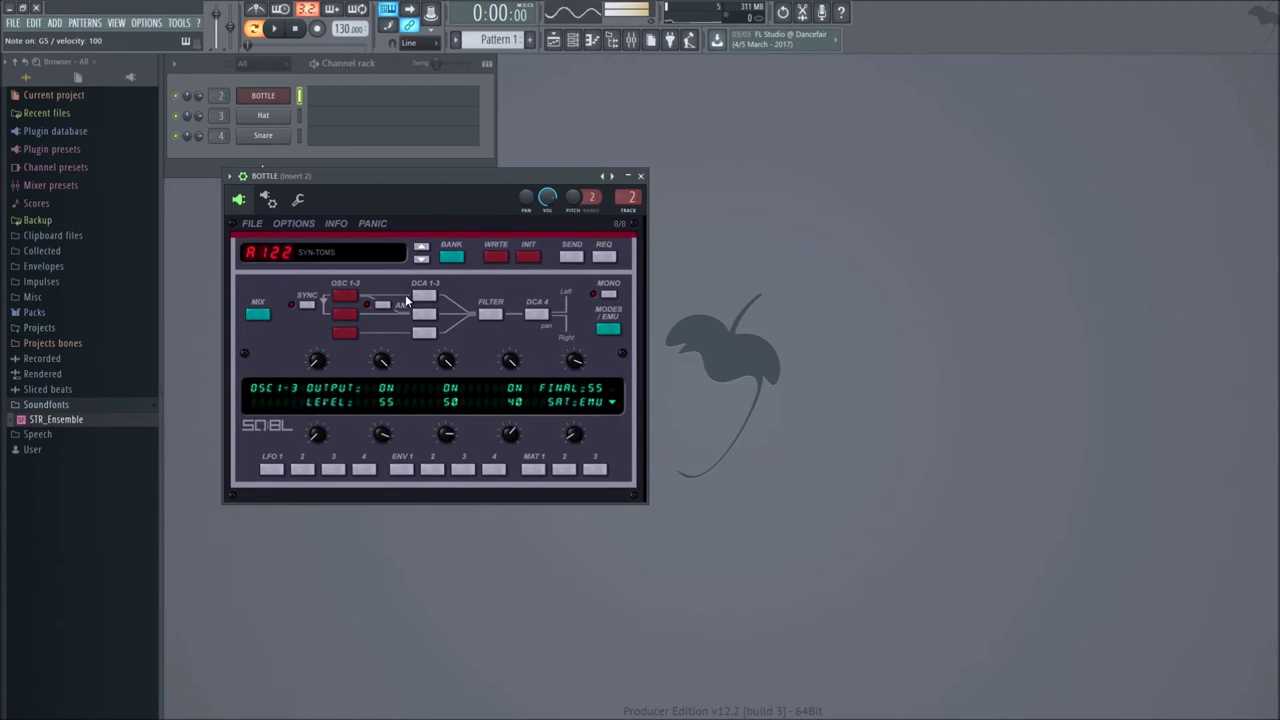
key("b")
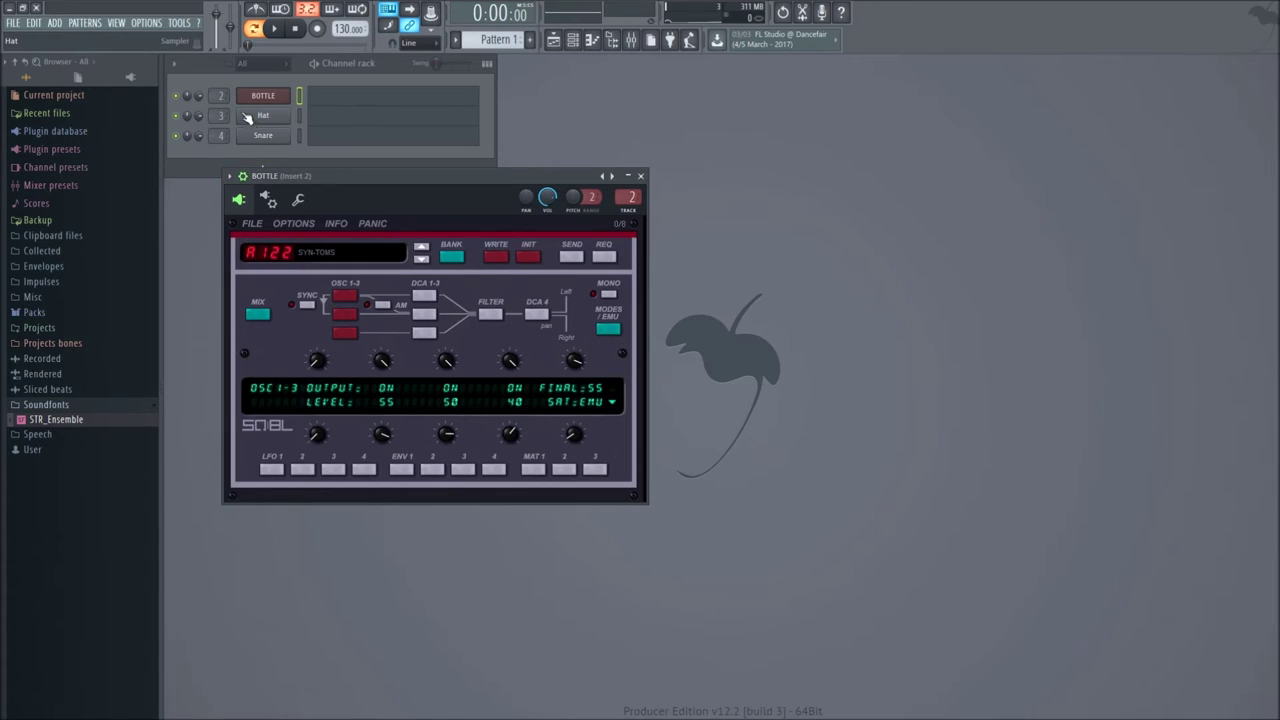
Replace the SQ8L channel with Jupiter-8 V2 and check its plugin options for presets.
right_click(268, 97)
mouse_move(330, 186)
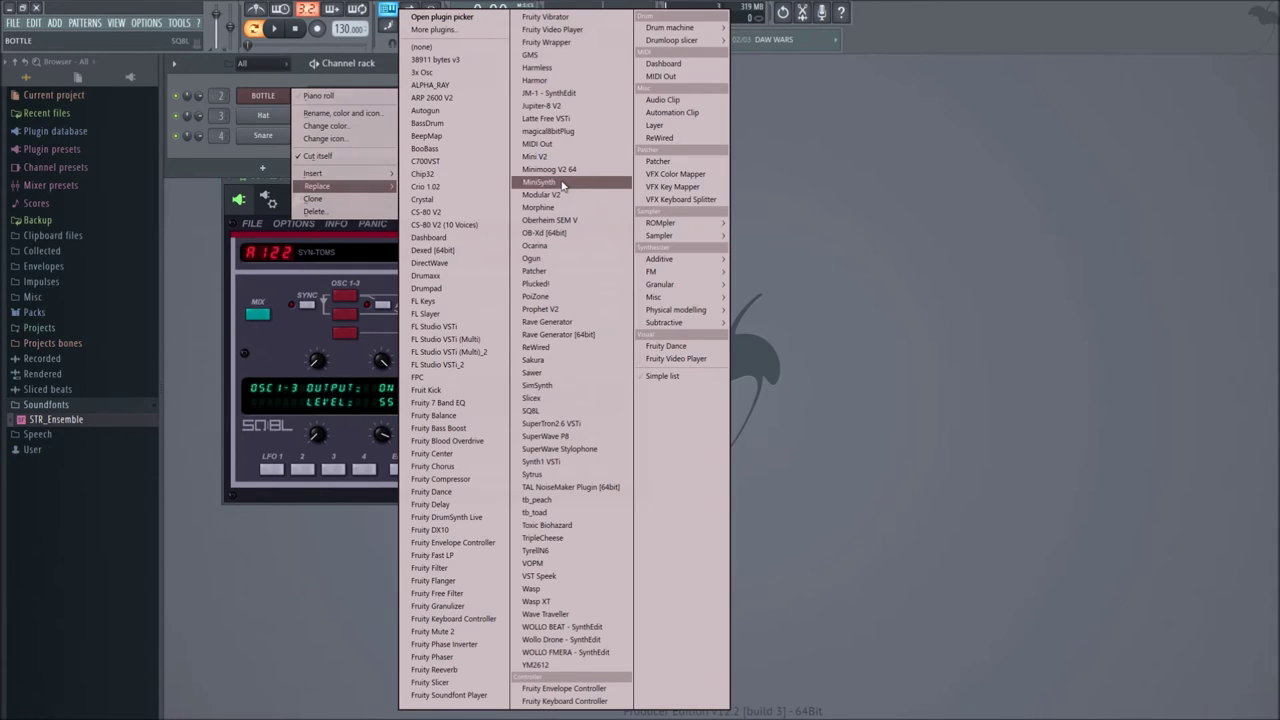
left_click(575, 107)
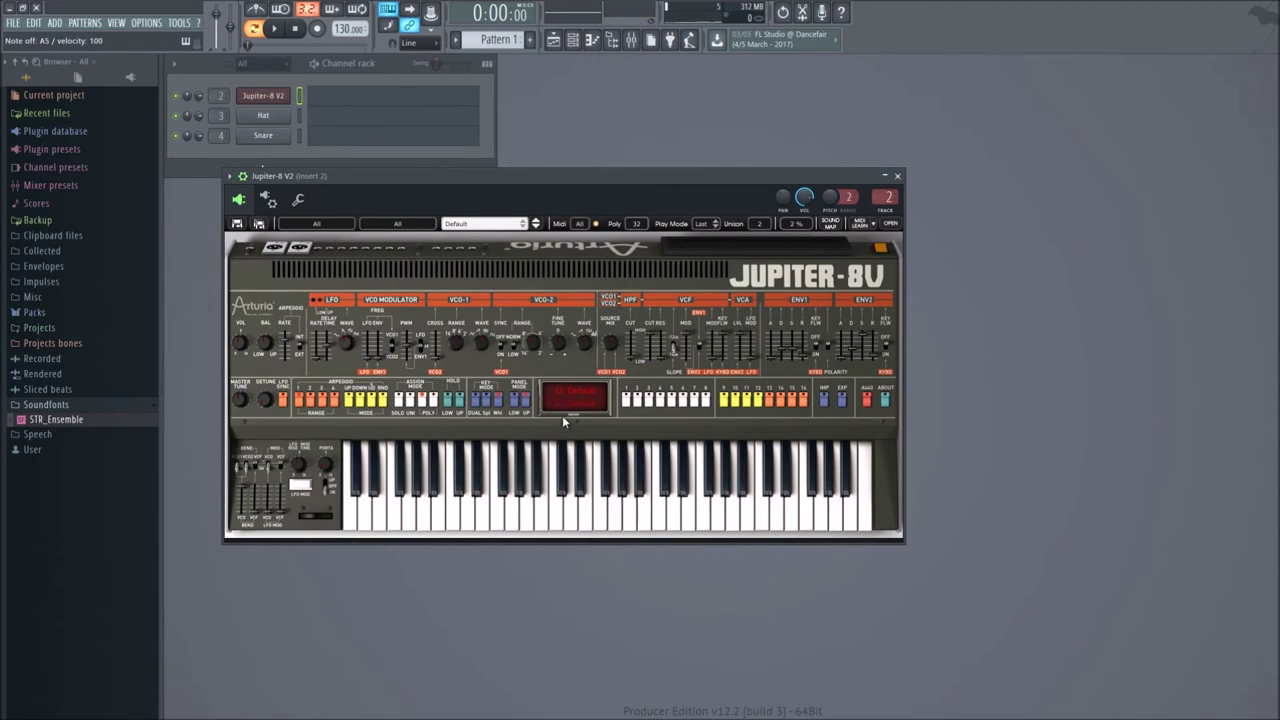
left_click(230, 177)
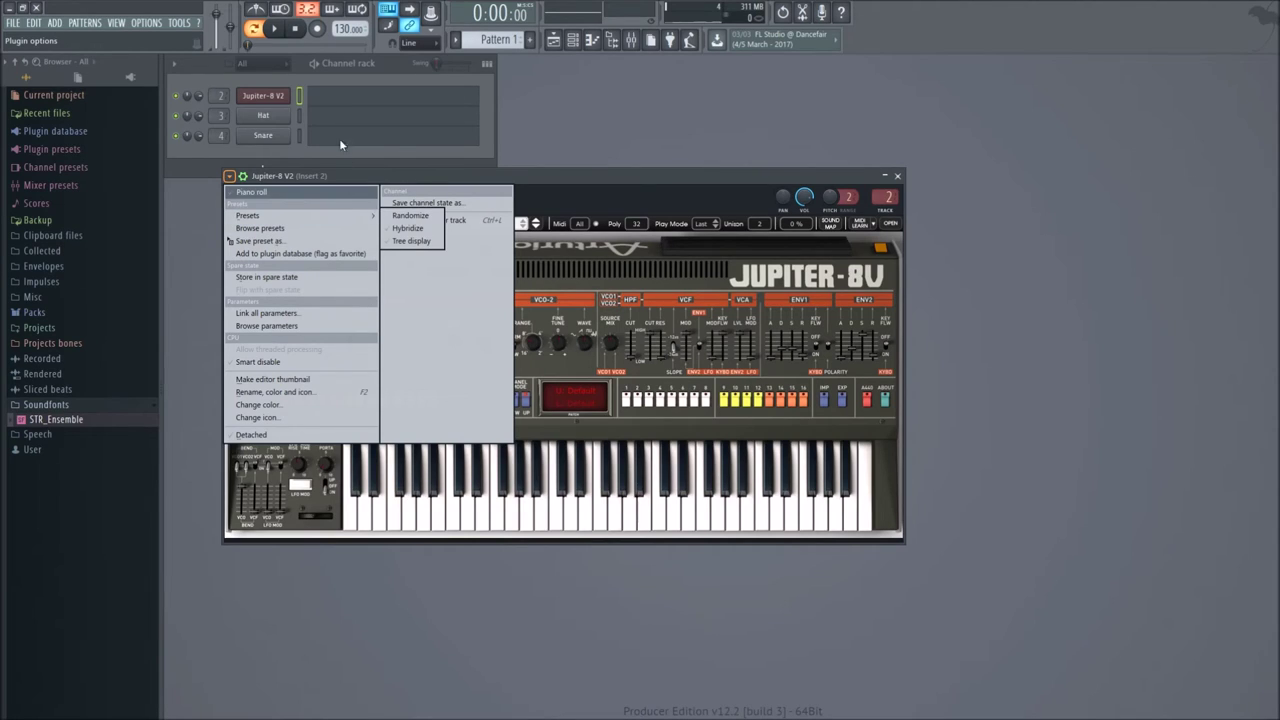
Try replacing the Jupiter-8 V2 channel with CS-80 V2 (10 Voices).
right_click(268, 96)
mouse_move(350, 190)
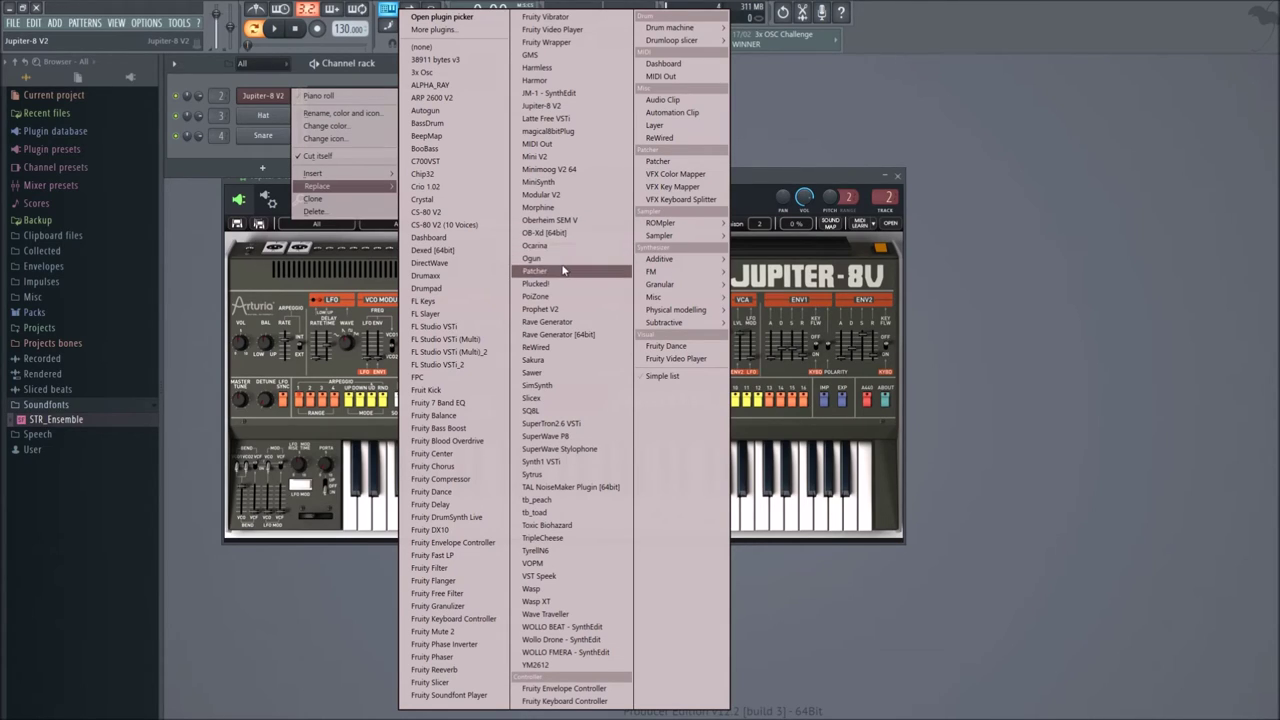
left_click(468, 224)
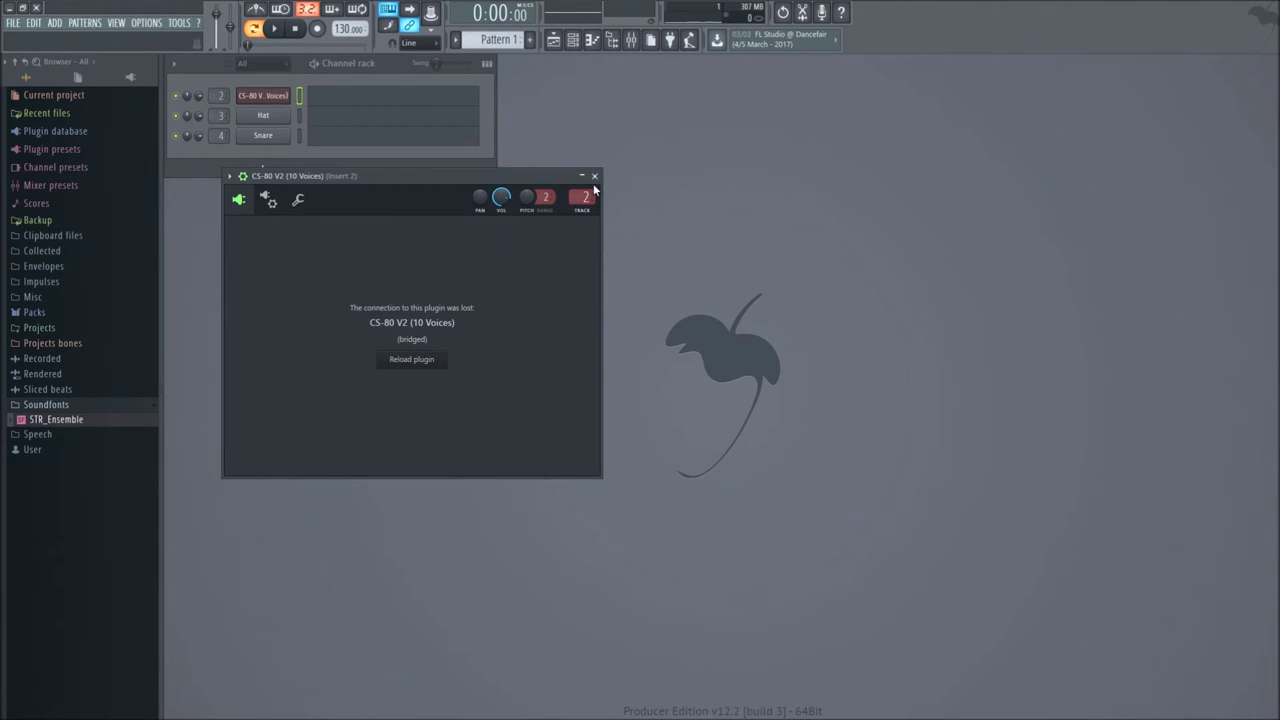
Close the CS-80 V2 window and replace its channel with SuperTron2.6 VSTi.
left_click(594, 177)
right_click(282, 95)
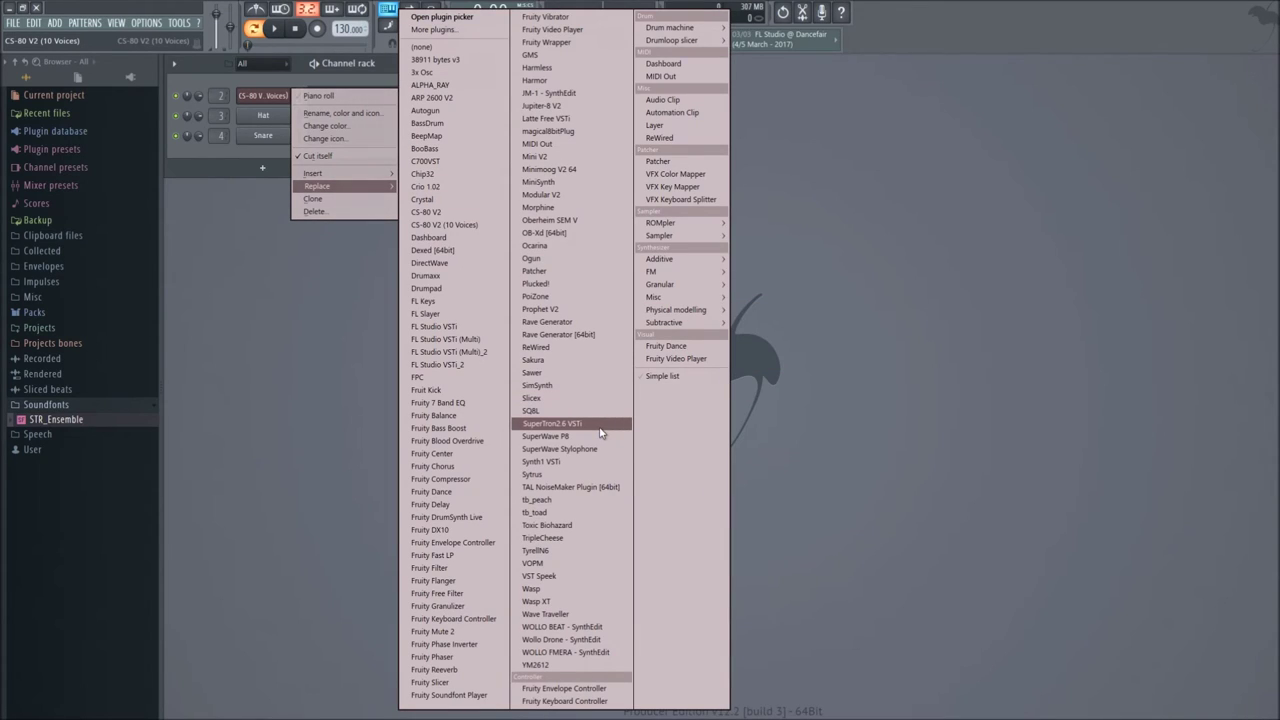
left_click(597, 428)
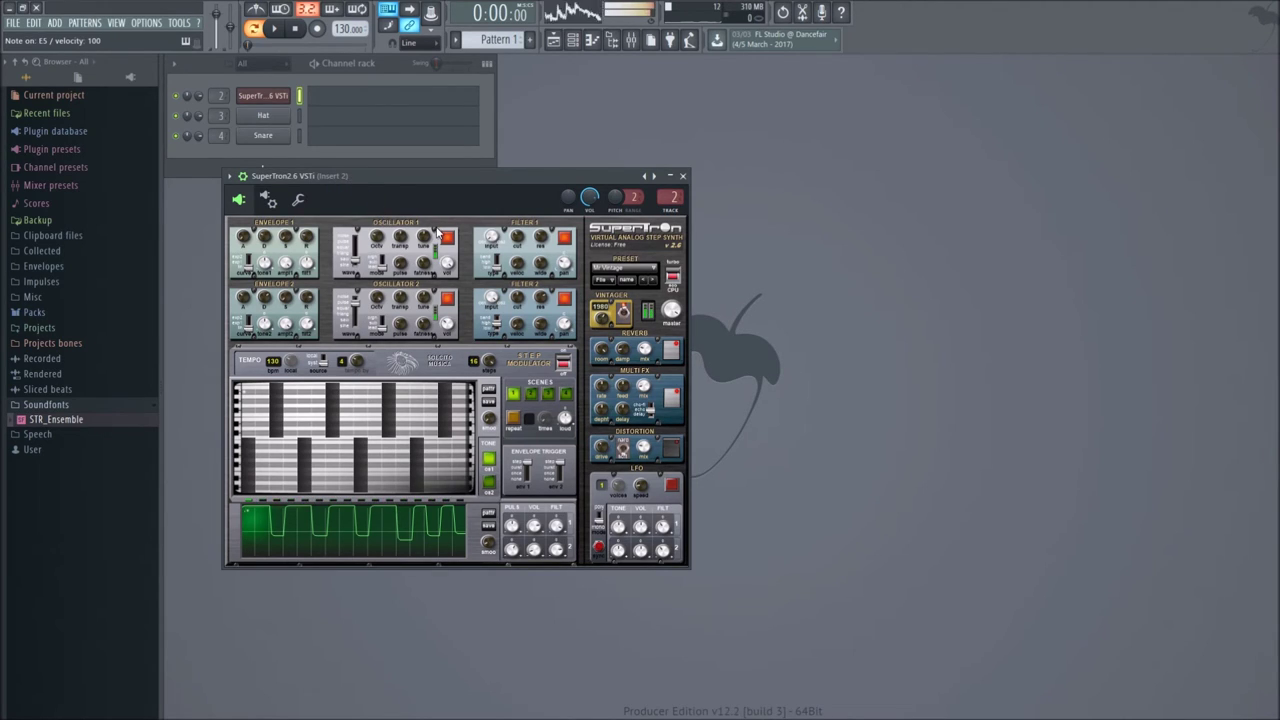
Load the "my popcorn" preset in SuperTron.
right_click(275, 96)
left_click(237, 152)
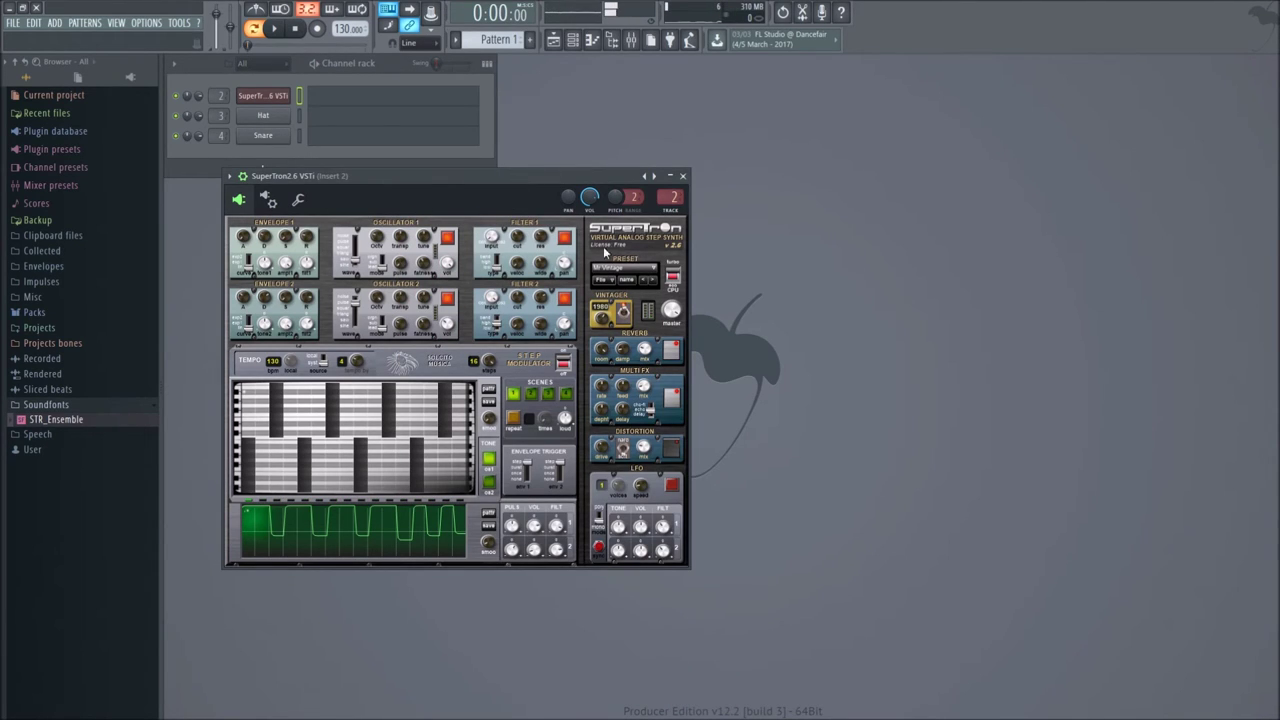
left_click(648, 268)
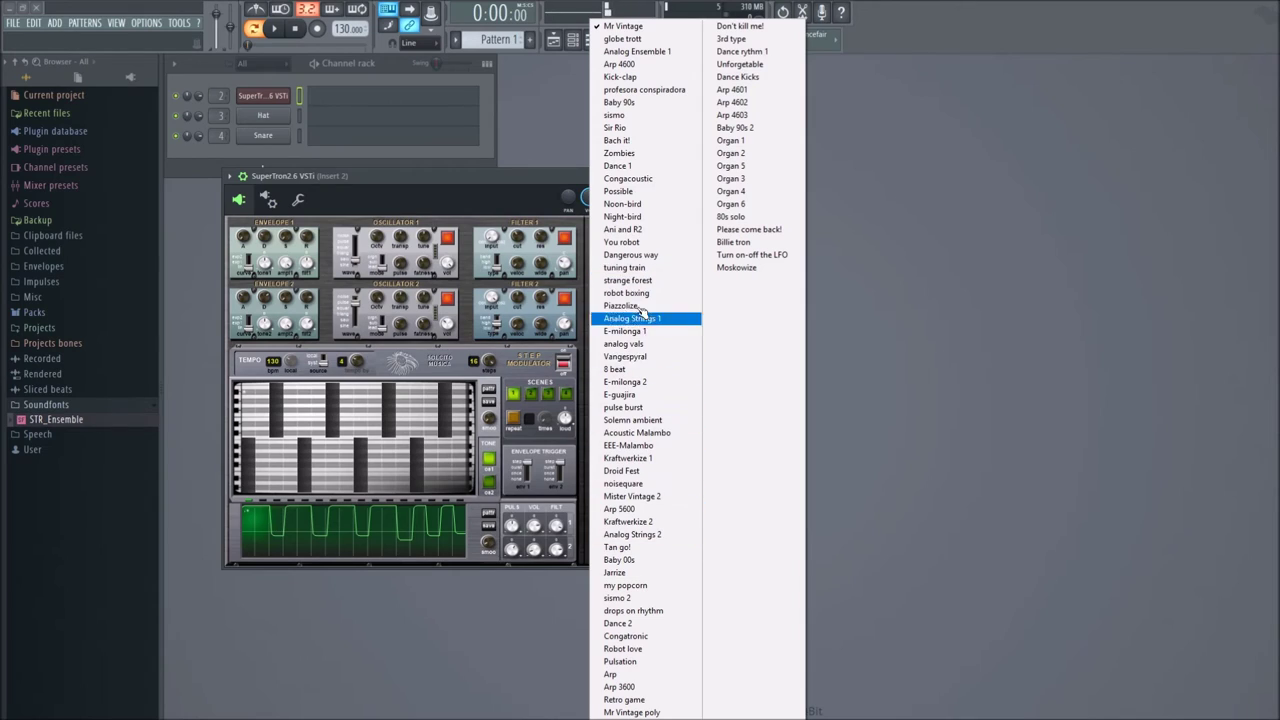
left_click(640, 587)
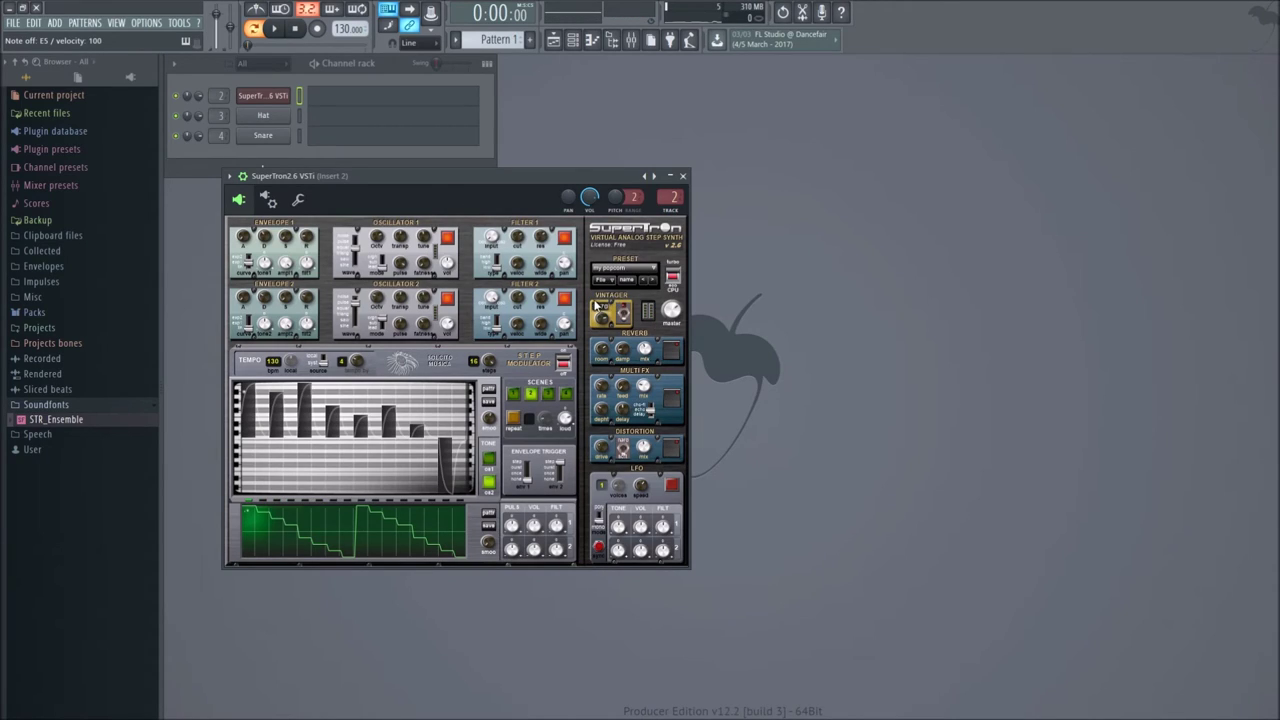
Try SuperTron's Vintager year at 2012, then set it to 2001, playing test notes to compare the sound.
left_click_drag(602, 322, 602, 335)
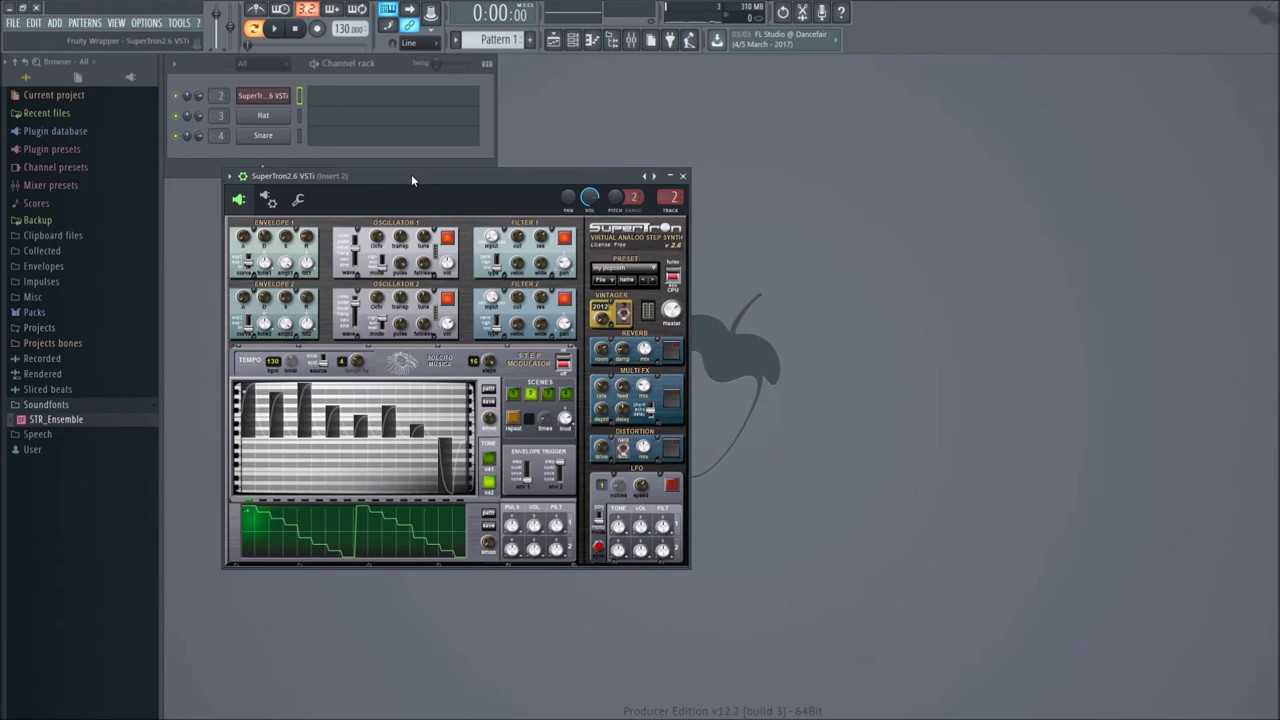
key("c")
left_click_drag(622, 313, 622, 331)
key("c")
left_click_drag(607, 328, 607, 306)
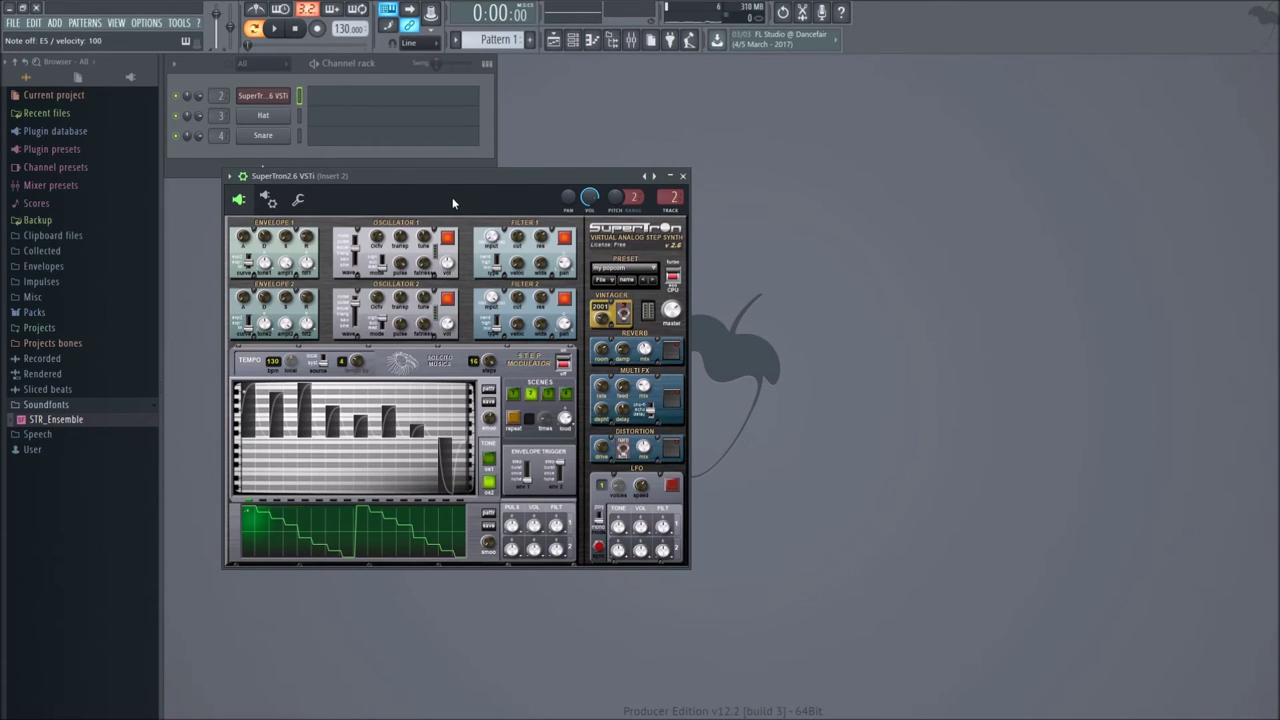
key("c")
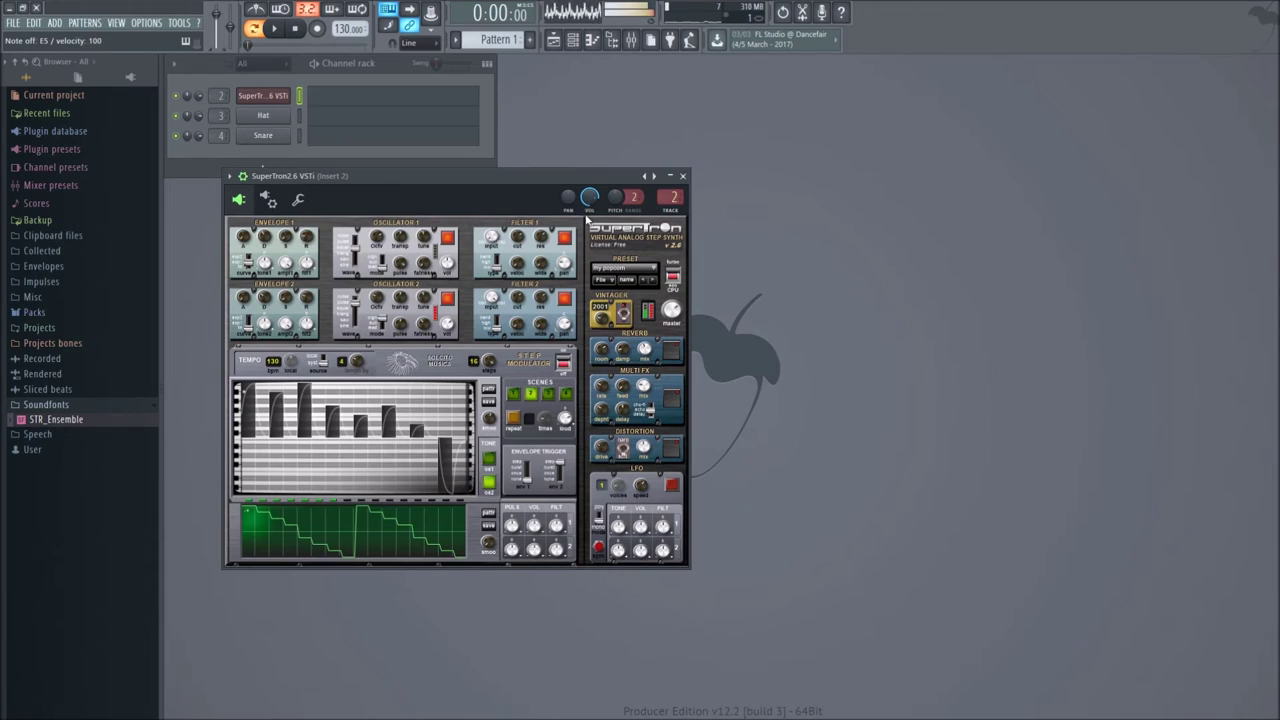
key("z")
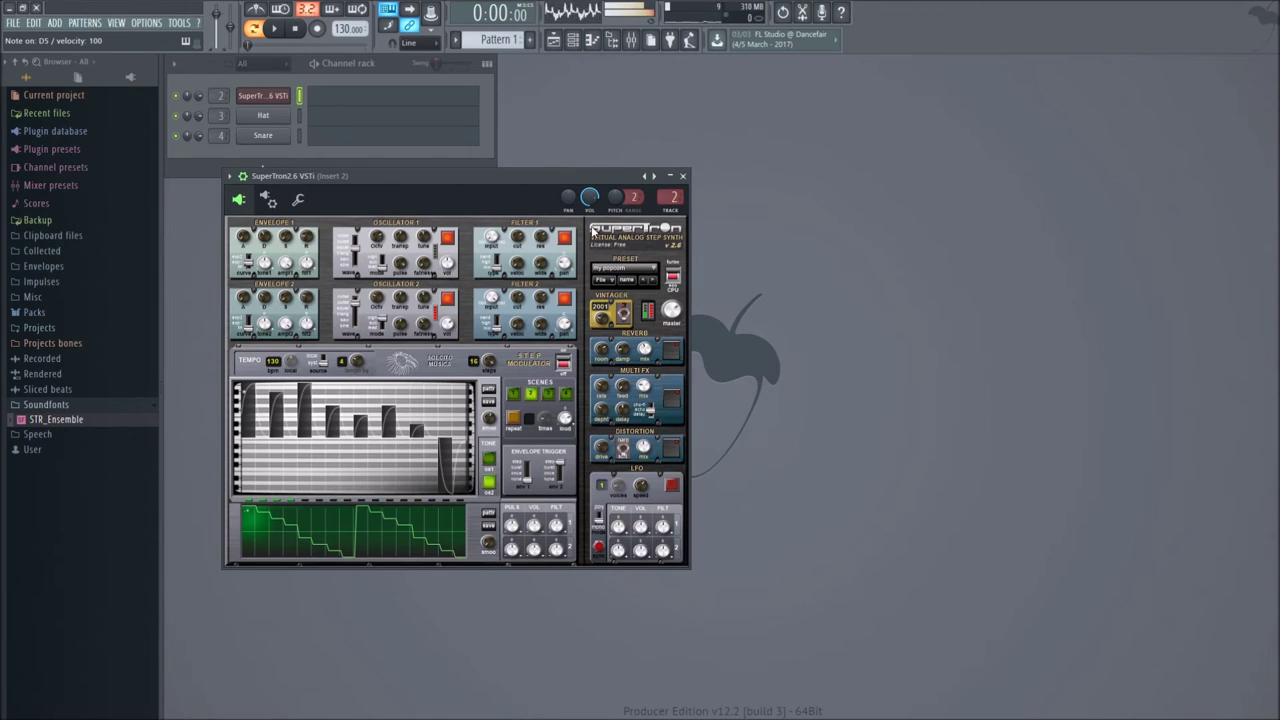
Load SuperTron's Analog Strings 2 preset, set the Vintager year to 1960, and play test notes.
left_click(626, 267)
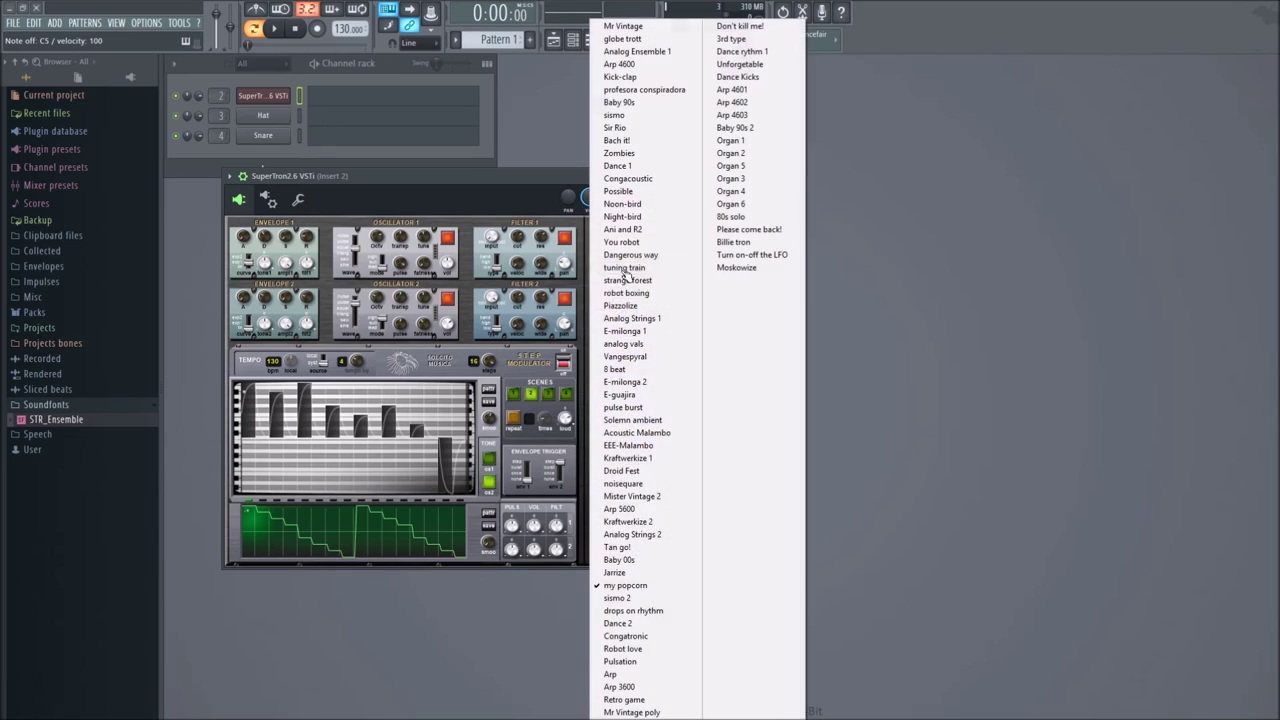
left_click(624, 535)
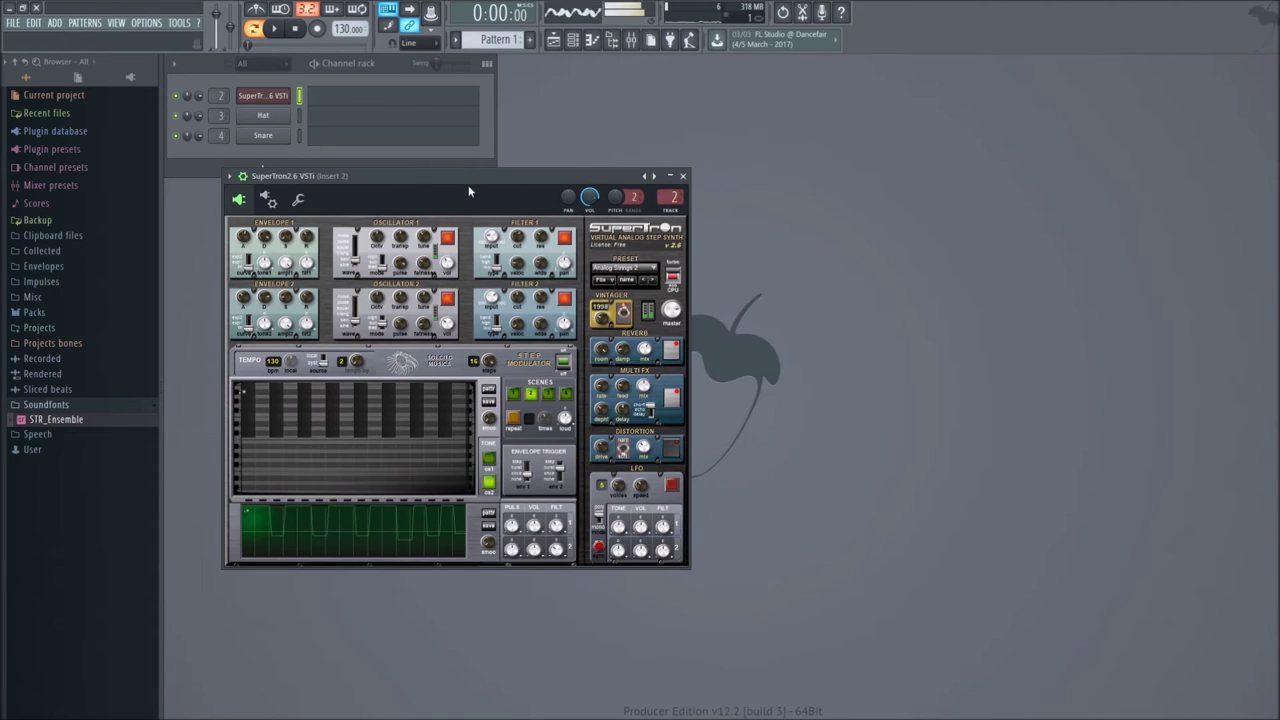
left_click_drag(622, 312, 622, 298)
key("b")
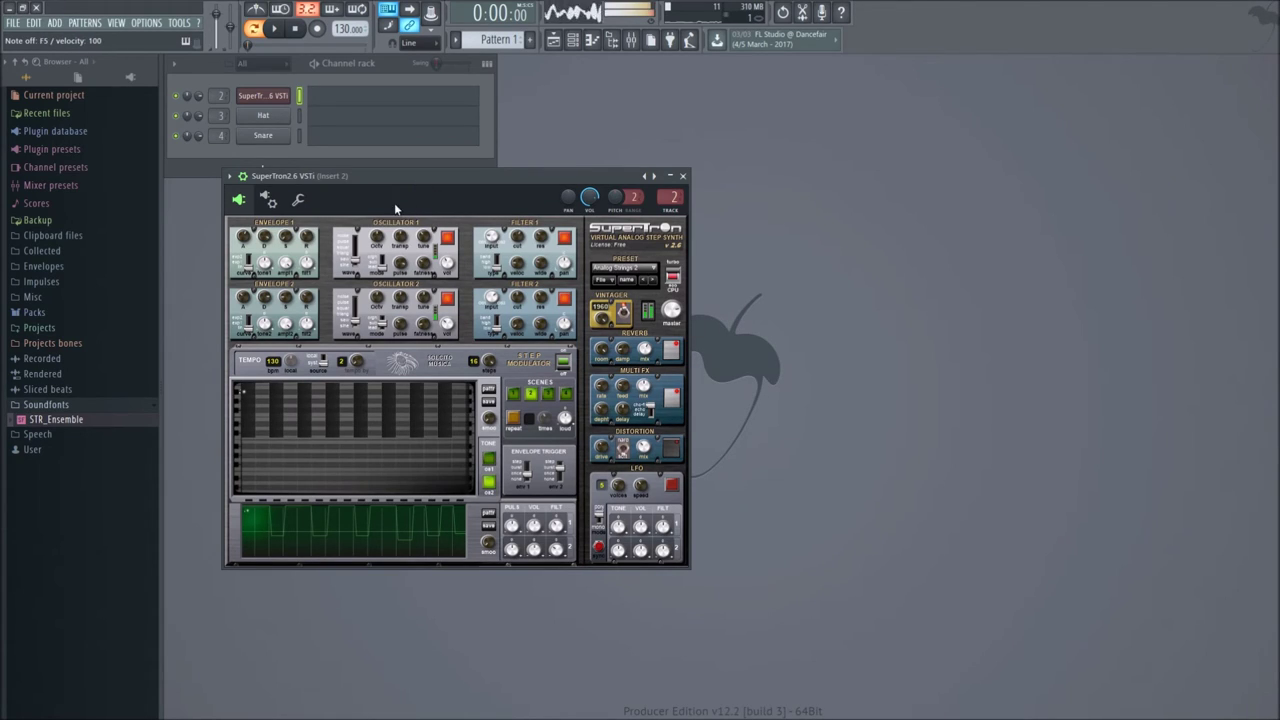
Replace the SuperTron channel with SuperWave P8.
right_click(261, 98)
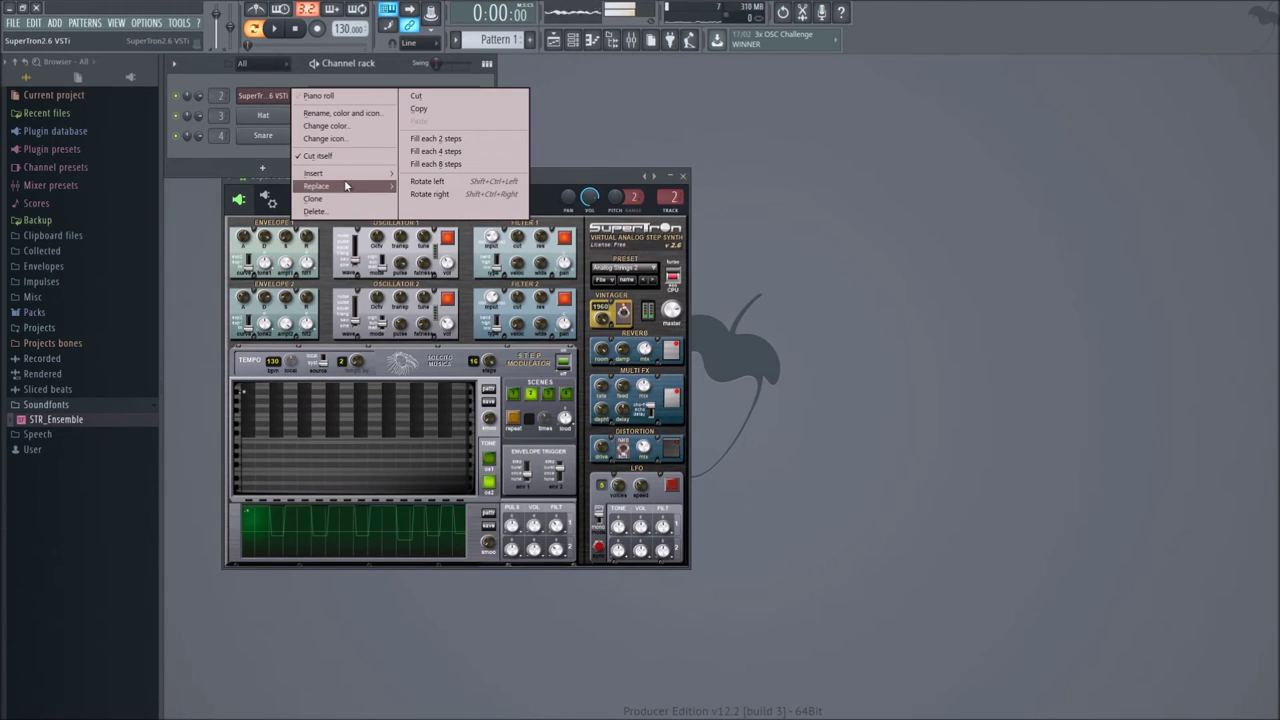
mouse_move(350, 186)
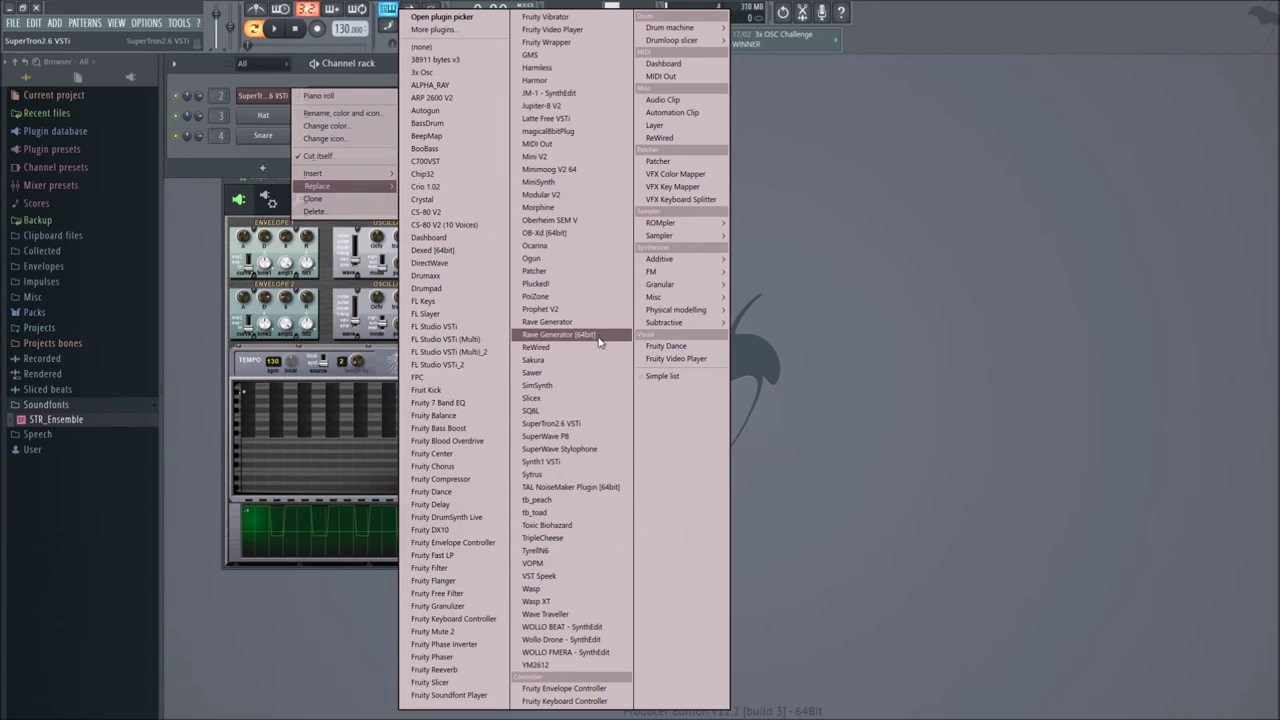
left_click(550, 440)
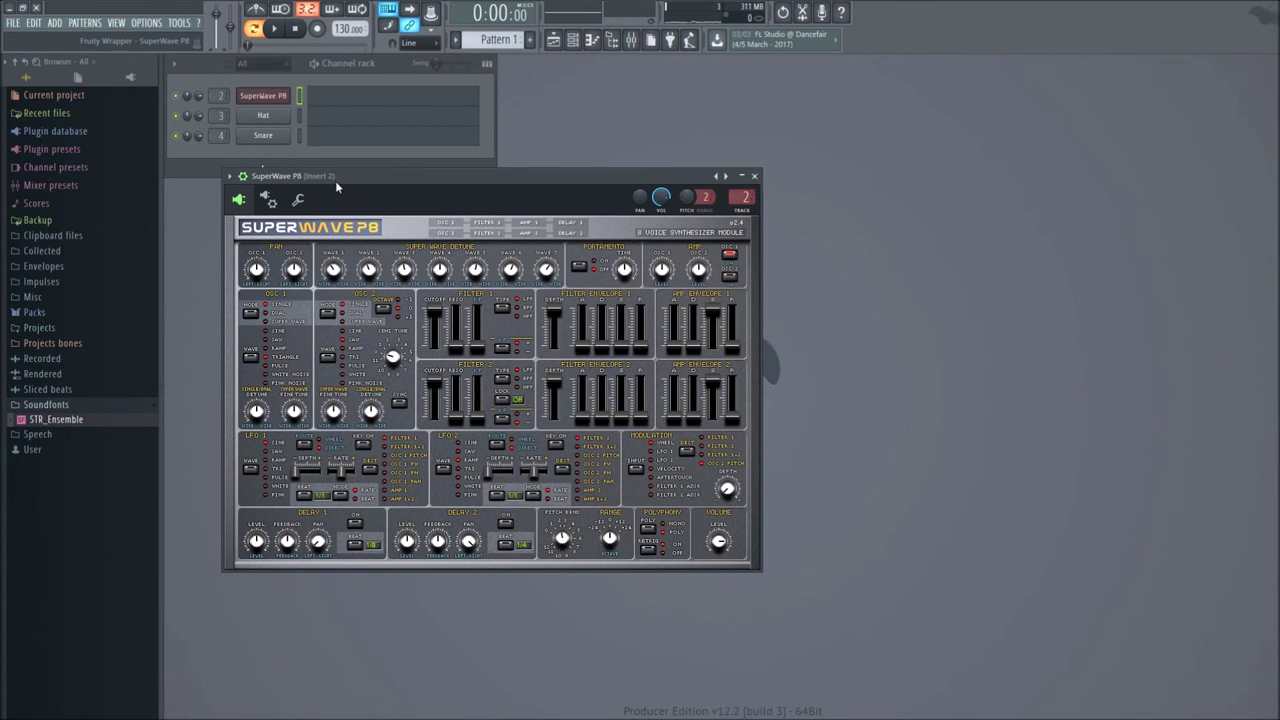
Load the Thin Strings preset in SuperWave P8 and audition it with several notes.
left_click(229, 176)
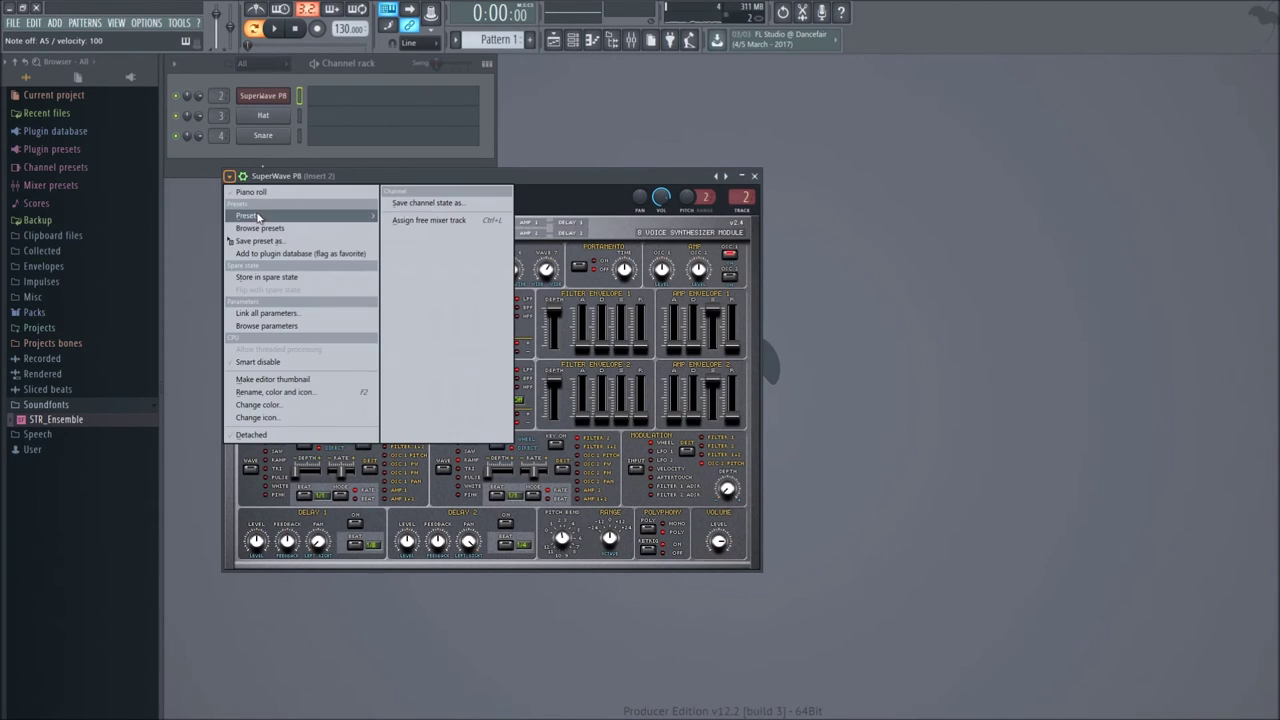
mouse_move(275, 221)
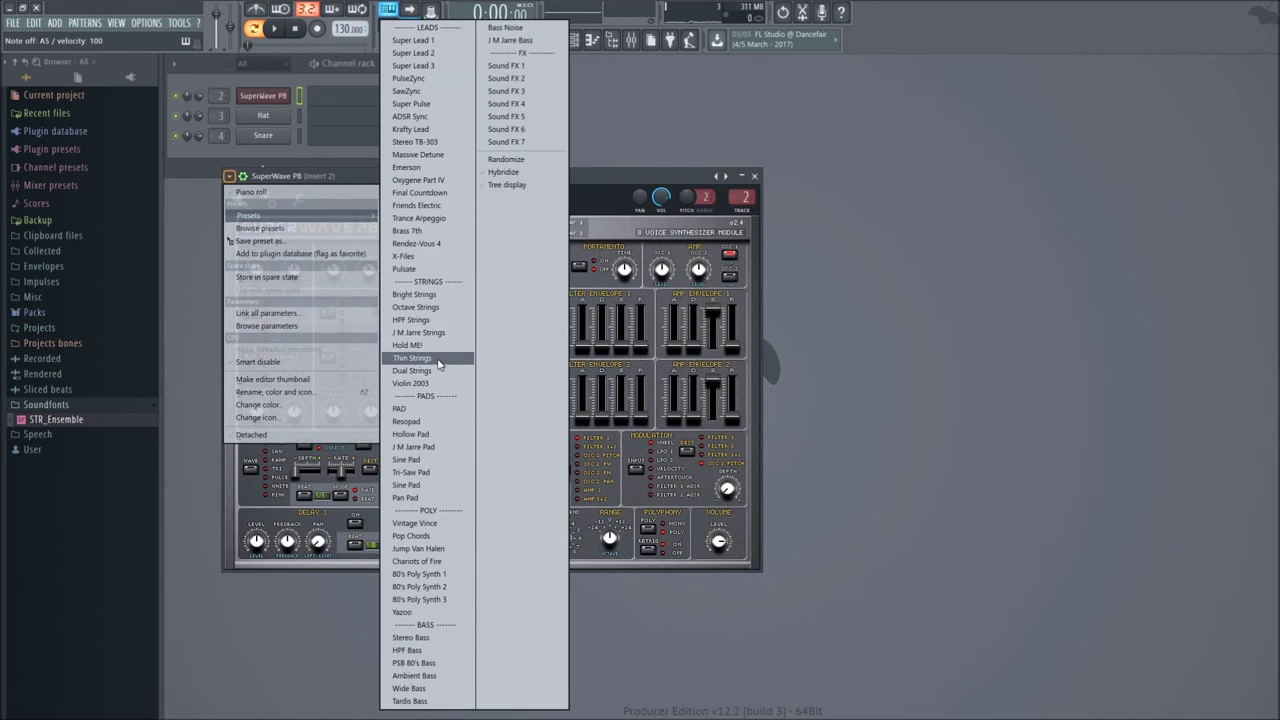
left_click(438, 358)
key("b")
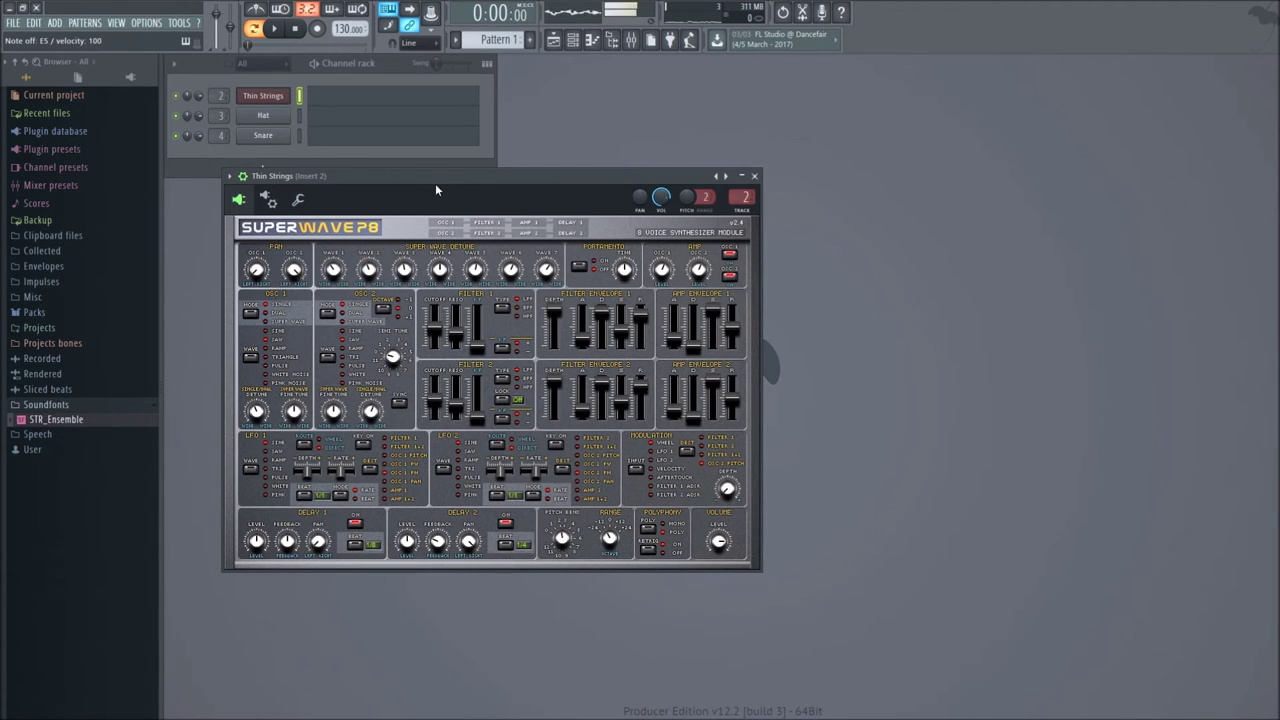
key("n")
key("c")
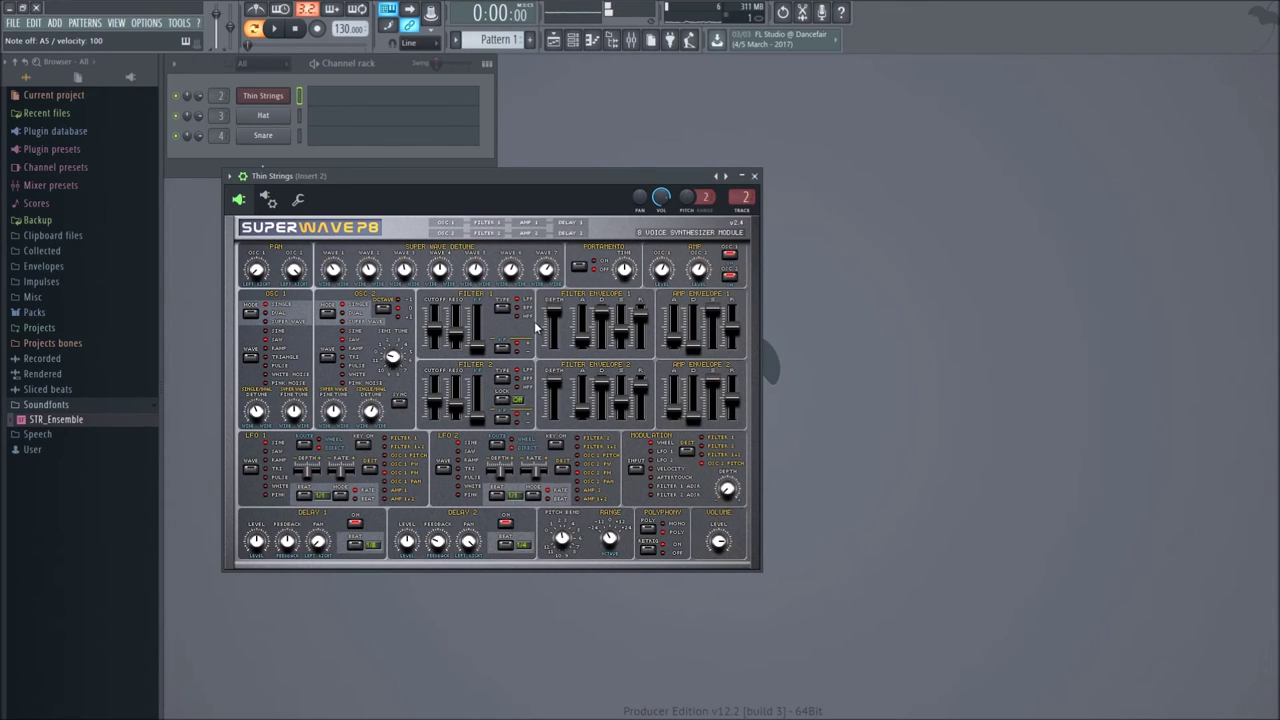
key("b")
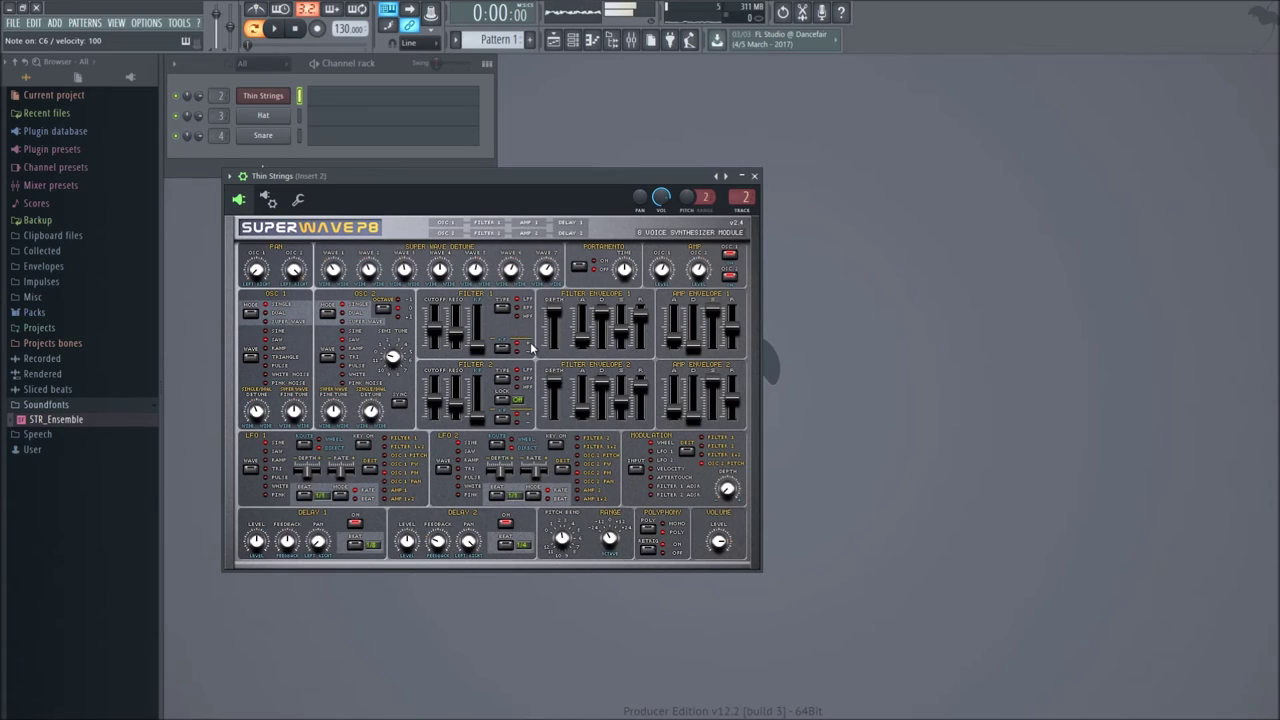
Load the Dual Strings preset in SuperWave P8, play several test notes, and return to the Thin Strings preset.
key("n")
left_click(726, 176)
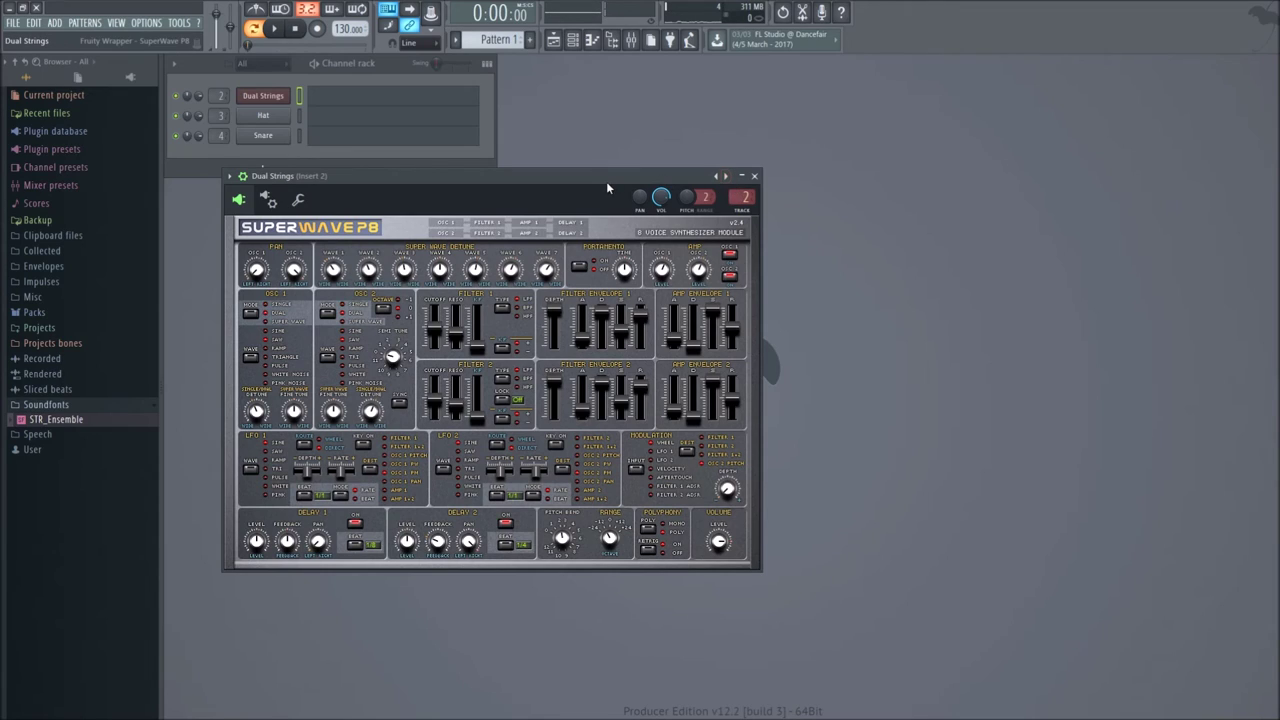
key("b")
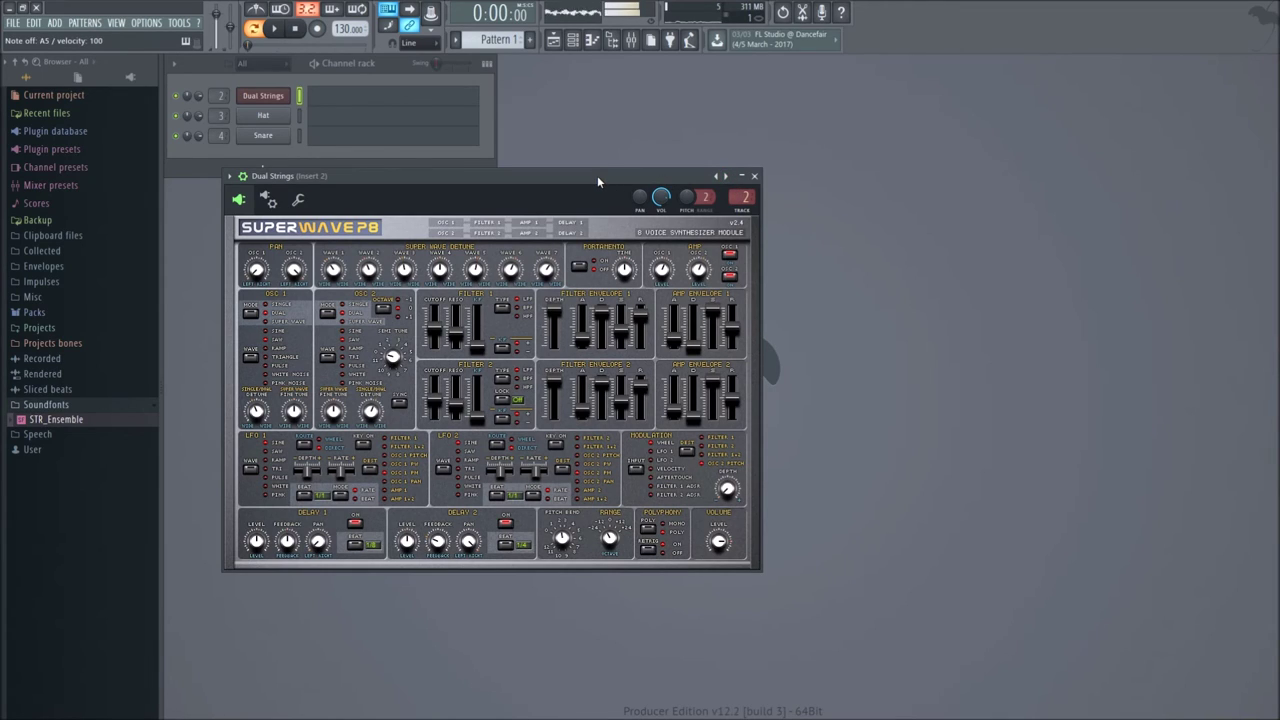
key("c")
key("c")
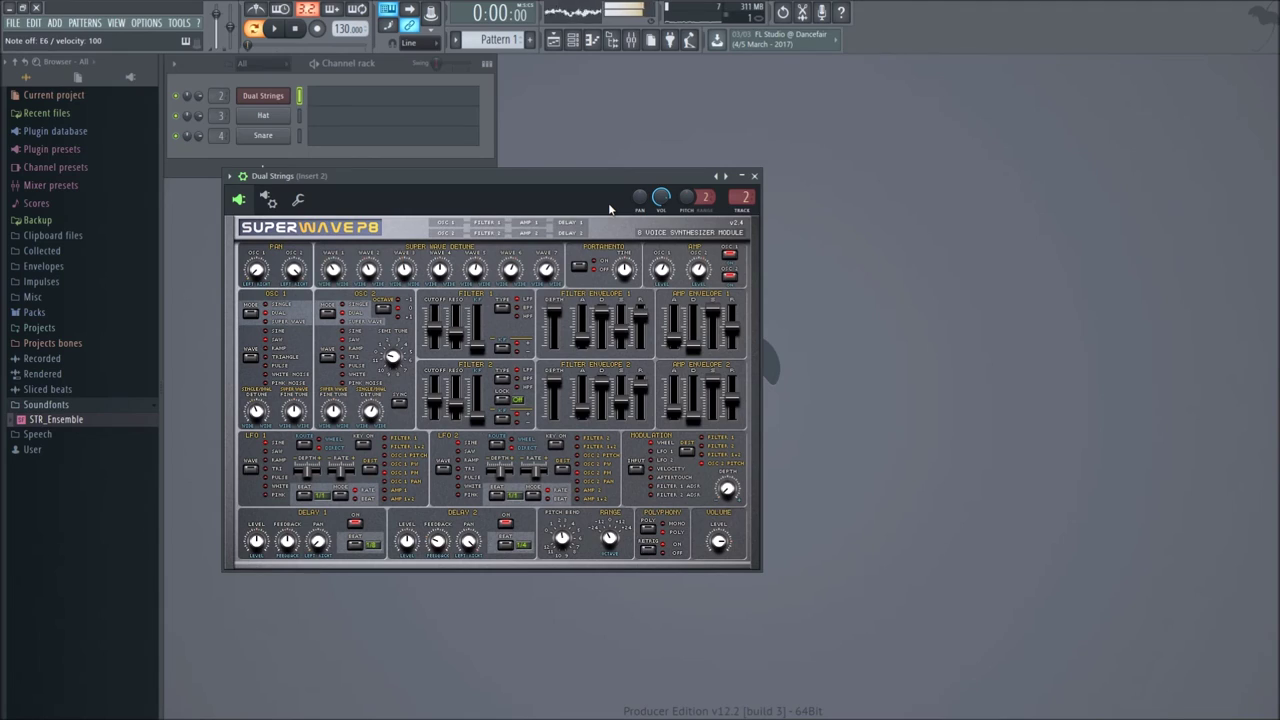
key("w")
key("x")
left_click(716, 175)
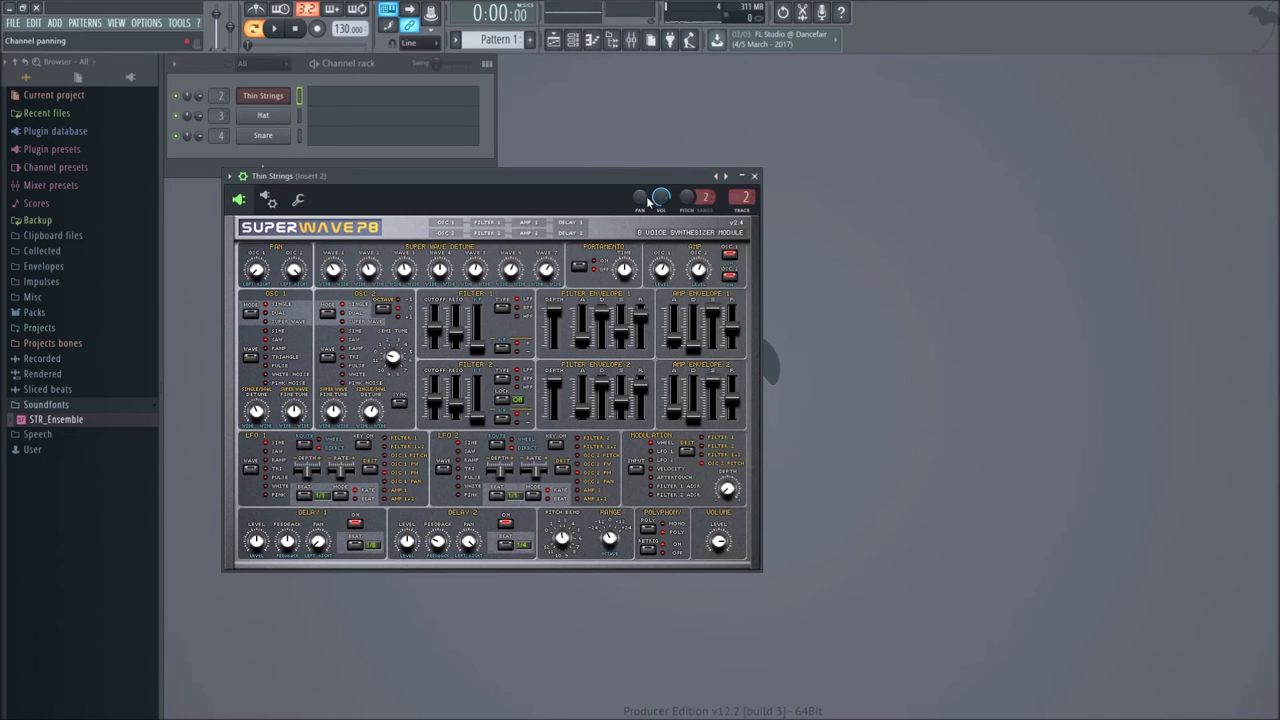
Load the Krafty Lead preset in SuperWave P8 and audition it with a few test notes.
left_click(229, 176)
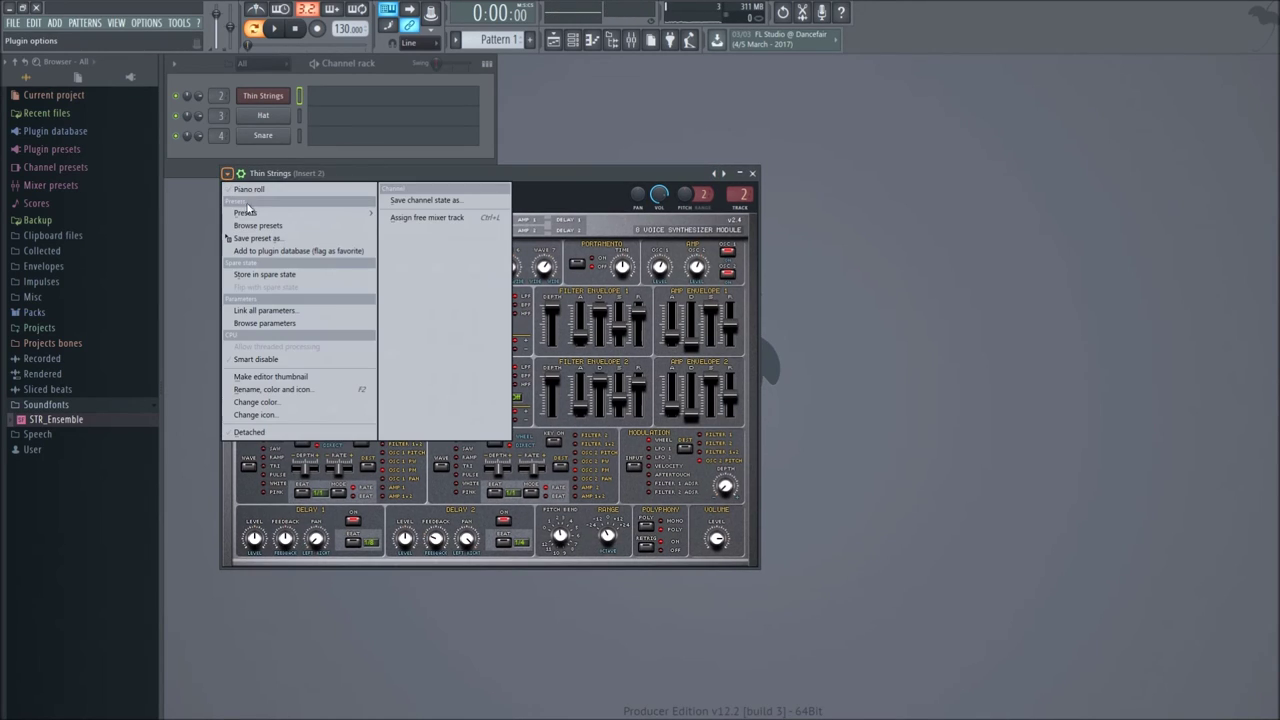
mouse_move(247, 210)
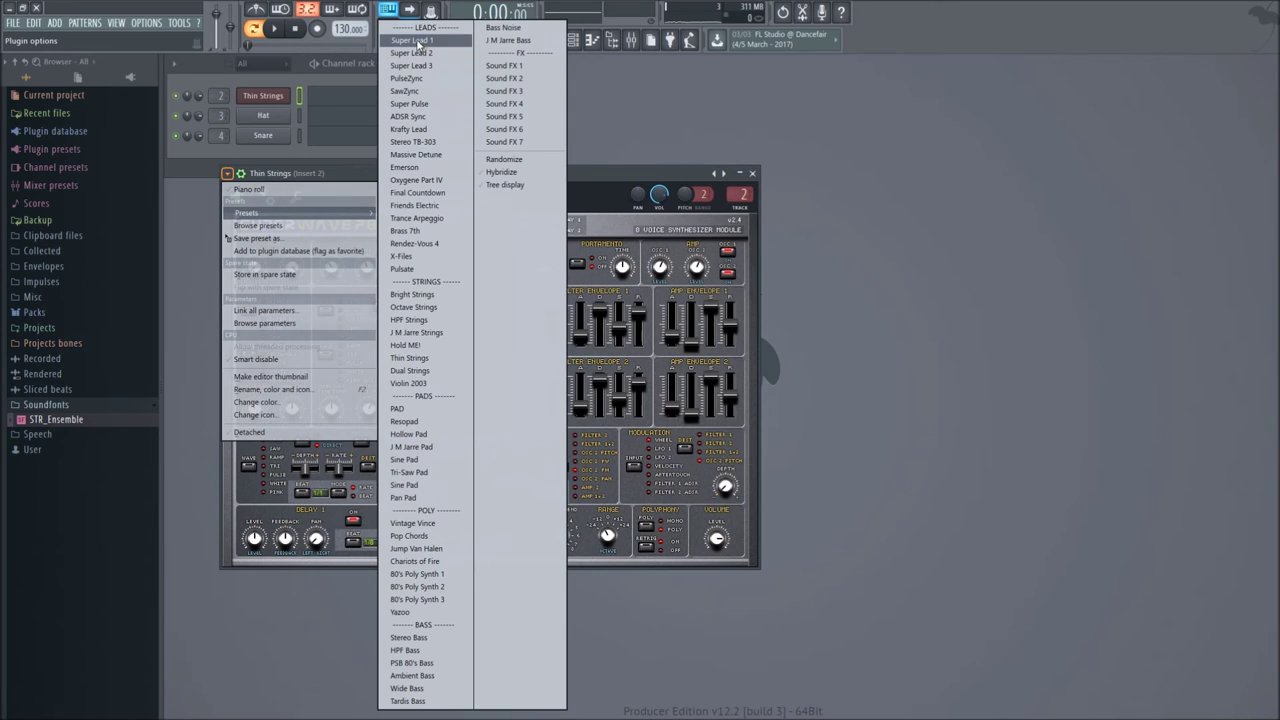
left_click(432, 129)
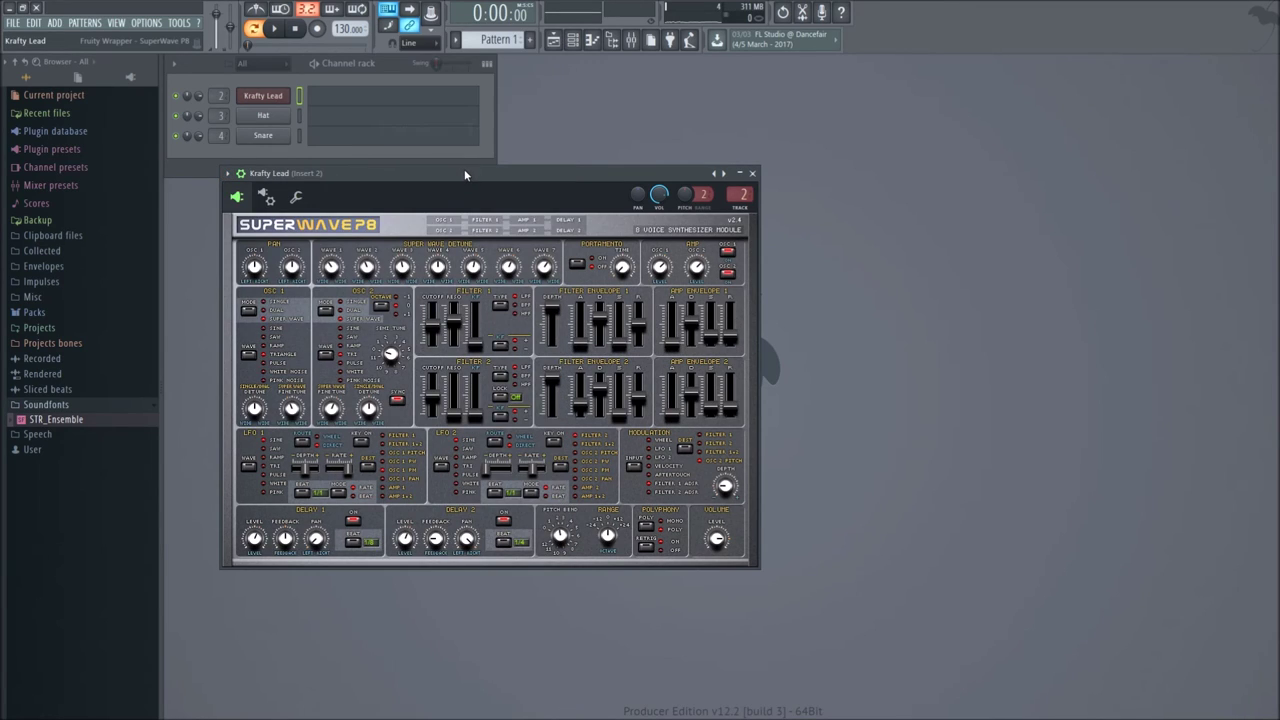
key("c")
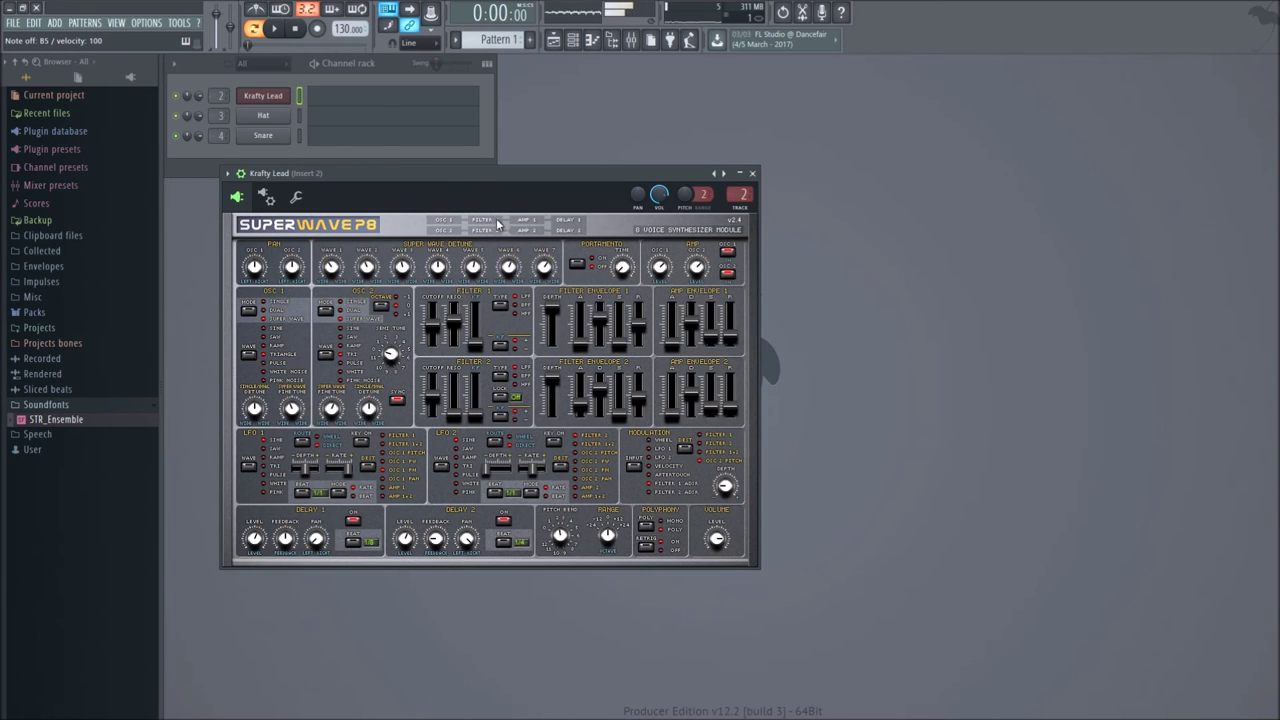
key("z")
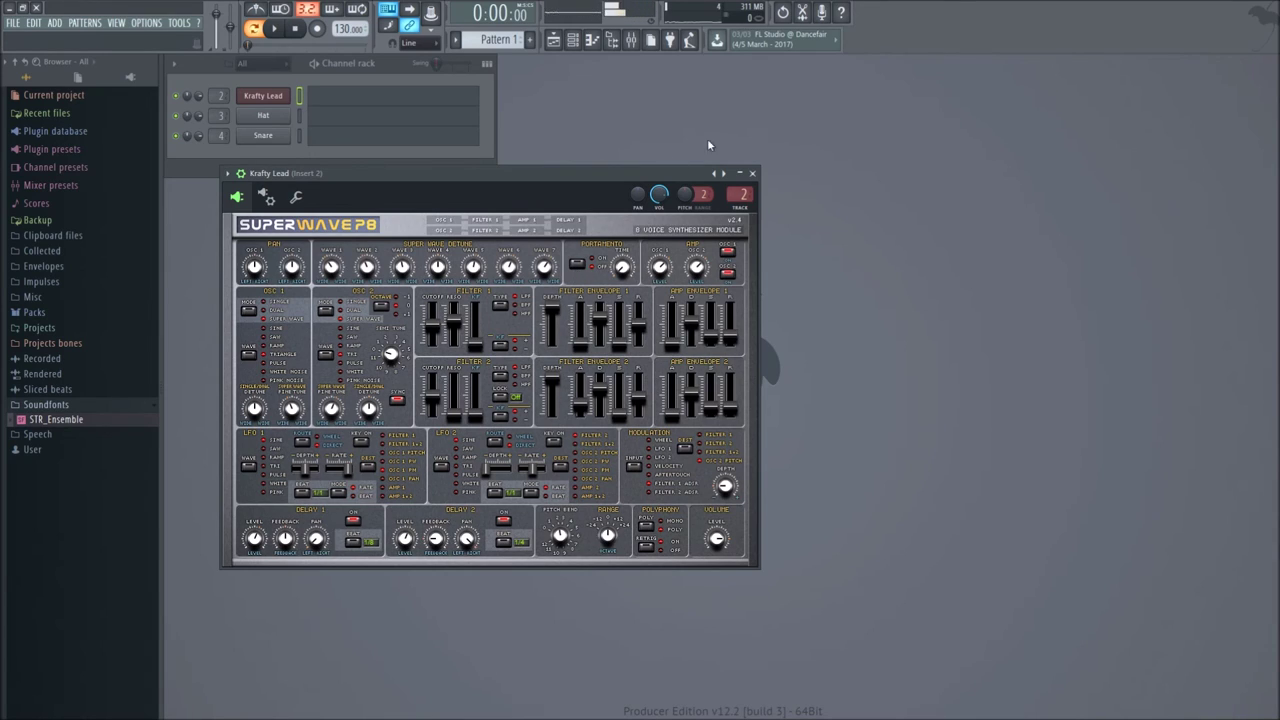
Load the X-Files preset in SuperWave P8 and play a series of high and low notes to audition it.
left_click(228, 173)
mouse_move(252, 213)
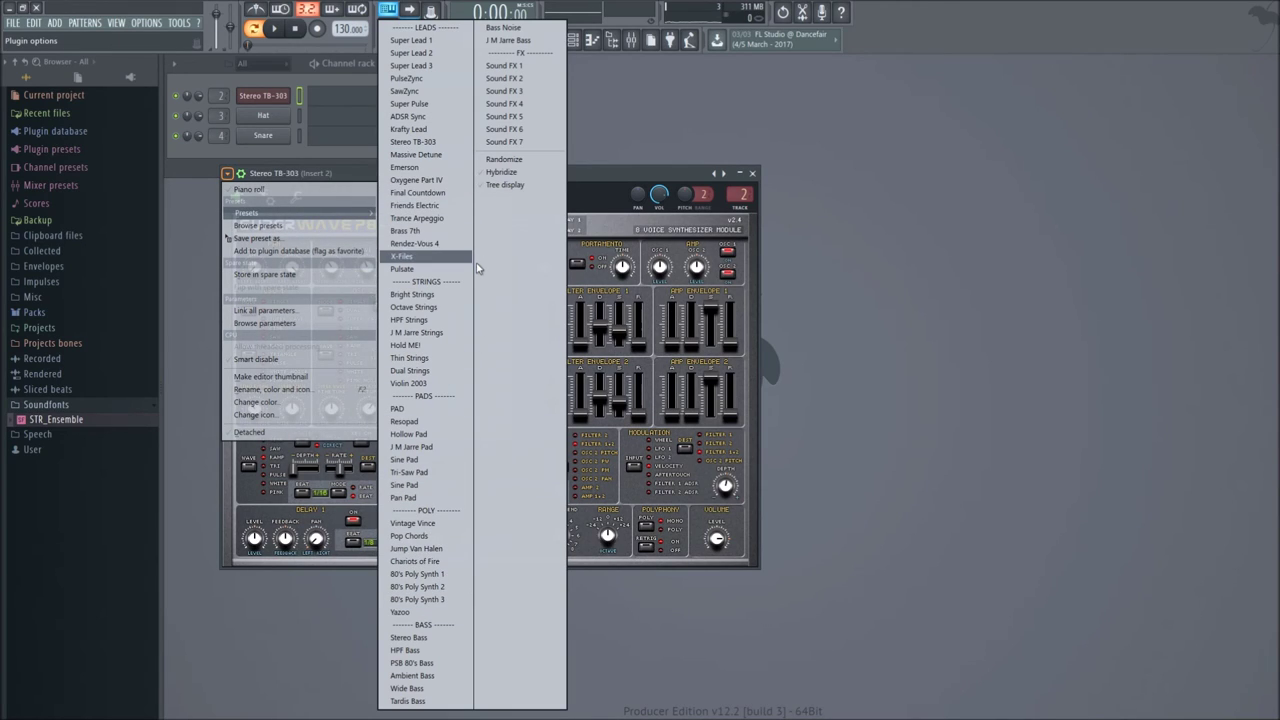
left_click(440, 256)
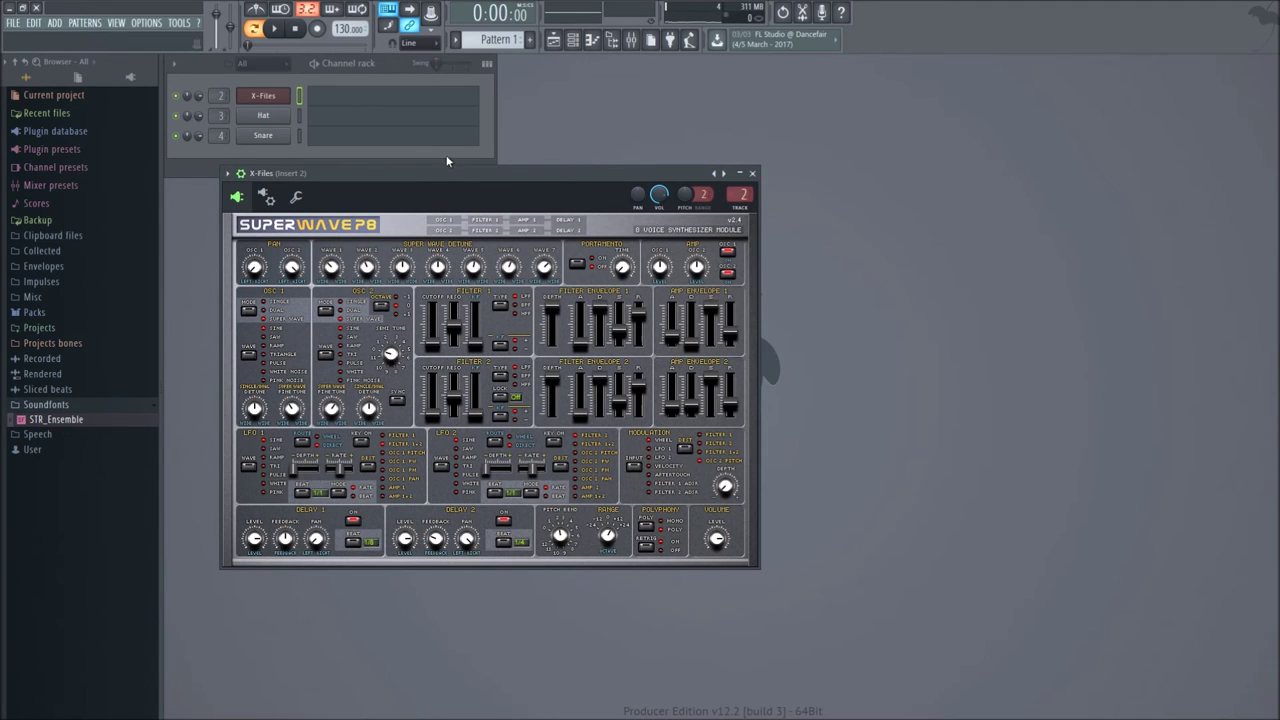
key("c")
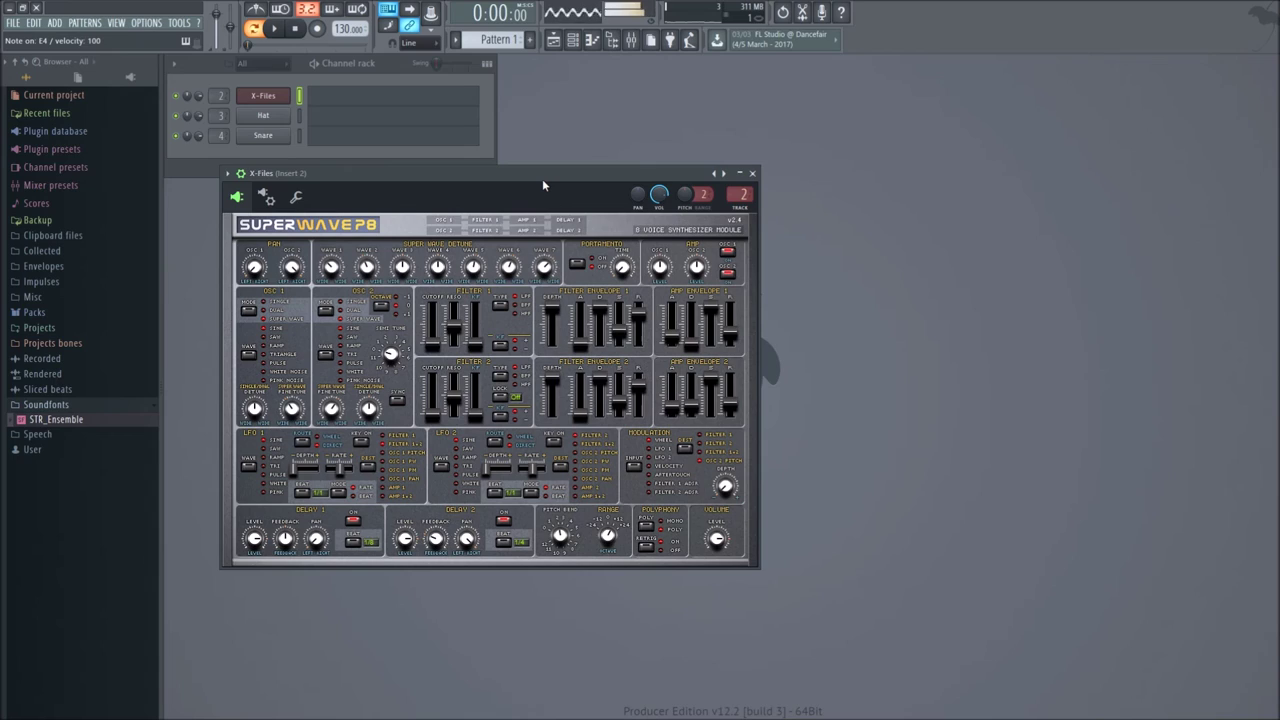
key("u")
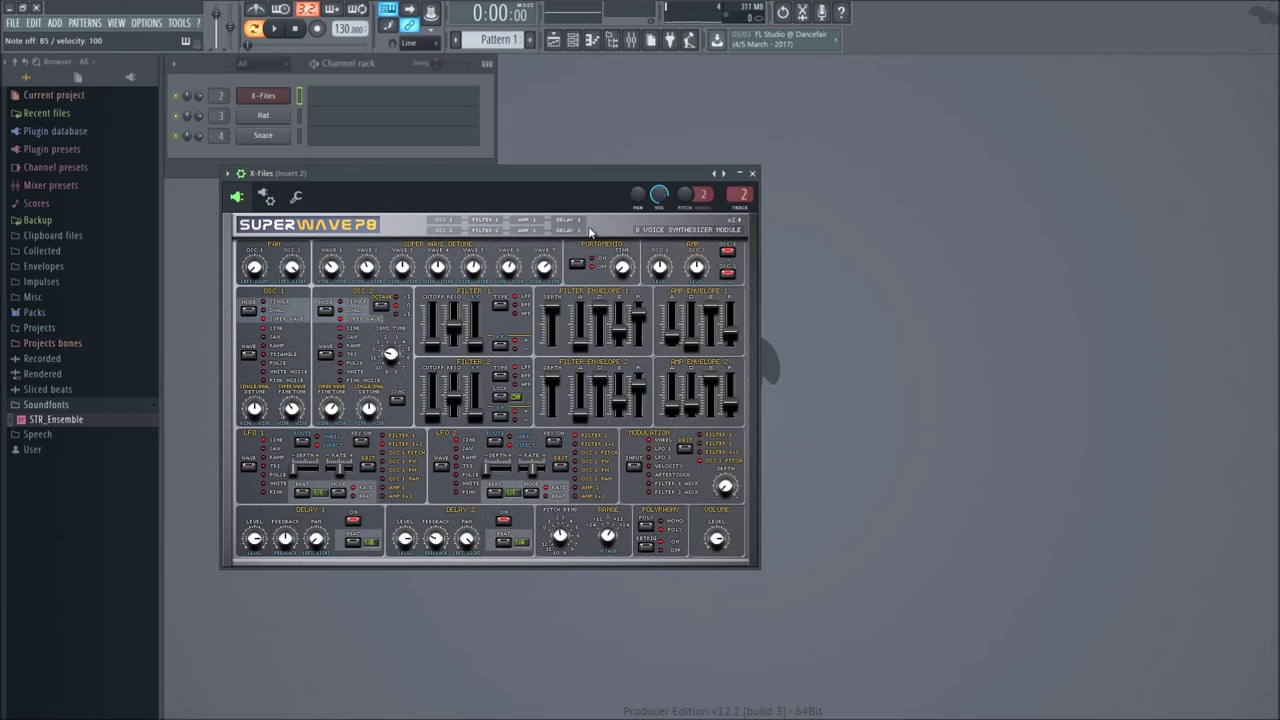
key("t")
key("u")
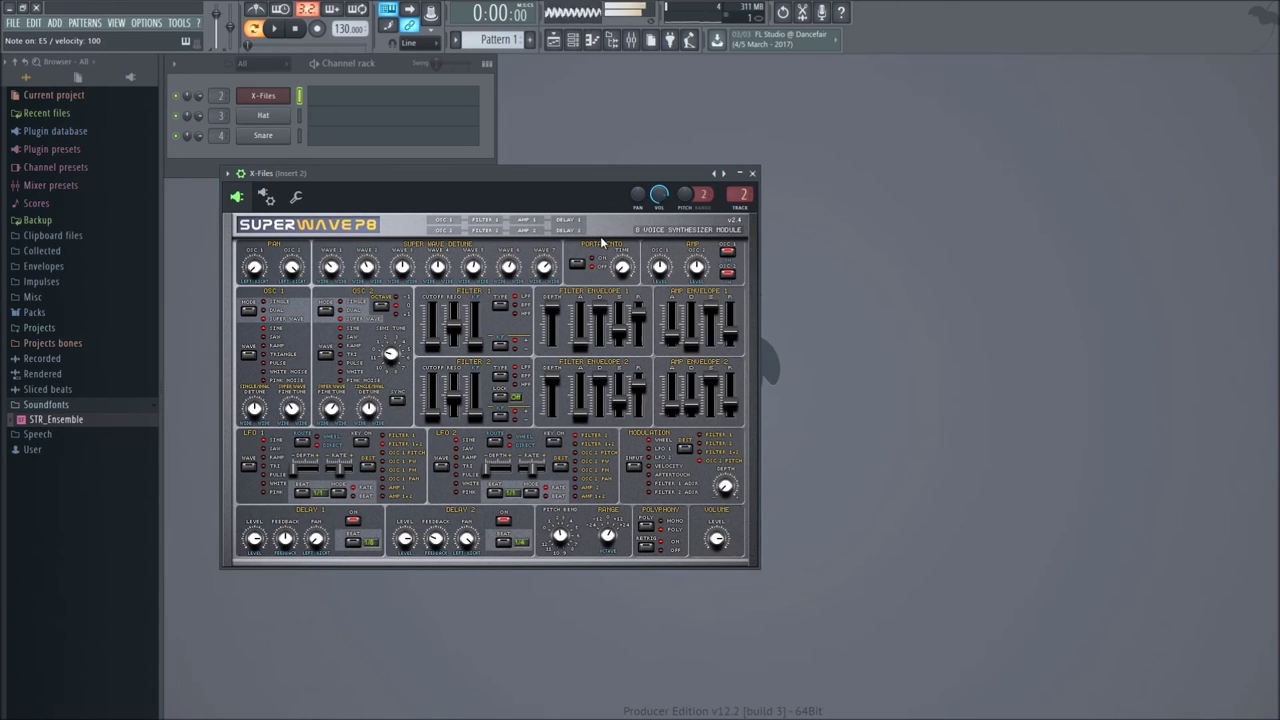
key("e")
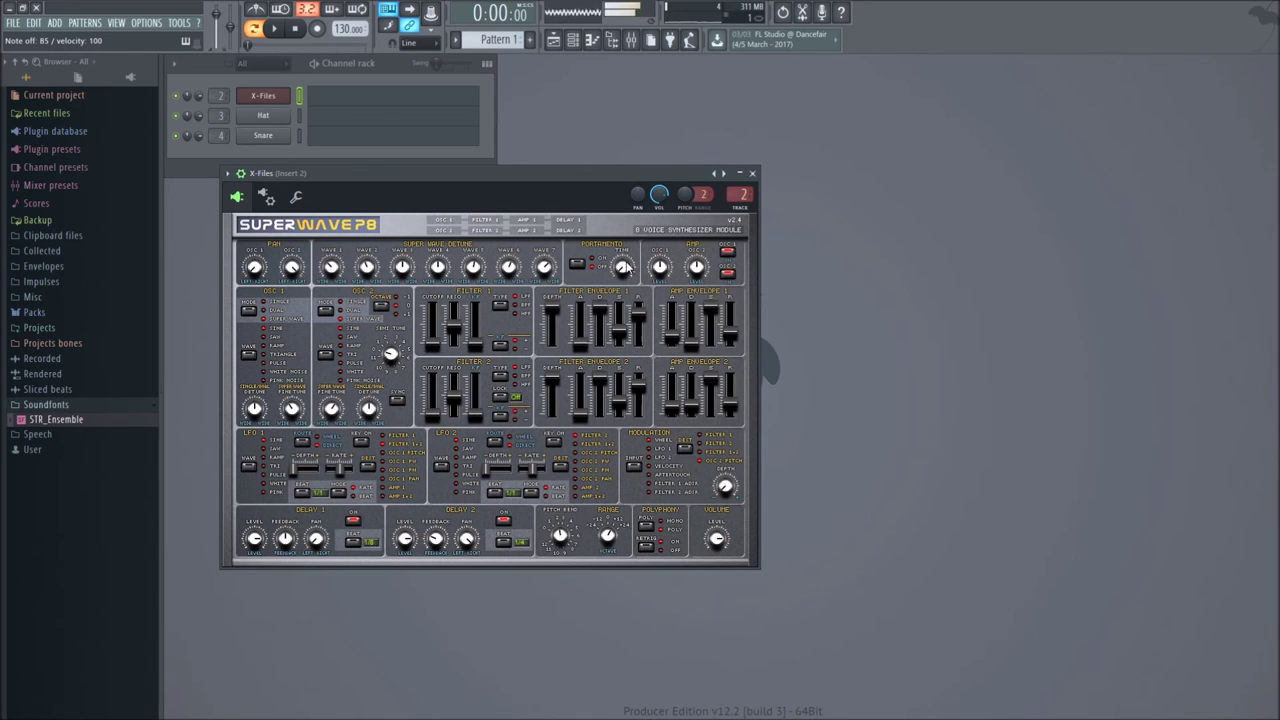
key("o")
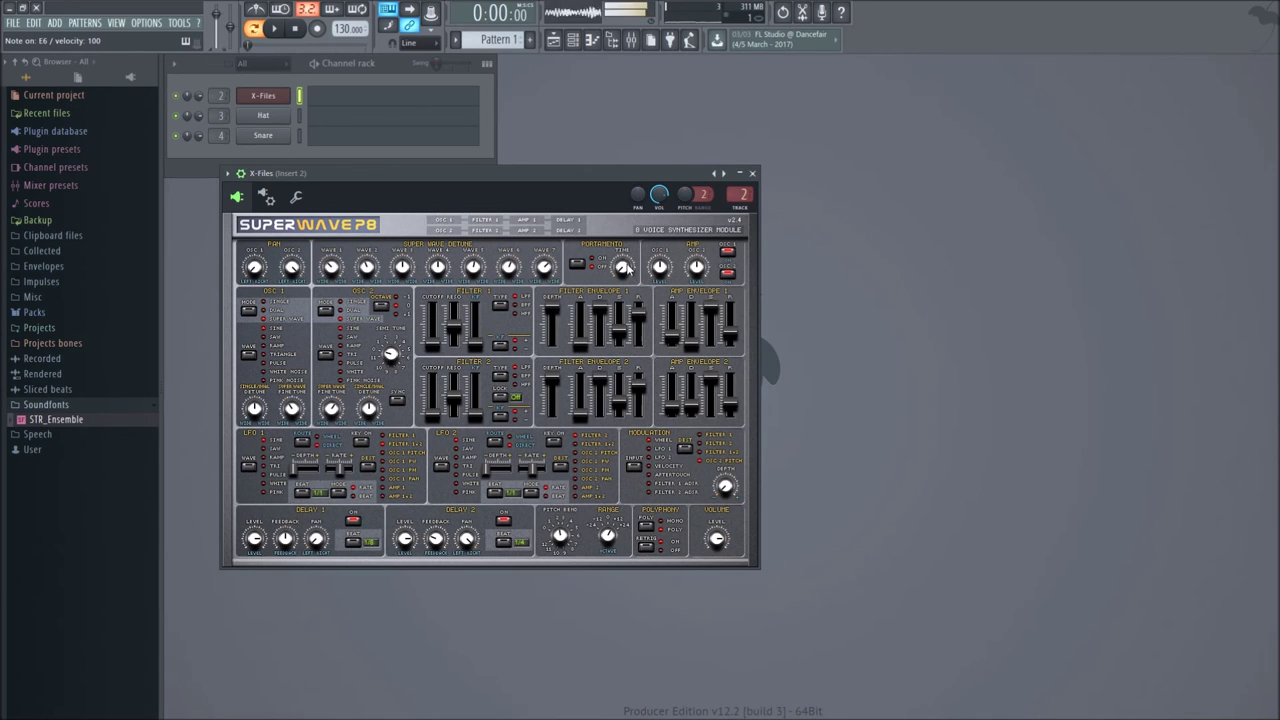
key("u")
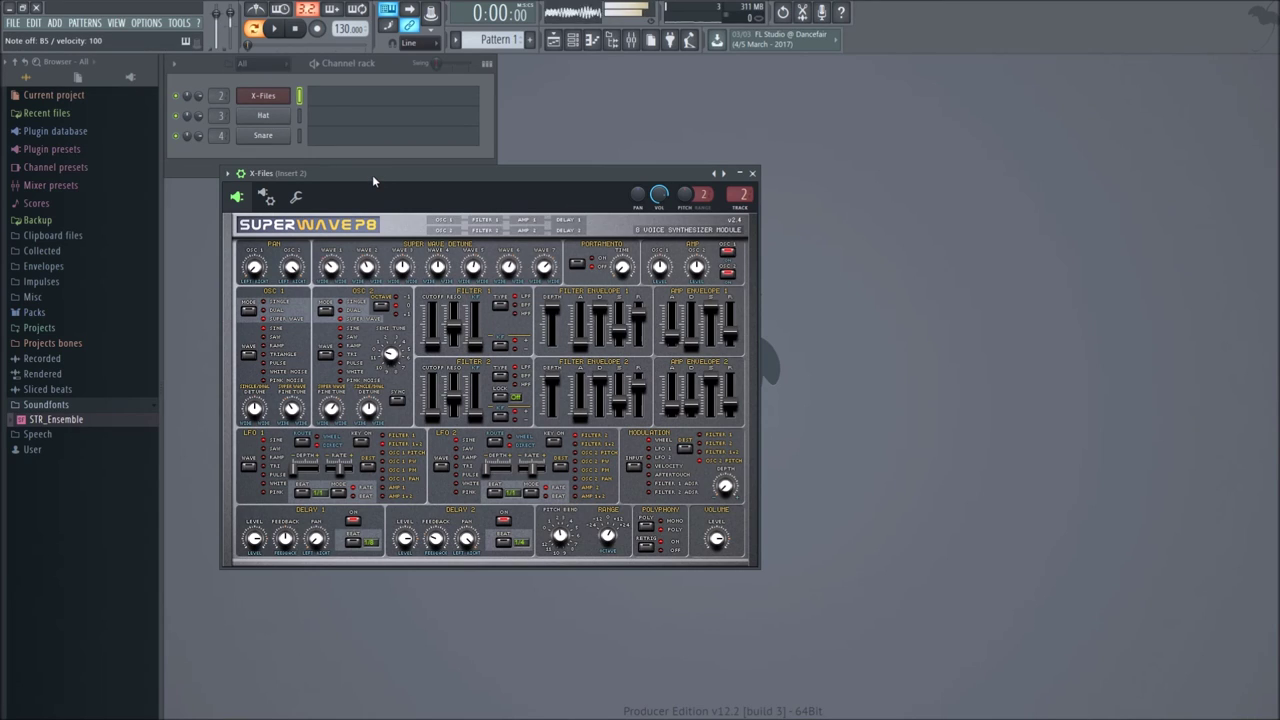
key("t")
key("b")
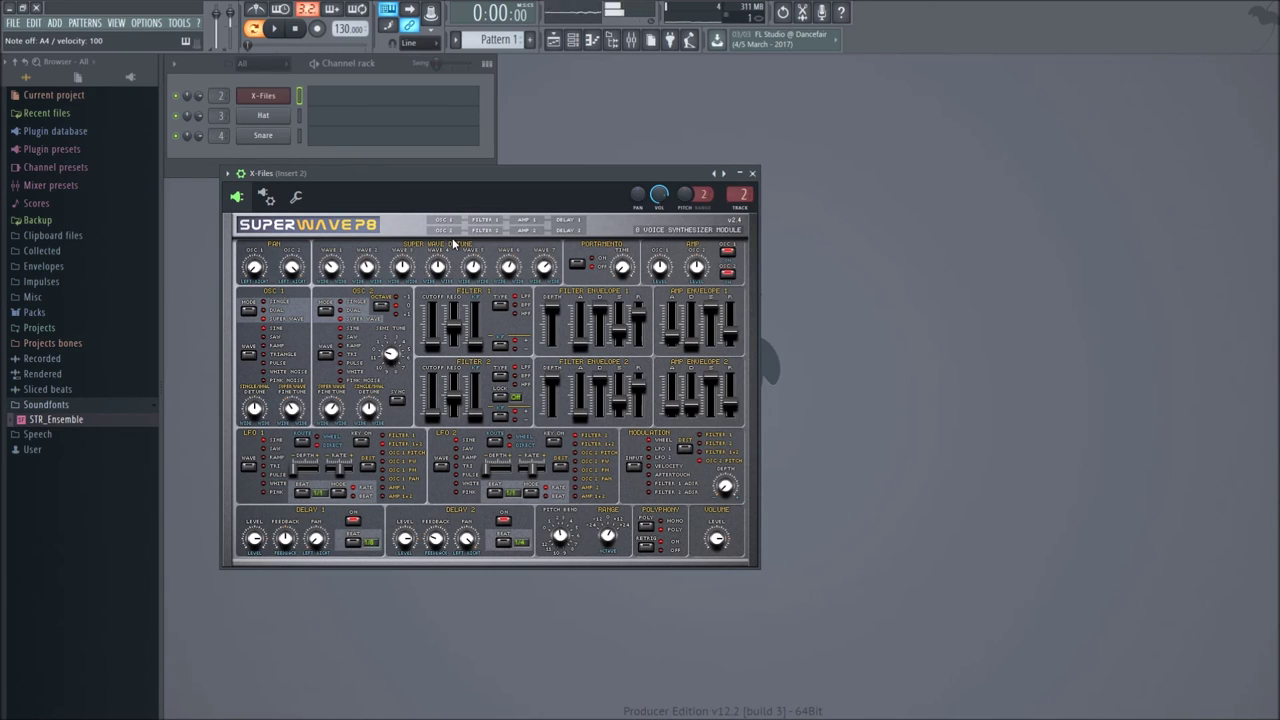
key("c")
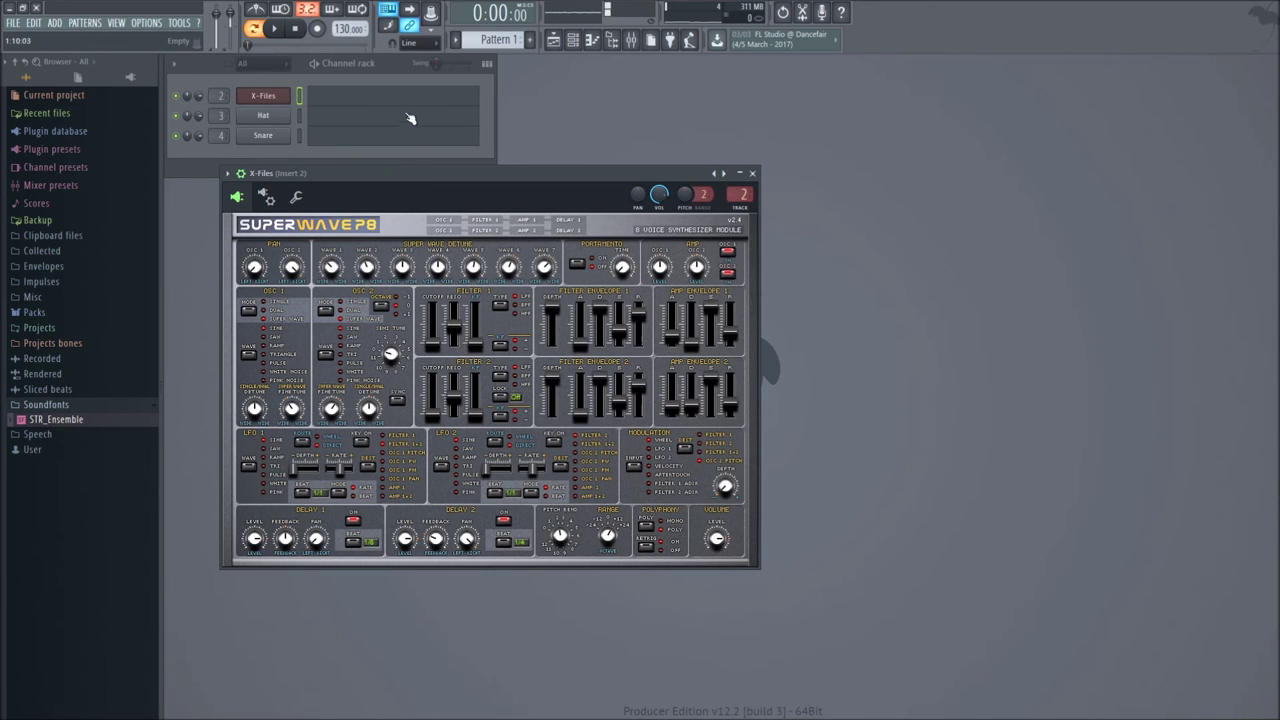
key("i")
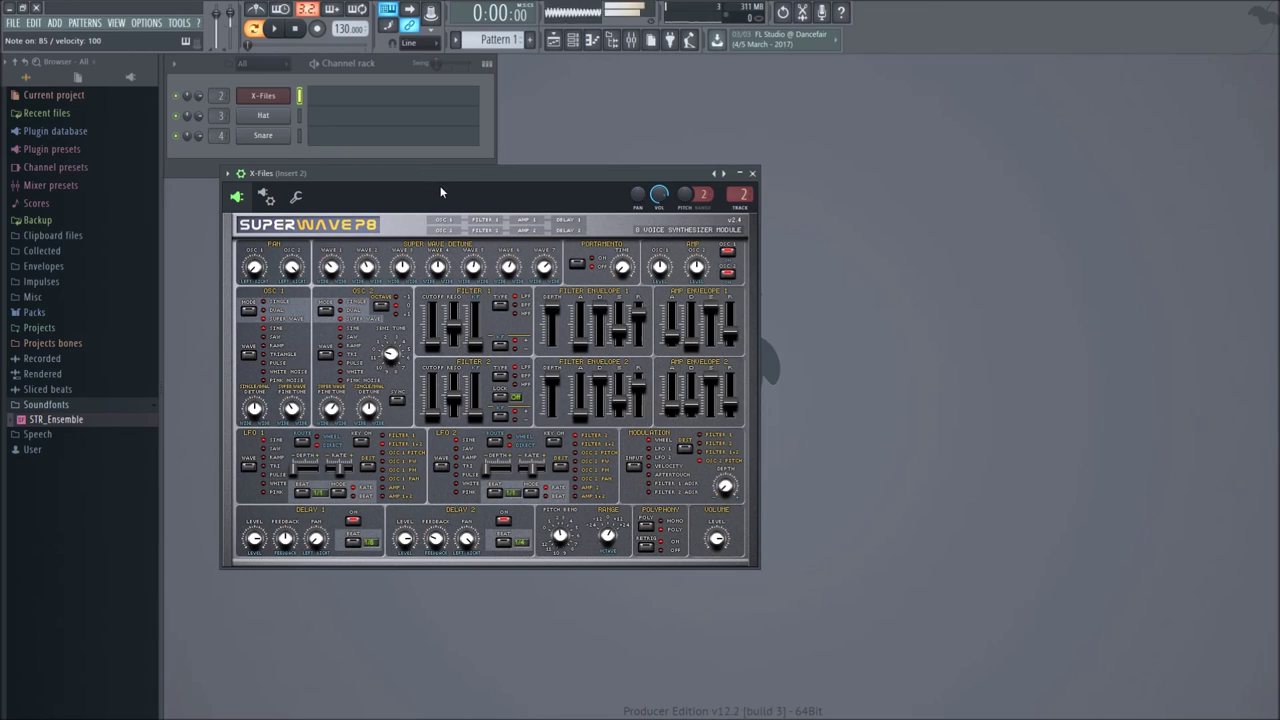
key("u")
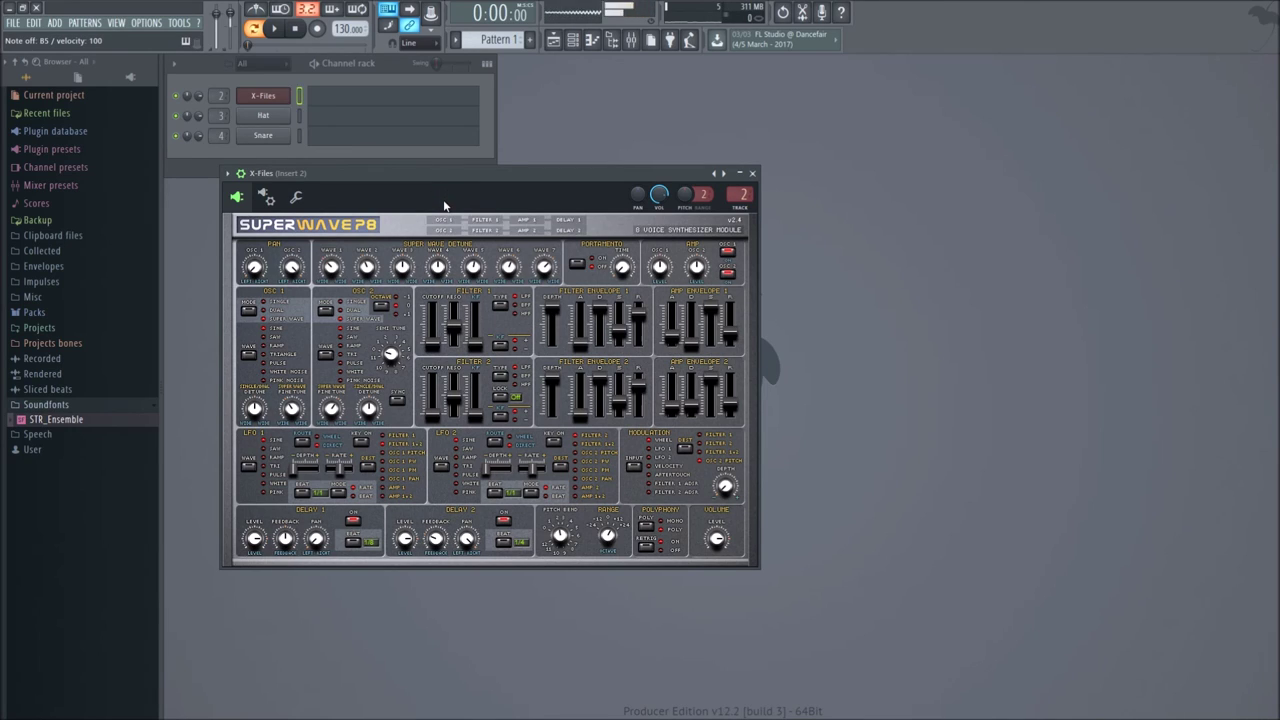
key("t")
Audition SuperWave P8's lead presets, starting with Friends Electric, trying Final Countdown, and ending on Trance Arpeggio.
left_click(227, 173)
mouse_move(320, 213)
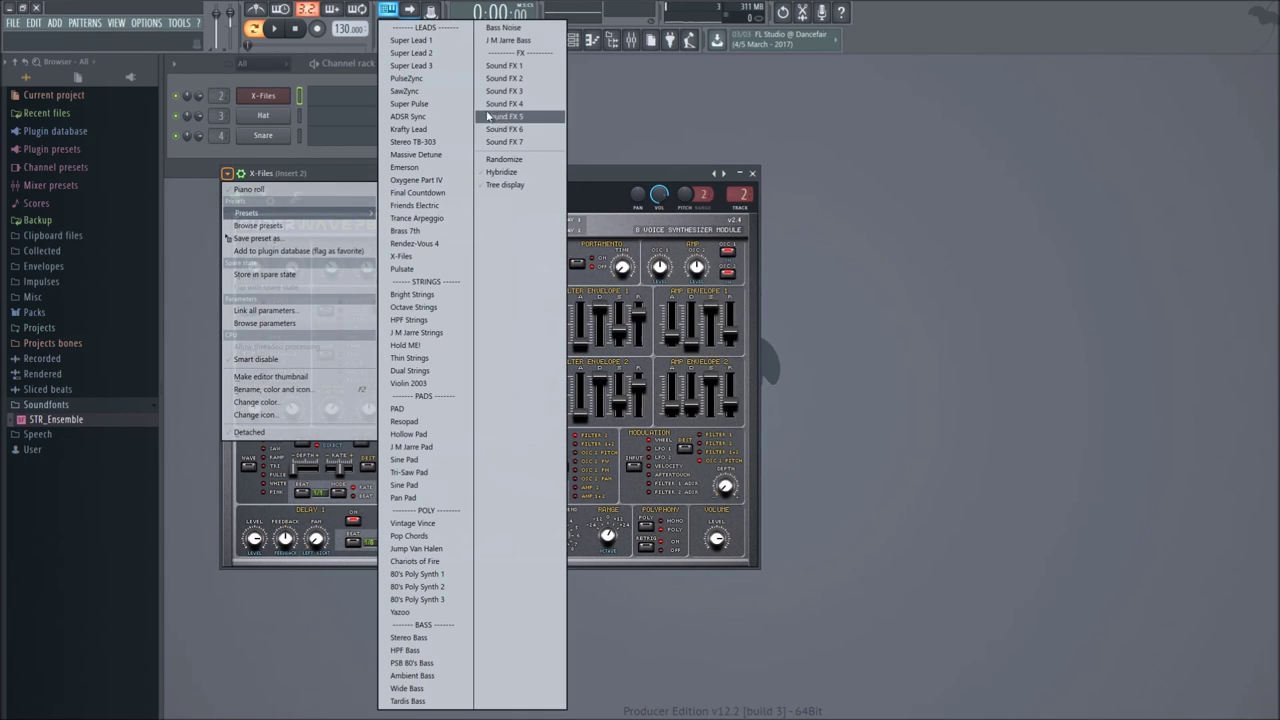
left_click(416, 205)
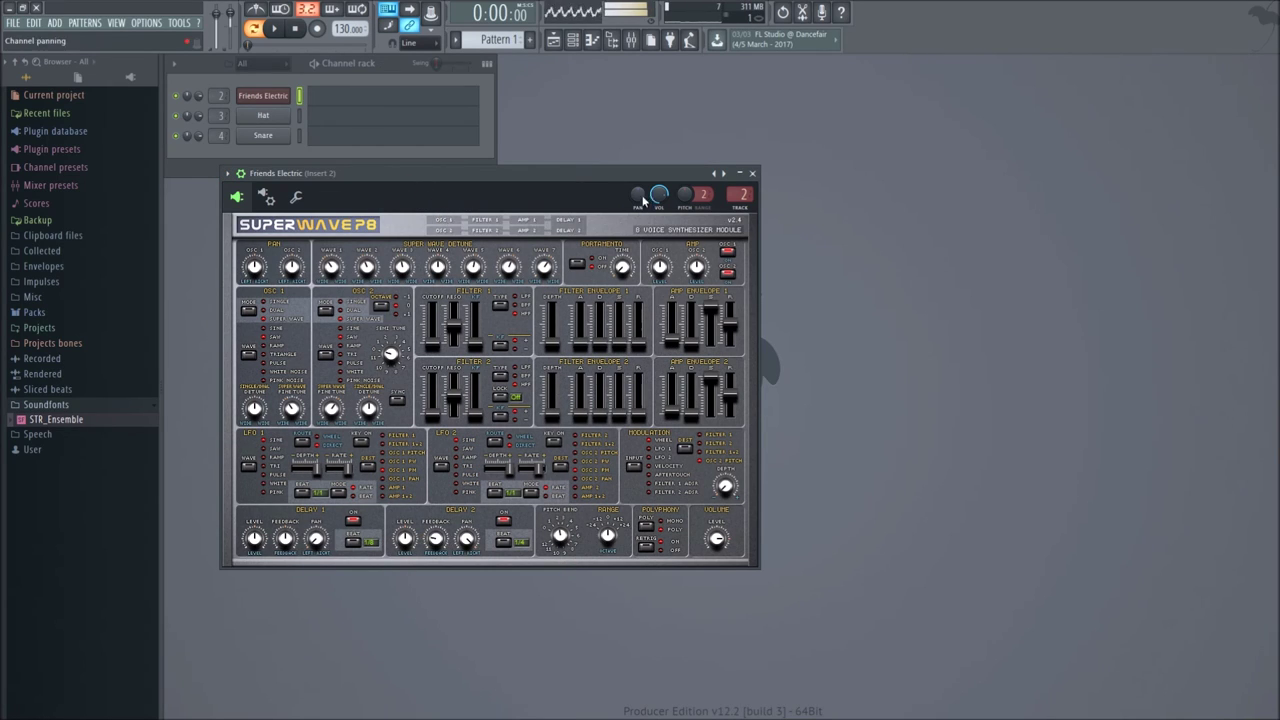
left_click(723, 173)
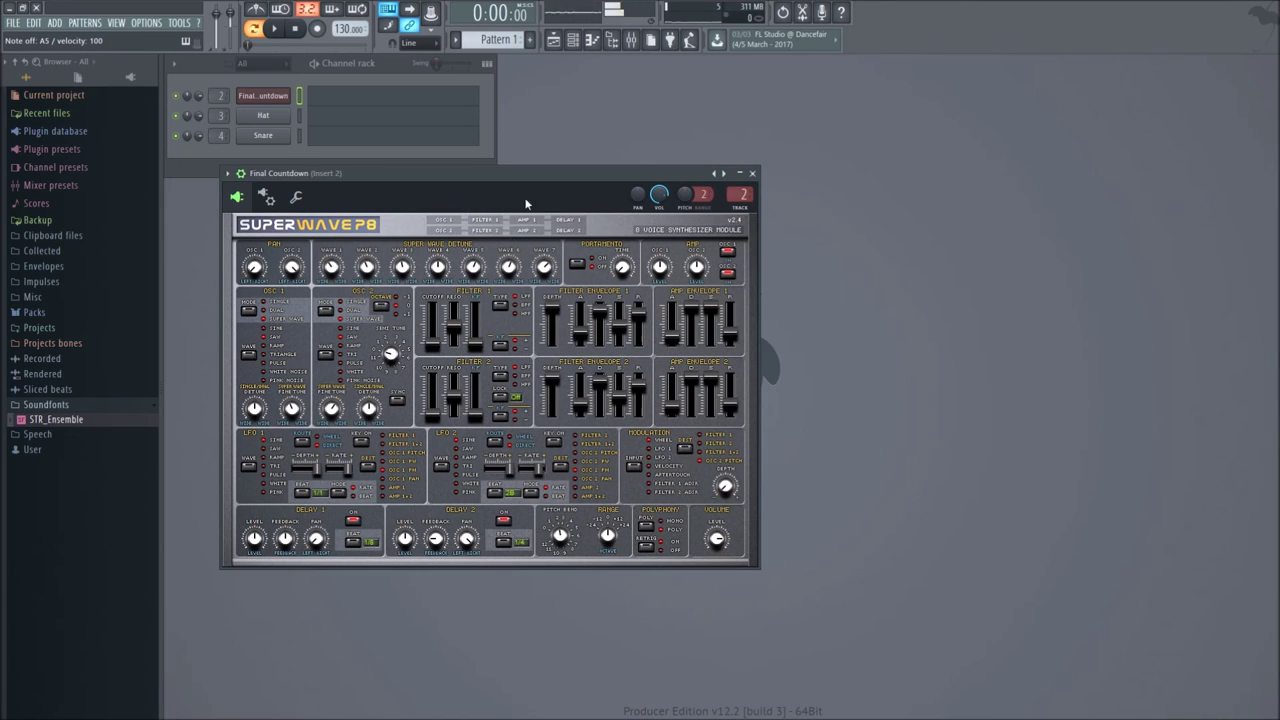
left_click(723, 173)
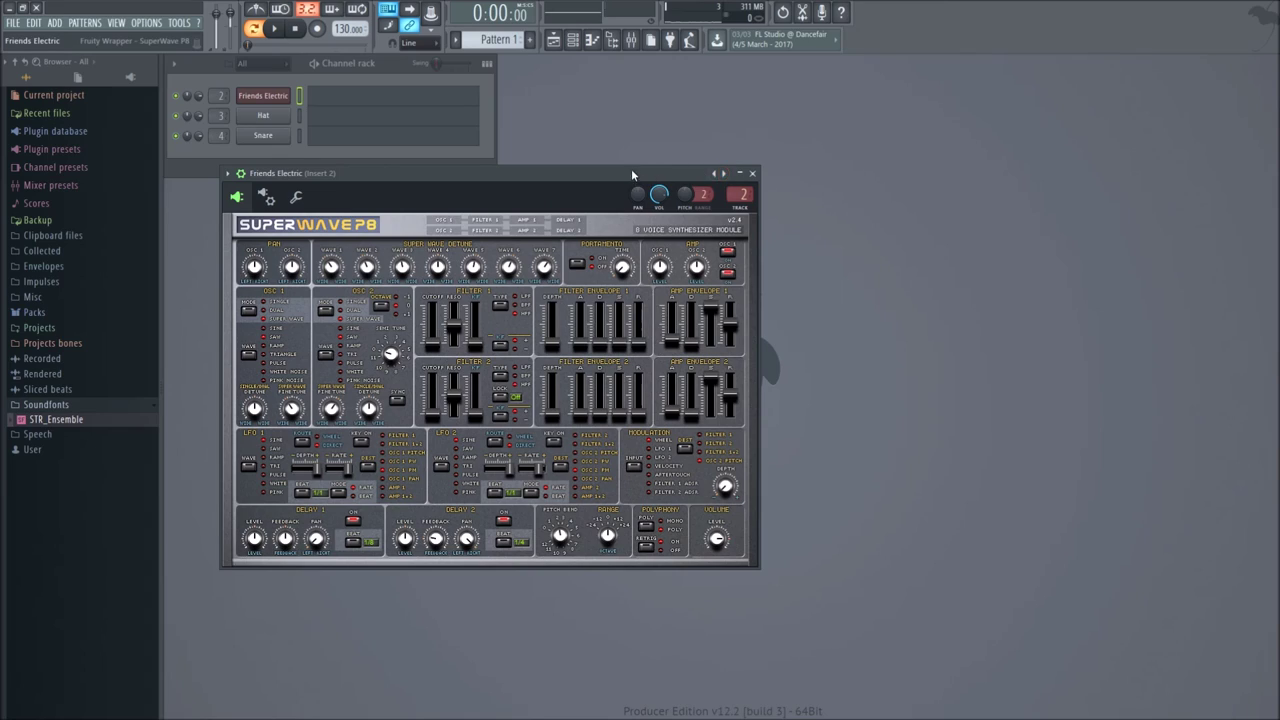
left_click(723, 173)
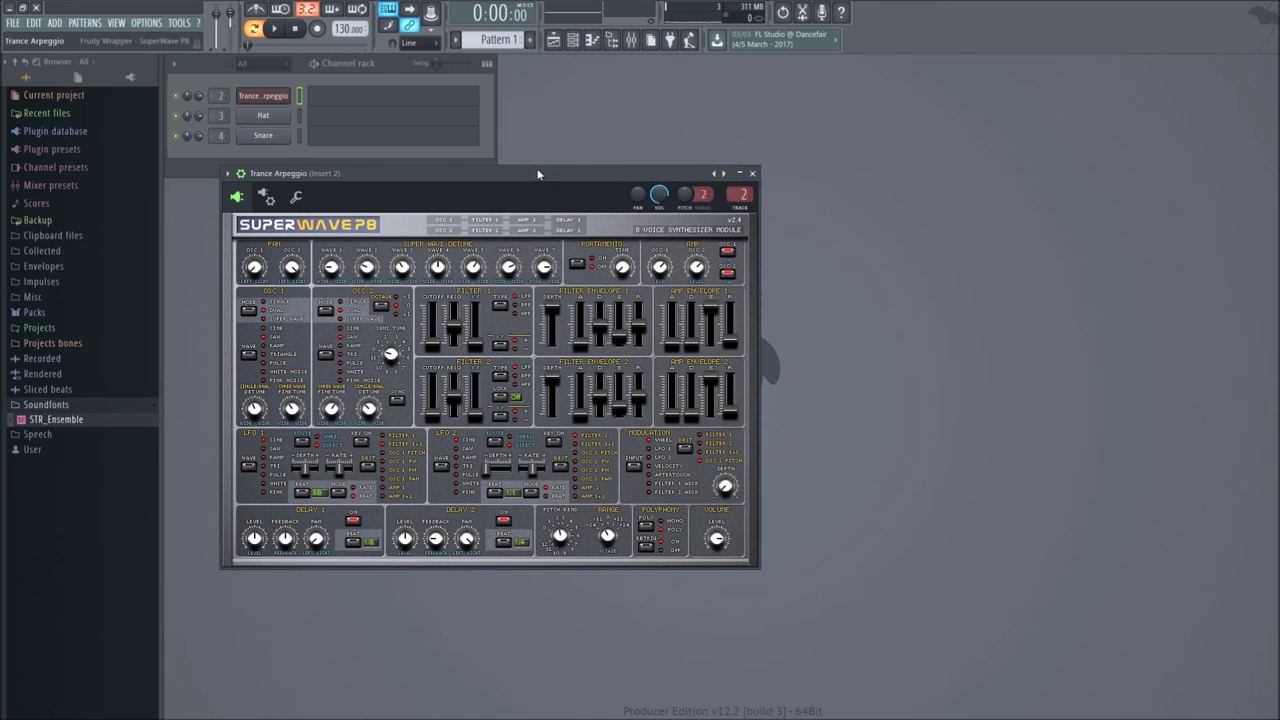